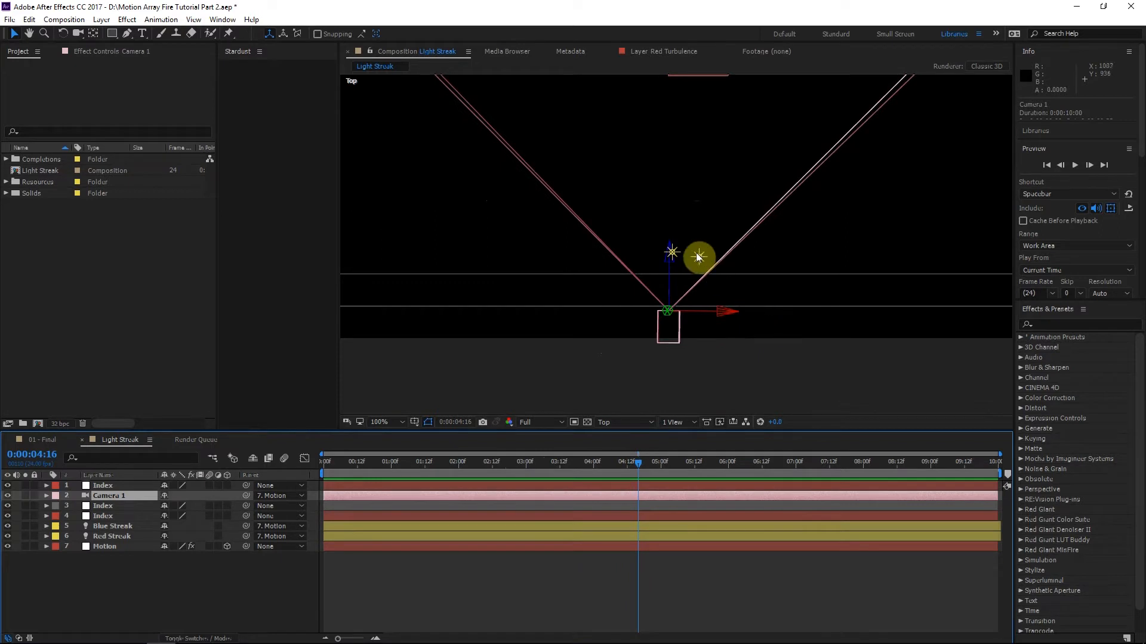
Switch the composition view to Active Camera and move the current time to 0:00:02:14.
{"action": "left_click", "coordinate": [623, 422]}
{"action": "left_click", "coordinate": [621, 434]}
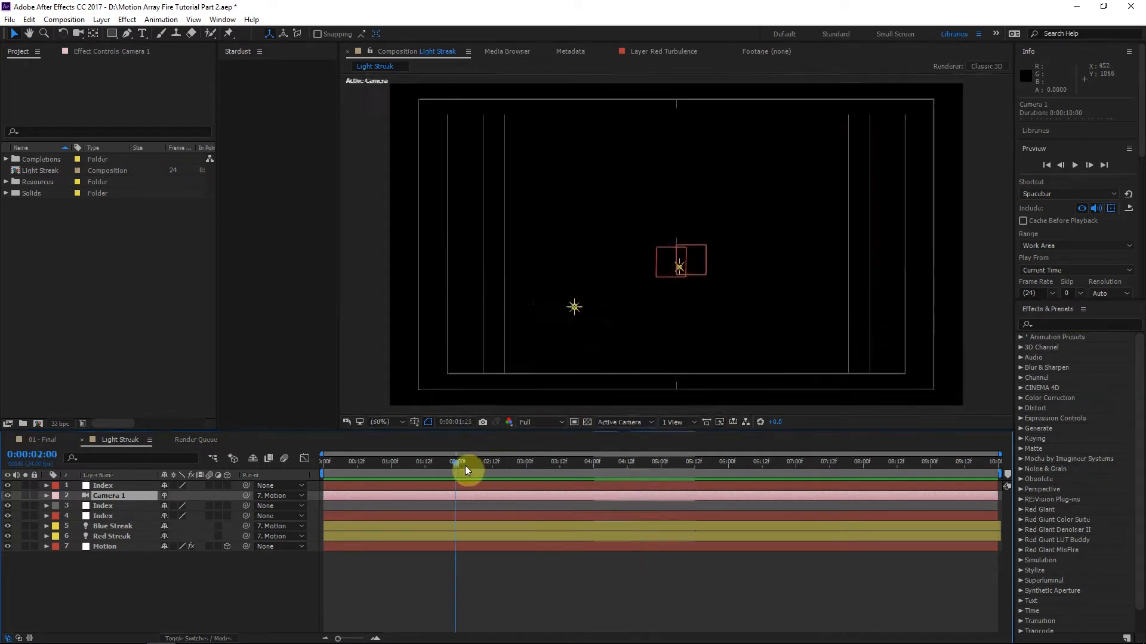
{"action": "left_click", "coordinate": [496, 460]}
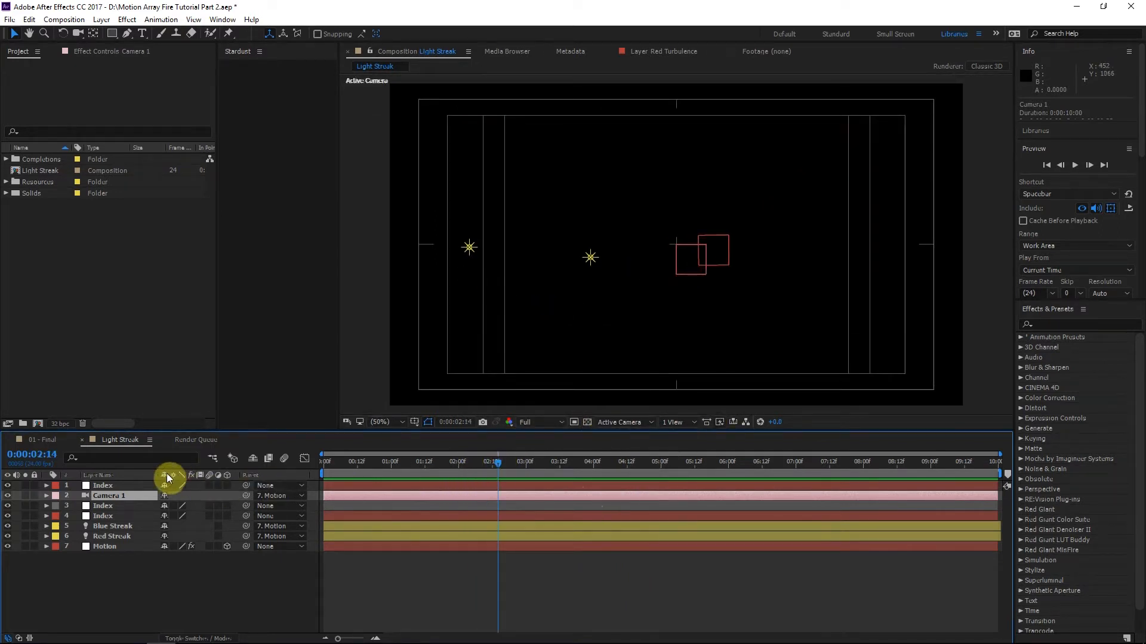
Create a white solid named "Streak" directly above the Index layer that sits below Camera 1.
{"action": "left_click", "coordinate": [106, 505]}
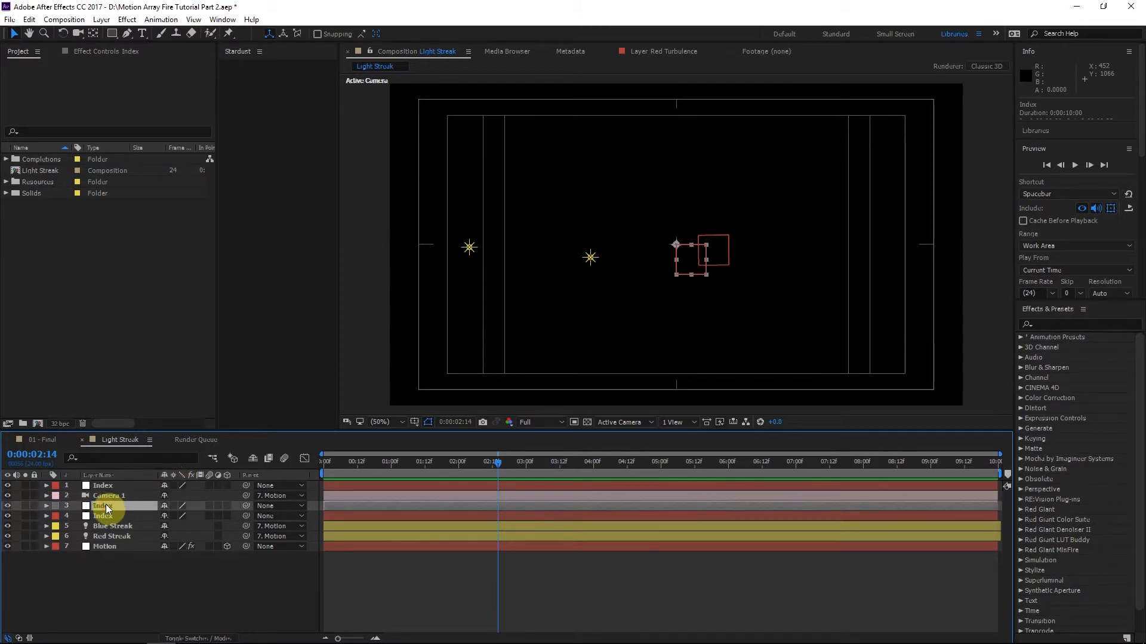
{"action": "key", "text": "ctrl+y"}
{"action": "key", "text": "BackSpace"}
{"action": "type", "text": "Streak"}
{"action": "key", "text": "Return"}
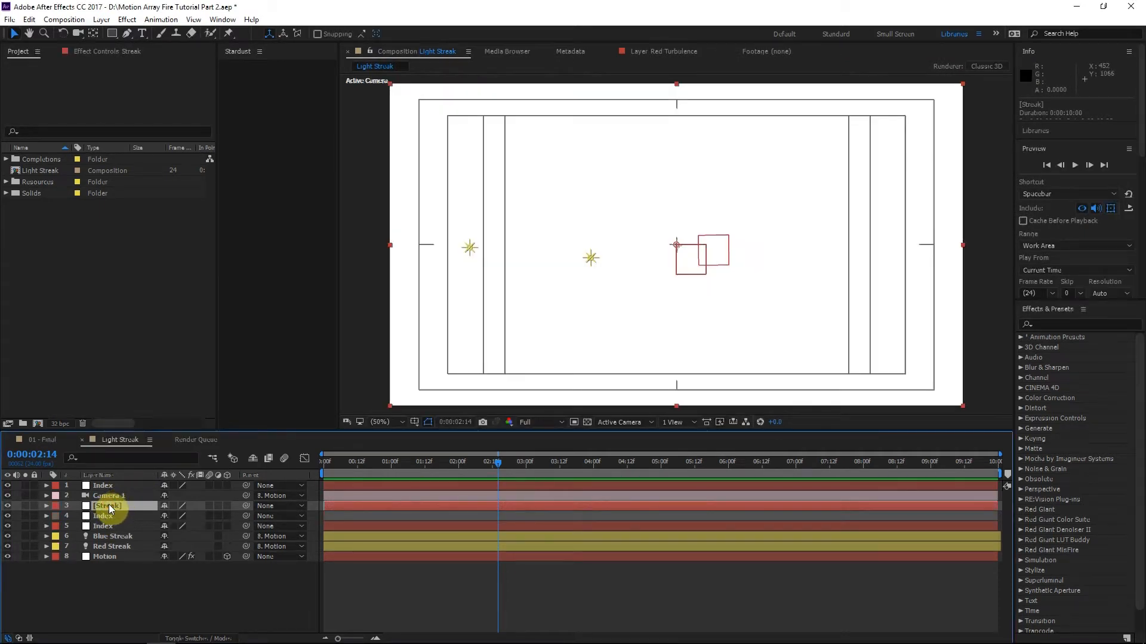
Examine the wiggle expressions on Camera 1's rotation properties, then collapse the layer.
{"action": "left_click", "coordinate": [102, 496]}
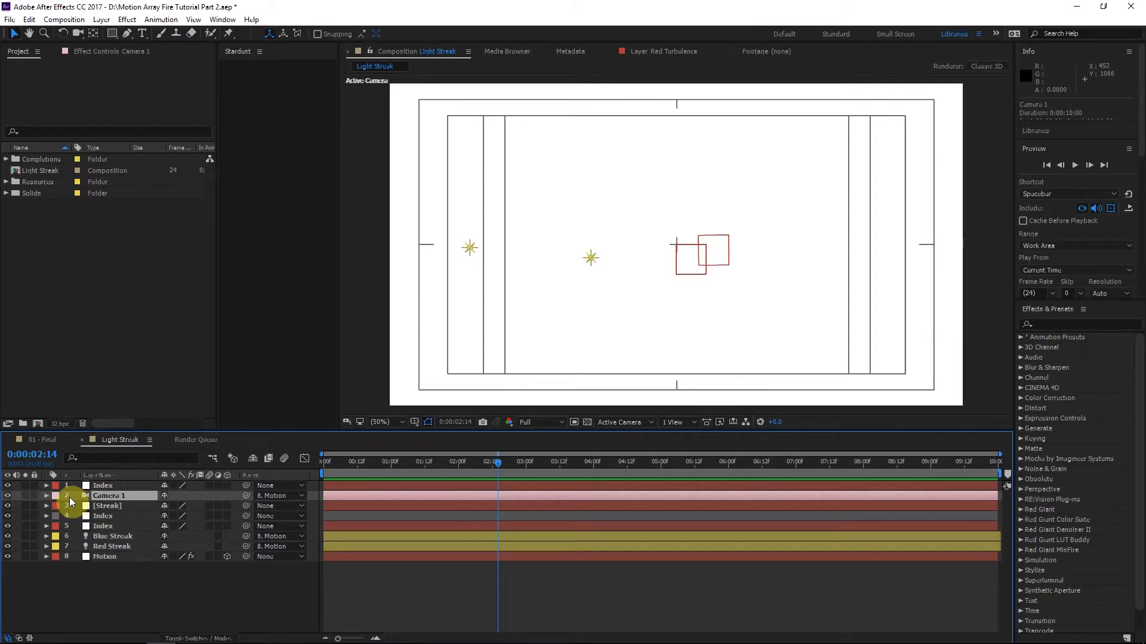
{"action": "left_click", "coordinate": [46, 496]}
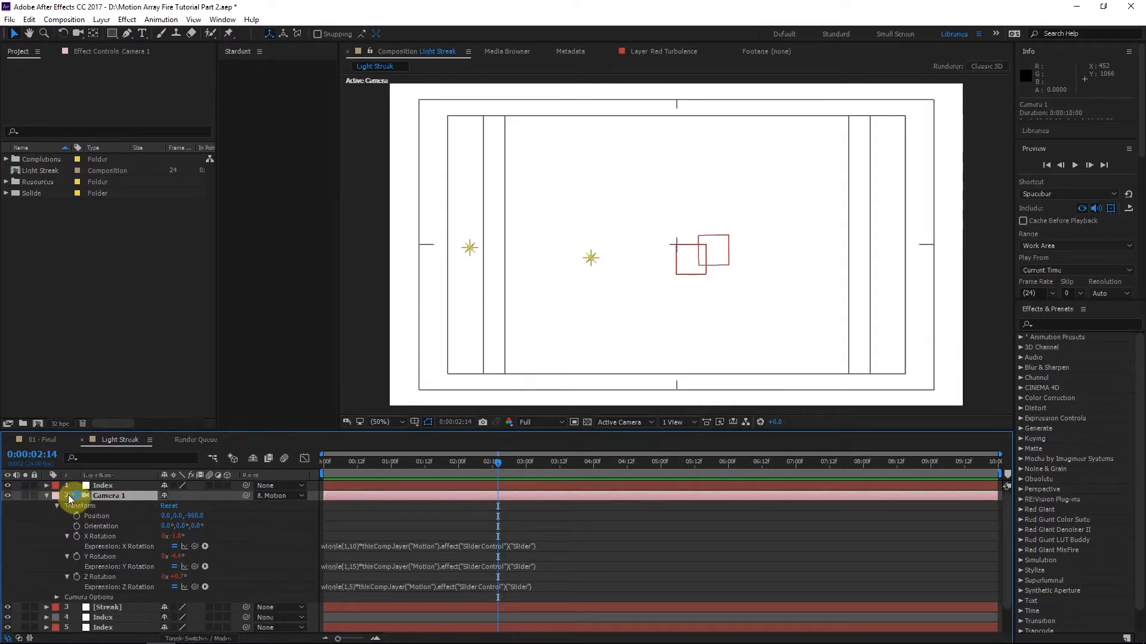
{"action": "left_click", "coordinate": [353, 545]}
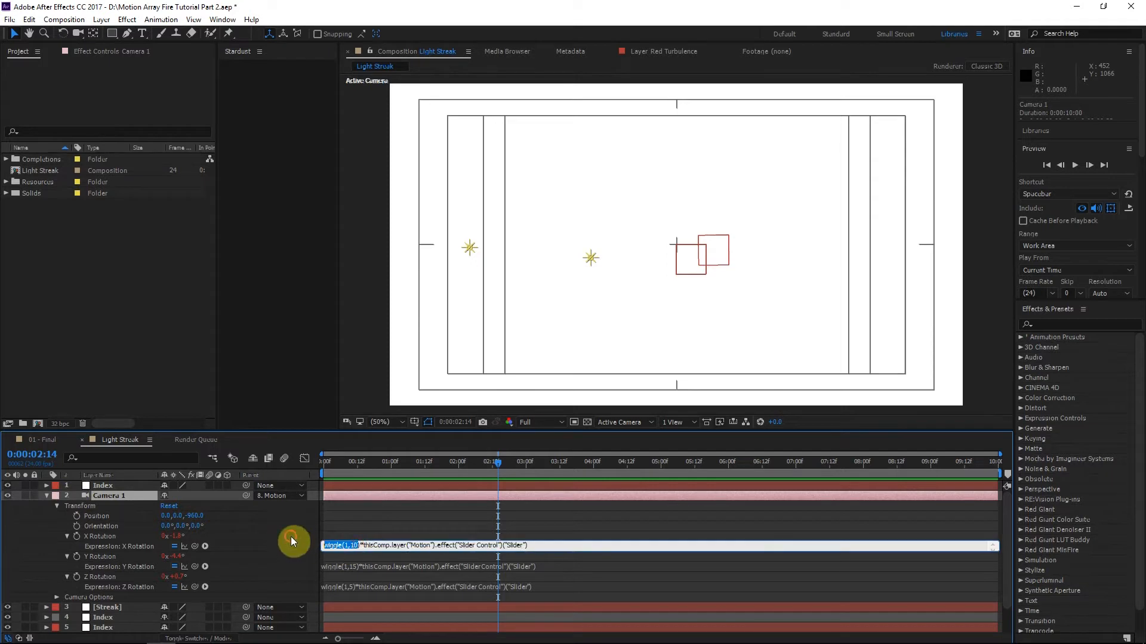
{"action": "left_click", "coordinate": [46, 495]}
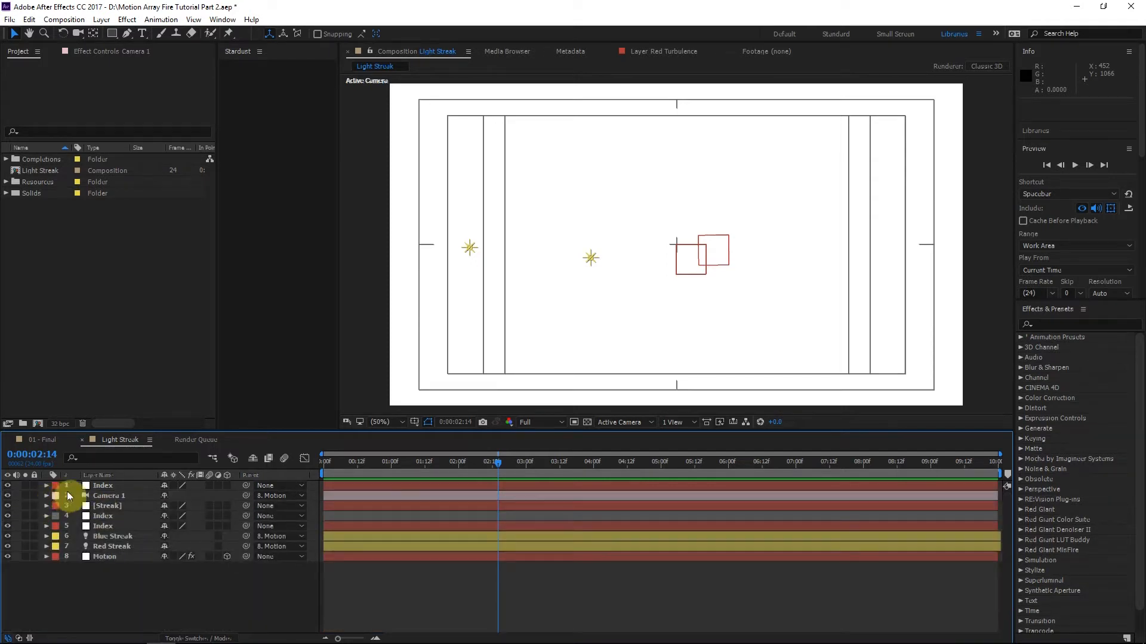
{"action": "left_click", "coordinate": [113, 506]}
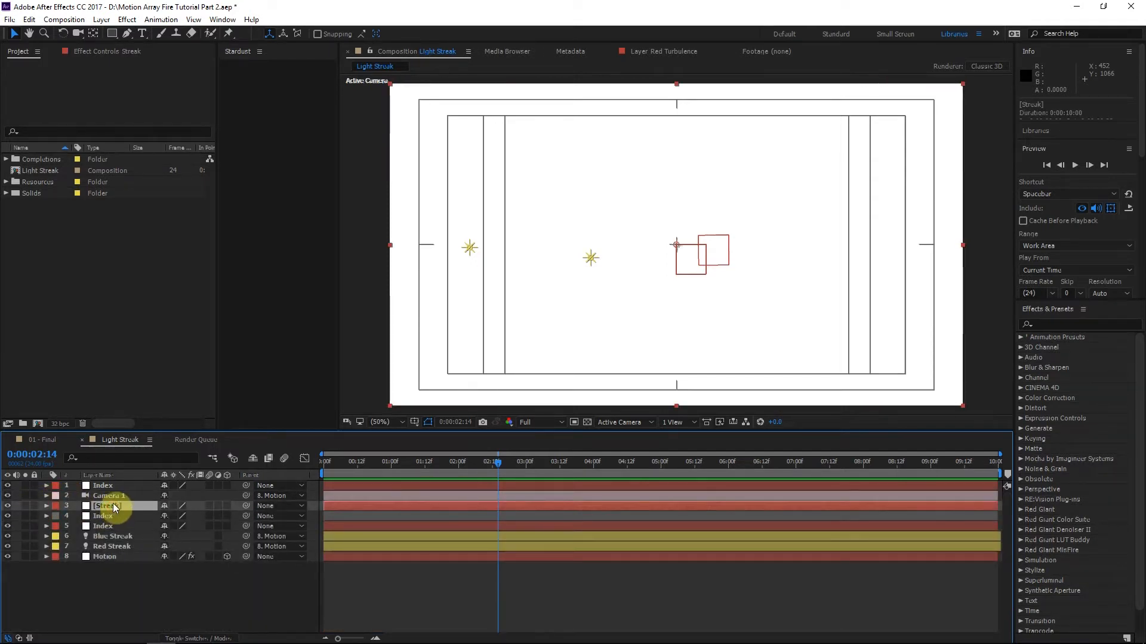
{"action": "left_click_drag", "start_coordinate": [106, 505], "coordinate": [108, 493]}
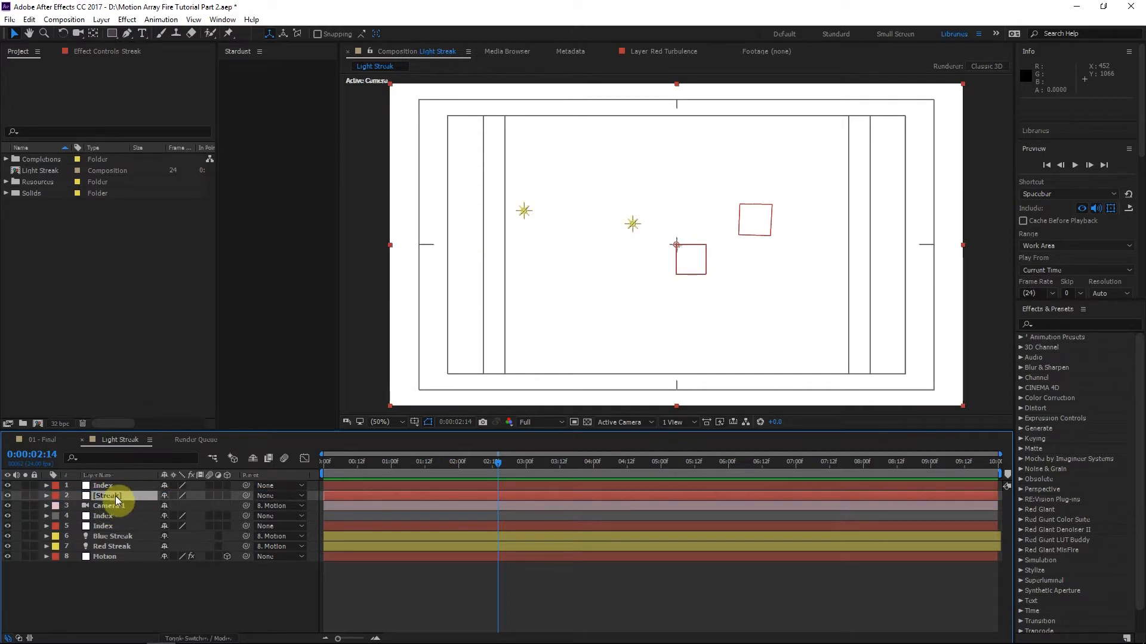
{"action": "key", "text": "ctrl+z"}
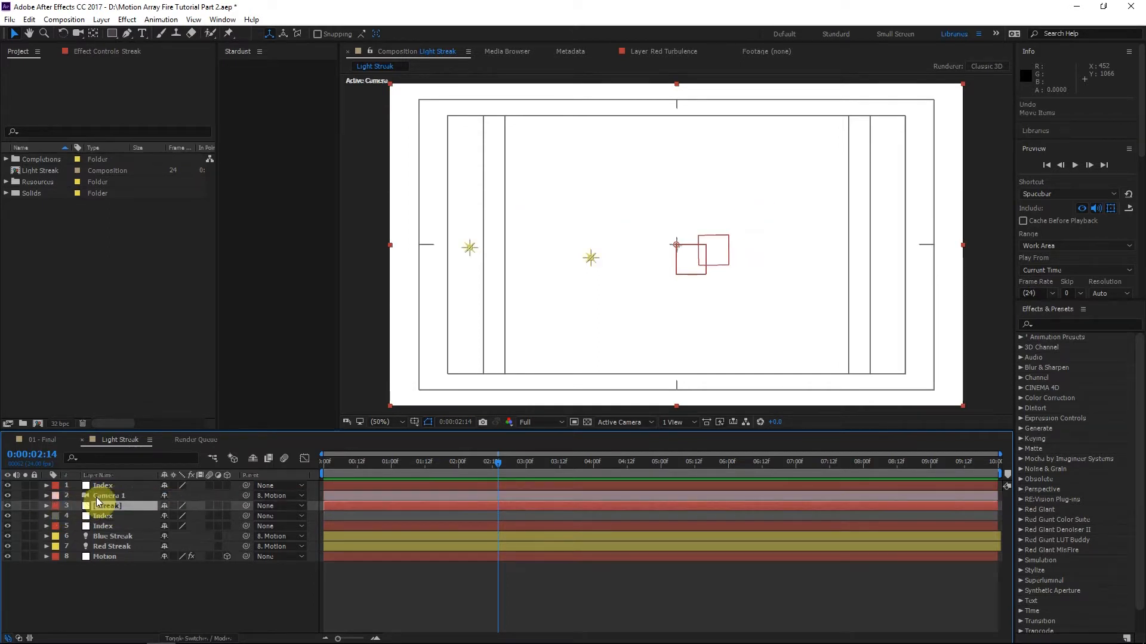
Find the Stardust effect by searching for "stardust" and apply it to the Streak solid.
{"action": "left_click", "coordinate": [1071, 325]}
{"action": "type", "text": "staru"}
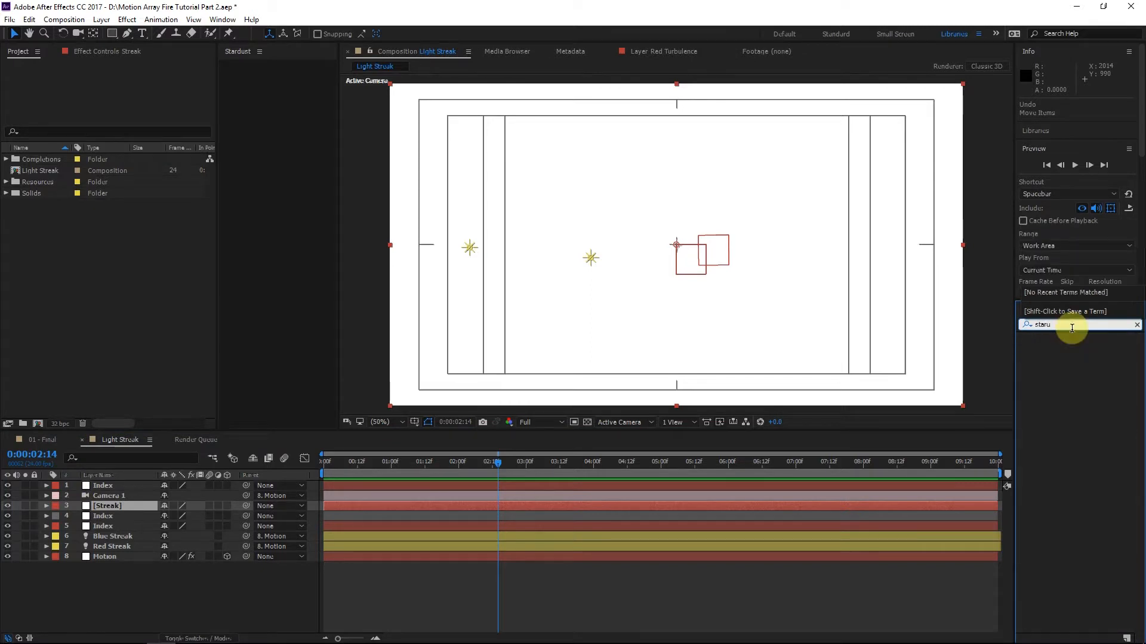
{"action": "key", "text": "BackSpace"}
{"action": "type", "text": "dust"}
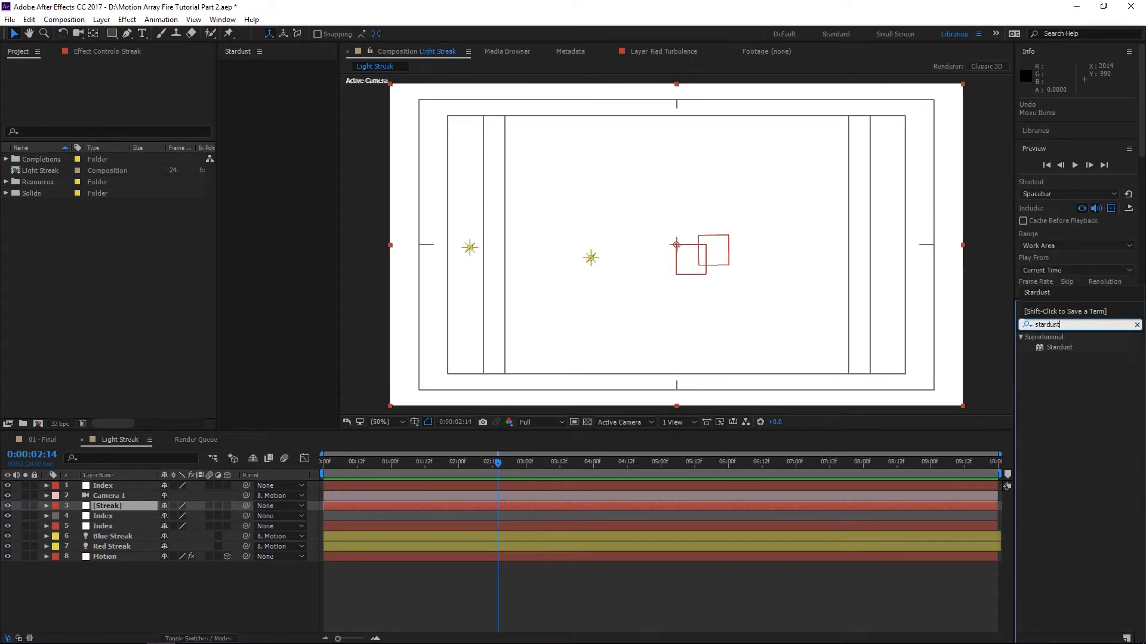
{"action": "left_click_drag", "start_coordinate": [1076, 349], "coordinate": [649, 297]}
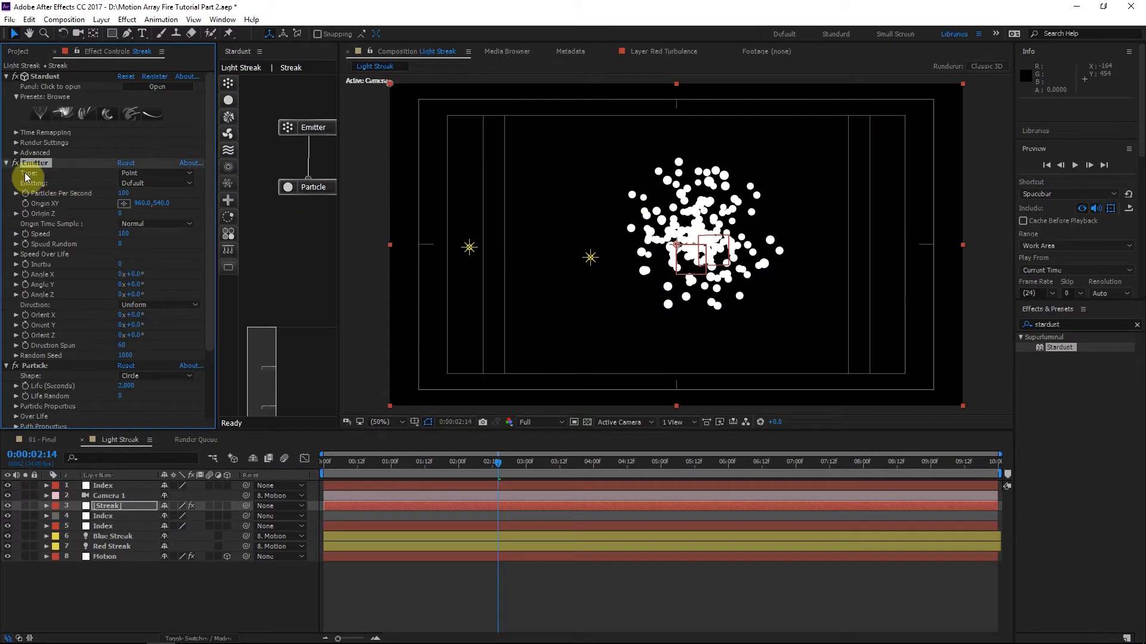
Set the Stardust emitter's type to Light and its speed to 0.
{"action": "left_click", "coordinate": [142, 174]}
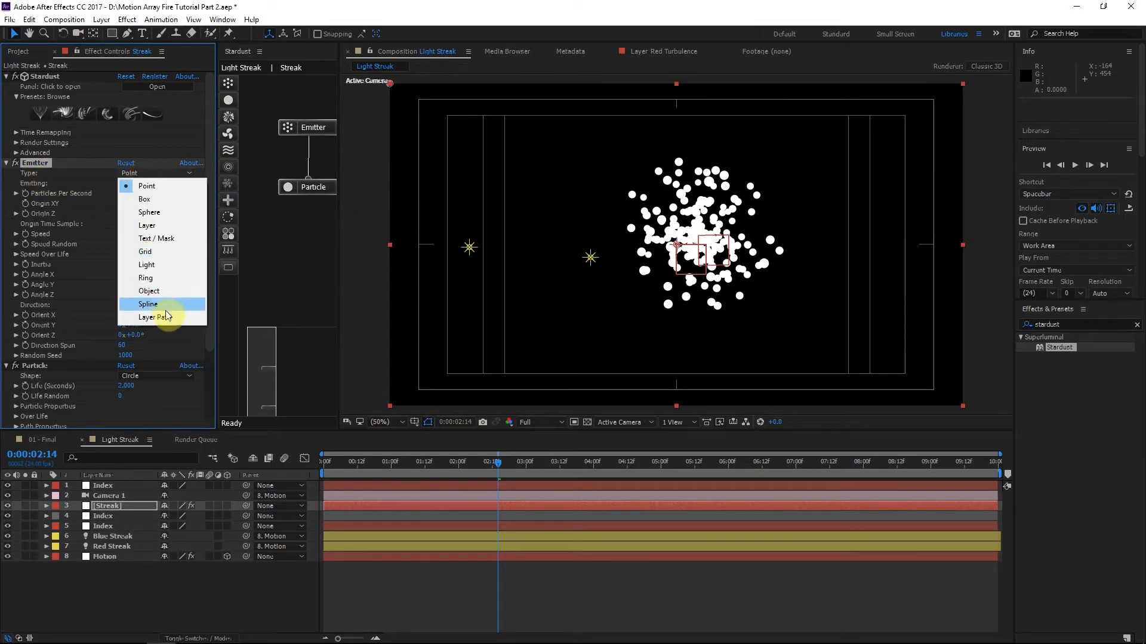
{"action": "left_click", "coordinate": [159, 265]}
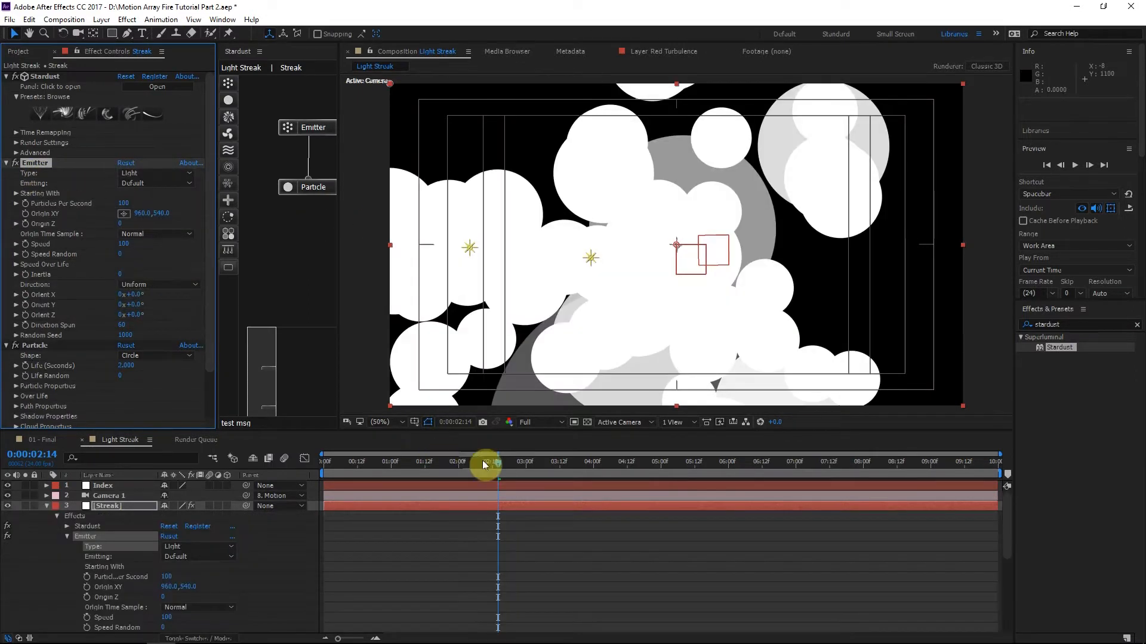
{"action": "left_click_drag", "start_coordinate": [500, 463], "coordinate": [521, 460]}
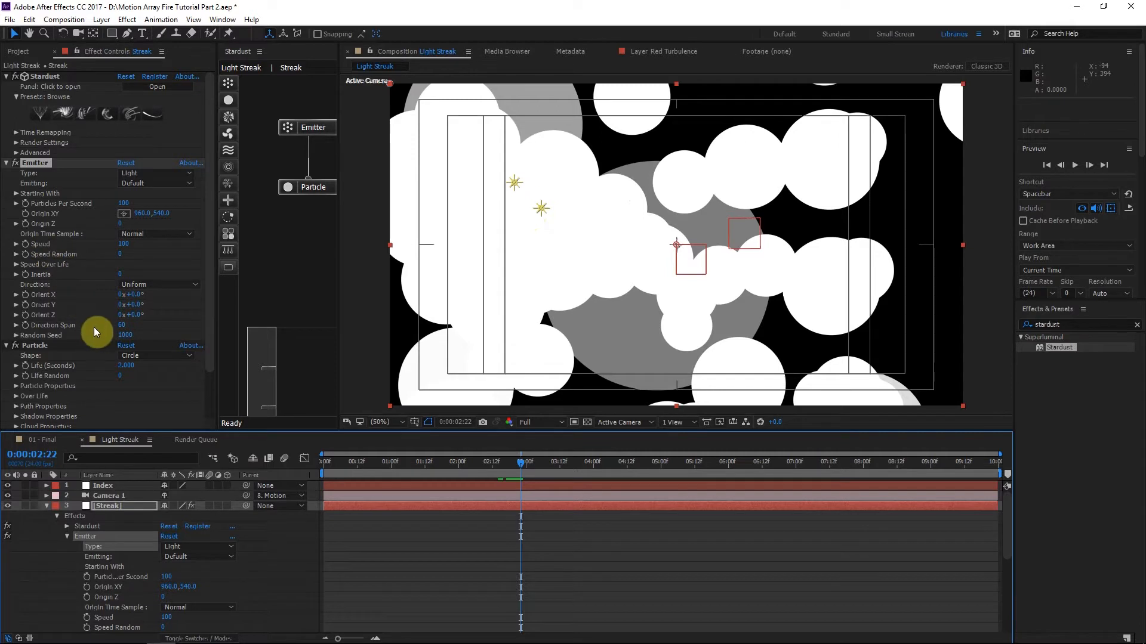
{"action": "left_click", "coordinate": [126, 244]}
{"action": "type", "text": "0"}
{"action": "key", "text": "Return"}
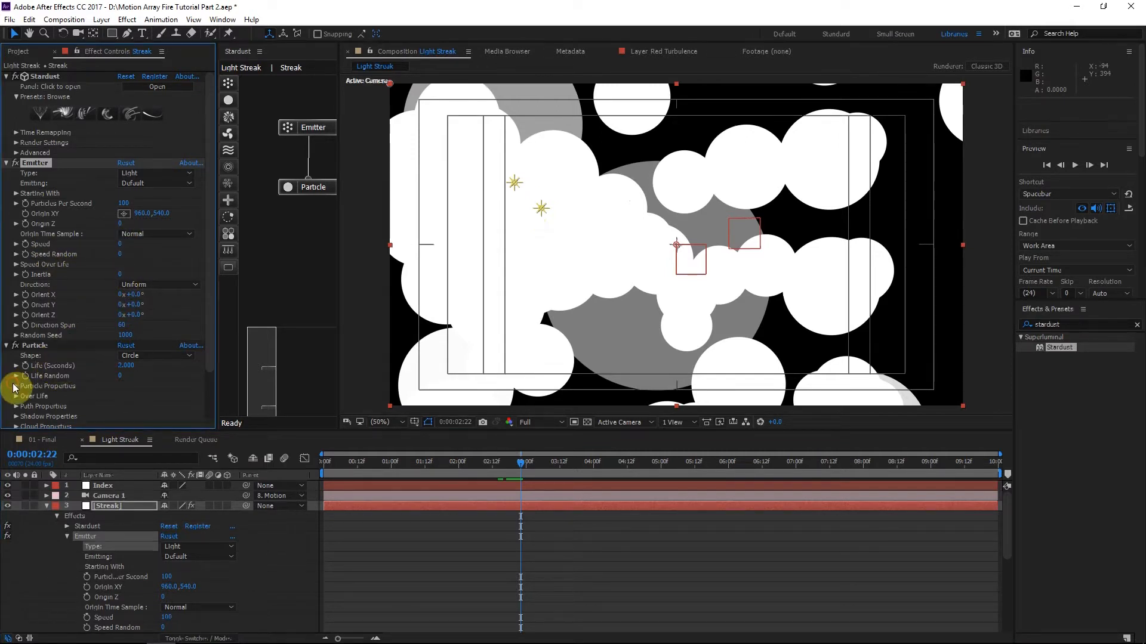
Set the Stardust particle size to 0.5 pixels and scrub through the timeline to preview the light trails.
{"action": "left_click", "coordinate": [16, 386]}
{"action": "left_click", "coordinate": [126, 310]}
{"action": "type", "text": ".5"}
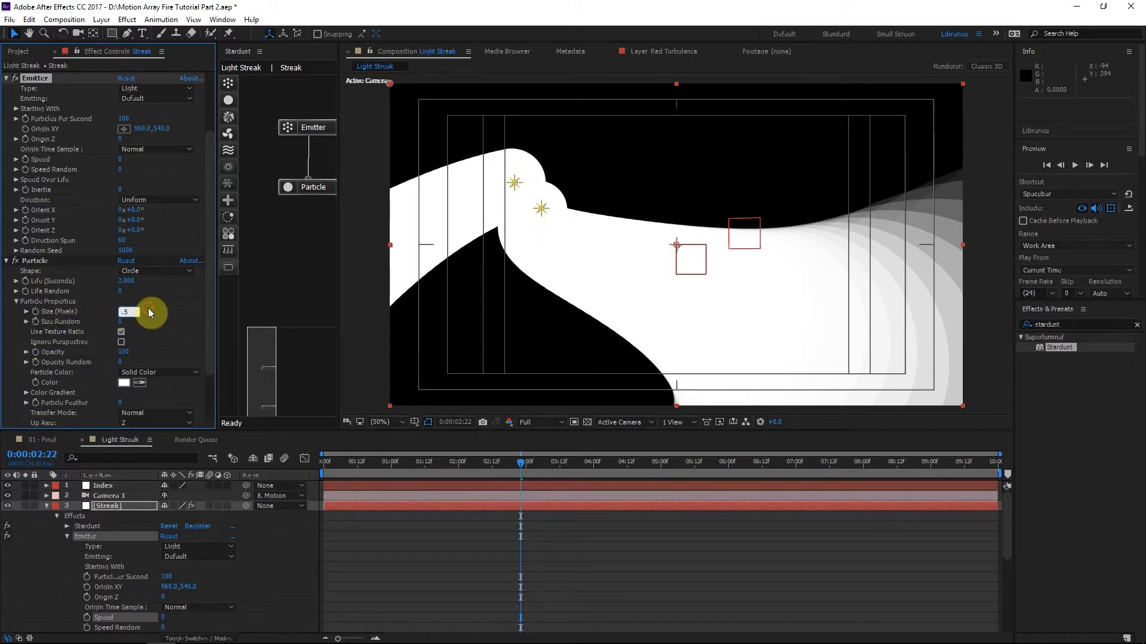
{"action": "key", "text": "Return"}
{"action": "left_click_drag", "start_coordinate": [530, 468], "coordinate": [652, 468]}
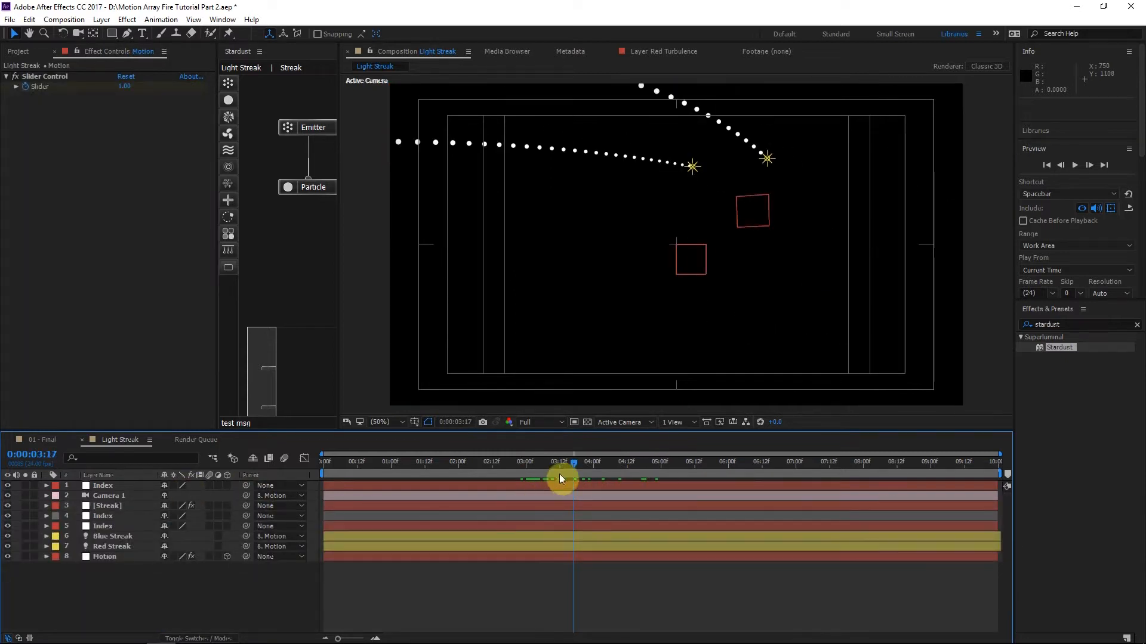
{"action": "left_click_drag", "start_coordinate": [553, 467], "coordinate": [552, 468]}
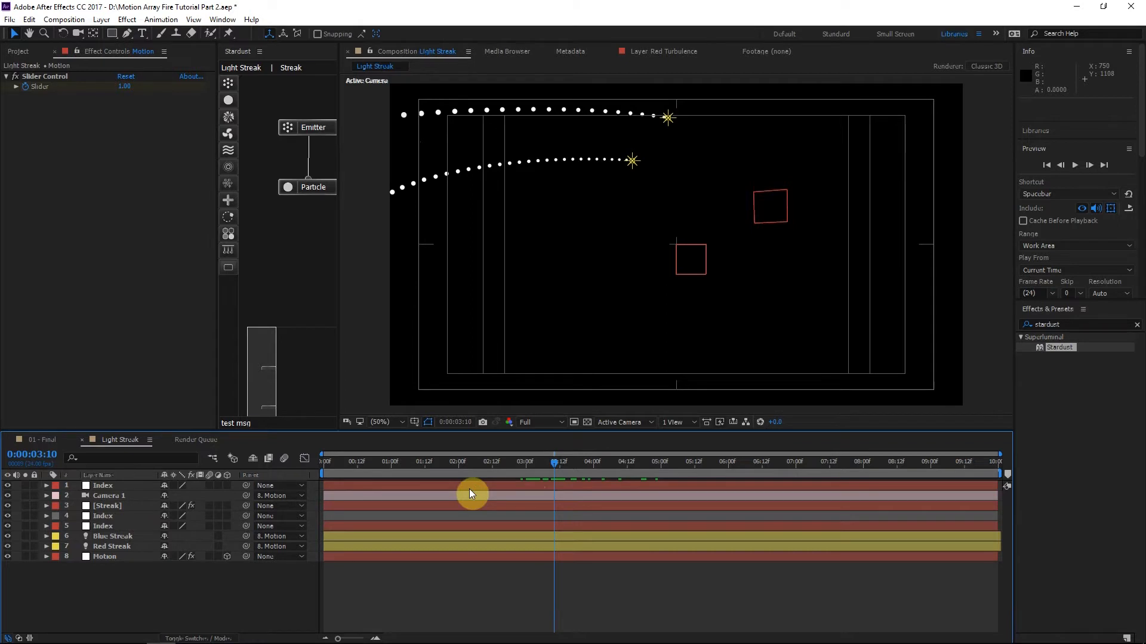
Change the Motion layer's Z Position expression to time*130 and scrub forward to preview the trails.
{"action": "left_click", "coordinate": [104, 556]}
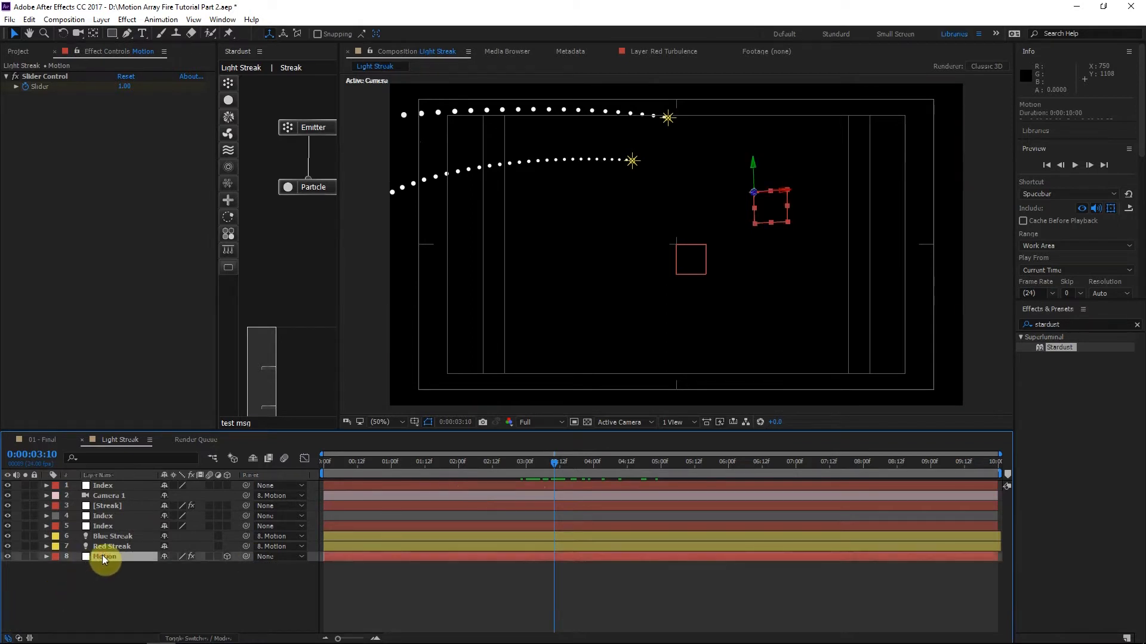
{"action": "key", "text": "p"}
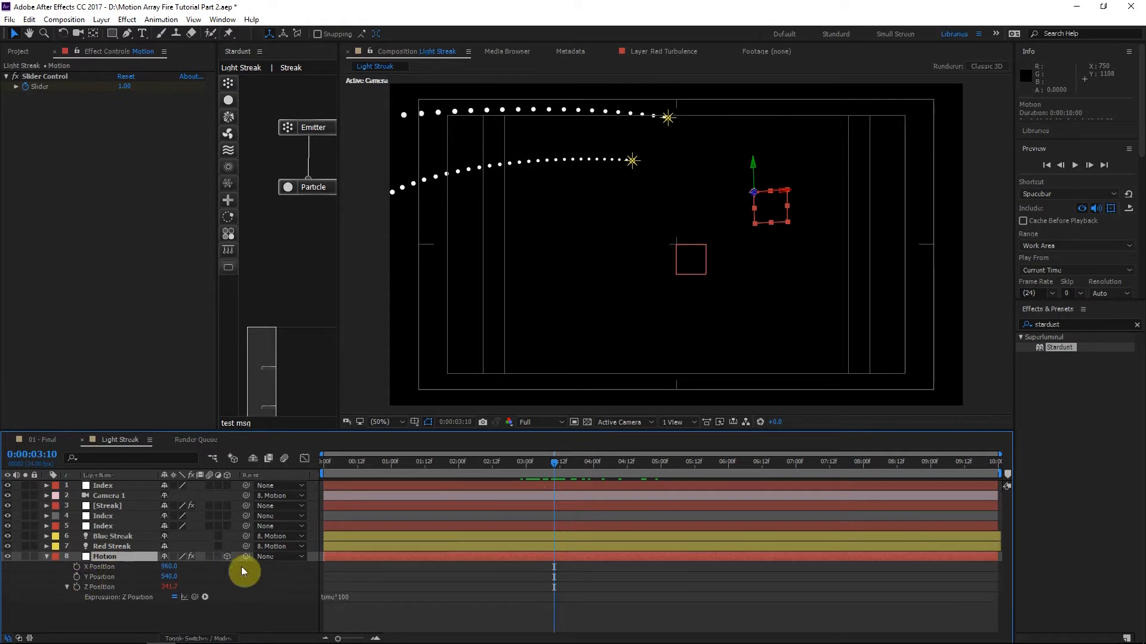
{"action": "left_click", "coordinate": [345, 596]}
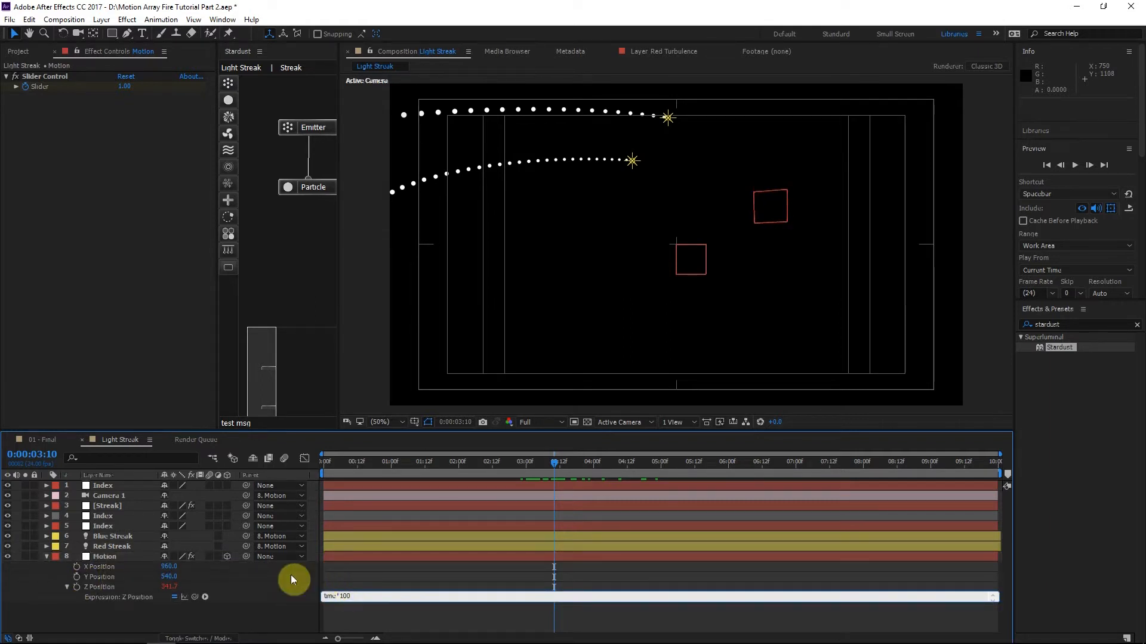
{"action": "left_click", "coordinate": [107, 586]}
{"action": "left_click", "coordinate": [351, 597]}
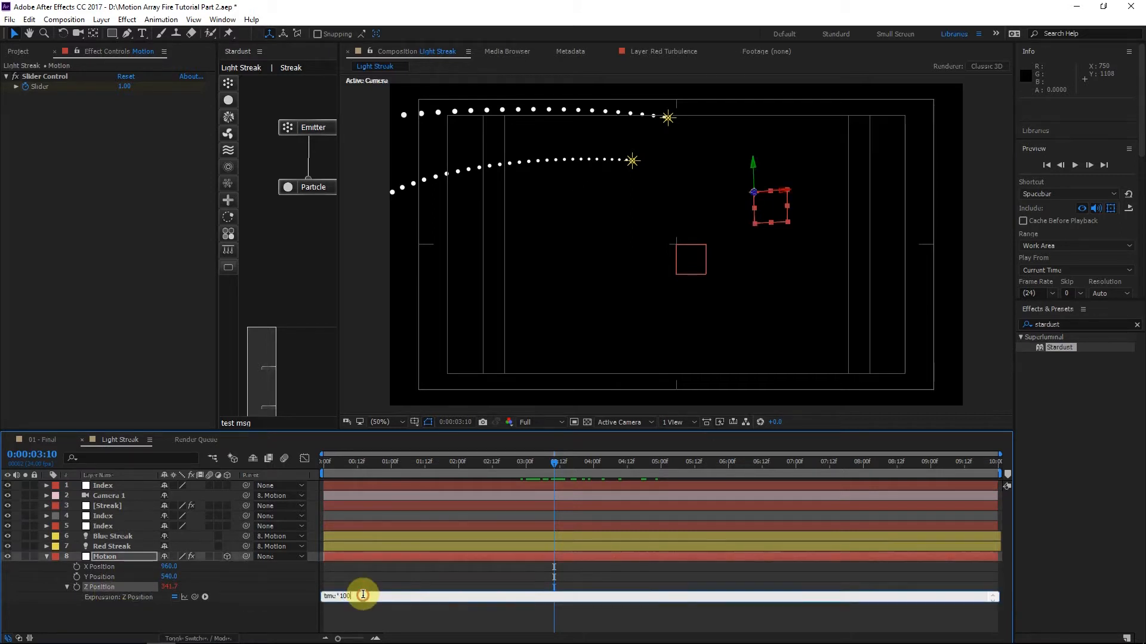
{"action": "double_click", "coordinate": [346, 597]}
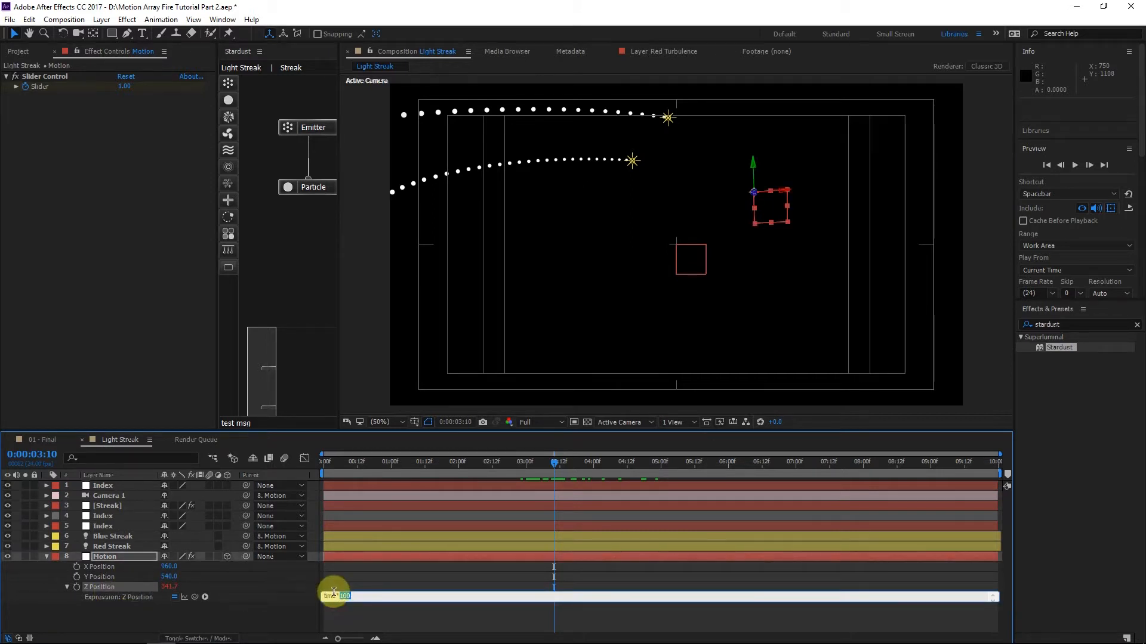
{"action": "type", "text": "130"}
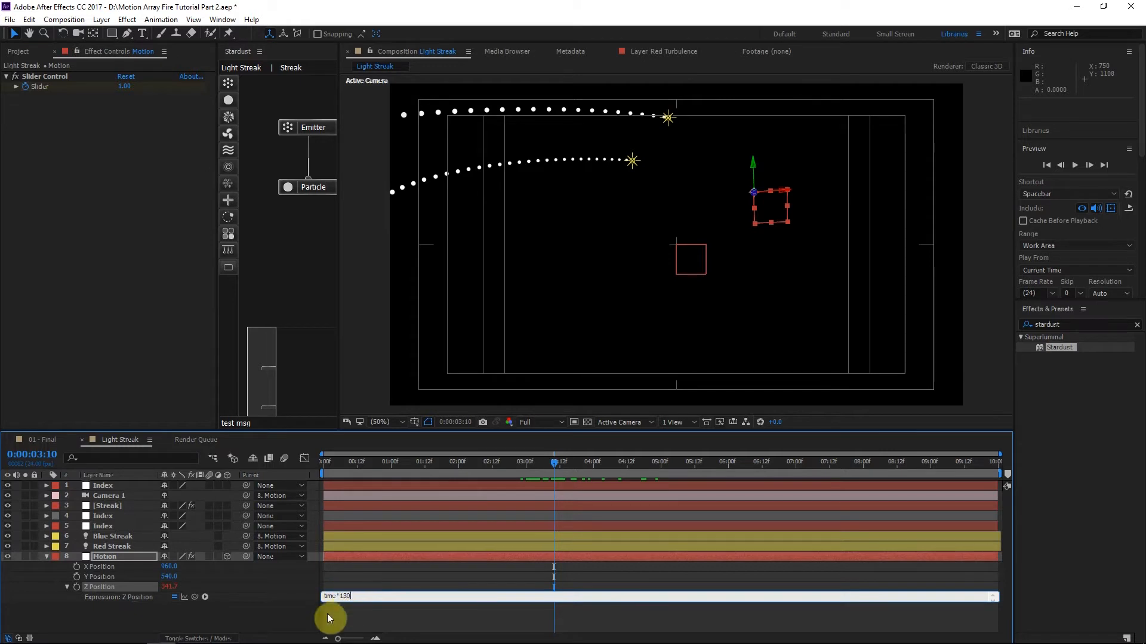
{"action": "left_click", "coordinate": [294, 608]}
{"action": "left_click", "coordinate": [550, 205]}
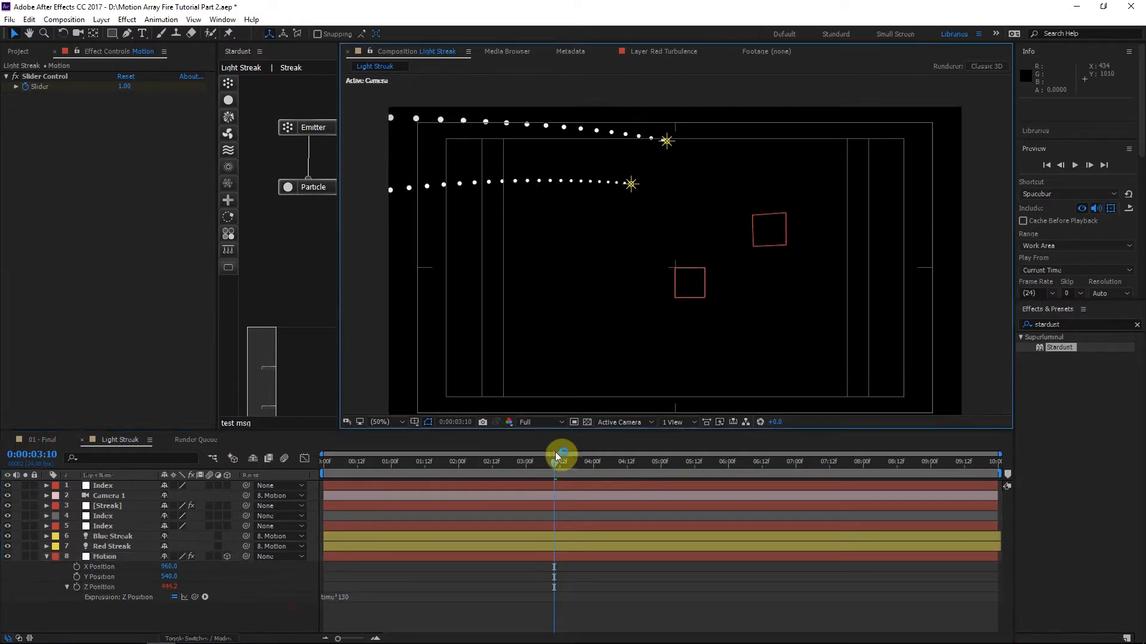
{"action": "left_click_drag", "start_coordinate": [561, 463], "coordinate": [692, 462]}
Try time*150 as the Motion layer's Z Position expression.
{"action": "left_click", "coordinate": [358, 597]}
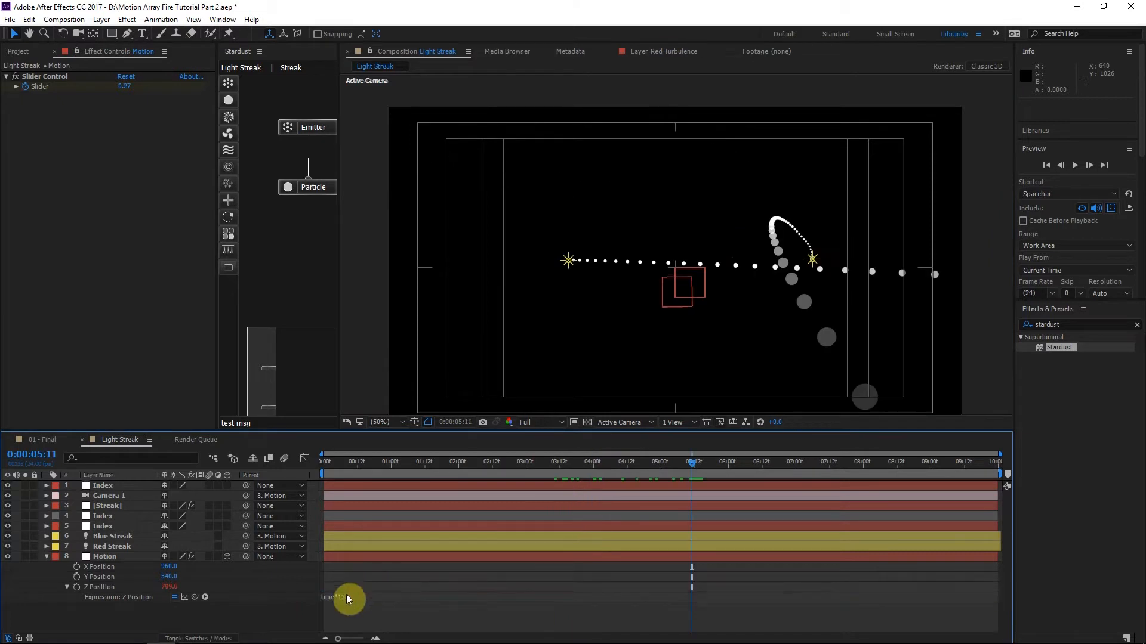
{"action": "left_click_drag", "start_coordinate": [344, 592], "coordinate": [381, 583]}
{"action": "type", "text": "50"}
{"action": "left_click", "coordinate": [760, 226]}
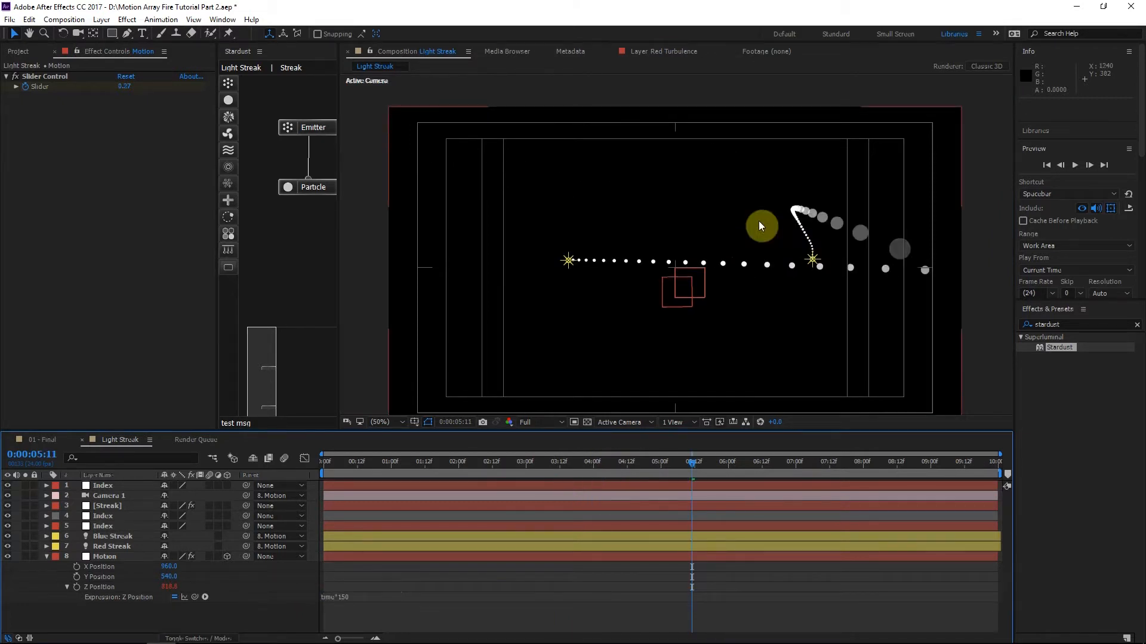
Try time*75 as the Motion layer's Z Position expression and scrub forward to preview the trails.
{"action": "left_click", "coordinate": [352, 597]}
{"action": "left_click_drag", "start_coordinate": [354, 596], "coordinate": [338, 607]}
{"action": "type", "text": "75"}
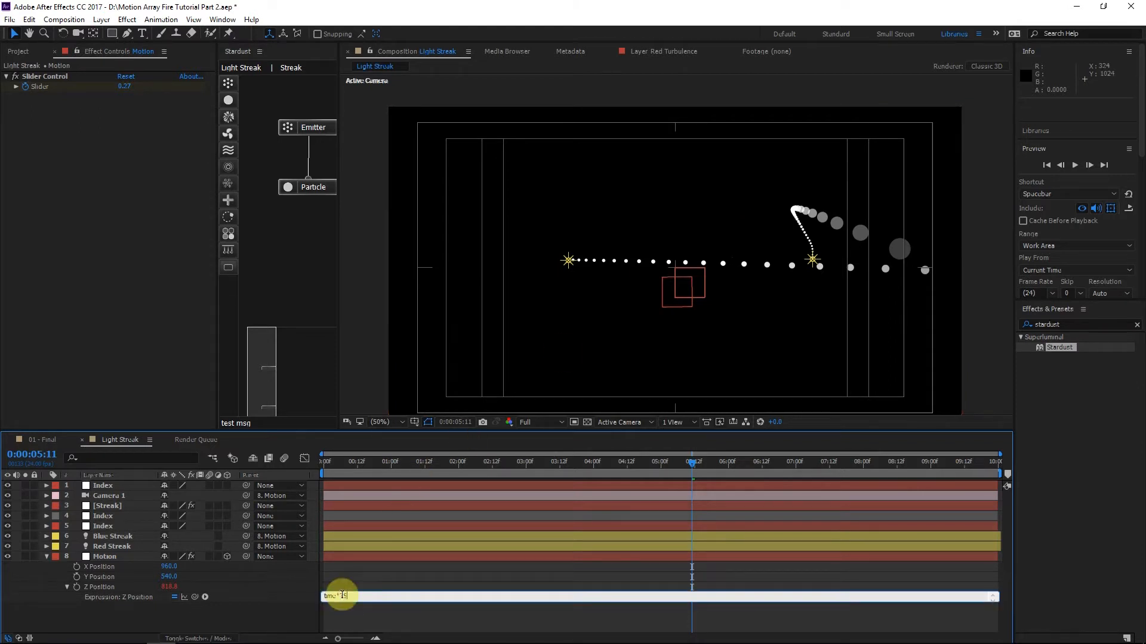
{"action": "left_click", "coordinate": [334, 614]}
{"action": "left_click_drag", "start_coordinate": [693, 462], "coordinate": [755, 458]}
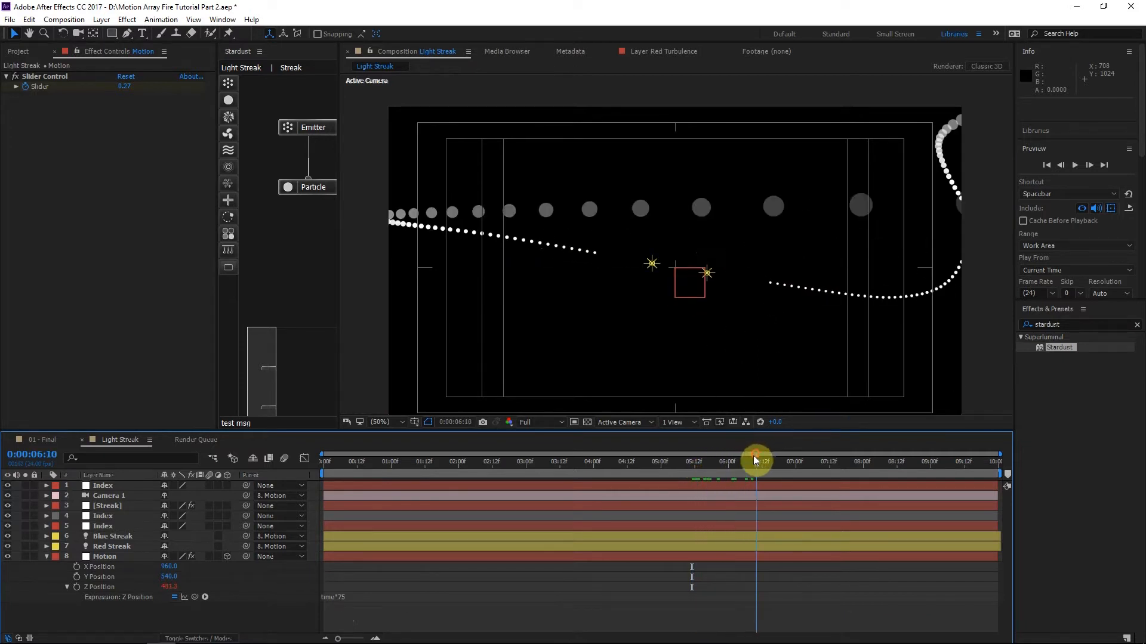
Set the Motion layer's Z Position expression back to time*130.
{"action": "double_click", "coordinate": [340, 597]}
{"action": "type", "text": "1"}
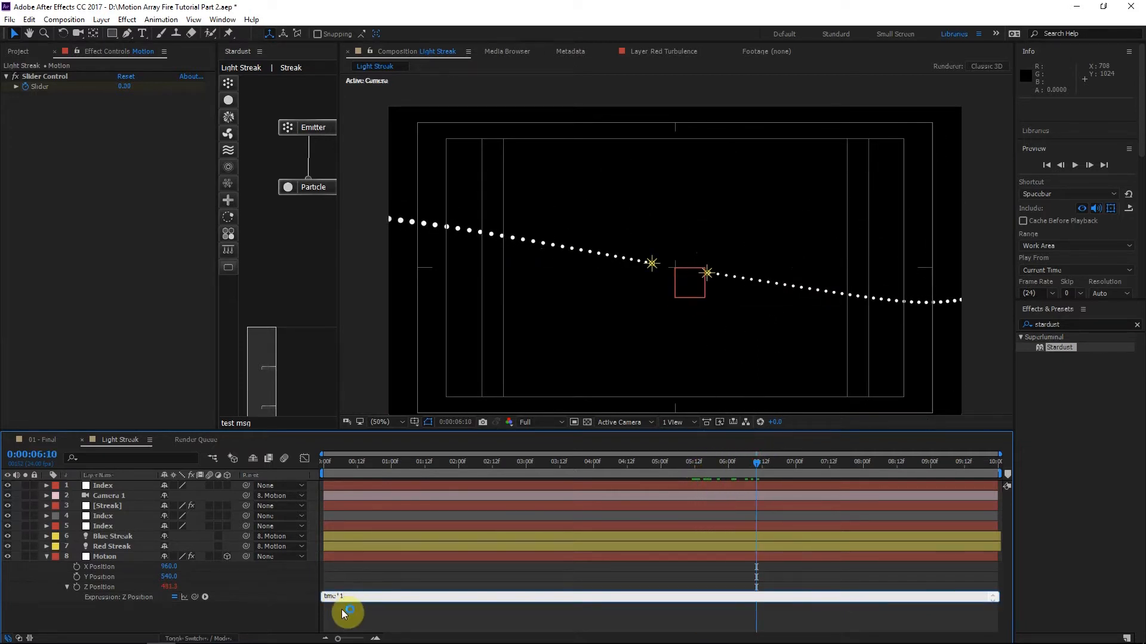
{"action": "type", "text": "30"}
{"action": "left_click", "coordinate": [341, 610]}
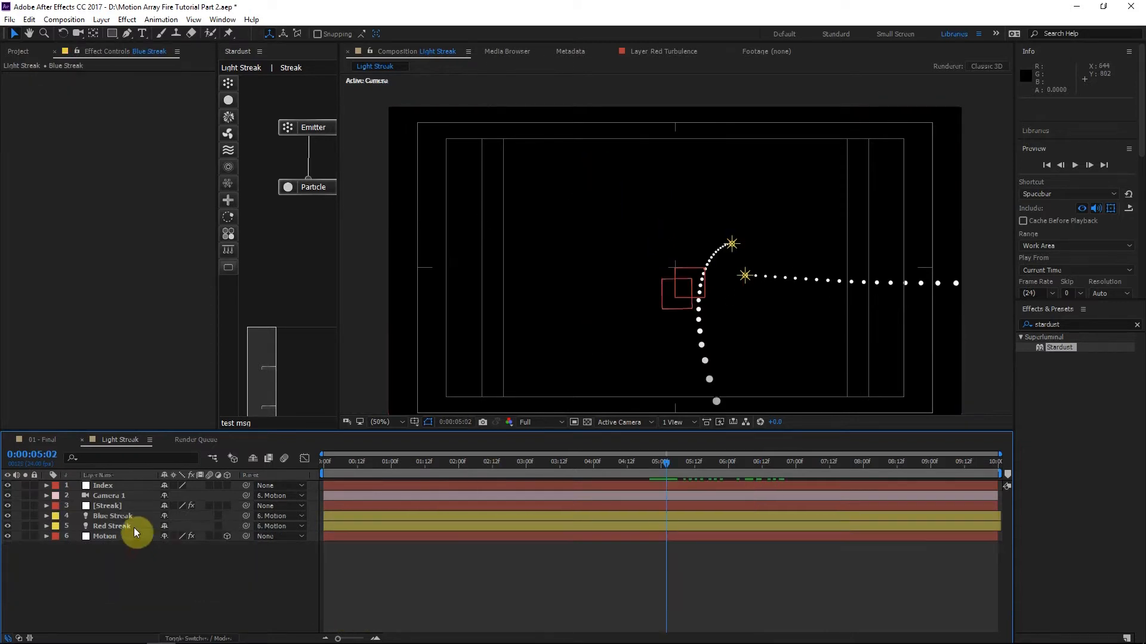
Set the Streak layer's Stardust emitter to 10000 Particles Per Second.
{"action": "left_click", "coordinate": [111, 509]}
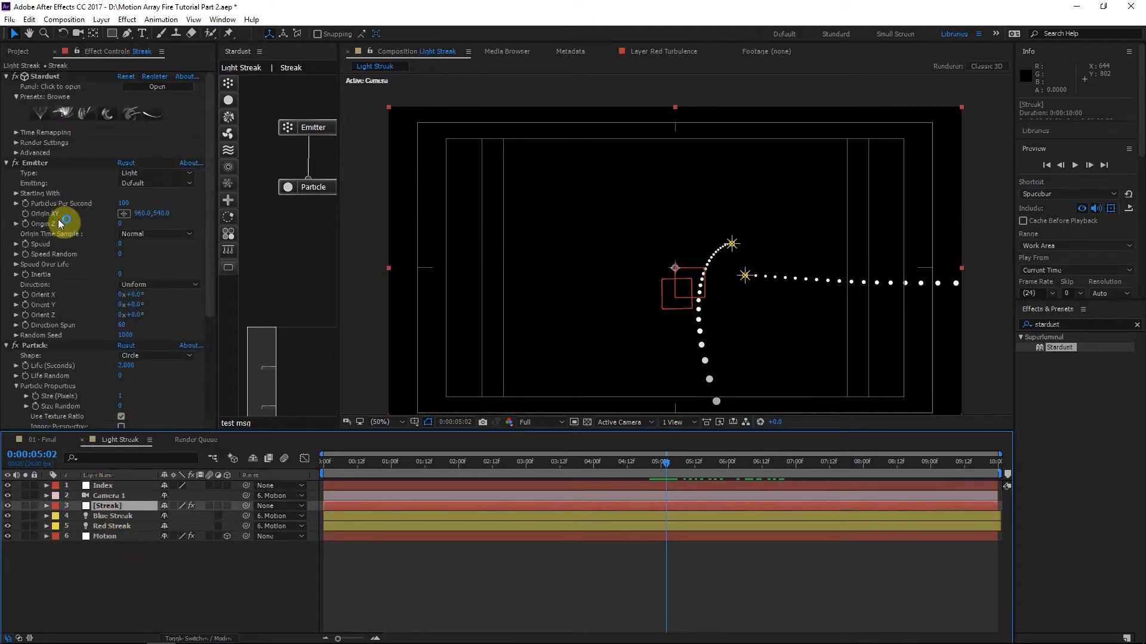
{"action": "left_click", "coordinate": [128, 203]}
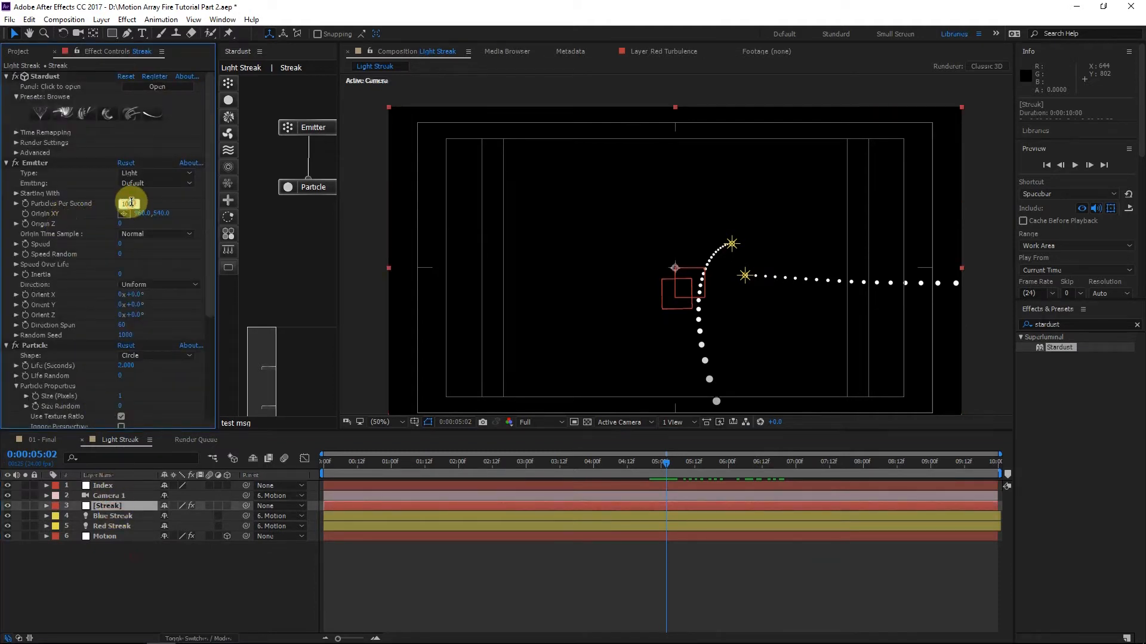
{"action": "type", "text": "10000"}
{"action": "key", "text": "Return"}
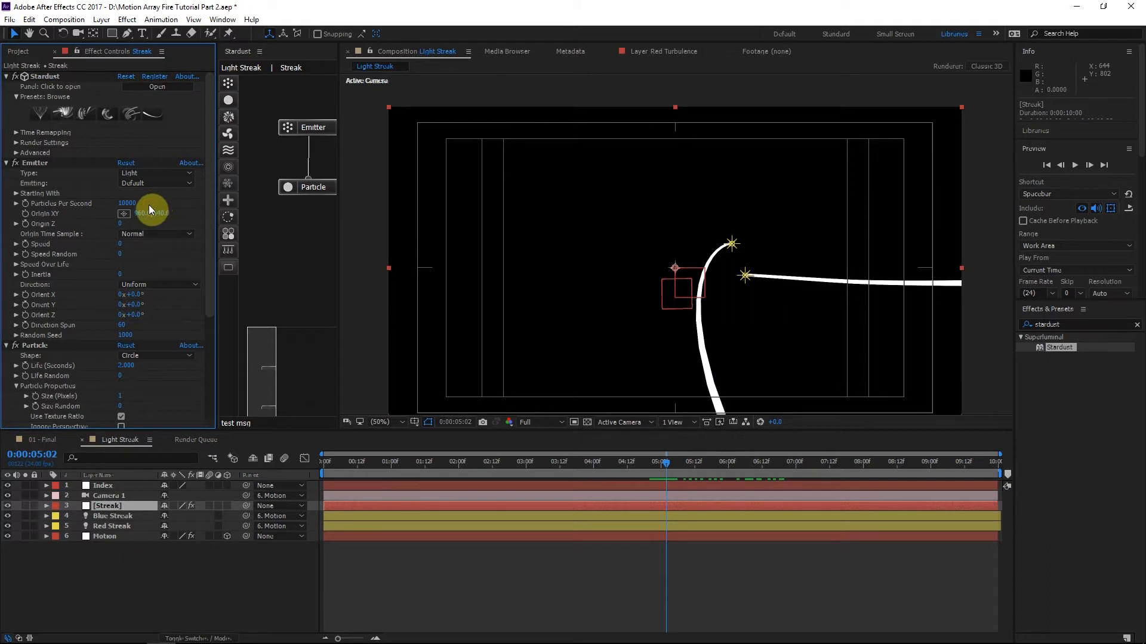
Set the Particle Feather of the Streak layer's particles to 68 and inspect the streak edges up close.
{"action": "scroll", "coordinate": [826, 309], "scroll_direction": "up", "scroll_amount": 2}
{"action": "key", "text": "h"}
{"action": "left_click_drag", "start_coordinate": [826, 309], "coordinate": [644, 243]}
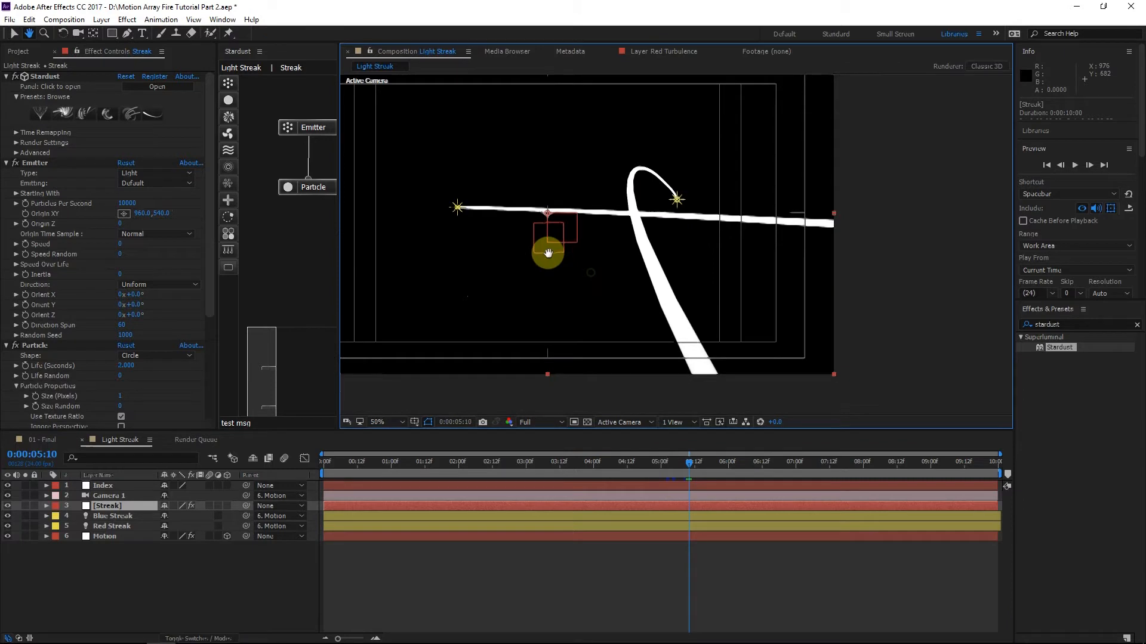
{"action": "left_click_drag", "start_coordinate": [548, 253], "coordinate": [544, 251]}
{"action": "key", "text": "v"}
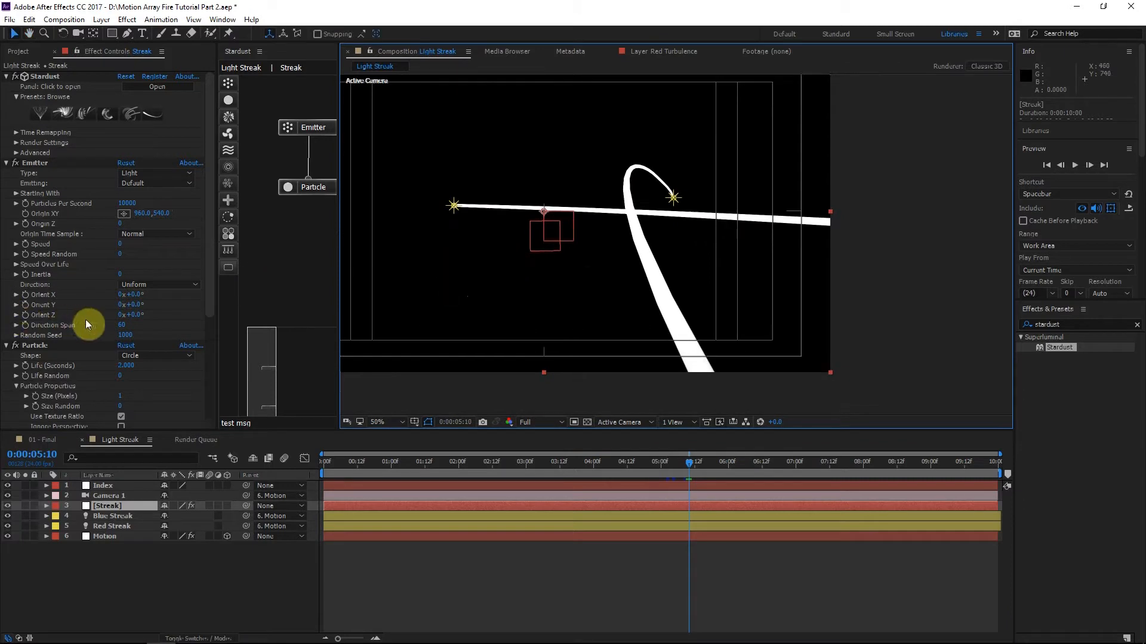
{"action": "scroll", "coordinate": [47, 271], "scroll_direction": "down", "scroll_amount": 5}
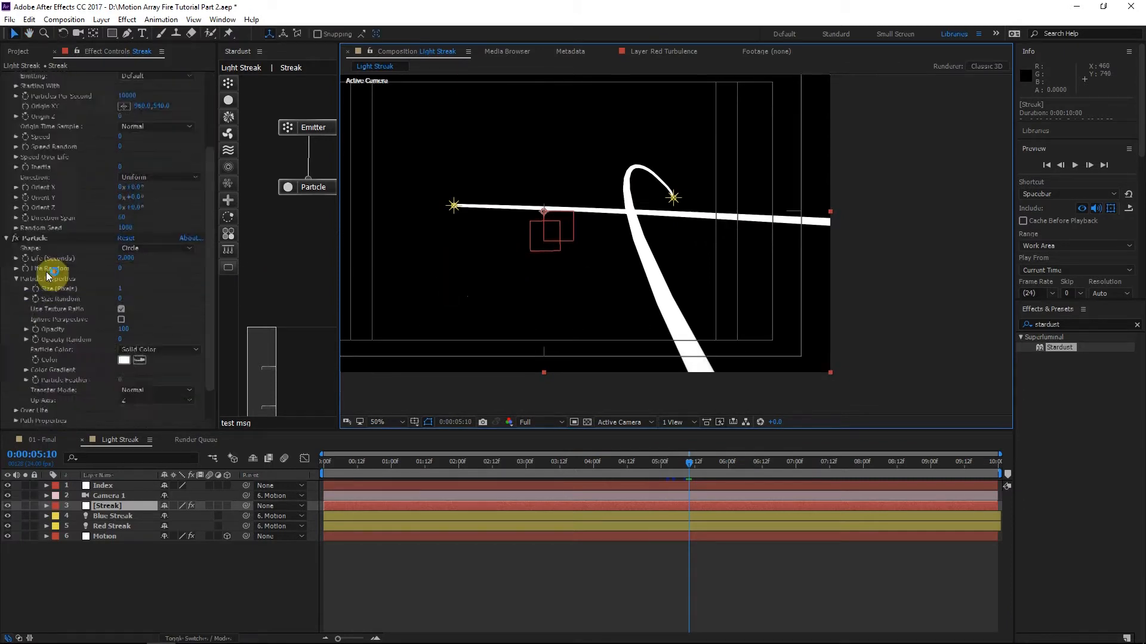
{"action": "left_click", "coordinate": [43, 210]}
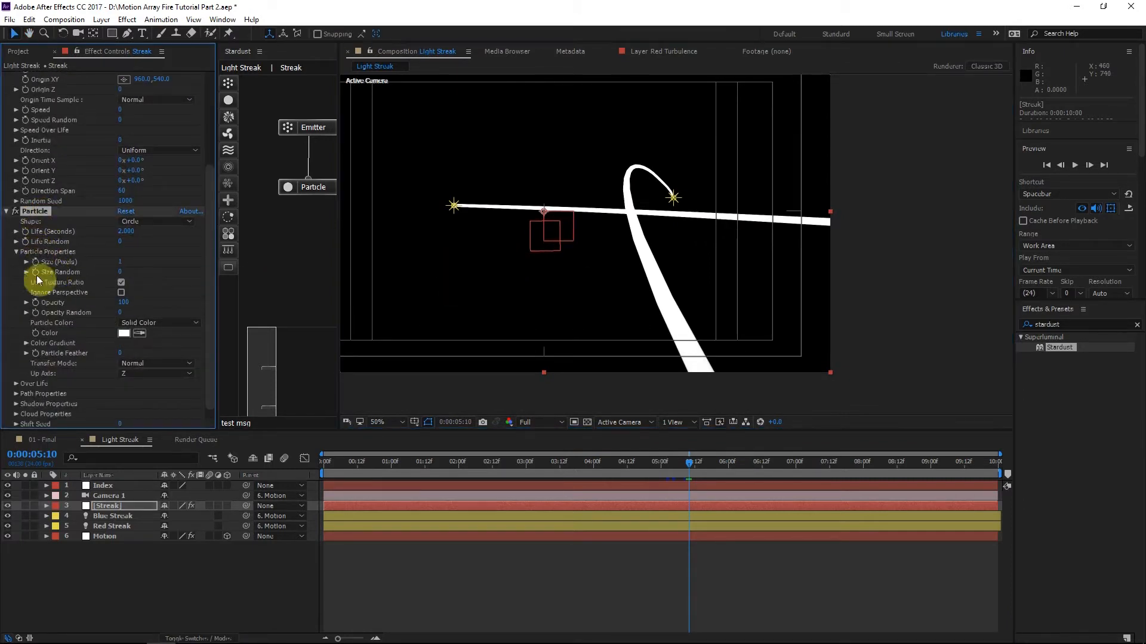
{"action": "key", "text": "h"}
{"action": "left_click_drag", "start_coordinate": [655, 267], "coordinate": [688, 267]}
{"action": "scroll", "coordinate": [686, 268], "scroll_direction": "up", "scroll_amount": 2}
{"action": "key", "text": "v"}
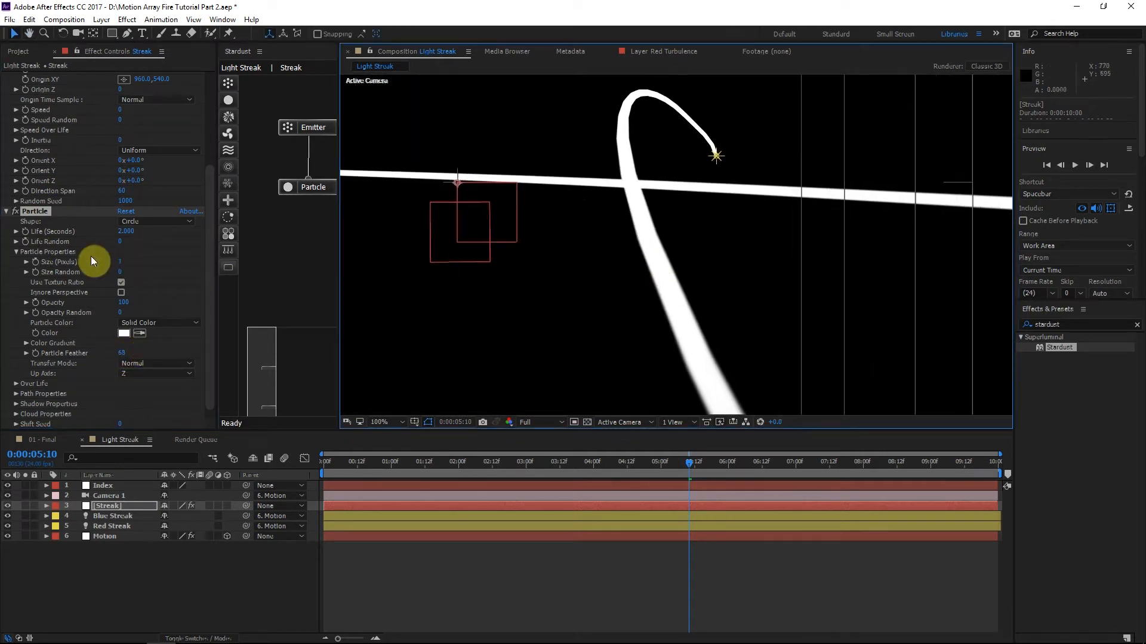
Set the Streak layer's particle Life to 1.5 seconds.
{"action": "key", "text": "comma"}
{"action": "left_click", "coordinate": [127, 232]}
{"action": "type", "text": "1.5"}
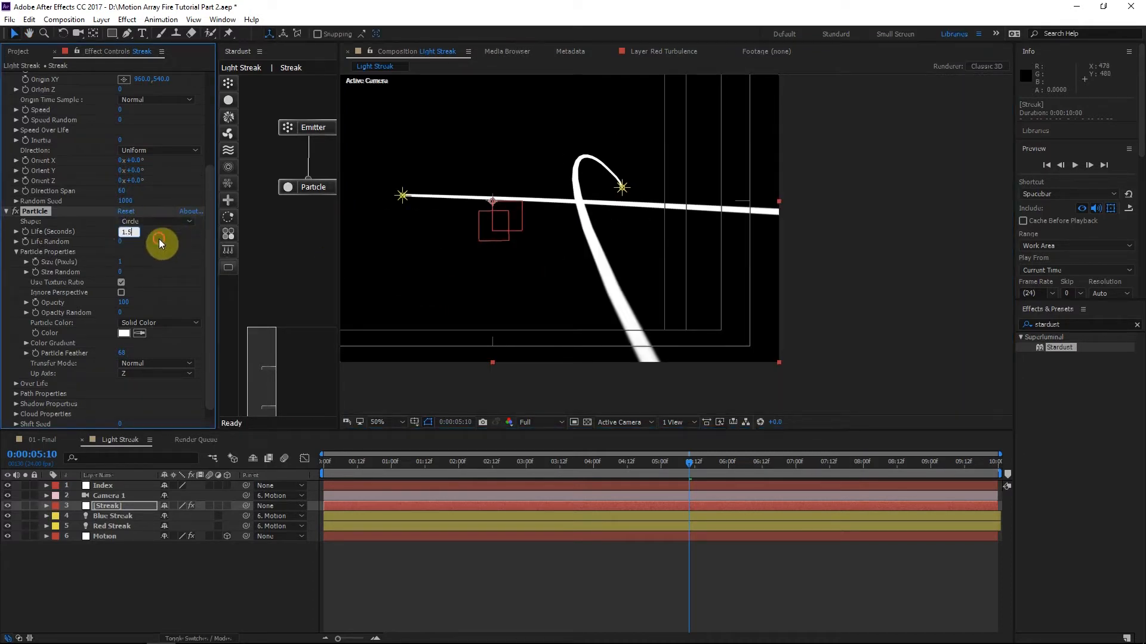
{"action": "left_click", "coordinate": [159, 239]}
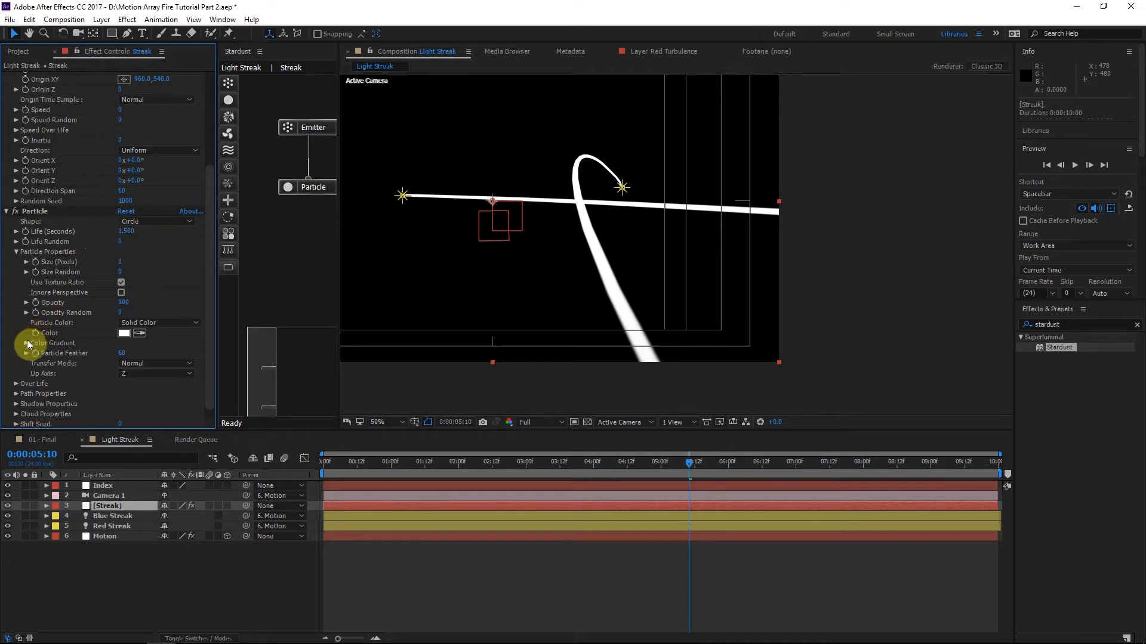
Shape the particle Opacity over life as a Bezier curve that eases from full opacity down to 0 at life 100.
{"action": "left_click", "coordinate": [16, 384]}
{"action": "scroll", "coordinate": [21, 382], "scroll_direction": "down", "scroll_amount": 1}
{"action": "left_click", "coordinate": [25, 374]}
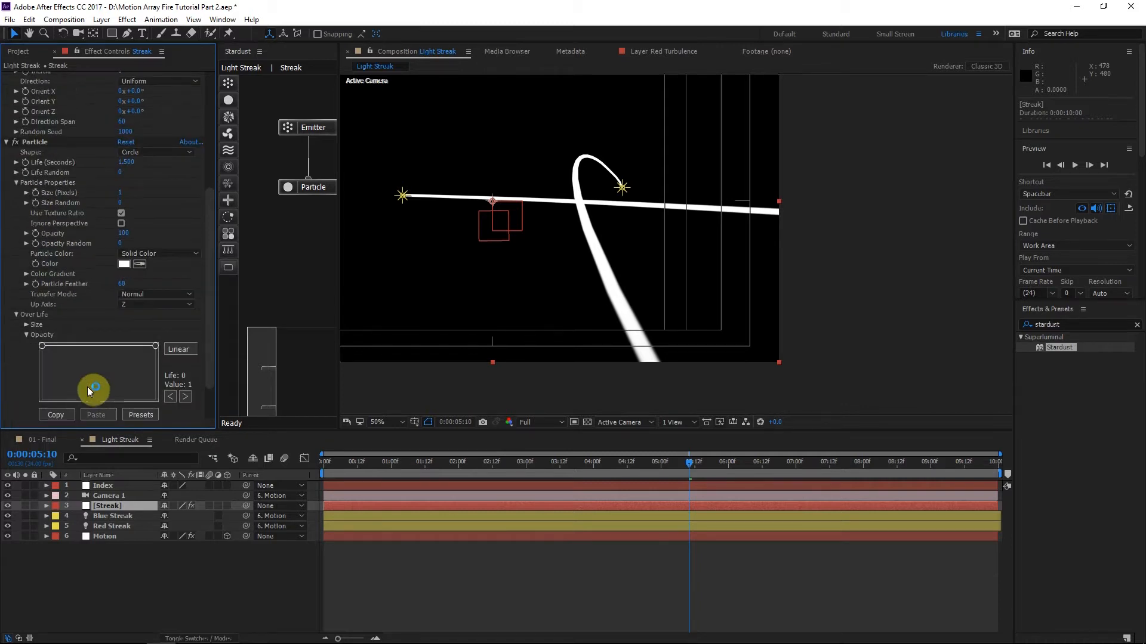
{"action": "left_click", "coordinate": [154, 347]}
{"action": "left_click", "coordinate": [103, 367]}
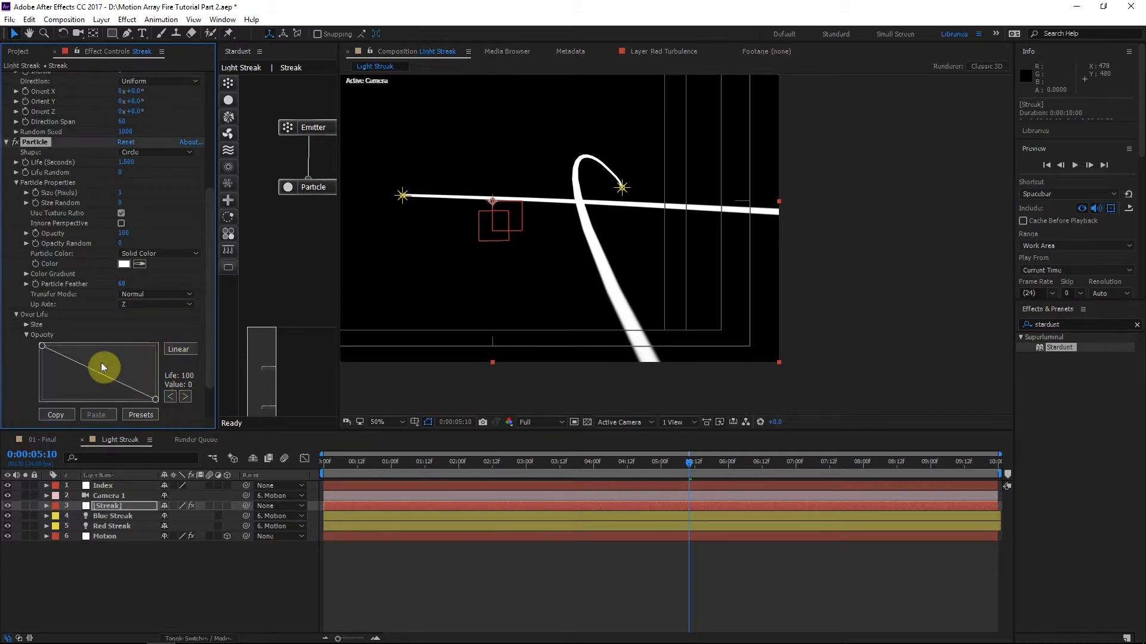
{"action": "left_click", "coordinate": [137, 361]}
{"action": "left_click", "coordinate": [184, 350]}
Set the Streak layer's particle Life to 1 second and scrub through the timeline to preview the trails.
{"action": "left_click", "coordinate": [131, 163]}
{"action": "type", "text": "1"}
{"action": "key", "text": "Return"}
{"action": "left_click", "coordinate": [471, 226]}
{"action": "left_click_drag", "start_coordinate": [528, 234], "coordinate": [675, 274]}
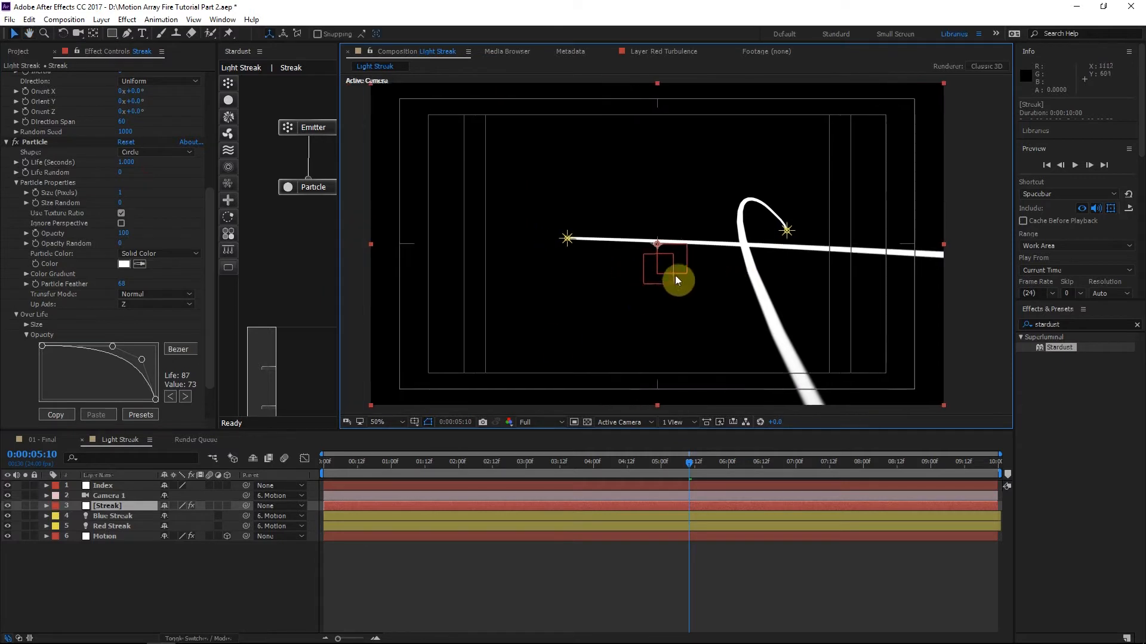
{"action": "left_click", "coordinate": [386, 417]}
{"action": "left_click", "coordinate": [396, 220]}
{"action": "left_click_drag", "start_coordinate": [540, 461], "coordinate": [692, 458]}
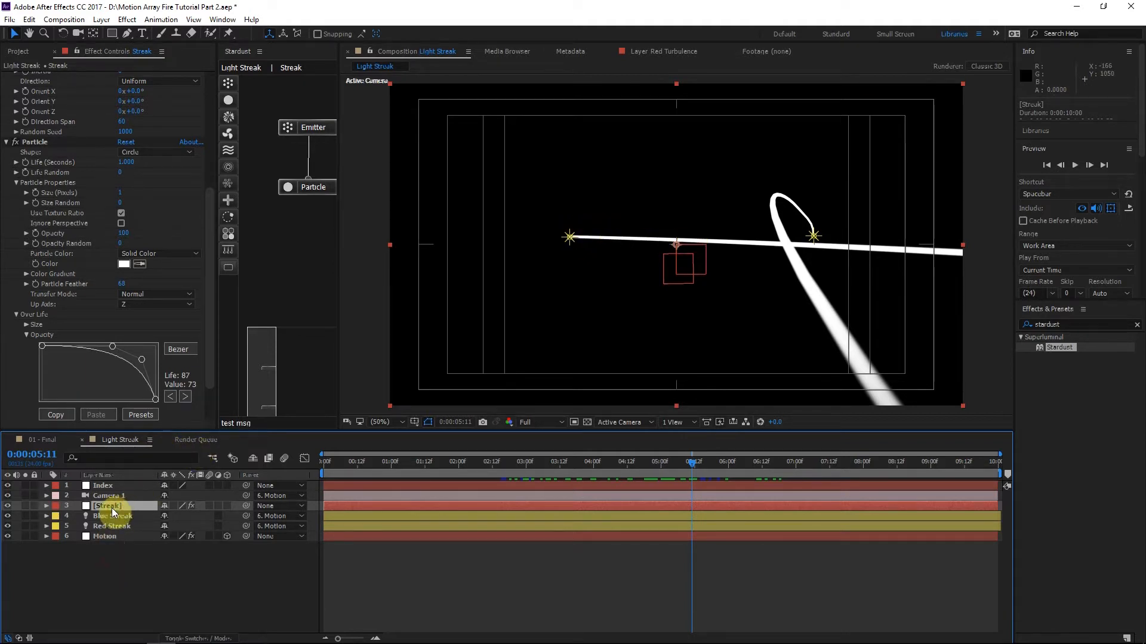
Duplicate the Streak layer and set the upper copy's emitter Direction to Directional.
{"action": "key", "text": "ctrl+d"}
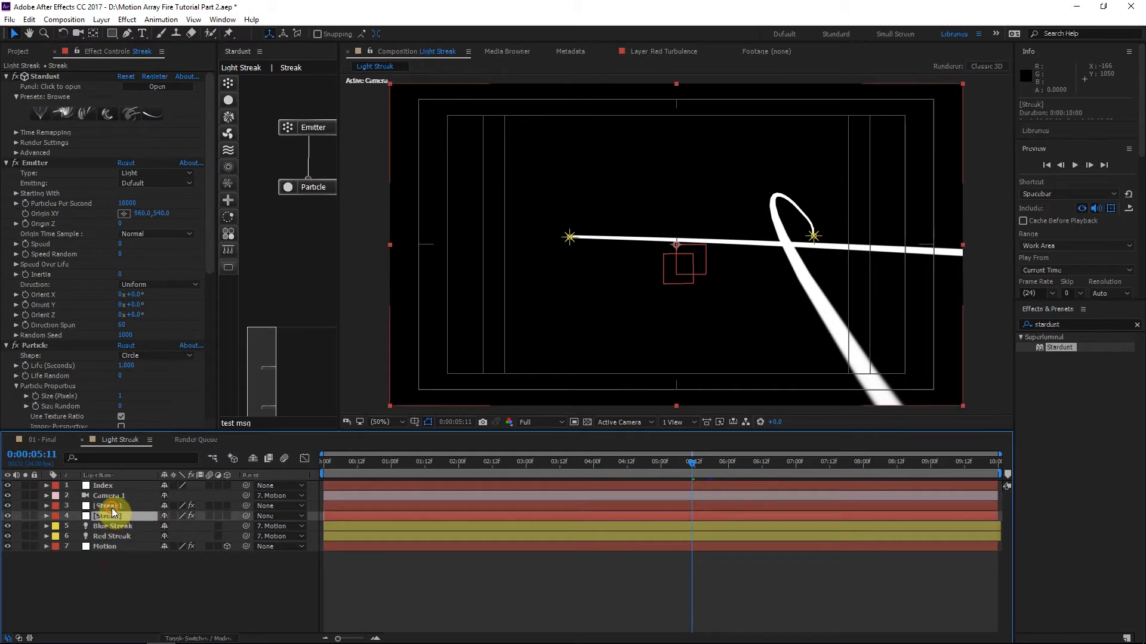
{"action": "left_click", "coordinate": [112, 509]}
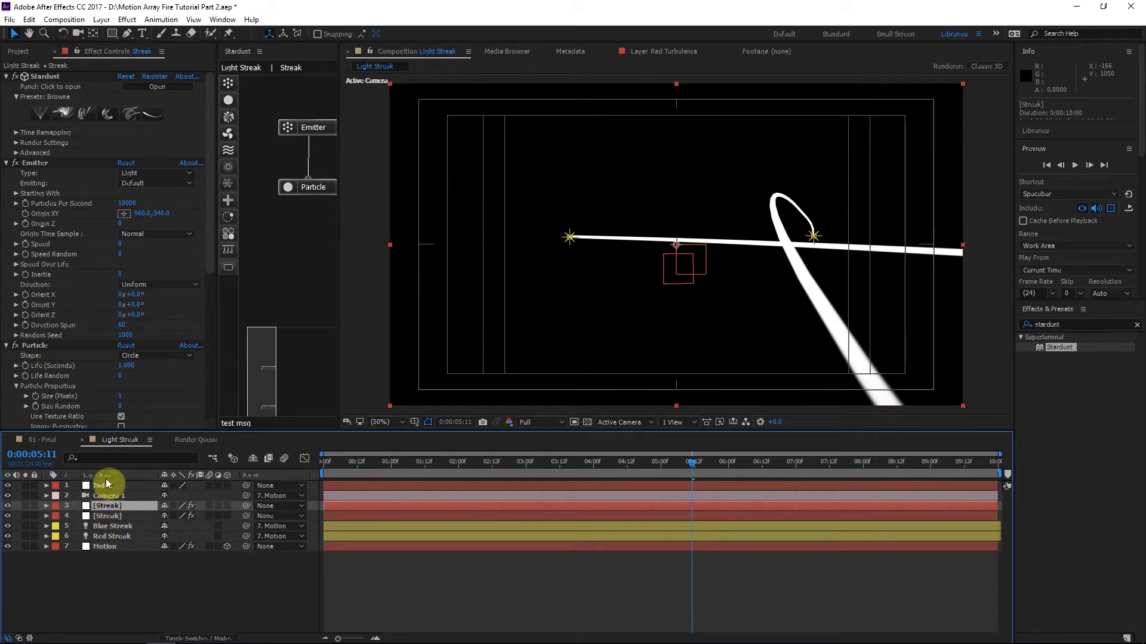
{"action": "left_click", "coordinate": [37, 292]}
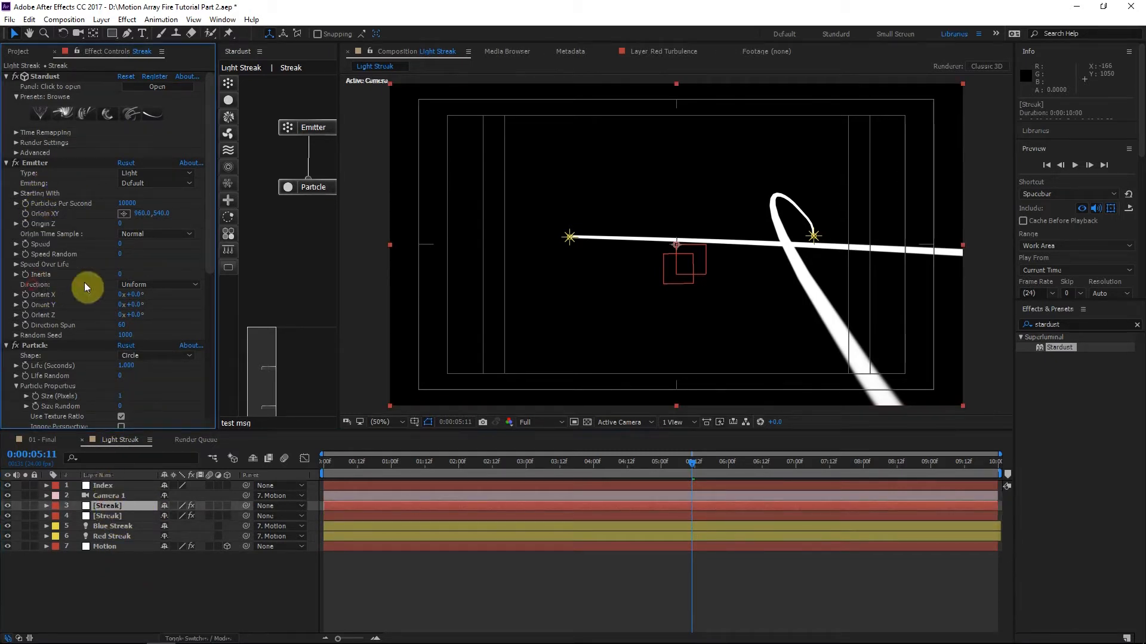
{"action": "left_click", "coordinate": [138, 284]}
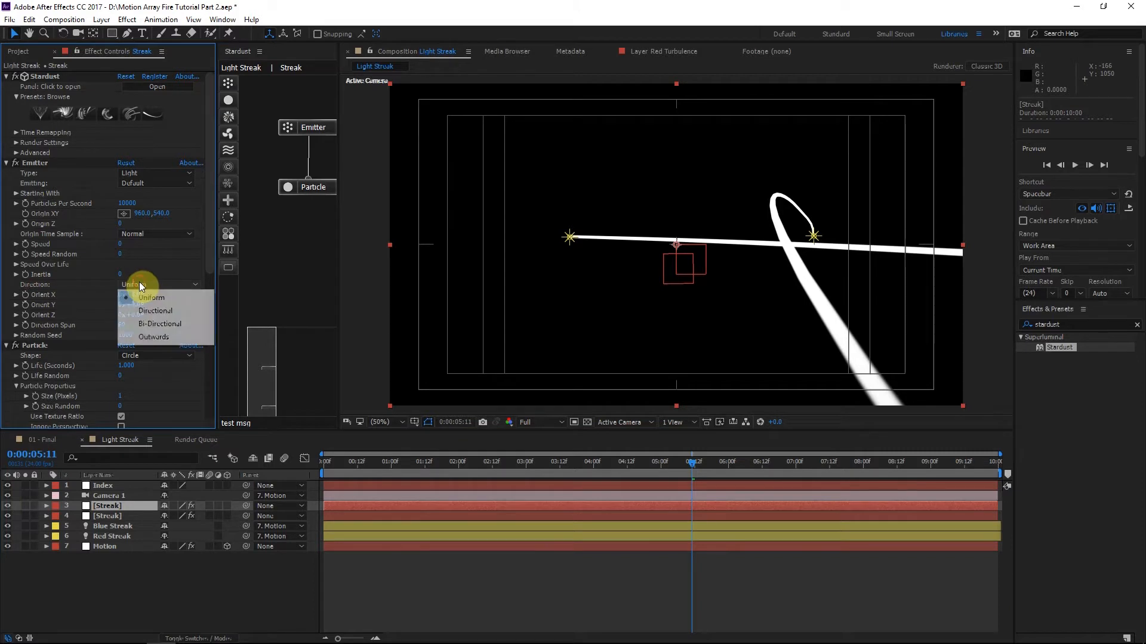
{"action": "left_click", "coordinate": [152, 311]}
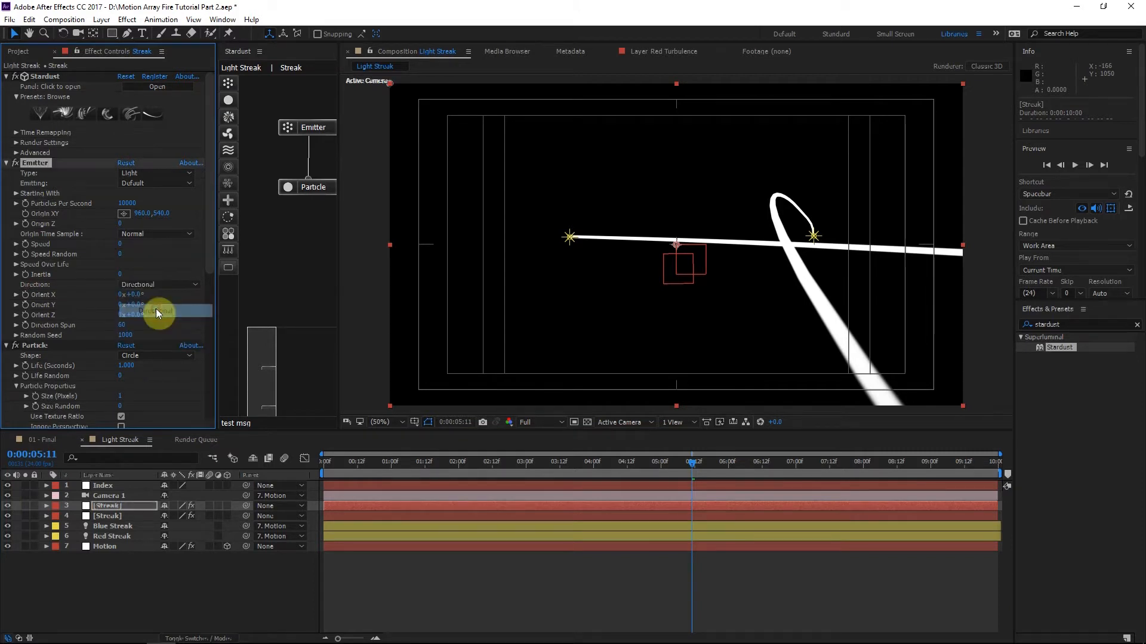
Set the upper Streak copy's emitter Speed to 5 and Direction Span to 0, and preview the streaks up to 0:00:03:00.
{"action": "left_click", "coordinate": [121, 244]}
{"action": "type", "text": "5"}
{"action": "key", "text": "Return"}
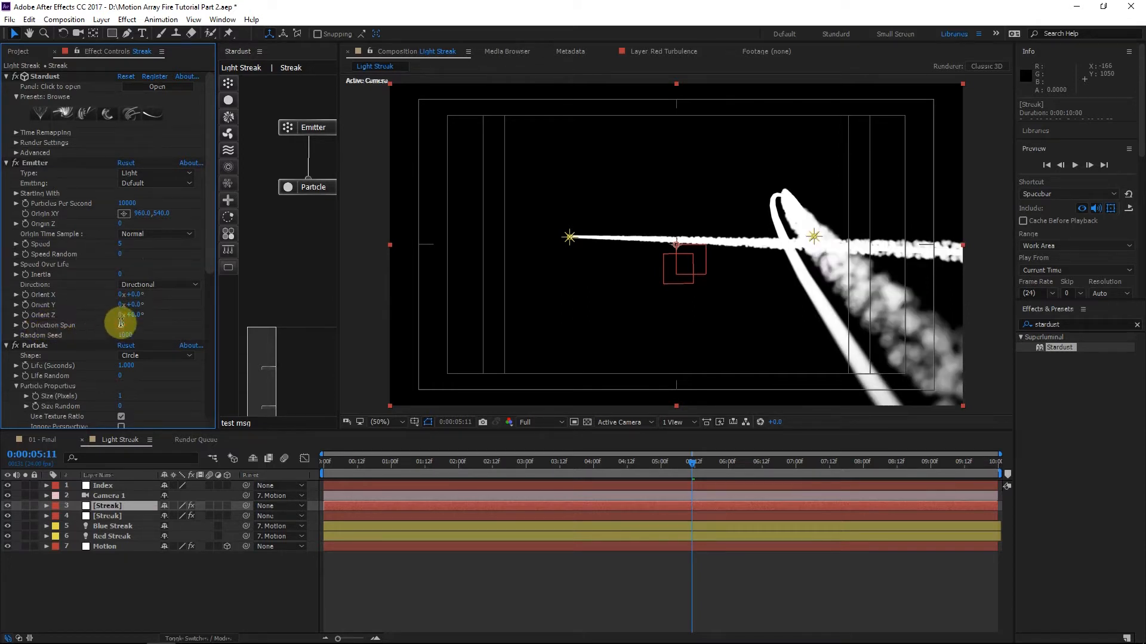
{"action": "type", "text": "0"}
{"action": "key", "text": "Return"}
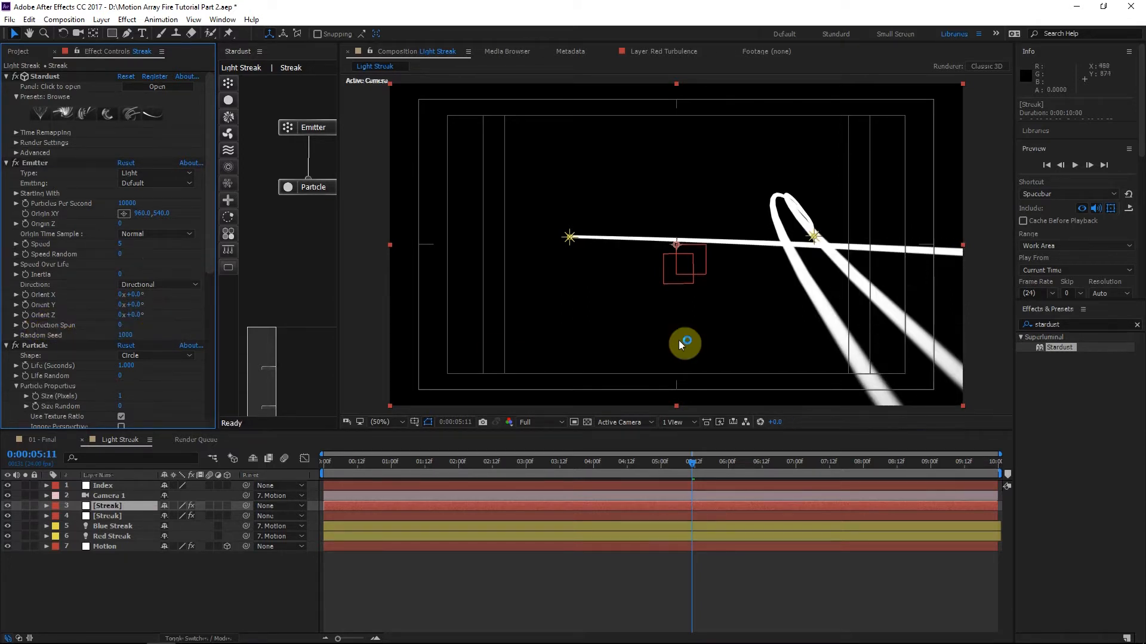
{"action": "key", "text": "j"}
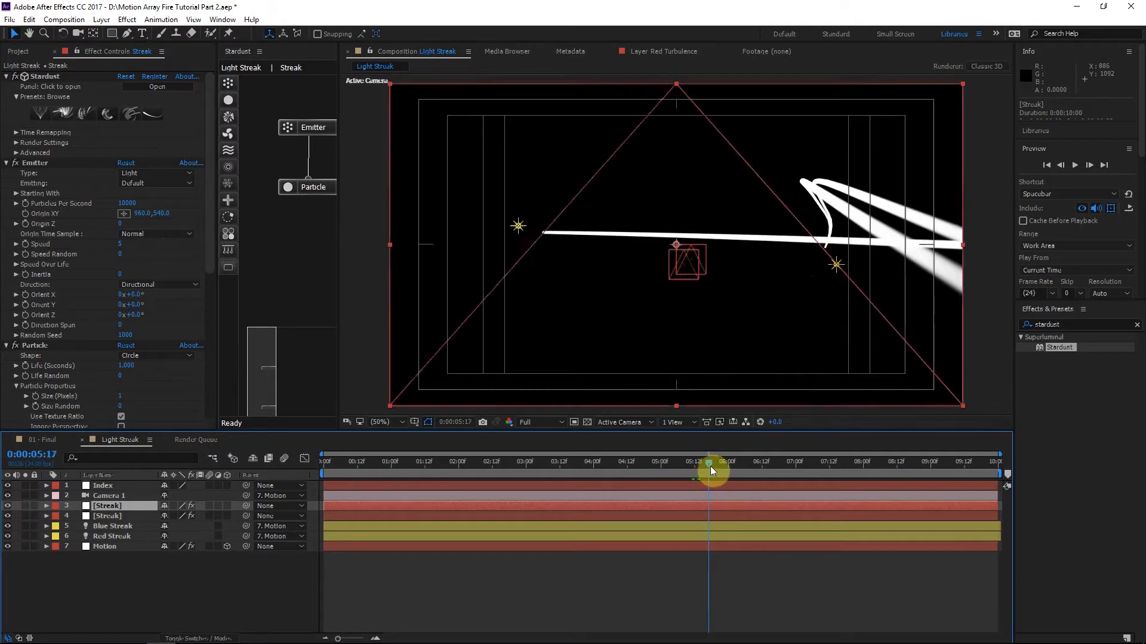
{"action": "left_click", "coordinate": [518, 463]}
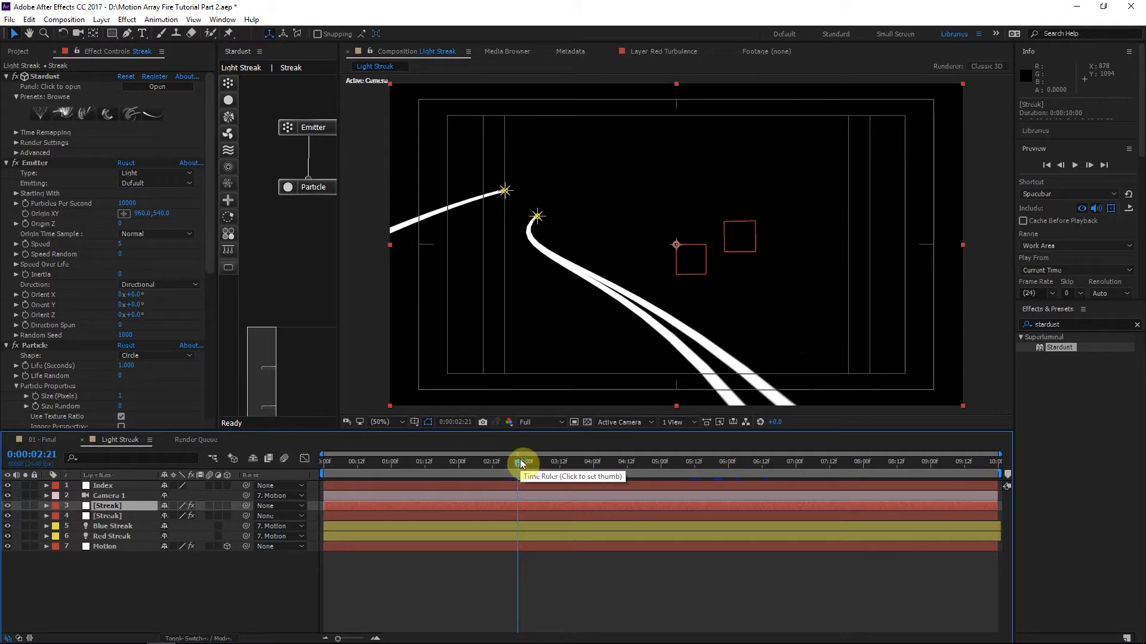
{"action": "left_click", "coordinate": [520, 464]}
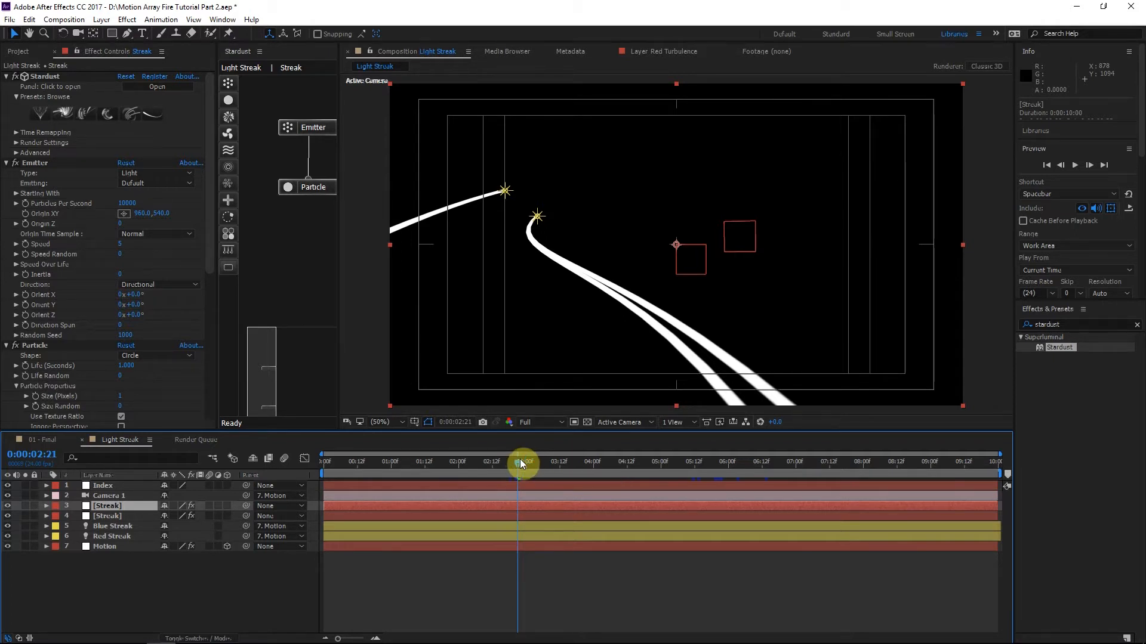
{"action": "left_click", "coordinate": [521, 464]}
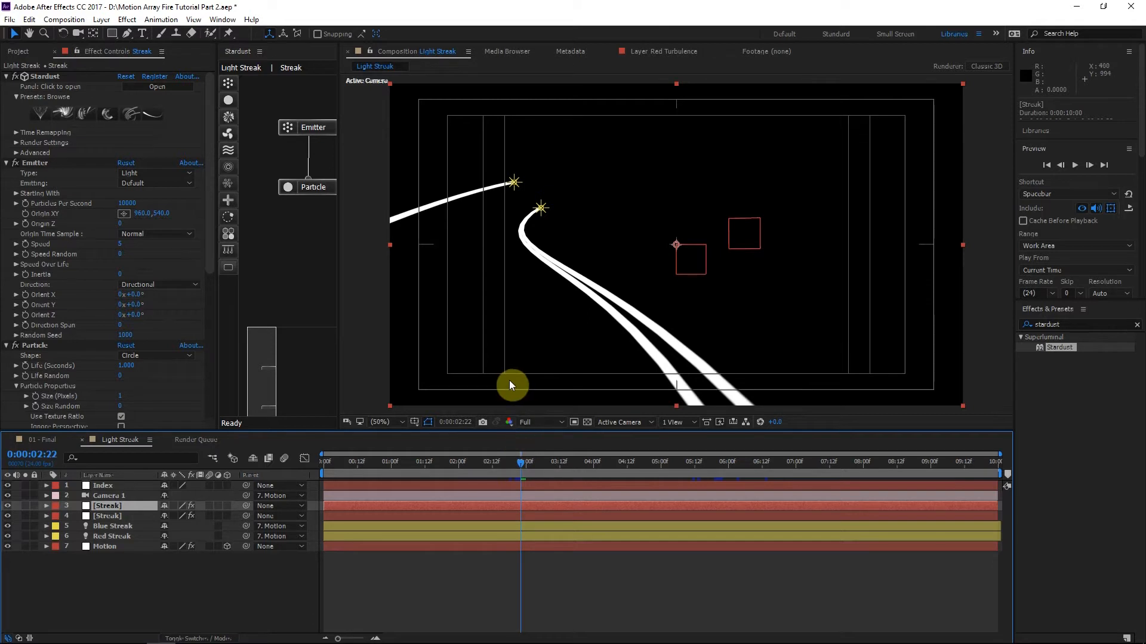
{"action": "left_click", "coordinate": [526, 463]}
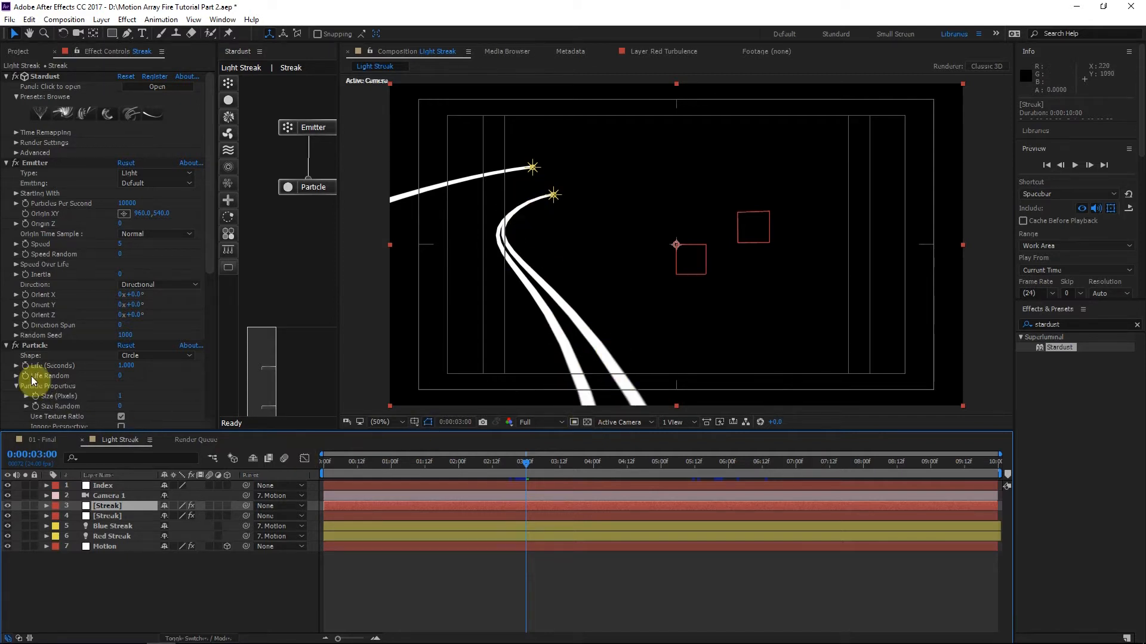
Reduce the upper Streak copy's particle Size and ramp its emitter Speed Over Life linearly down to 0 at life 100.
{"action": "scroll", "coordinate": [58, 239], "scroll_direction": "down", "scroll_amount": 3}
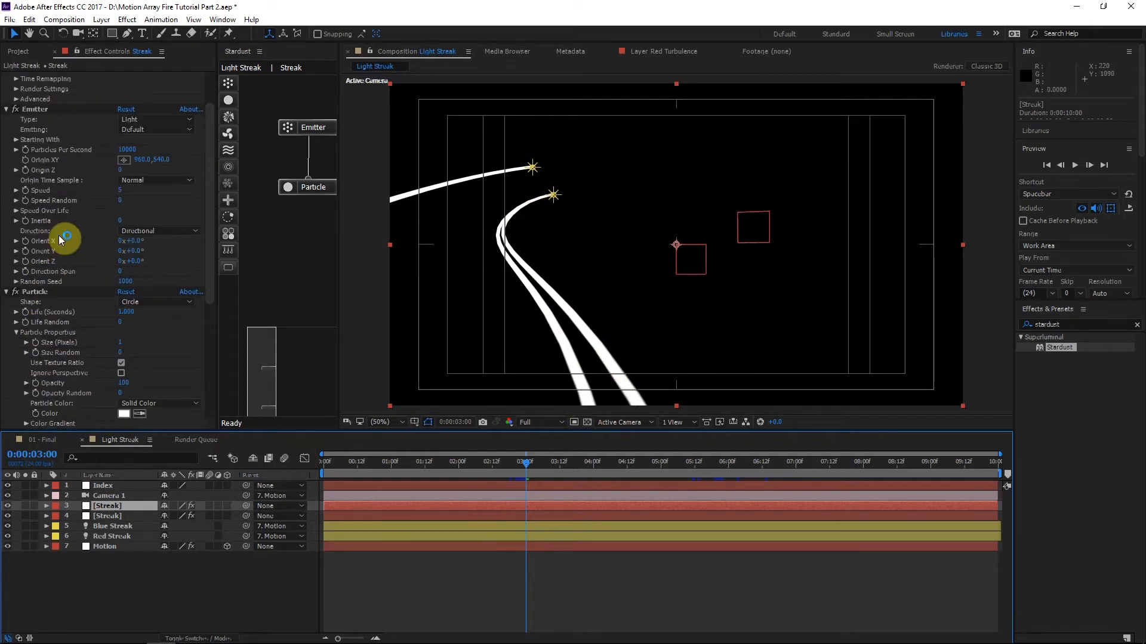
{"action": "left_click", "coordinate": [126, 343]}
{"action": "left_click", "coordinate": [129, 343]}
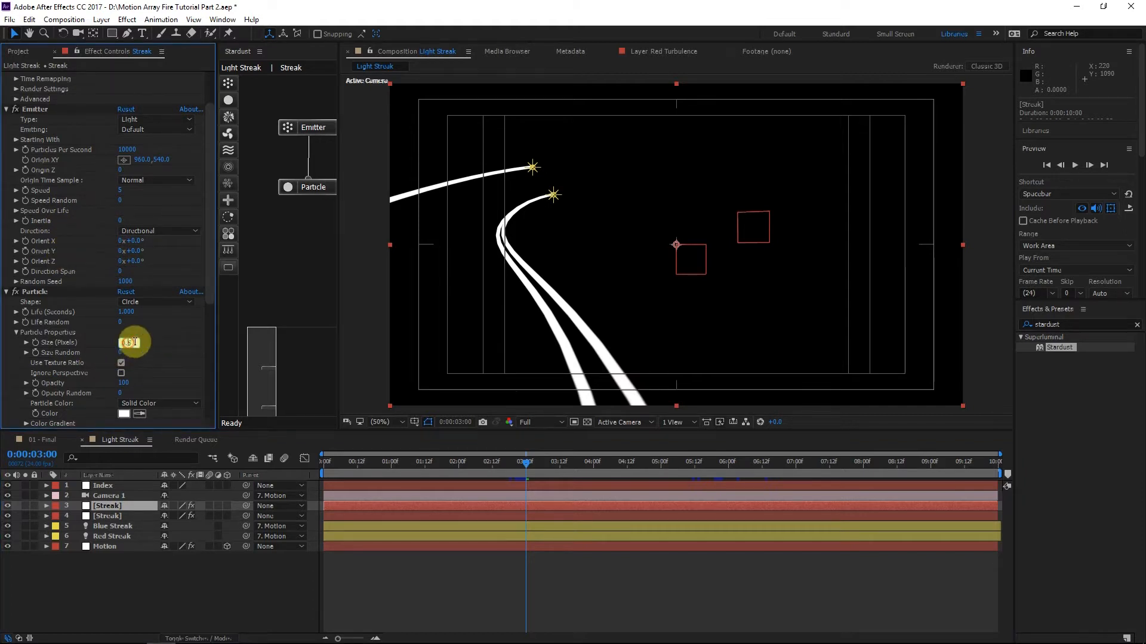
{"action": "left_click", "coordinate": [16, 211]}
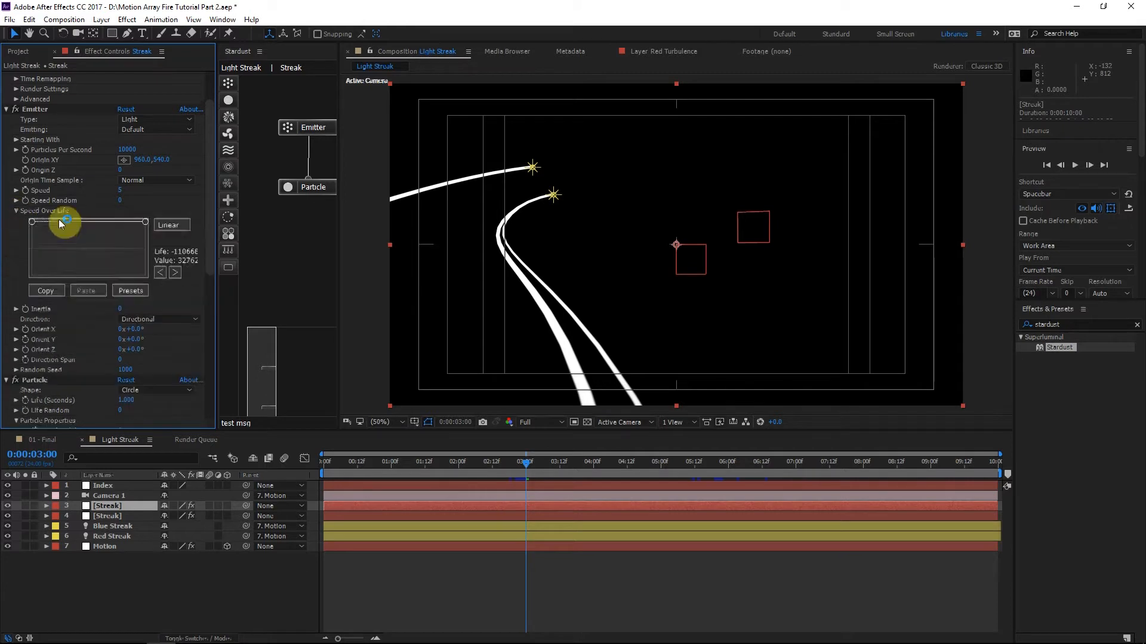
{"action": "left_click", "coordinate": [158, 225]}
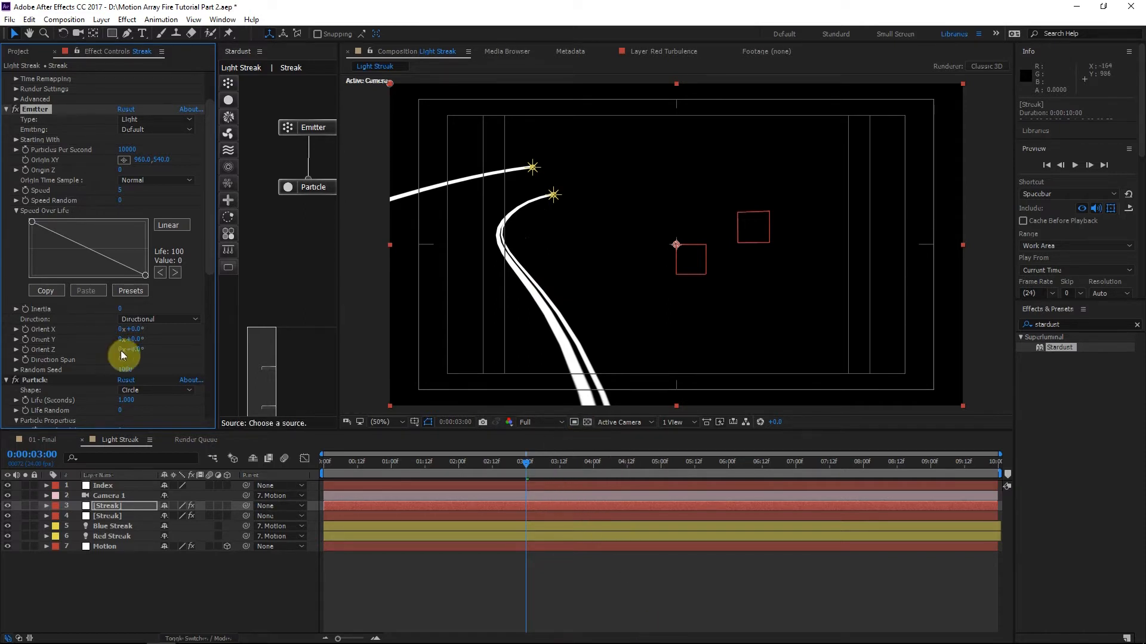
Drive the Orient Z of the upper Streak copy's emitter with the expression time*720.
{"action": "mouse_move", "coordinate": [135, 347]}
{"action": "left_mouse_down"}
{"action": "mouse_move", "coordinate": [217, 349]}
{"action": "mouse_move", "coordinate": [173, 347]}
{"action": "left_mouse_up"}
{"action": "key", "text": "ctrl+z"}
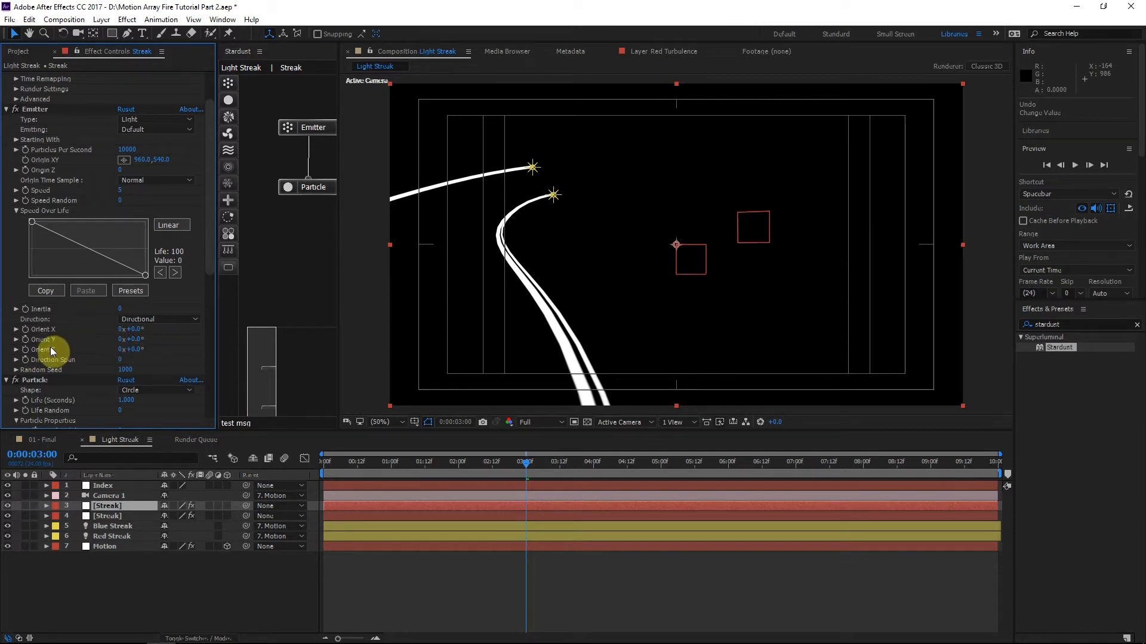
{"action": "left_click", "coordinate": [26, 347]}
{"action": "left_click", "coordinate": [27, 350], "text": "alt"}
{"action": "scroll", "coordinate": [366, 594], "scroll_direction": "down", "scroll_amount": 3}
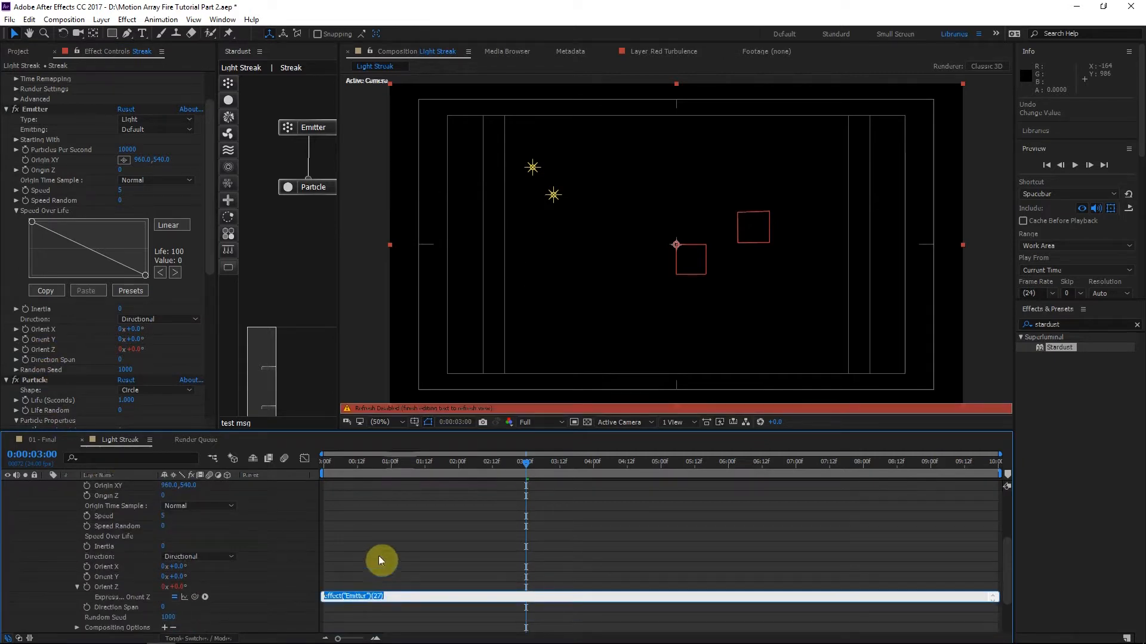
{"action": "type", "text": "ti"}
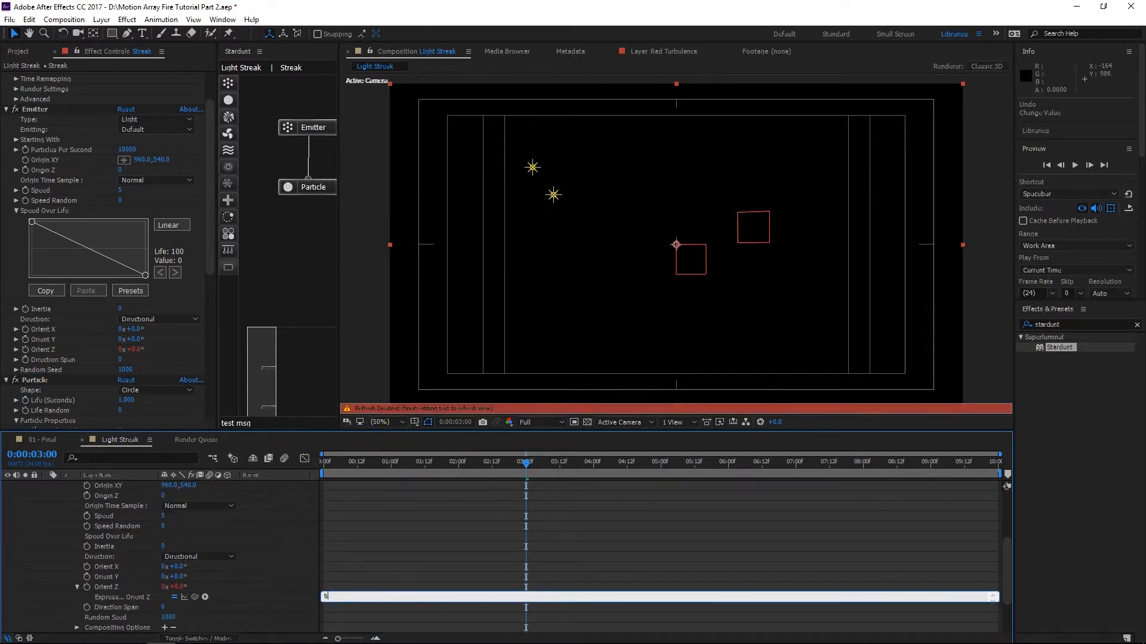
{"action": "type", "text": "me*720"}
{"action": "left_click", "coordinate": [417, 525]}
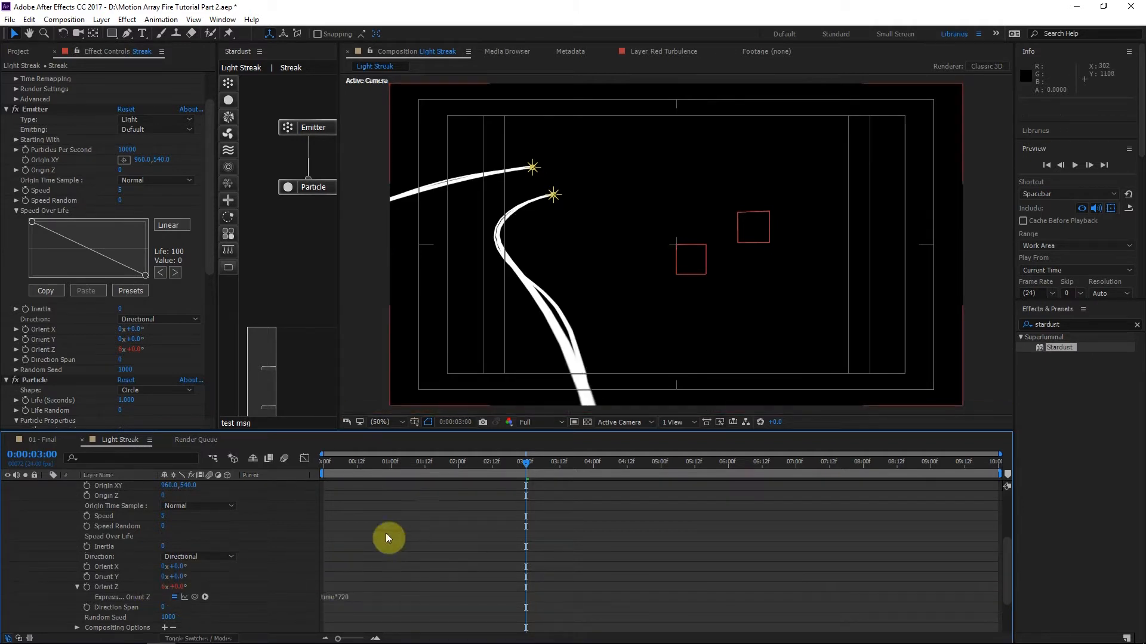
Change the upper Streak copy's Orient Z expression to time*920 and check the twist around 0:00:02:17.
{"action": "mouse_move", "coordinate": [527, 464]}
{"action": "left_mouse_down"}
{"action": "mouse_move", "coordinate": [539, 465]}
{"action": "mouse_move", "coordinate": [420, 468]}
{"action": "mouse_move", "coordinate": [504, 465]}
{"action": "left_mouse_up"}
{"action": "left_click", "coordinate": [337, 596]}
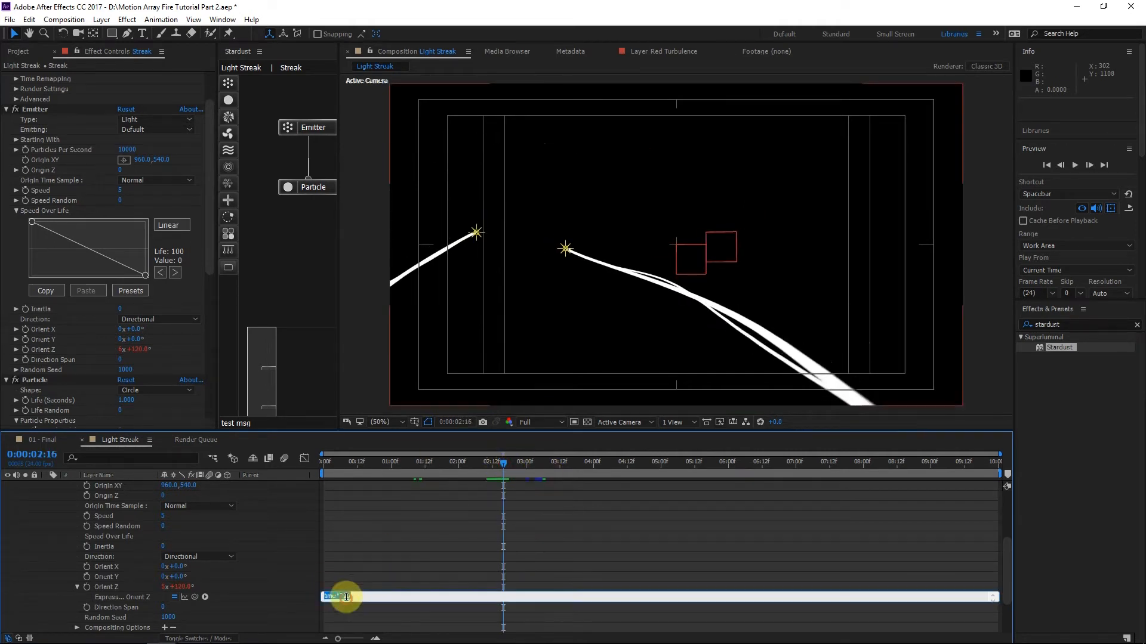
{"action": "double_click", "coordinate": [345, 597]}
{"action": "type", "text": "920"}
{"action": "key", "text": "KP_Enter"}
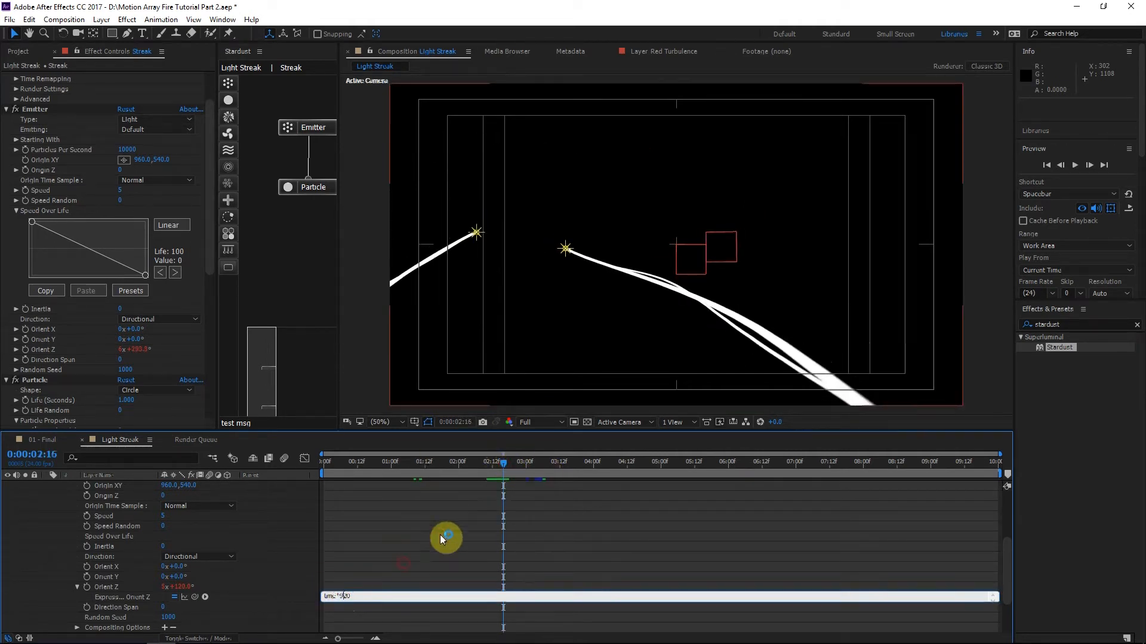
{"action": "left_click", "coordinate": [538, 463]}
{"action": "left_click_drag", "start_coordinate": [539, 463], "coordinate": [510, 467]}
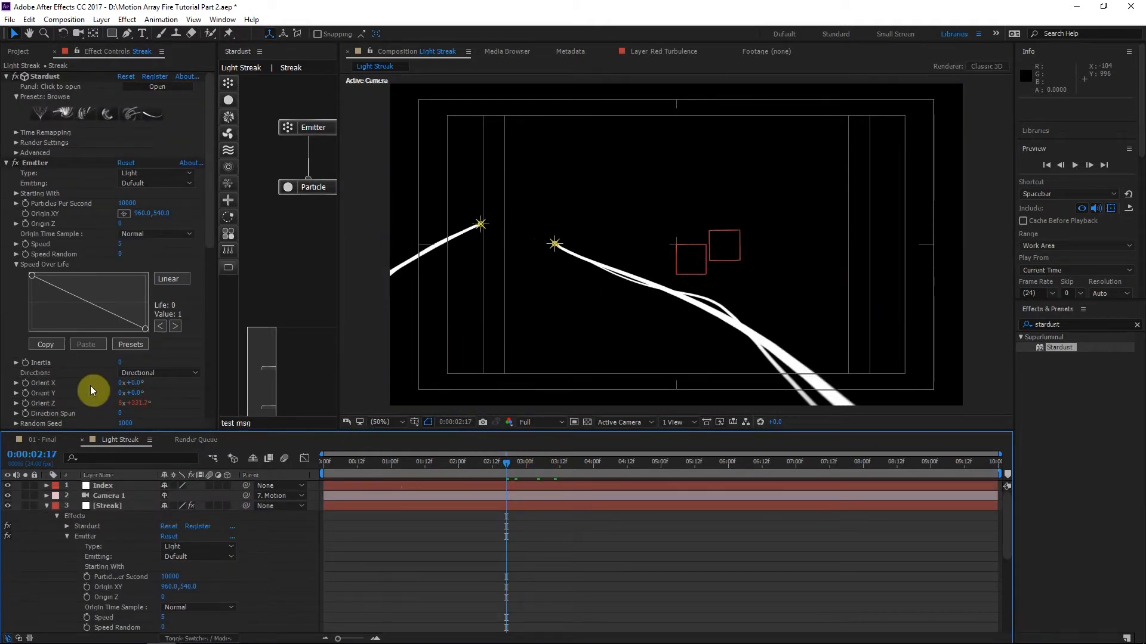
Duplicate the twisting Streak layer and set the Orient Z expression of one copy to time*1520+224.
{"action": "left_click", "coordinate": [116, 506]}
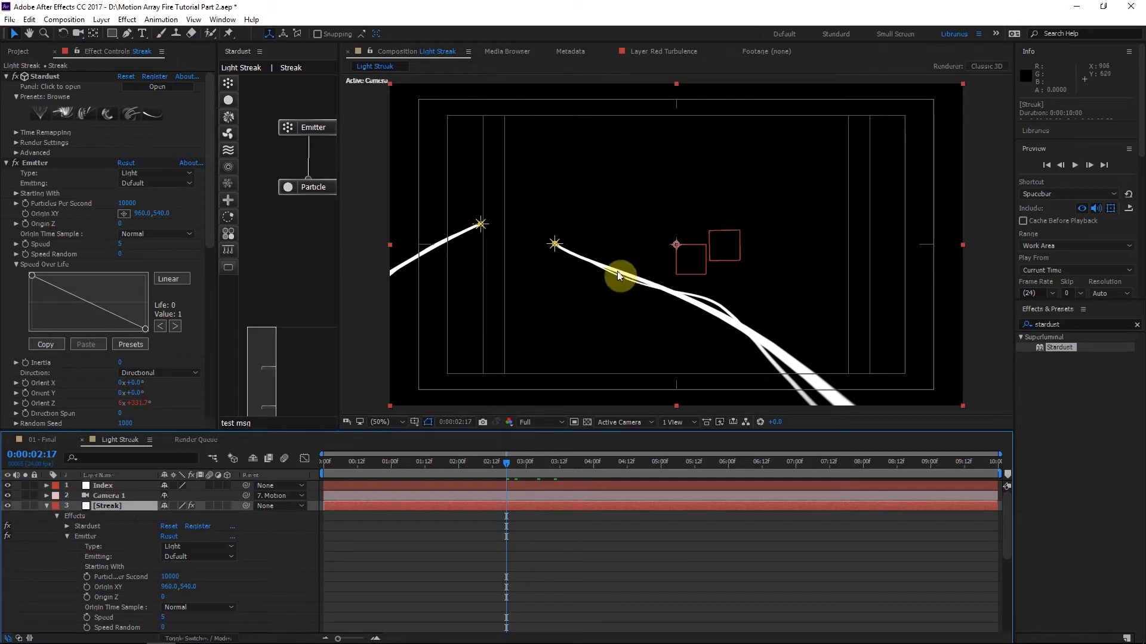
{"action": "key", "text": "ctrl+d"}
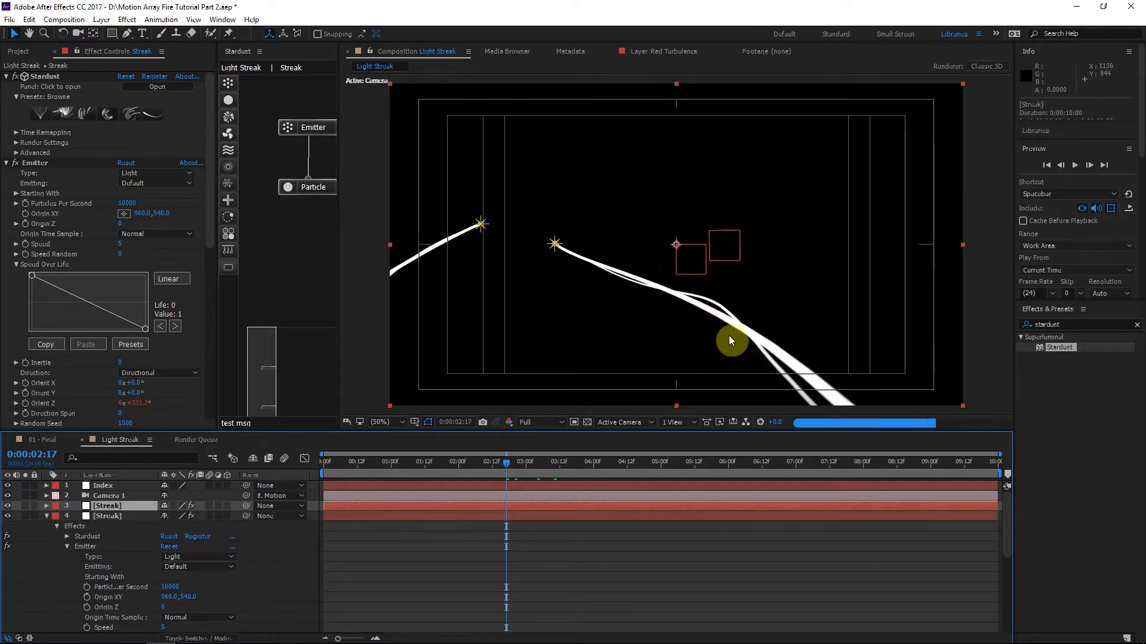
{"action": "scroll", "coordinate": [42, 387], "scroll_direction": "down", "scroll_amount": 1}
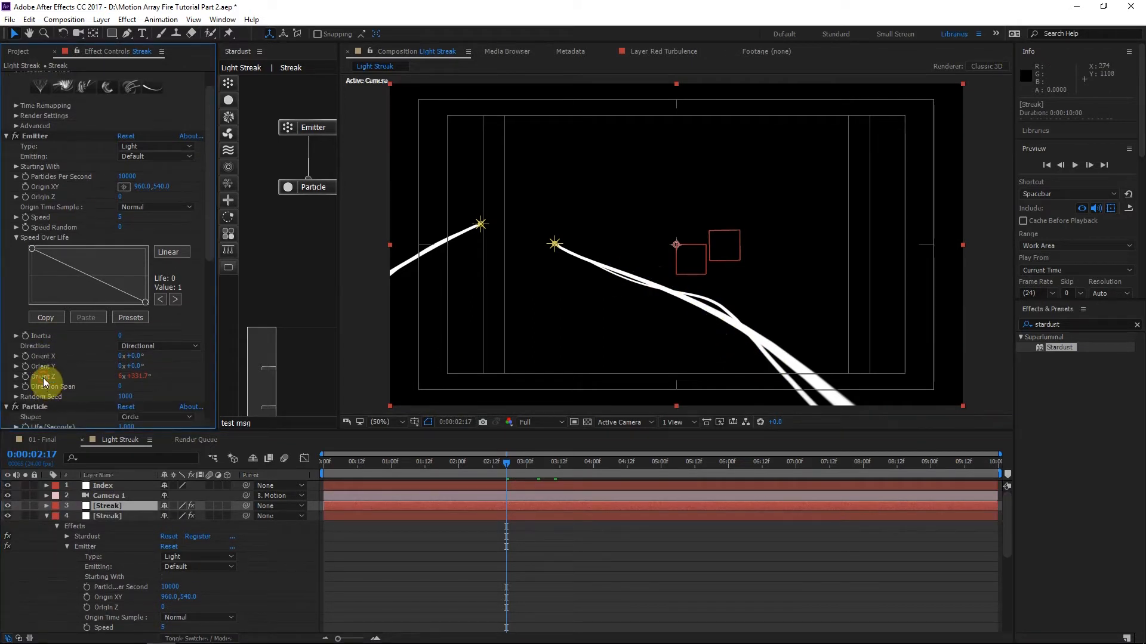
{"action": "scroll", "coordinate": [124, 587], "scroll_direction": "down", "scroll_amount": 3}
{"action": "left_click", "coordinate": [77, 627]}
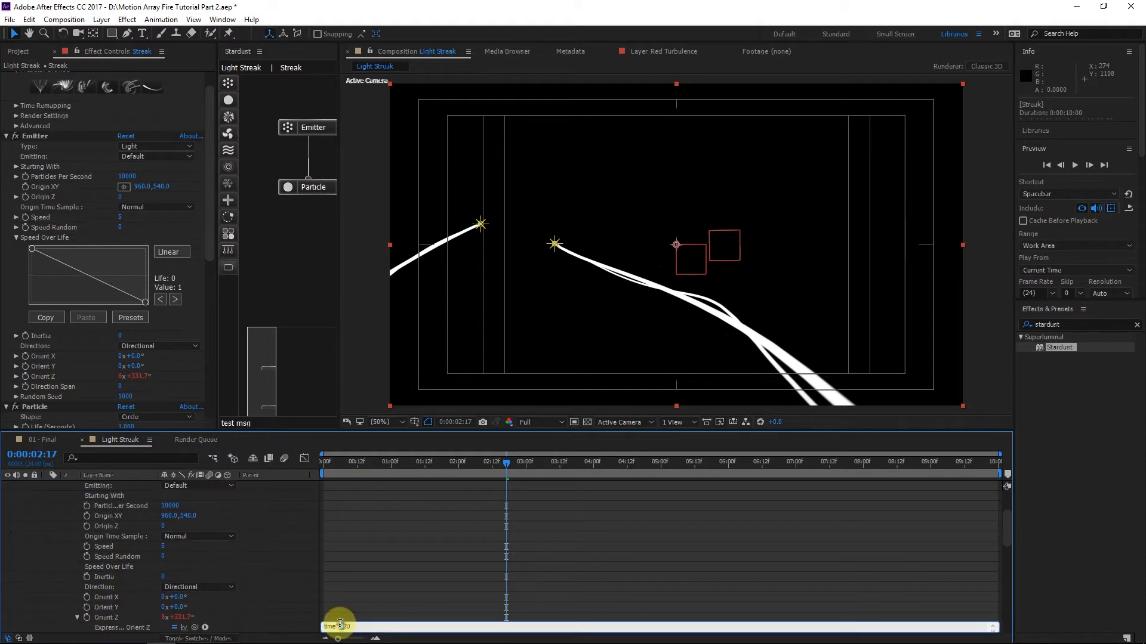
{"action": "left_click", "coordinate": [372, 576]}
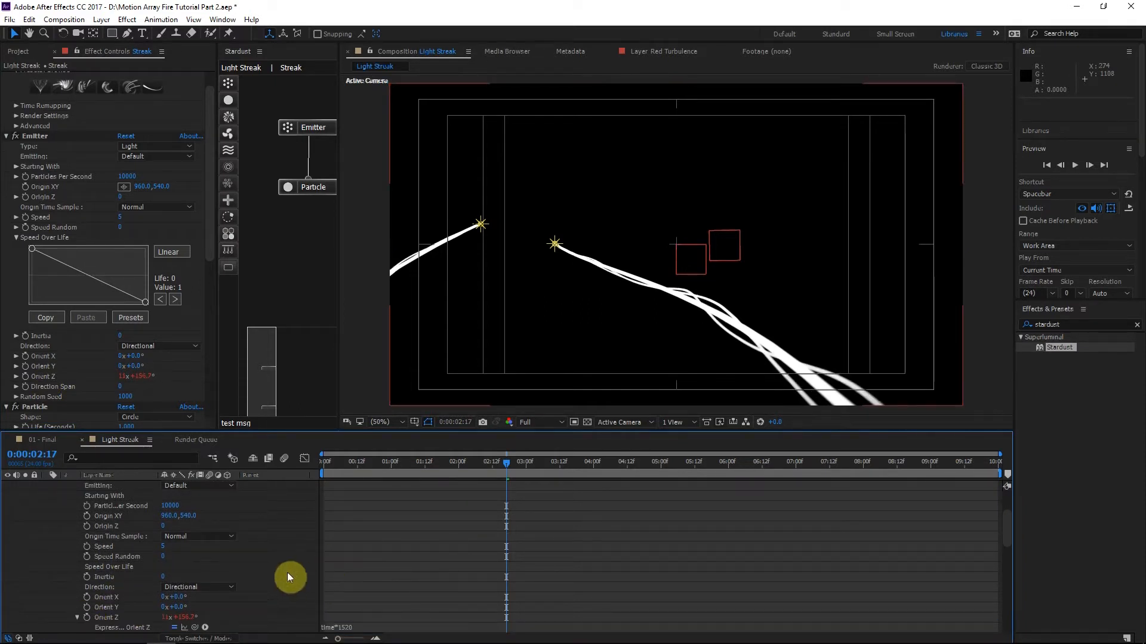
{"action": "left_click", "coordinate": [364, 626]}
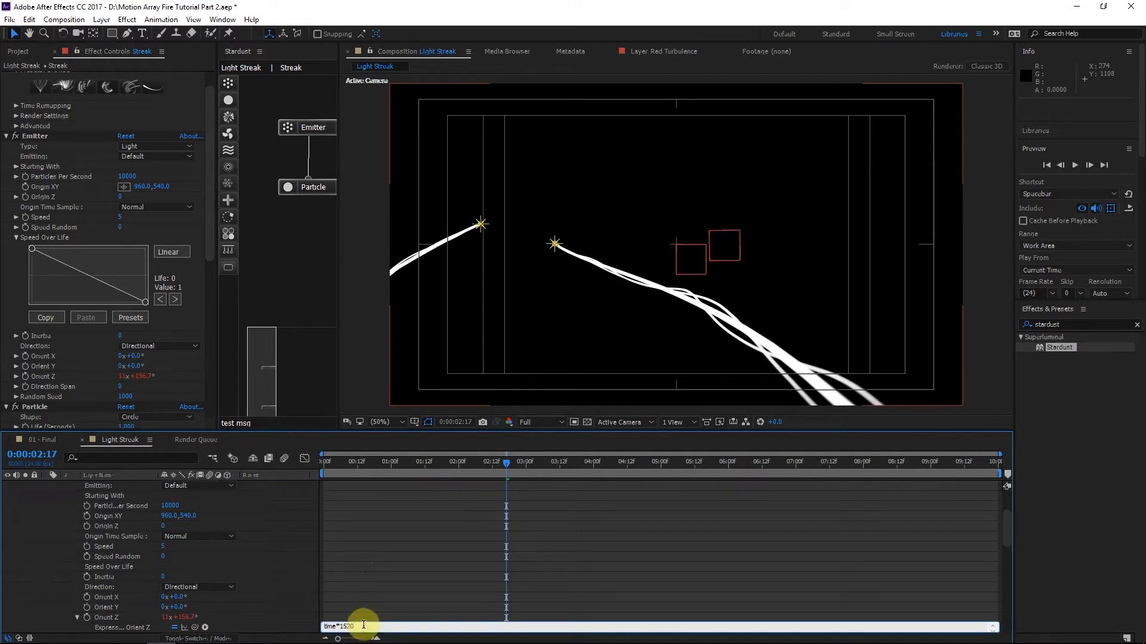
{"action": "type", "text": "+224"}
Set the emitter Speed of that Streak copy to 4 and check the twisting strands around 0:00:02:16.
{"action": "left_click", "coordinate": [127, 219]}
{"action": "mouse_move", "coordinate": [127, 219]}
{"action": "left_mouse_down"}
{"action": "mouse_move", "coordinate": [115, 220]}
{"action": "mouse_move", "coordinate": [127, 216]}
{"action": "left_mouse_up"}
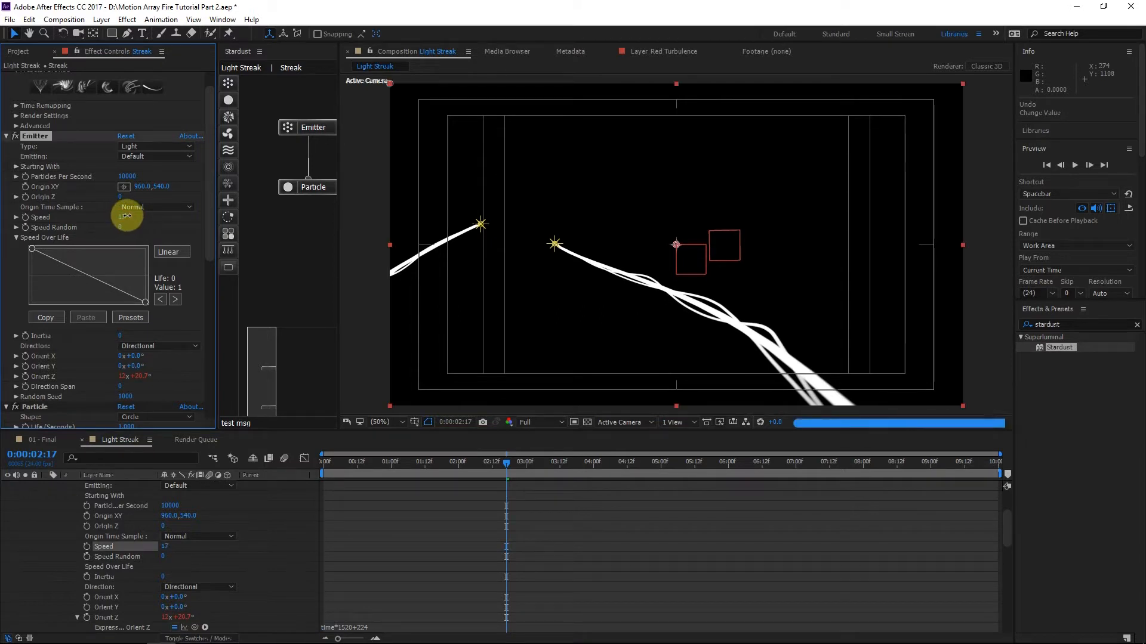
{"action": "right_click", "coordinate": [127, 216]}
{"action": "left_click", "coordinate": [86, 219]}
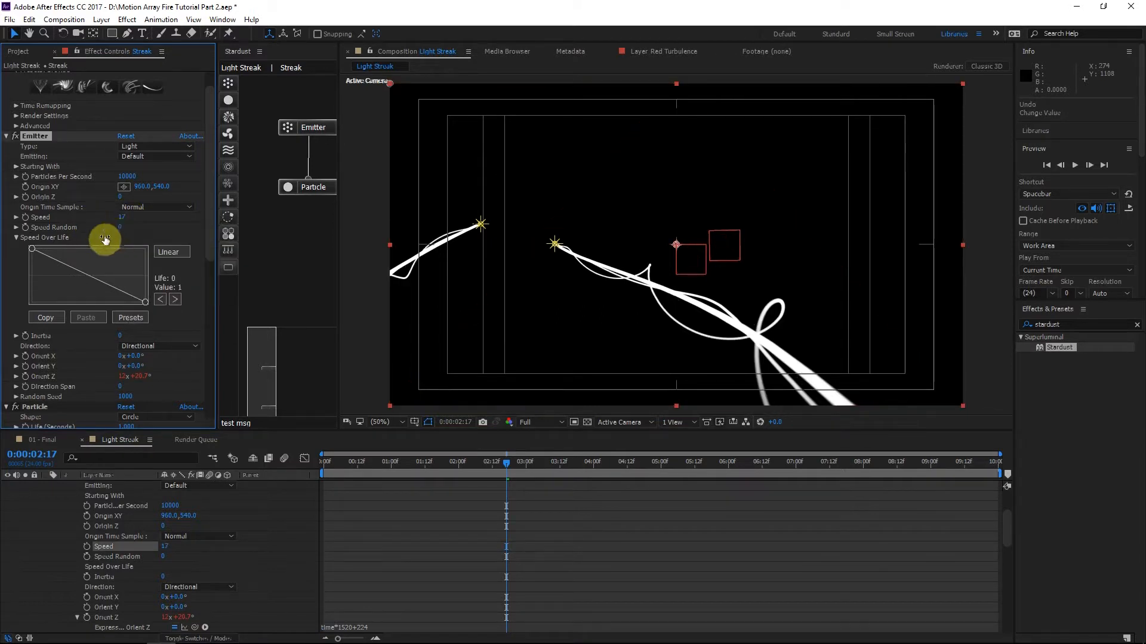
{"action": "left_click", "coordinate": [120, 217]}
{"action": "key", "text": "Return"}
{"action": "scroll", "coordinate": [149, 218], "scroll_direction": "down", "scroll_amount": 5}
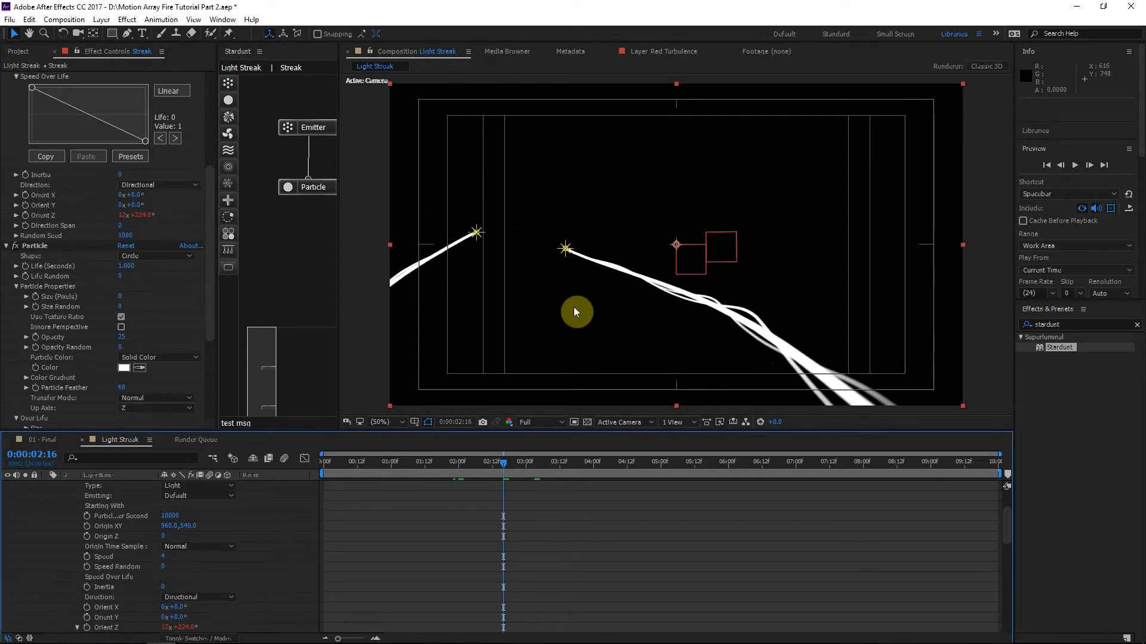
{"action": "left_click_drag", "start_coordinate": [528, 465], "coordinate": [514, 459]}
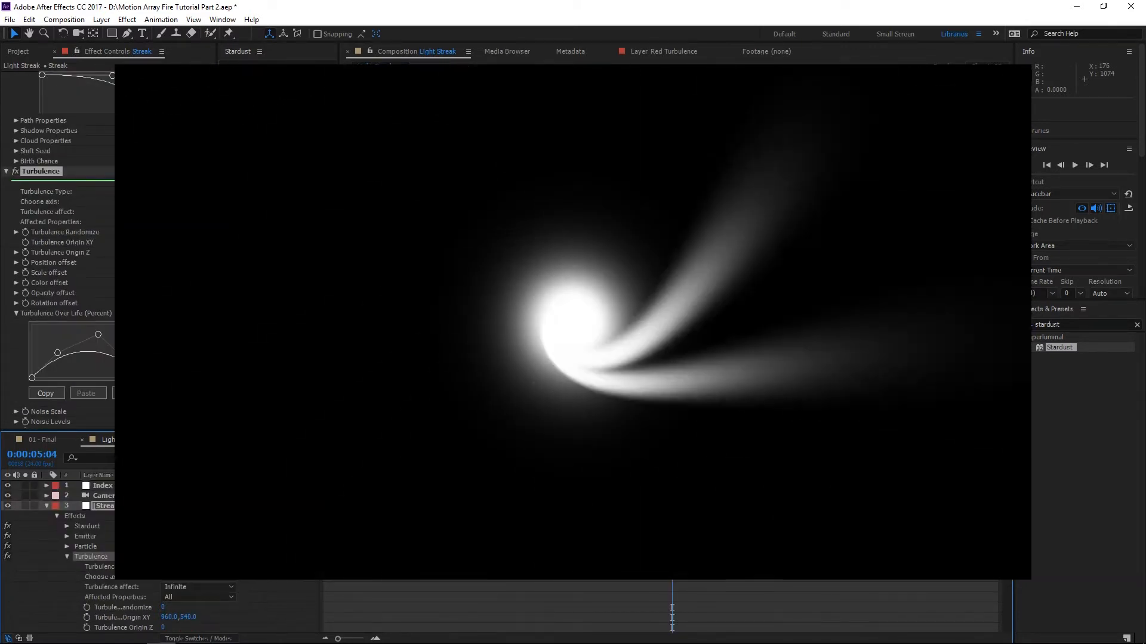
Preview the turbulent Streak copy at 0:00:05:08, return to 0:00:03:00 and discard that copy.
{"action": "left_click", "coordinate": [681, 465]}
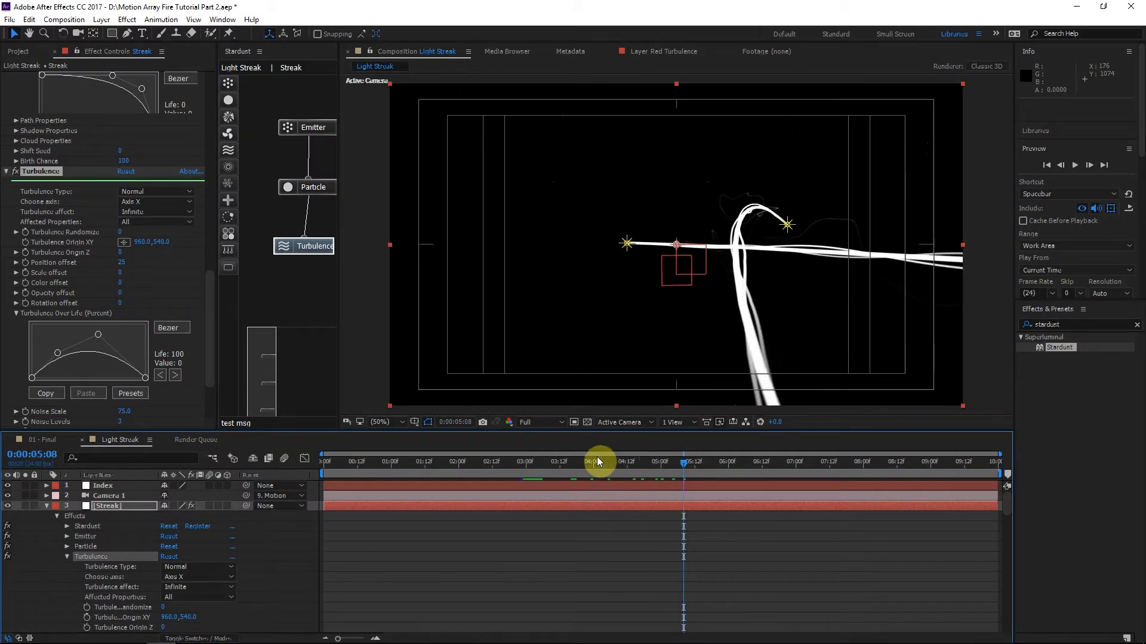
{"action": "left_click", "coordinate": [527, 471]}
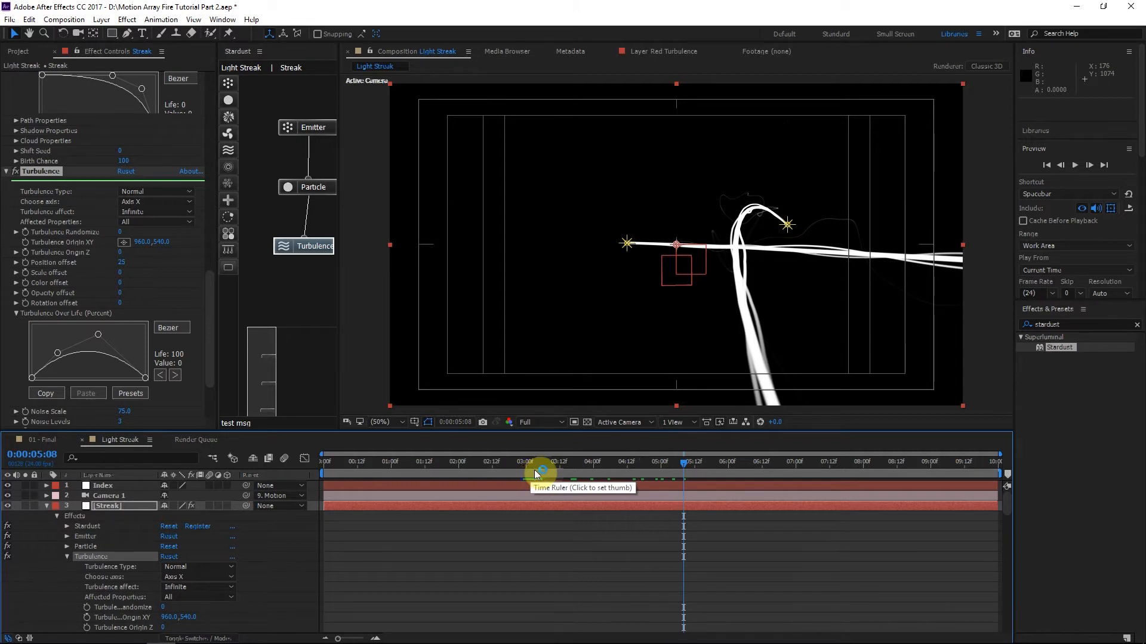
{"action": "left_click", "coordinate": [113, 518]}
{"action": "left_click", "coordinate": [285, 590]}
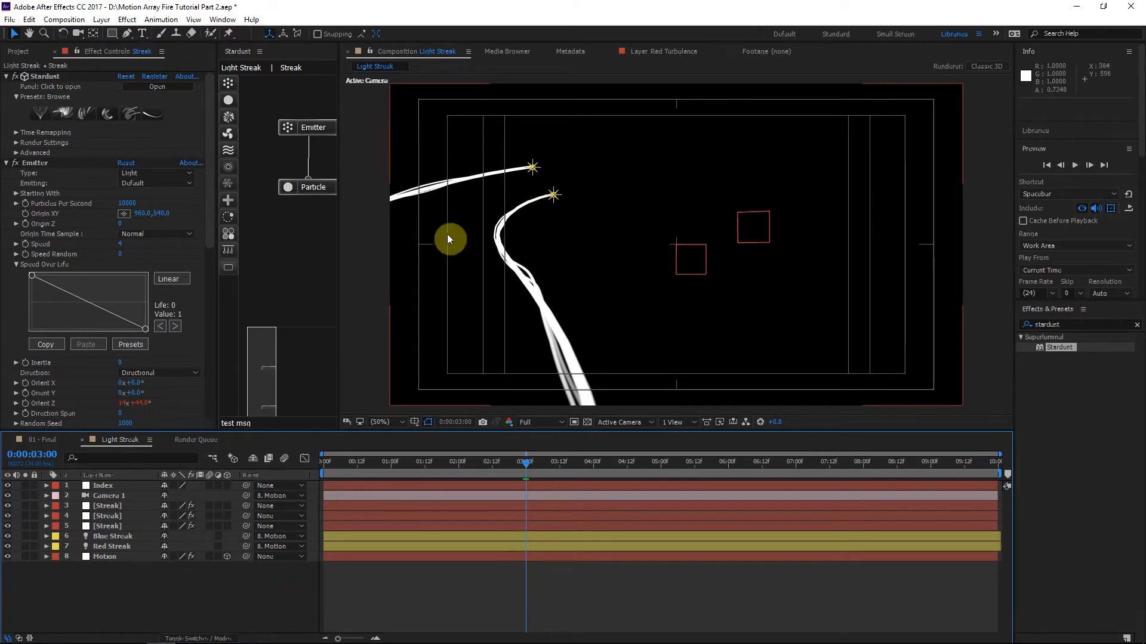
{"action": "left_click", "coordinate": [267, 374]}
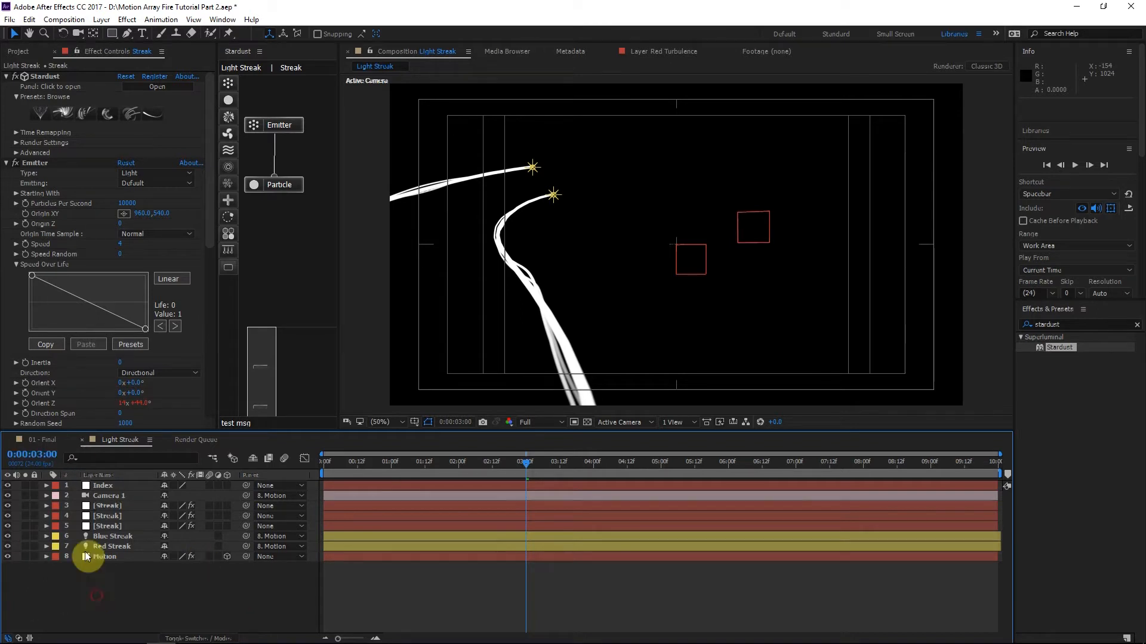
Create a 1920 x 1080 solid named Turbulent Particles above the Streak layers and apply the Stardust effect to it.
{"action": "left_click", "coordinate": [119, 505]}
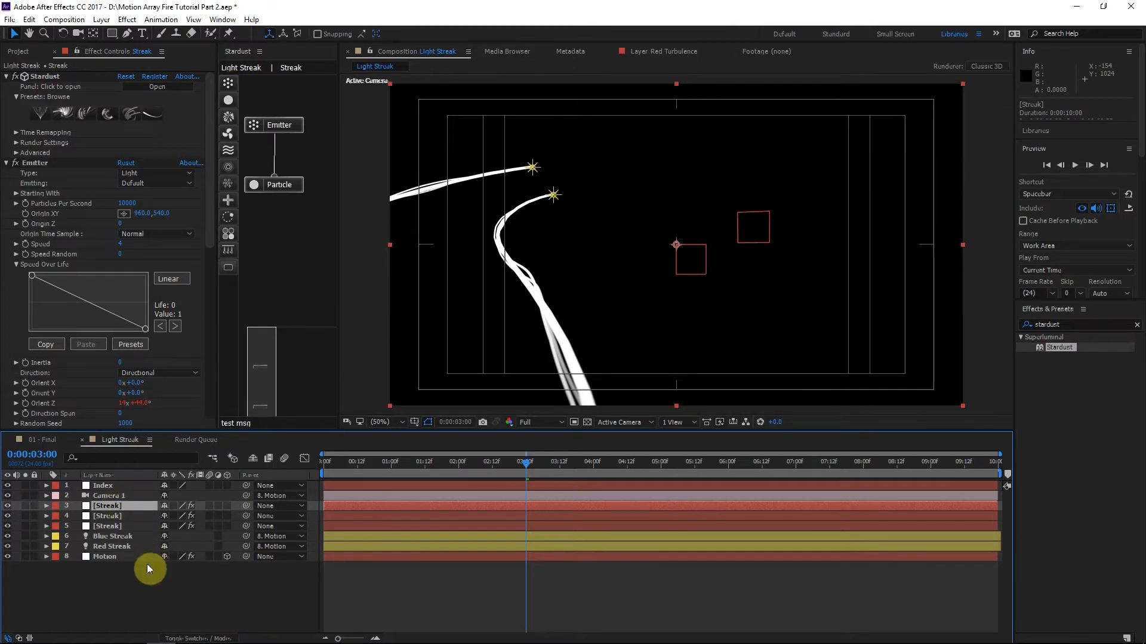
{"action": "left_click", "coordinate": [124, 508]}
{"action": "key", "text": "ctrl+y"}
{"action": "type", "text": "Turb"}
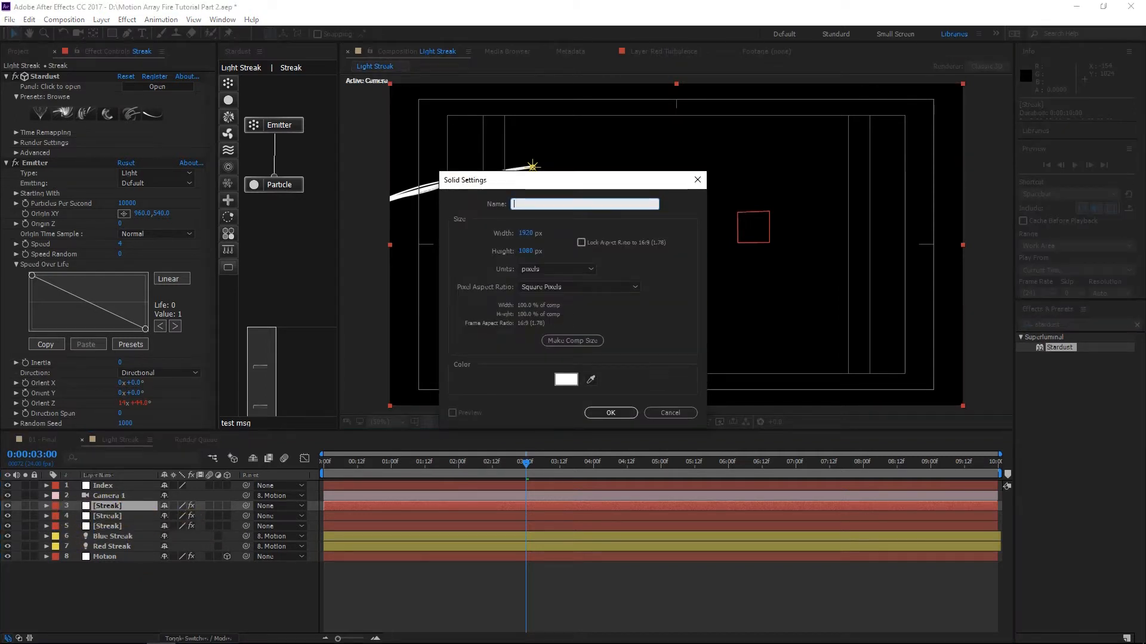
{"action": "type", "text": "ulent Particles"}
{"action": "key", "text": "Return"}
{"action": "left_click_drag", "start_coordinate": [1061, 347], "coordinate": [723, 167]}
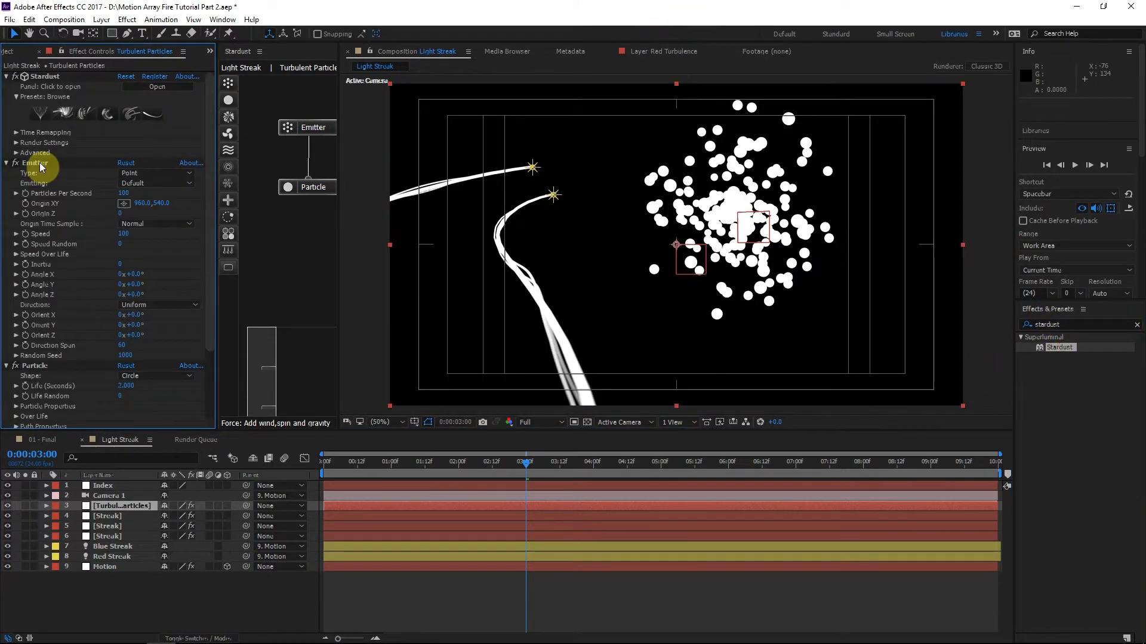
{"action": "left_click", "coordinate": [40, 166]}
{"action": "left_click", "coordinate": [143, 173]}
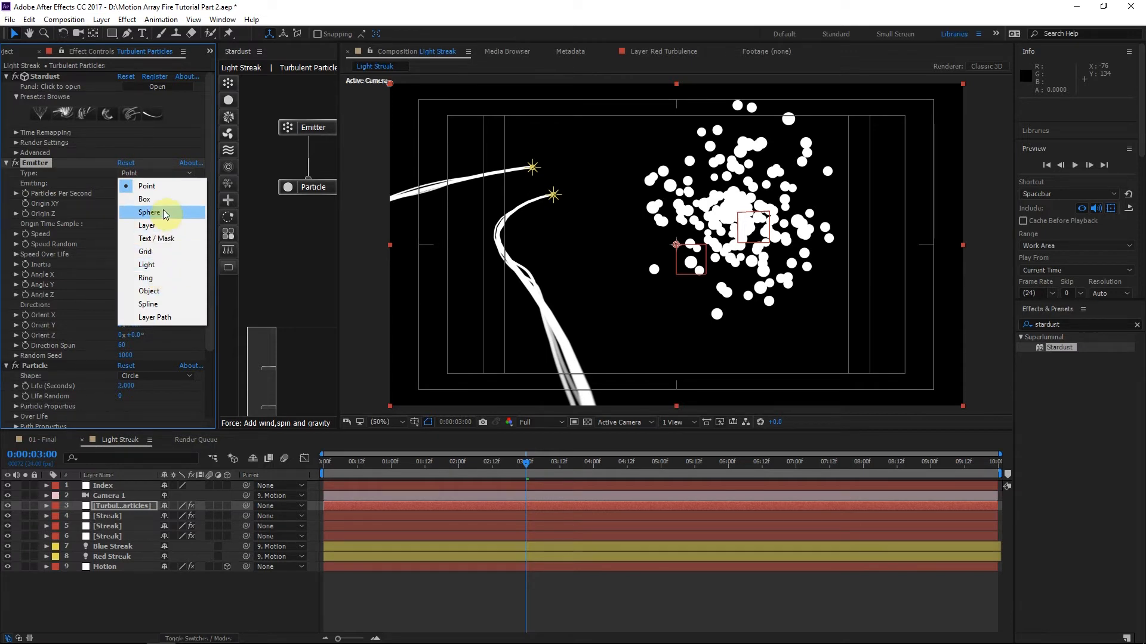
{"action": "left_click", "coordinate": [41, 181]}
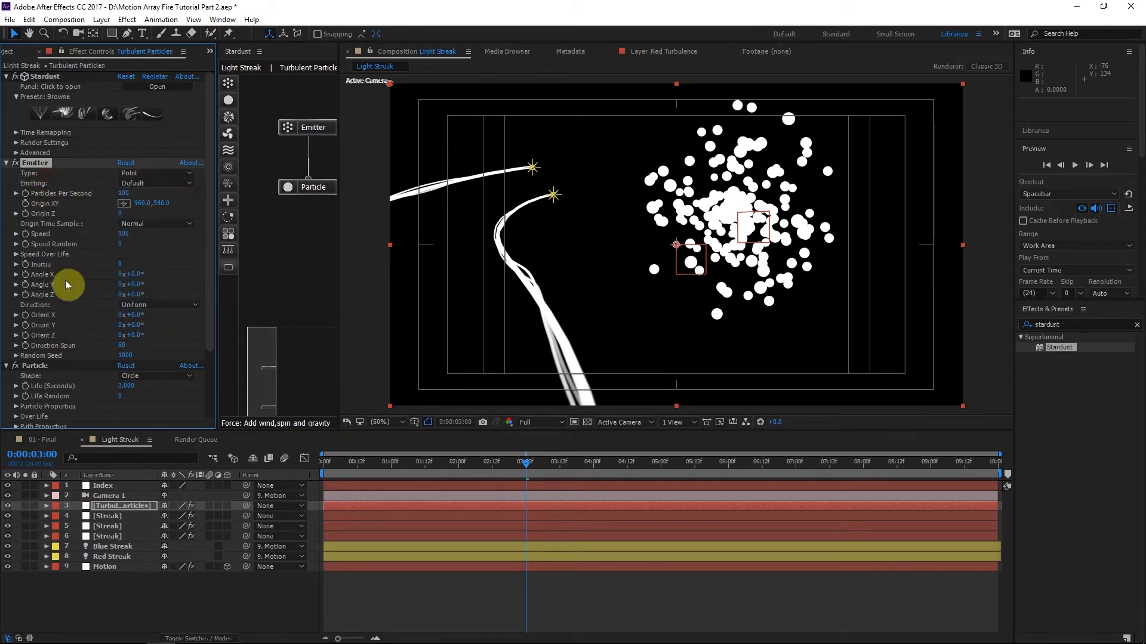
{"action": "left_click", "coordinate": [143, 305]}
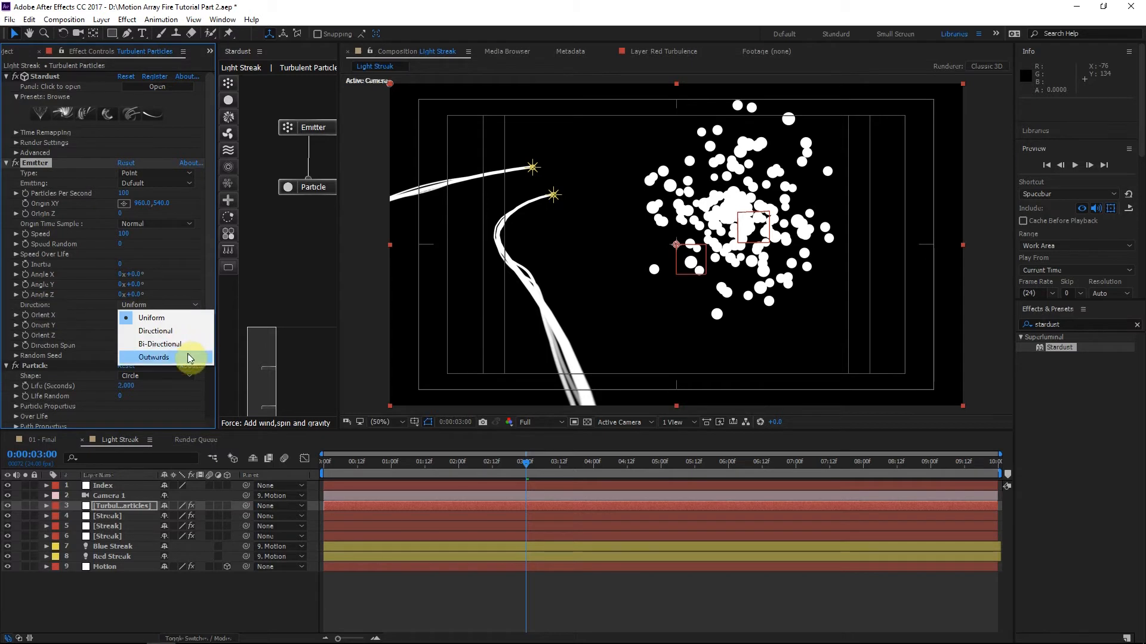
{"action": "left_click", "coordinate": [147, 173]}
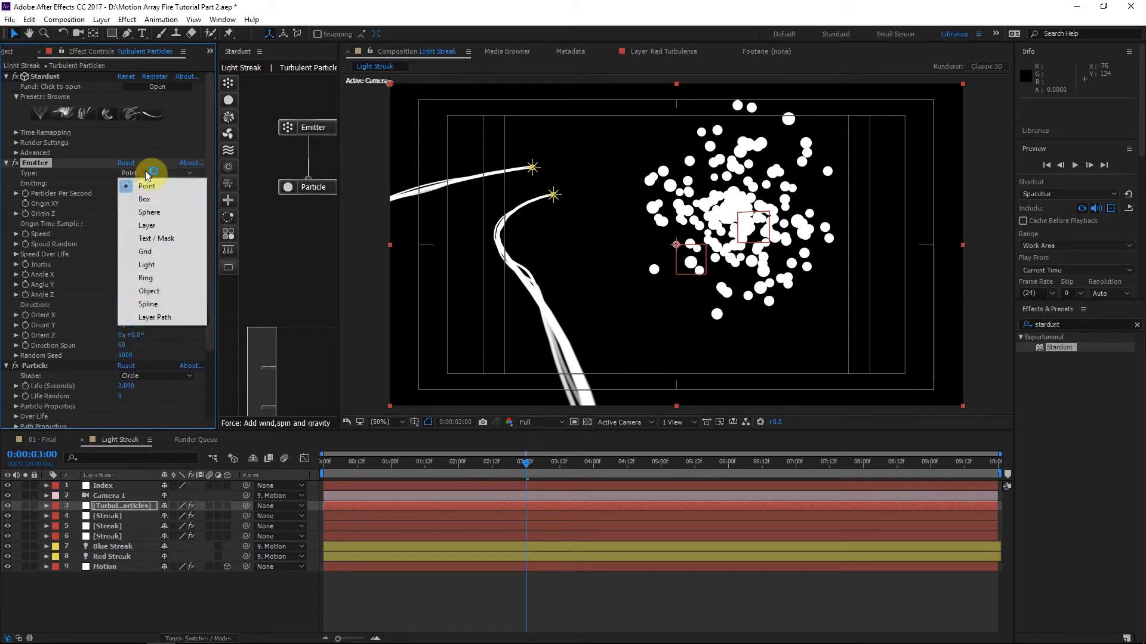
{"action": "left_click", "coordinate": [73, 279]}
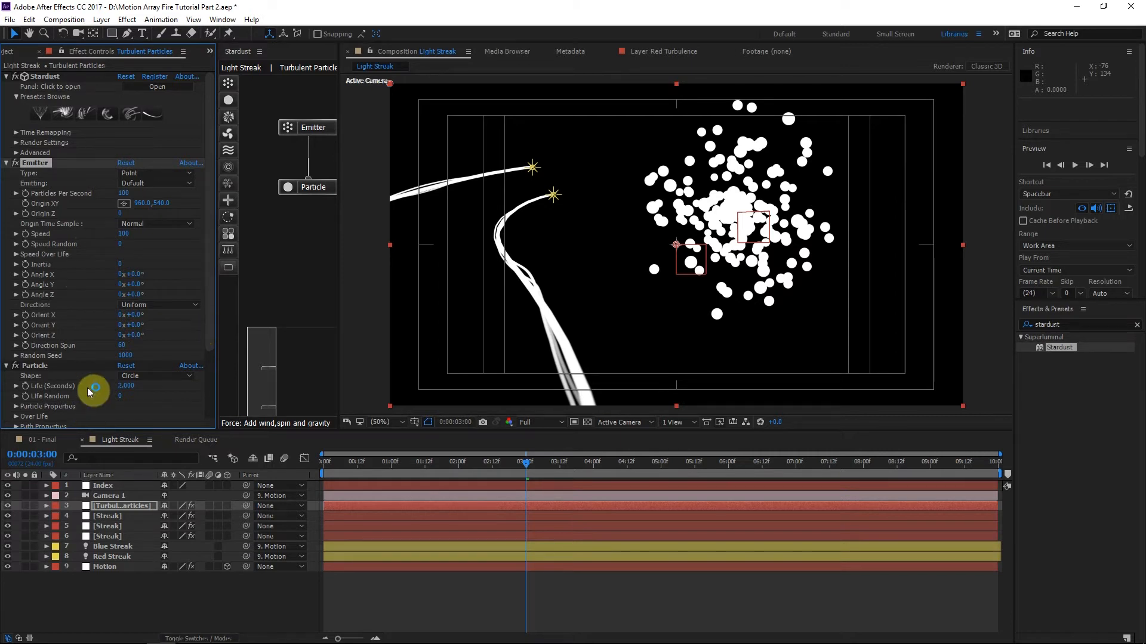
Reveal the Position properties of the Motion and Red Streak layers in the timeline.
{"action": "left_click", "coordinate": [109, 567]}
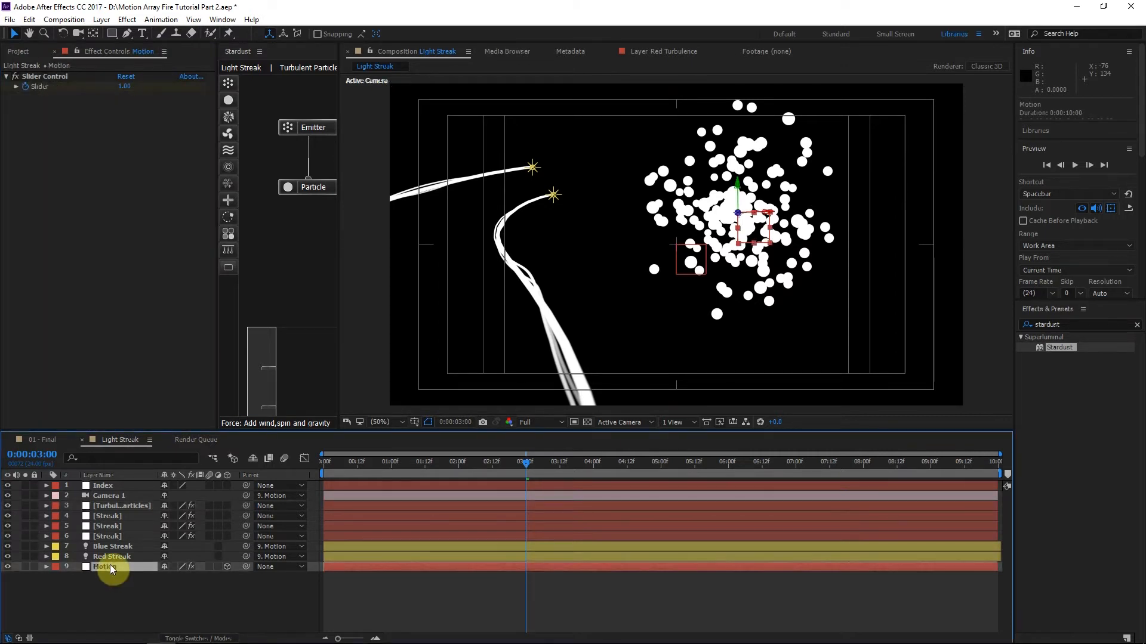
{"action": "key", "text": "p"}
{"action": "left_click", "coordinate": [116, 558]}
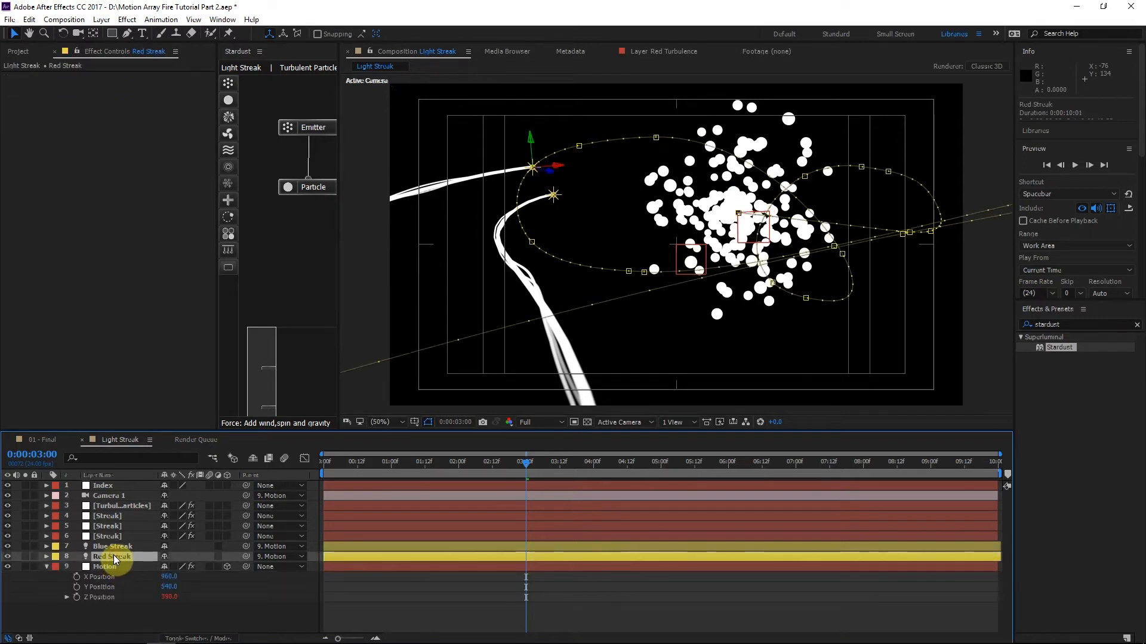
{"action": "key", "text": "p"}
Add an expression to the Turbulent Particles emitter's Origin XY and link it to the Red Streak light's X Position.
{"action": "left_click", "coordinate": [115, 506]}
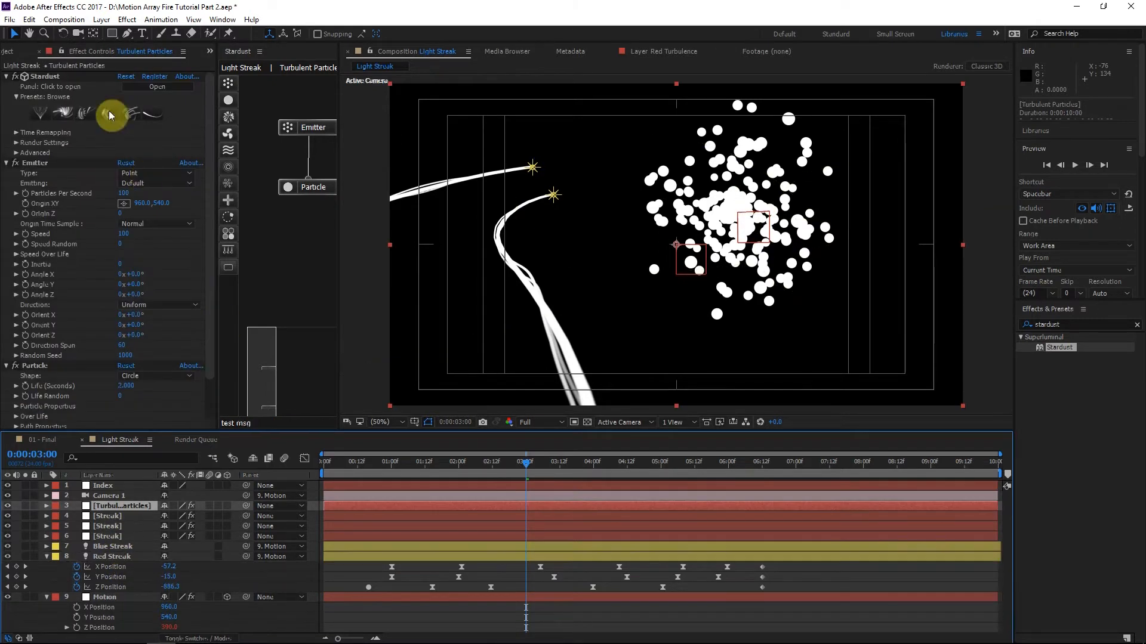
{"action": "left_click", "coordinate": [25, 203], "text": "alt"}
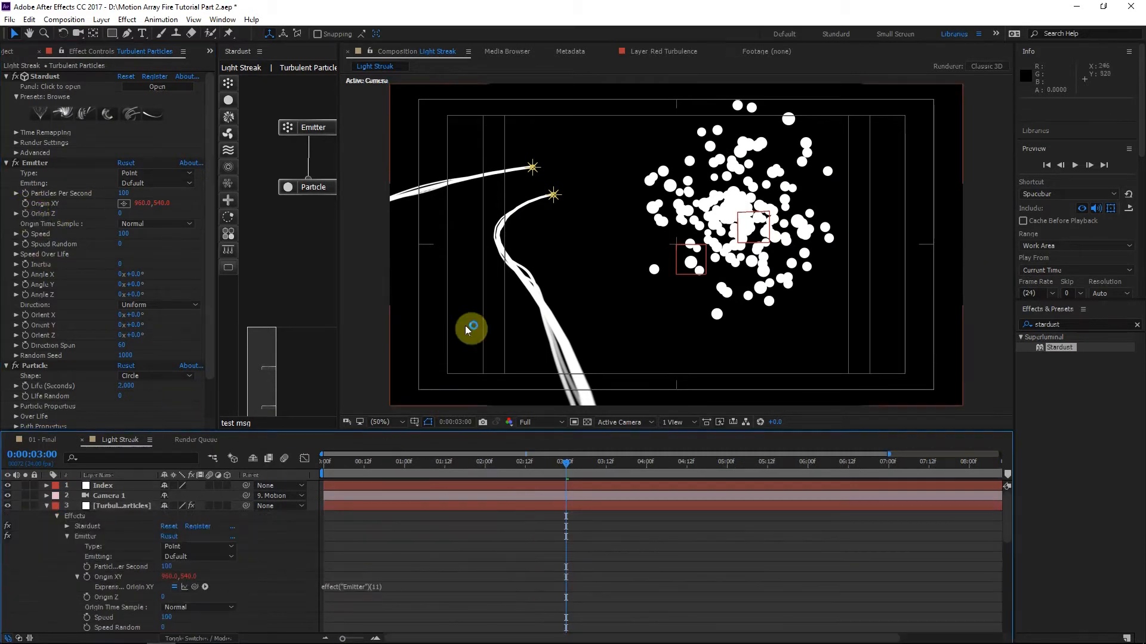
{"action": "key", "text": "grave"}
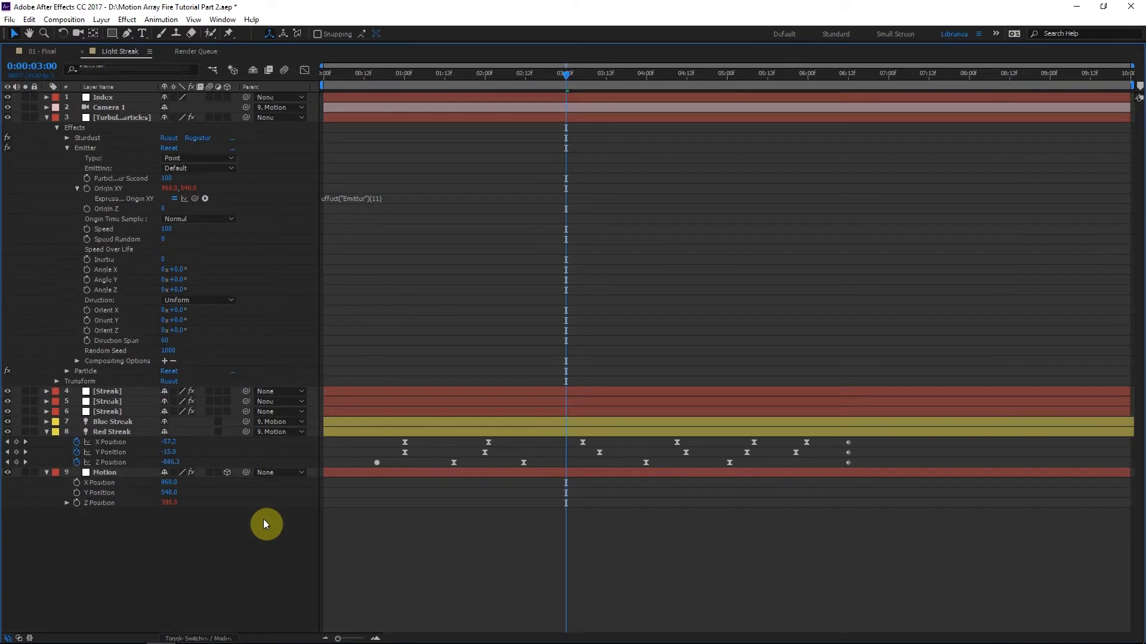
{"action": "left_click", "coordinate": [104, 189]}
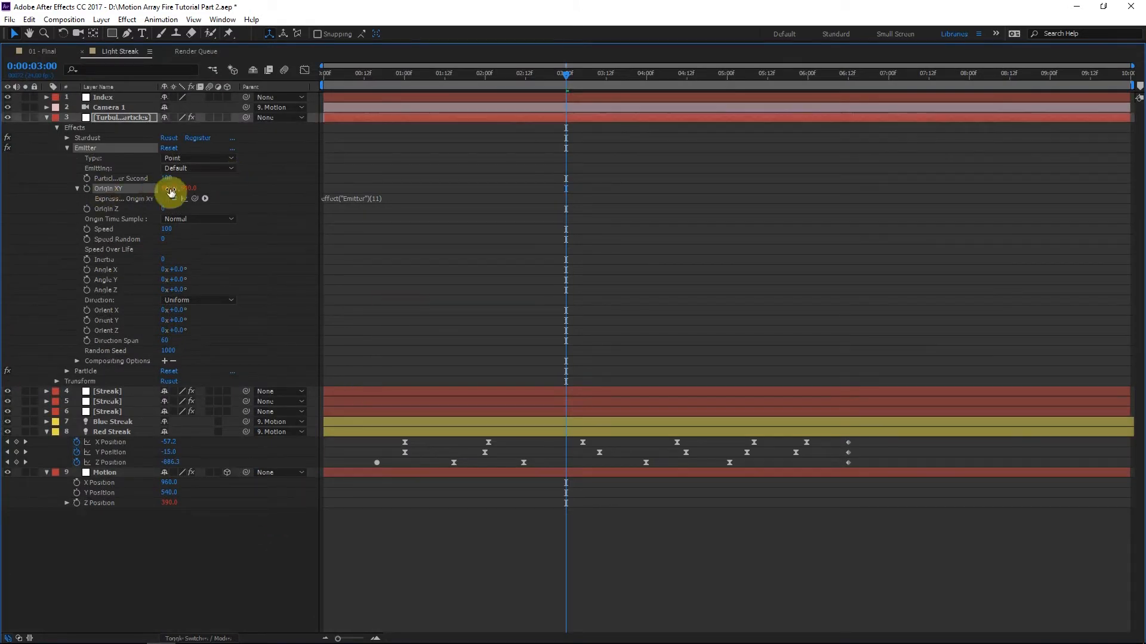
{"action": "left_click_drag", "start_coordinate": [195, 199], "coordinate": [106, 439]}
{"action": "left_click", "coordinate": [384, 235]}
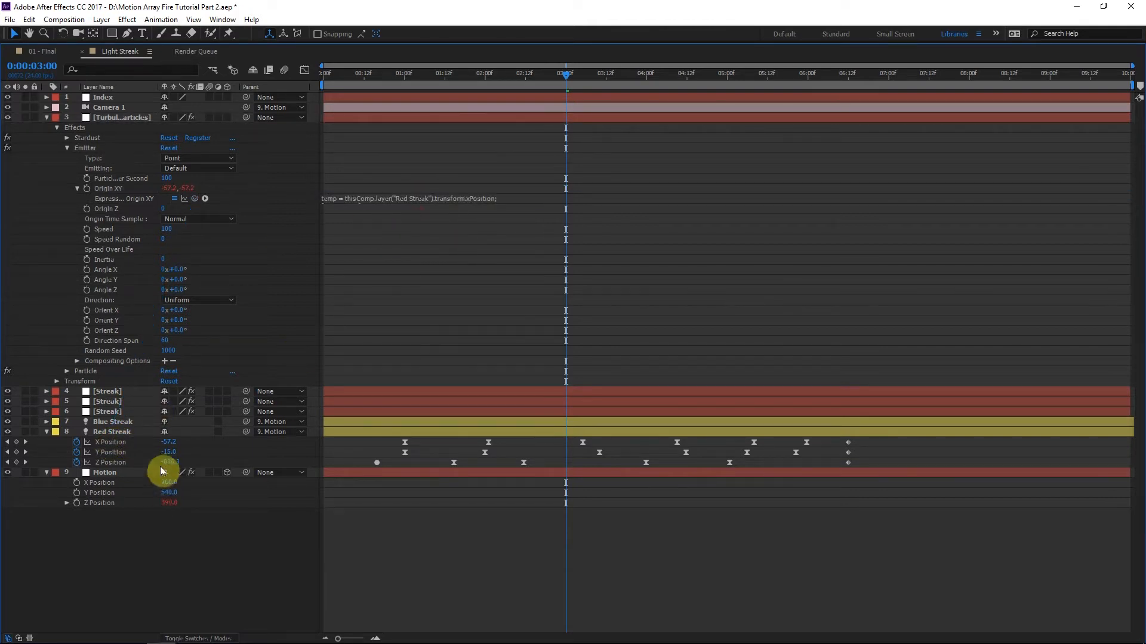
Change the Origin XY expression to use Red Streak's transform.position and add a second line returning [temp, temp].
{"action": "left_click", "coordinate": [460, 203]}
{"action": "key", "text": "Return"}
{"action": "type", "text": "[temp, temp]"}
{"action": "left_click", "coordinate": [469, 197]}
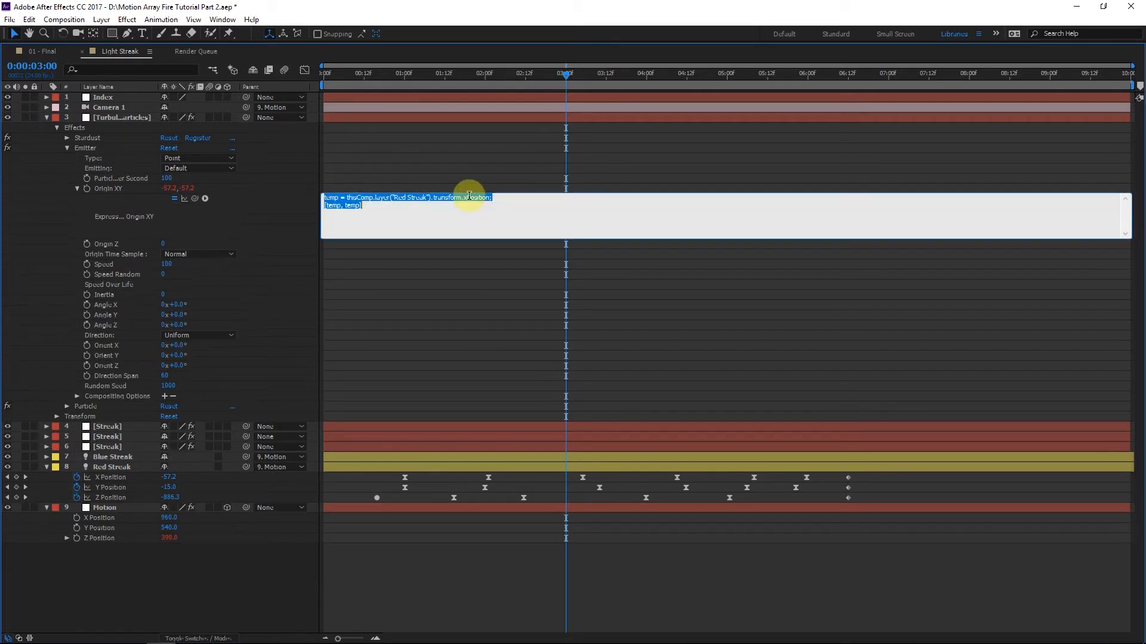
{"action": "left_click", "coordinate": [466, 197]}
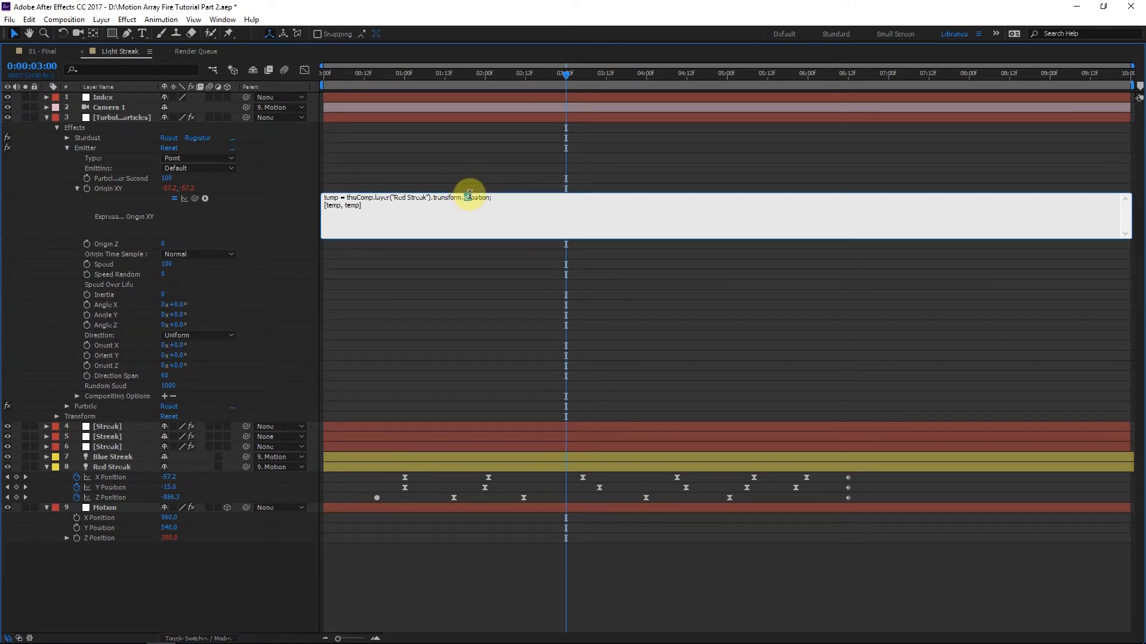
Index the Origin XY expression's result as [temp[0], temp[1]] and apply the expression.
{"action": "left_click", "coordinate": [361, 205]}
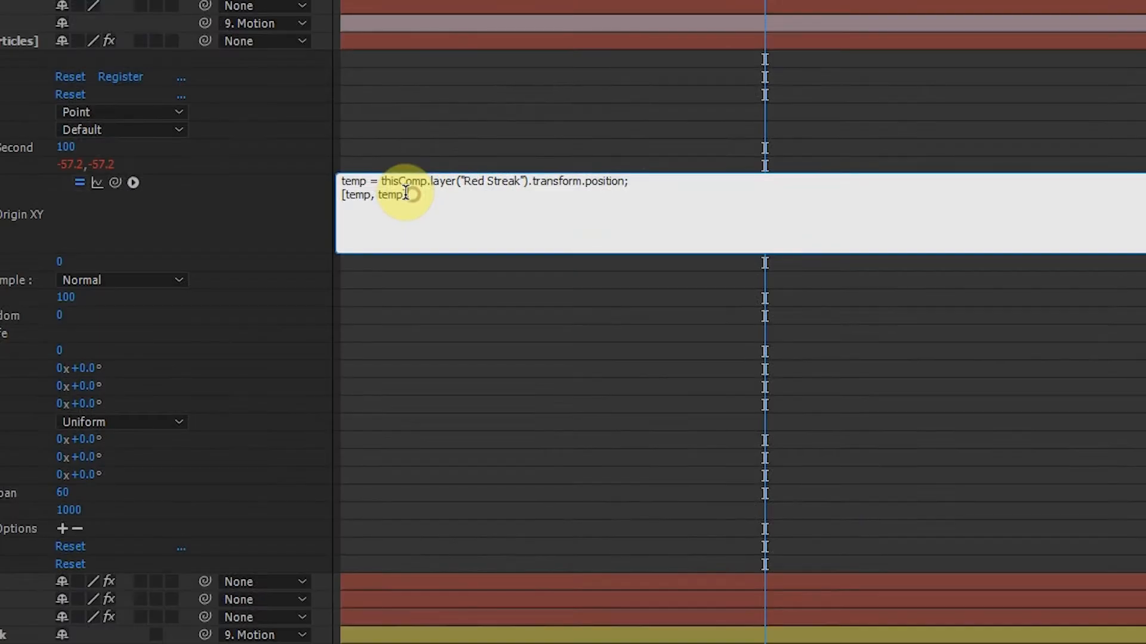
{"action": "left_click_drag", "start_coordinate": [391, 192], "coordinate": [345, 197]}
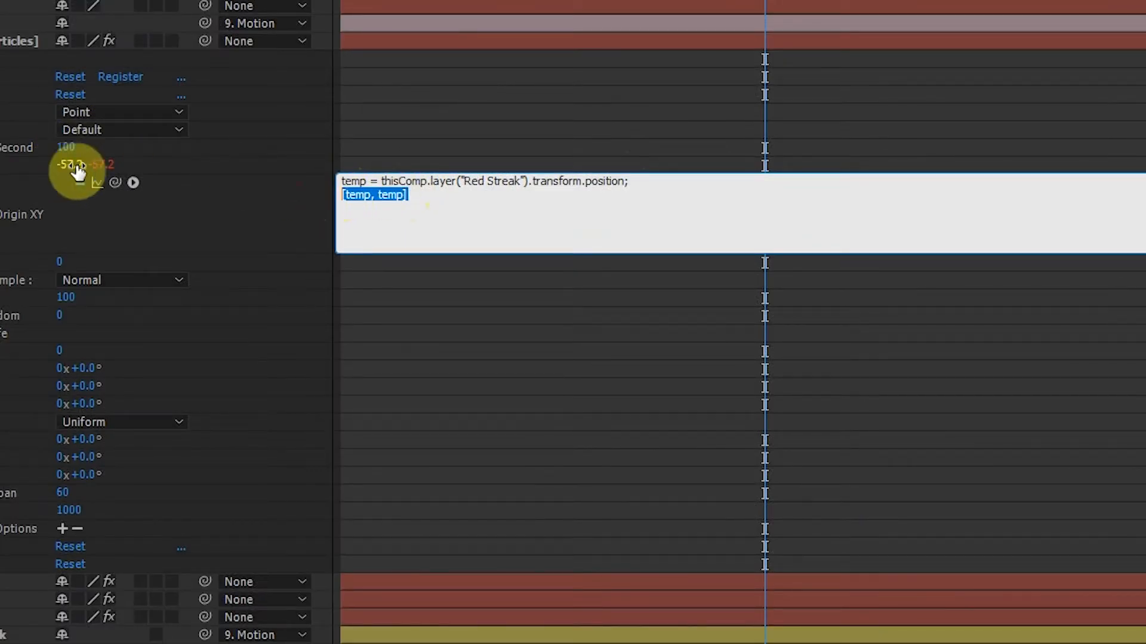
{"action": "left_click", "coordinate": [372, 196]}
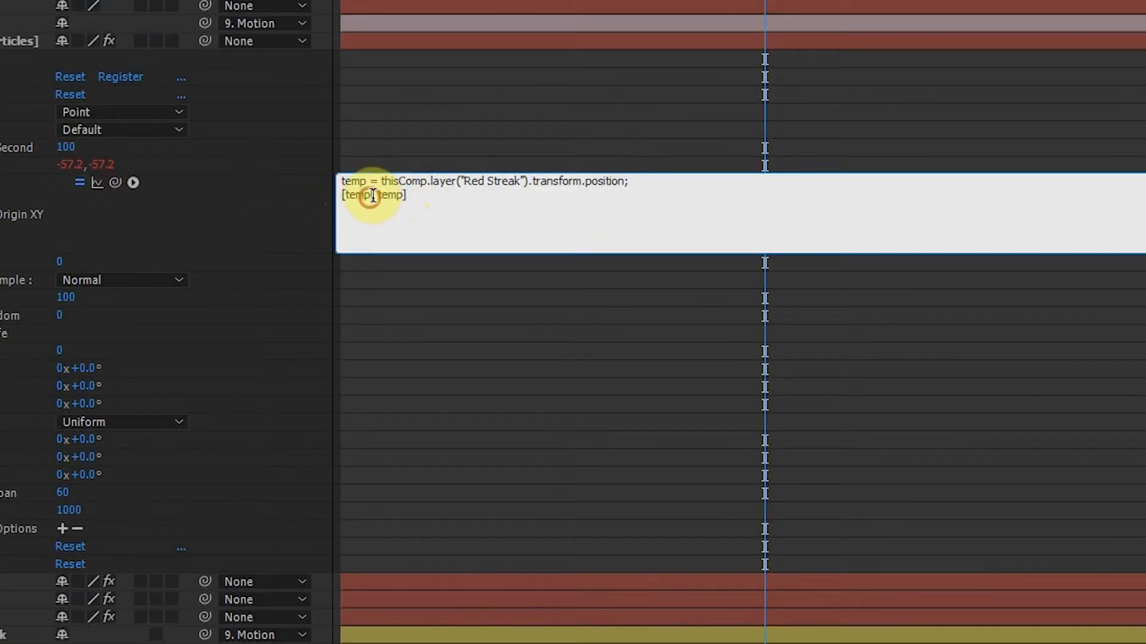
{"action": "type", "text": "[]"}
{"action": "left_click", "coordinate": [590, 192]}
{"action": "type", "text": "0"}
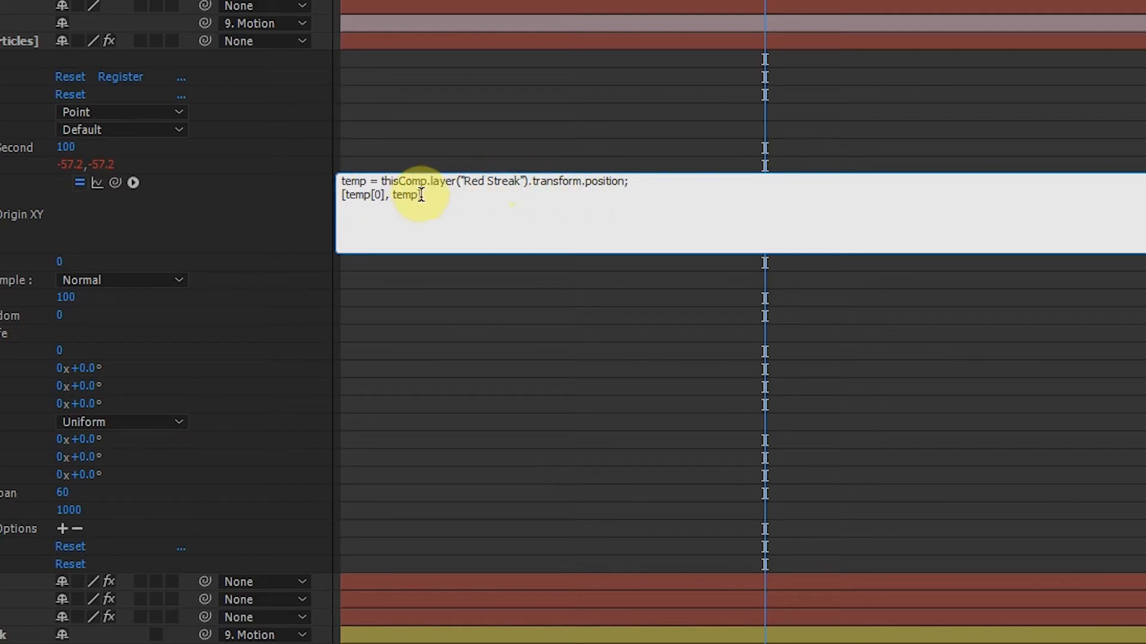
{"action": "type", "text": "["}
{"action": "type", "text": "]"}
{"action": "type", "text": "1"}
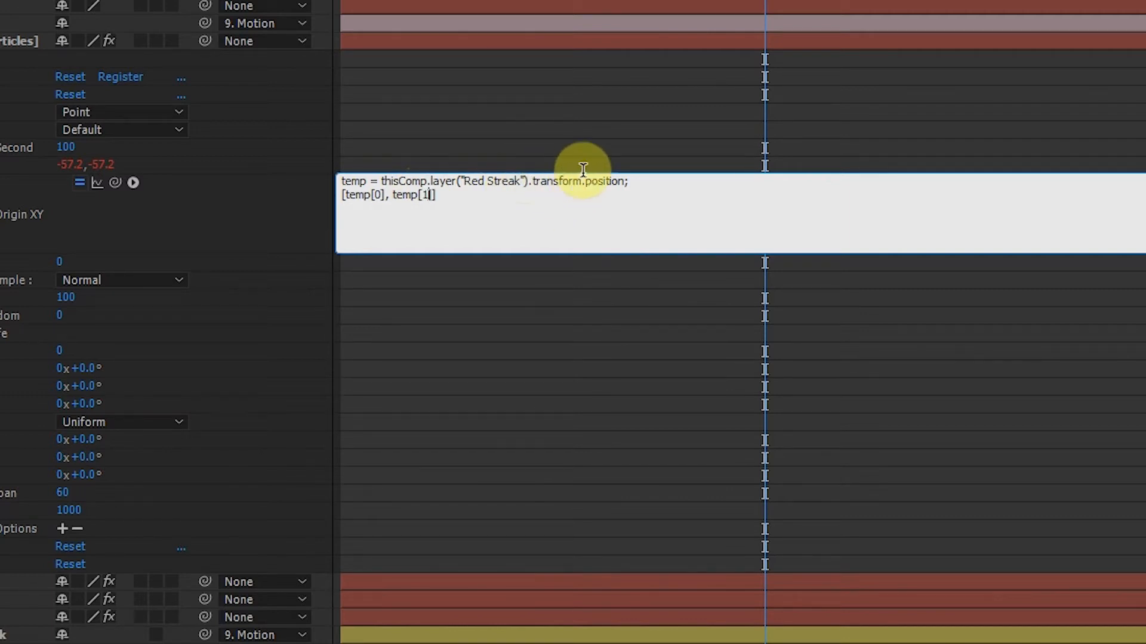
{"action": "double_click", "coordinate": [377, 195]}
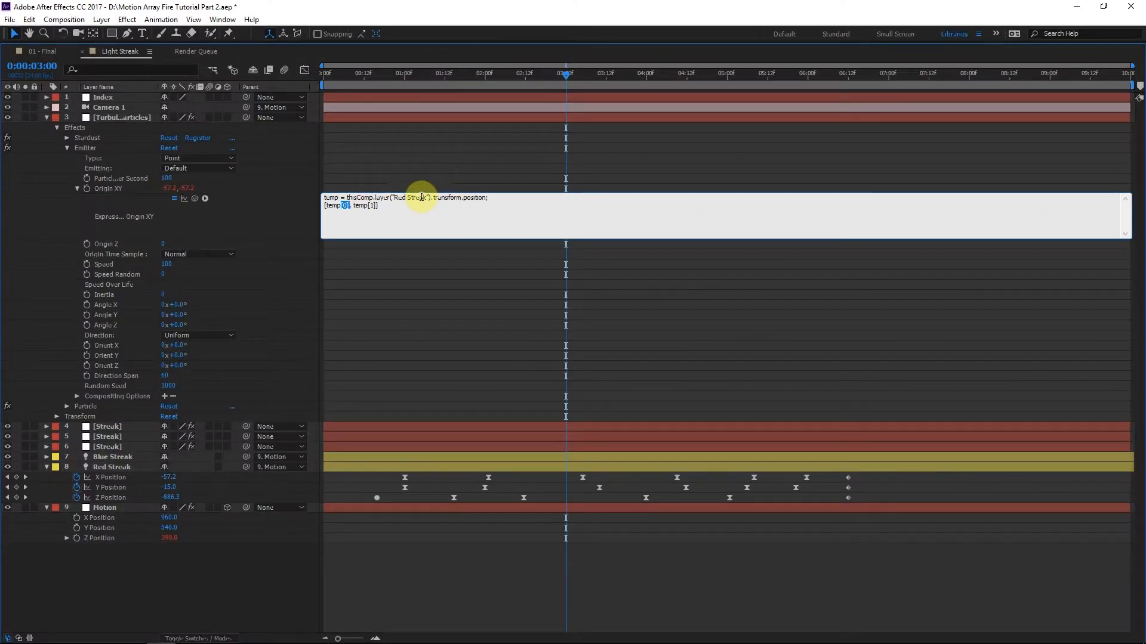
{"action": "left_click_drag", "start_coordinate": [398, 197], "coordinate": [474, 197]}
{"action": "left_click", "coordinate": [365, 204]}
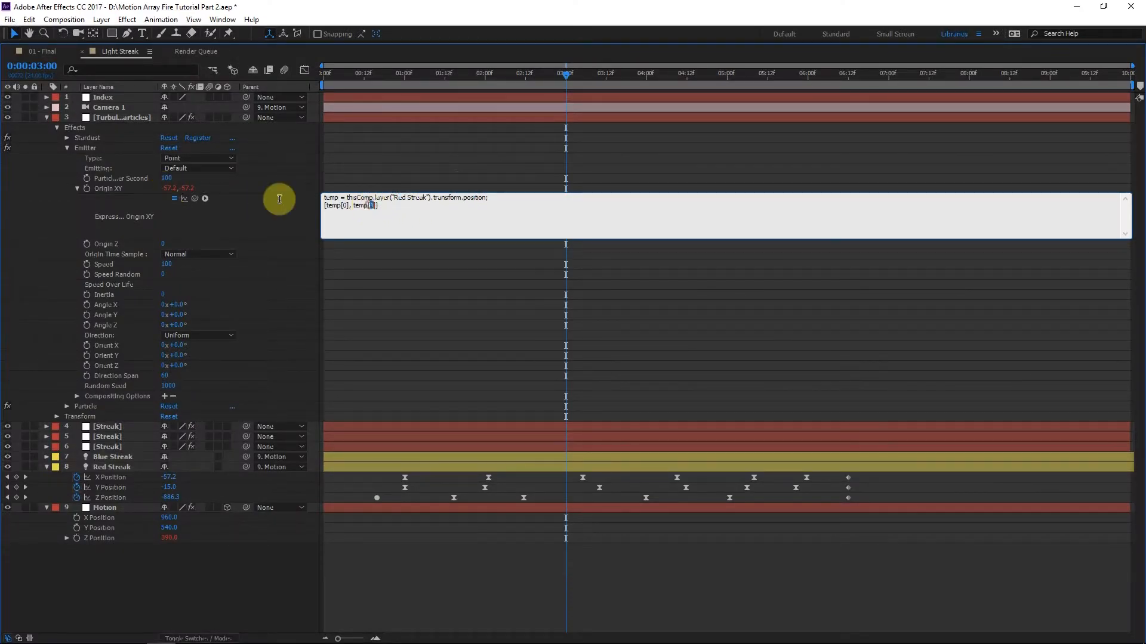
{"action": "left_click", "coordinate": [268, 228]}
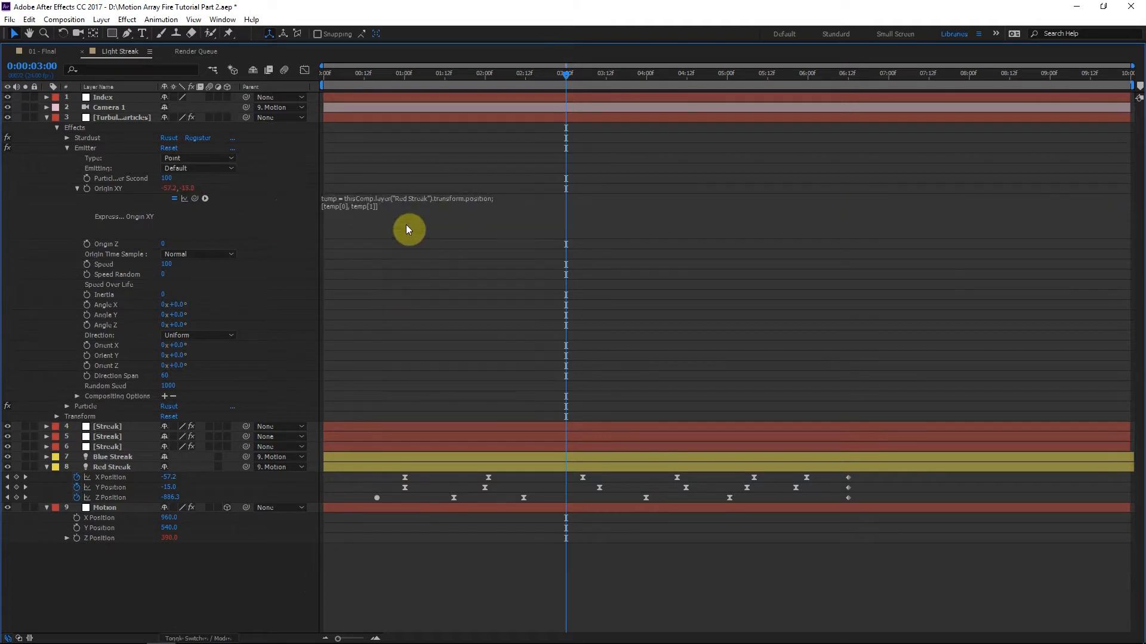
In the Origin XY expression, add the Motion layer's X Position to temp[0] and its Y Position to temp[1].
{"action": "left_click", "coordinate": [112, 467]}
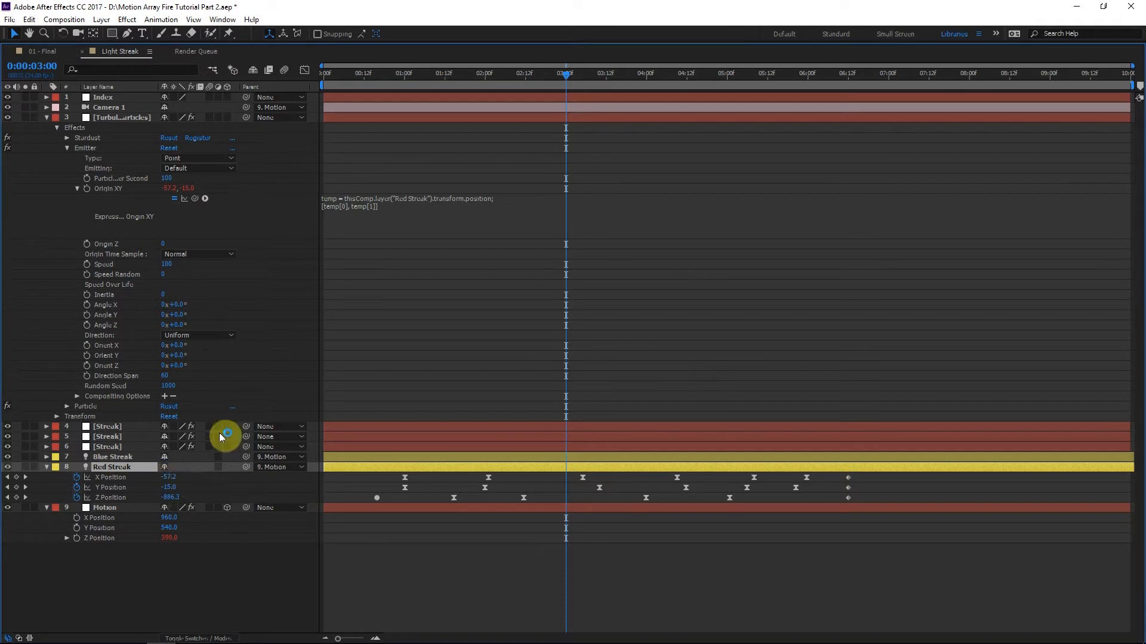
{"action": "left_click", "coordinate": [340, 204]}
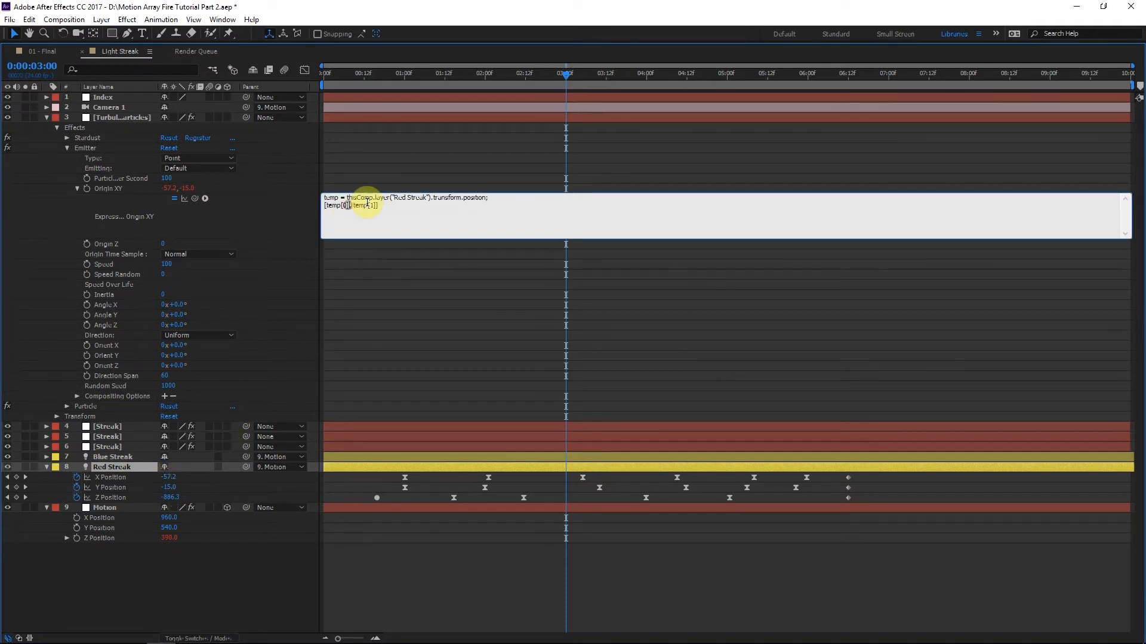
{"action": "left_click", "coordinate": [356, 205]}
{"action": "type", "text": ","}
{"action": "left_click_drag", "start_coordinate": [196, 198], "coordinate": [98, 516]}
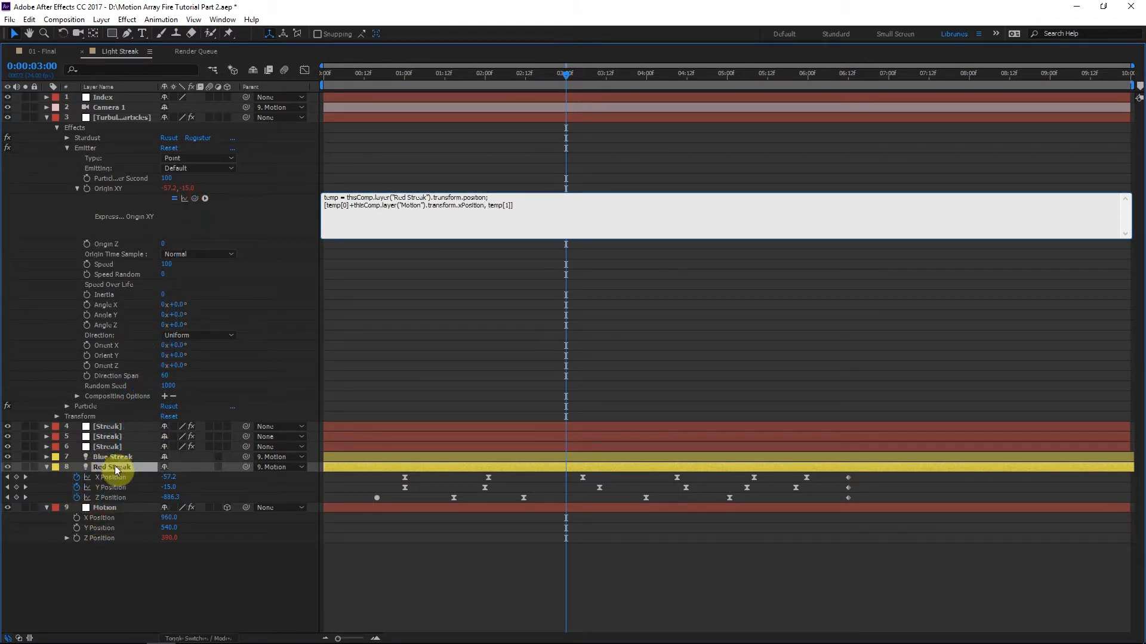
{"action": "left_click", "coordinate": [507, 205]}
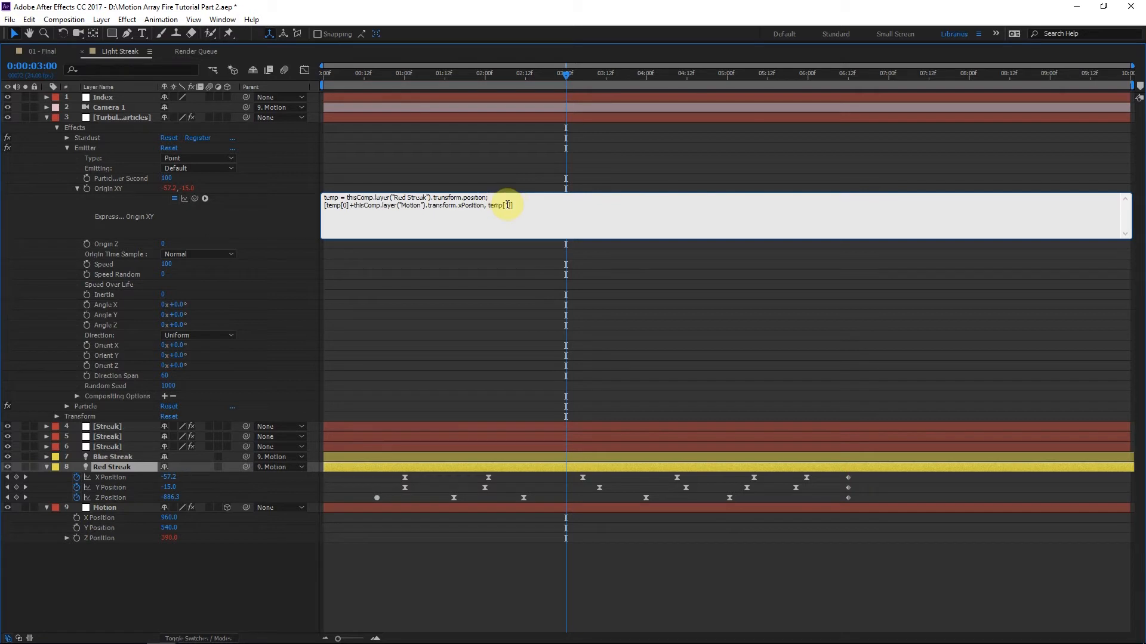
{"action": "type", "text": "+"}
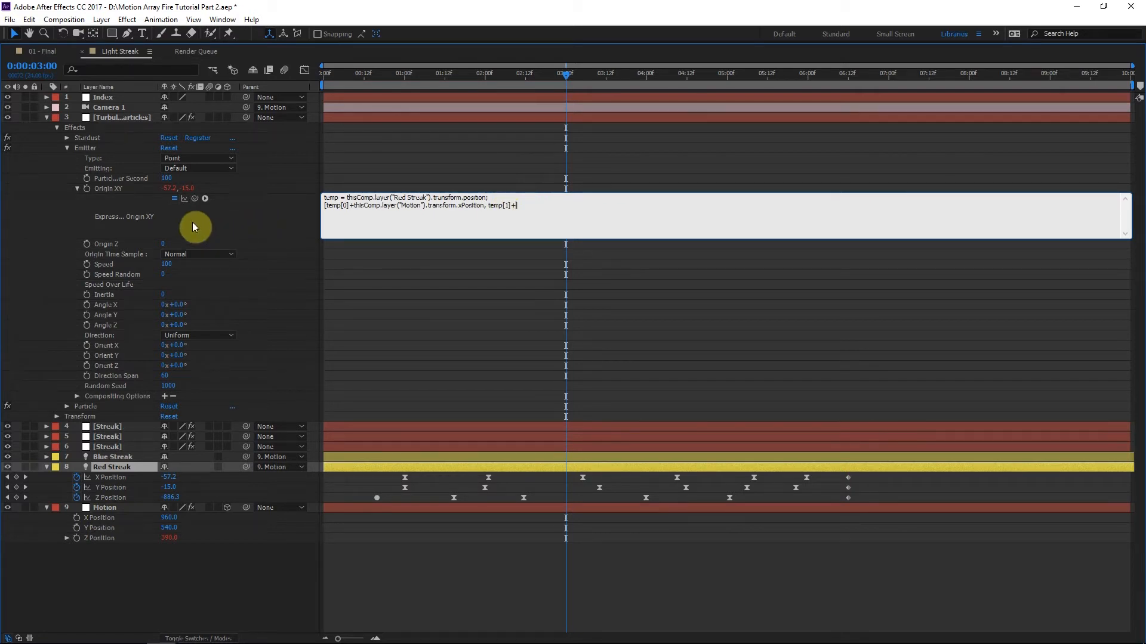
{"action": "left_click_drag", "start_coordinate": [195, 198], "coordinate": [101, 530]}
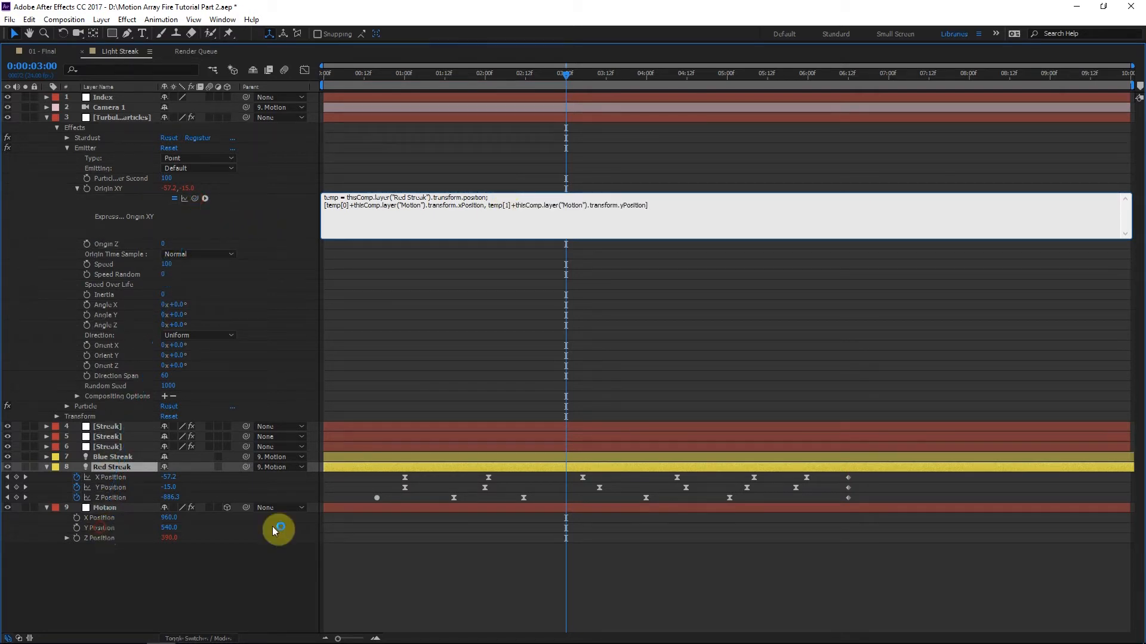
{"action": "left_click", "coordinate": [282, 545]}
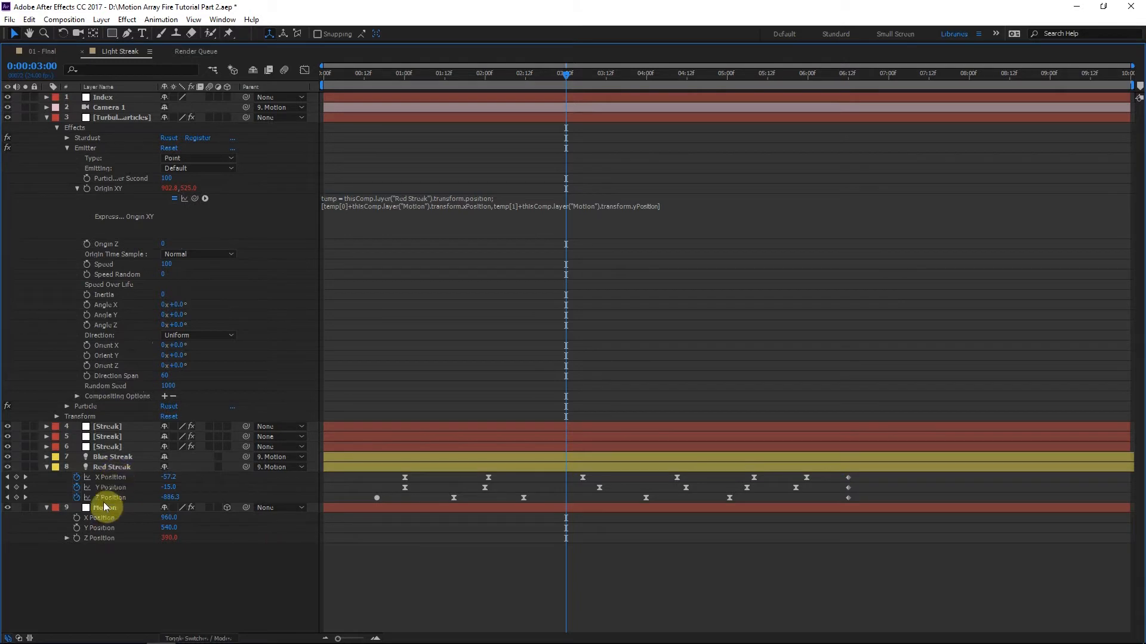
Add an expression to the emitter's Origin Z that sums the Z Positions of Red Streak and Motion.
{"action": "left_click", "coordinate": [93, 244], "text": "alt"}
{"action": "left_click_drag", "start_coordinate": [192, 255], "coordinate": [115, 507]}
{"action": "left_click_drag", "start_coordinate": [195, 254], "coordinate": [112, 511]}
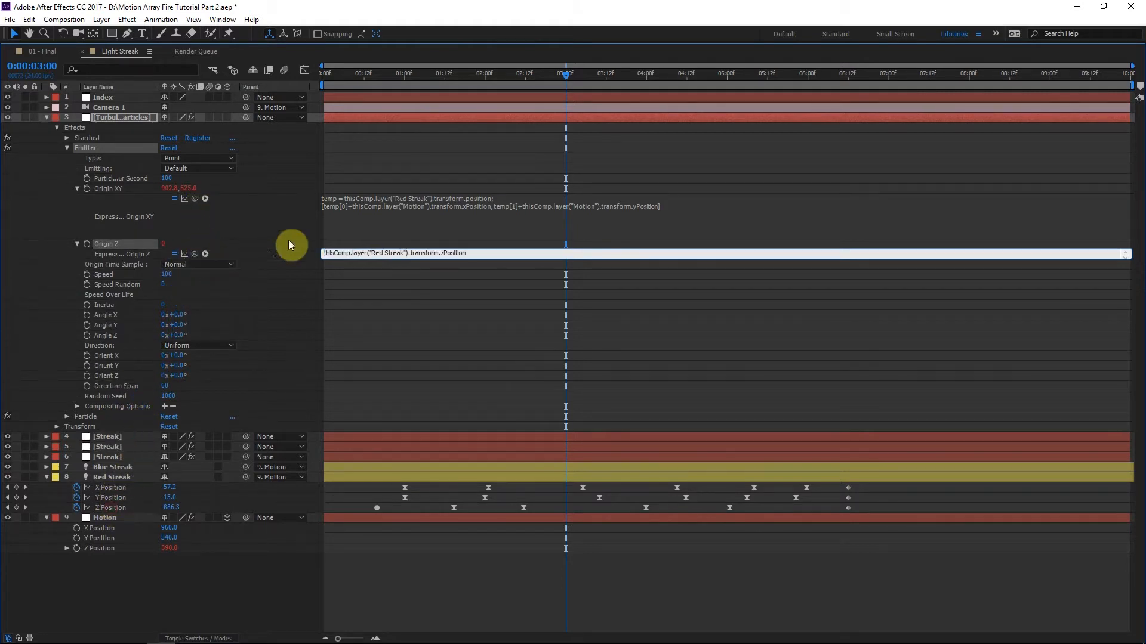
{"action": "type", "text": "+"}
{"action": "left_click_drag", "start_coordinate": [194, 254], "coordinate": [107, 548]}
{"action": "left_click", "coordinate": [442, 378]}
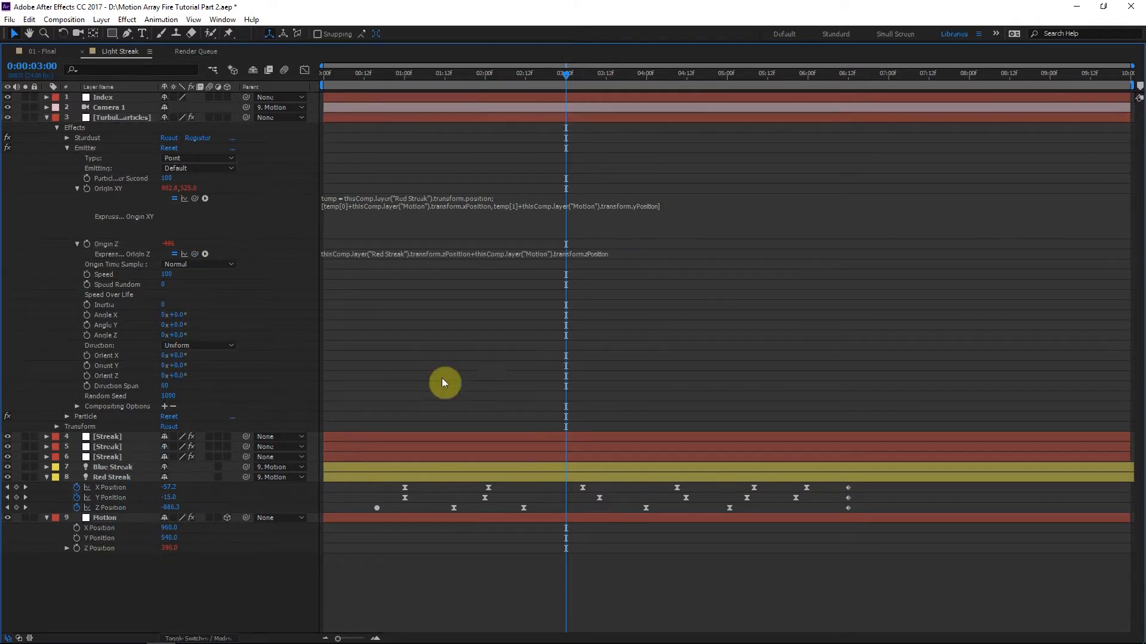
{"action": "left_click", "coordinate": [135, 474]}
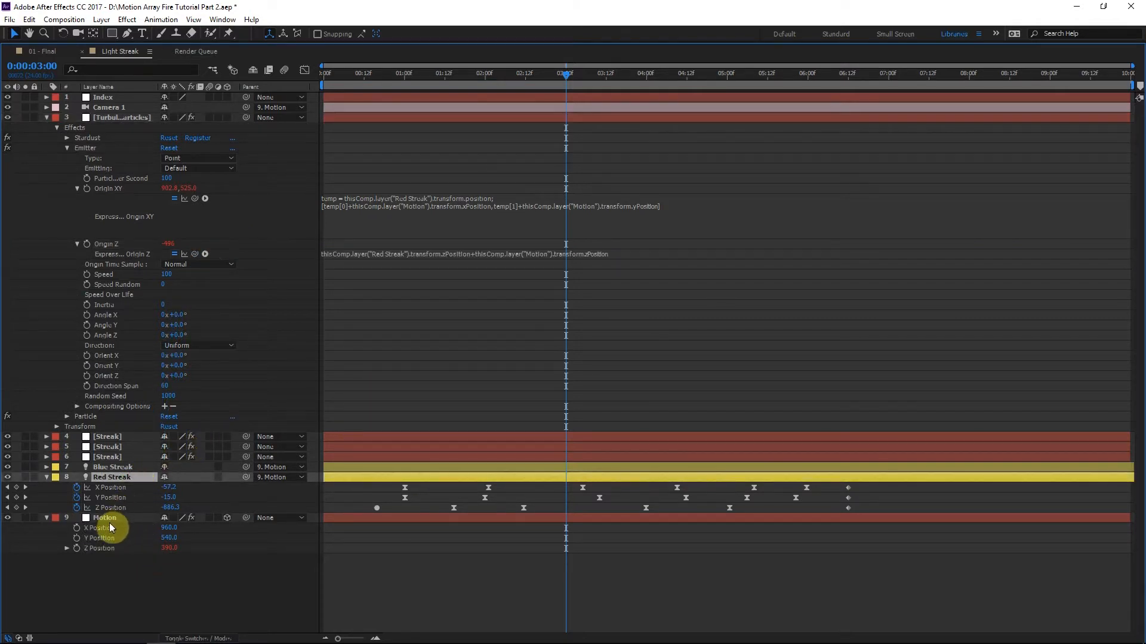
{"action": "left_click", "coordinate": [86, 528]}
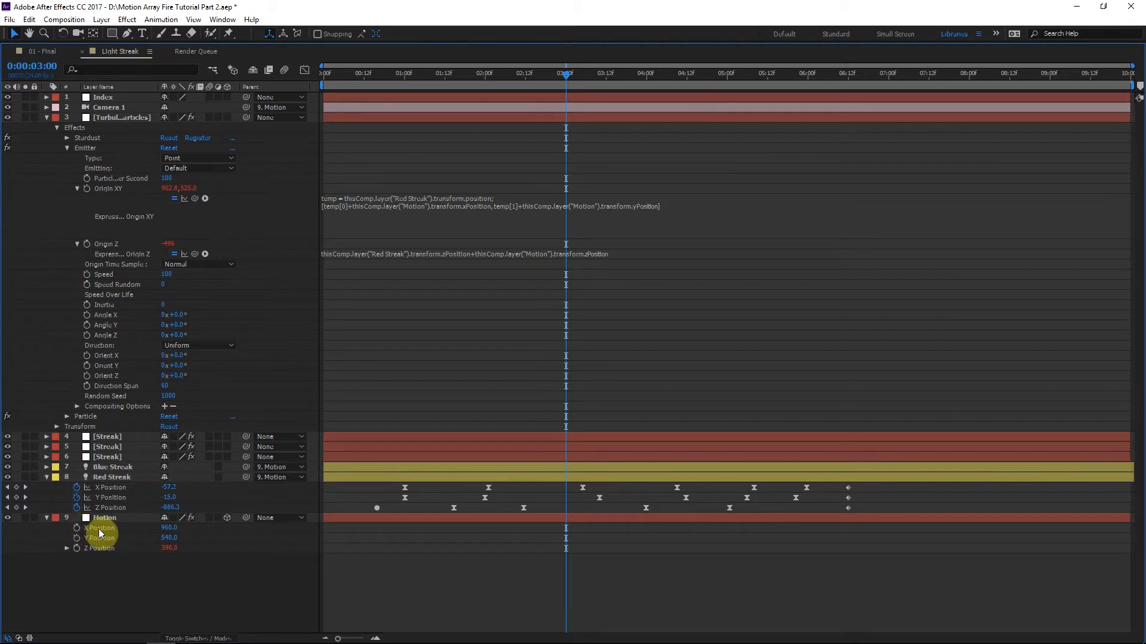
{"action": "left_click", "coordinate": [100, 548]}
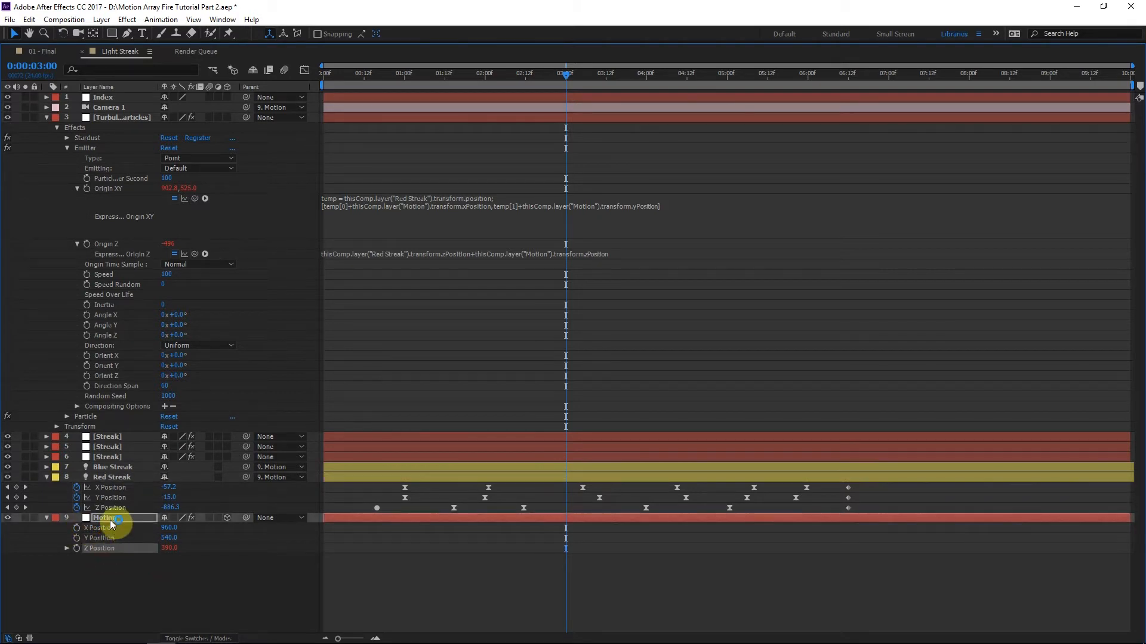
{"action": "left_click", "coordinate": [131, 475]}
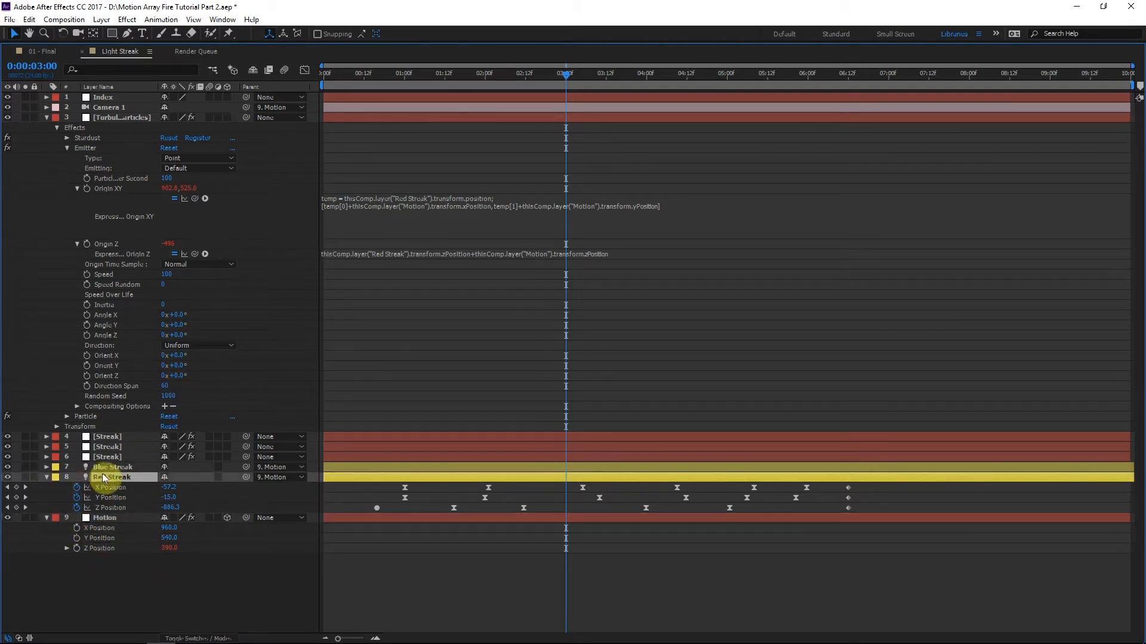
Restore the full workspace layout and set the Turbulent Particles emitter type to Sphere.
{"action": "key", "text": "grave"}
{"action": "left_click", "coordinate": [96, 506]}
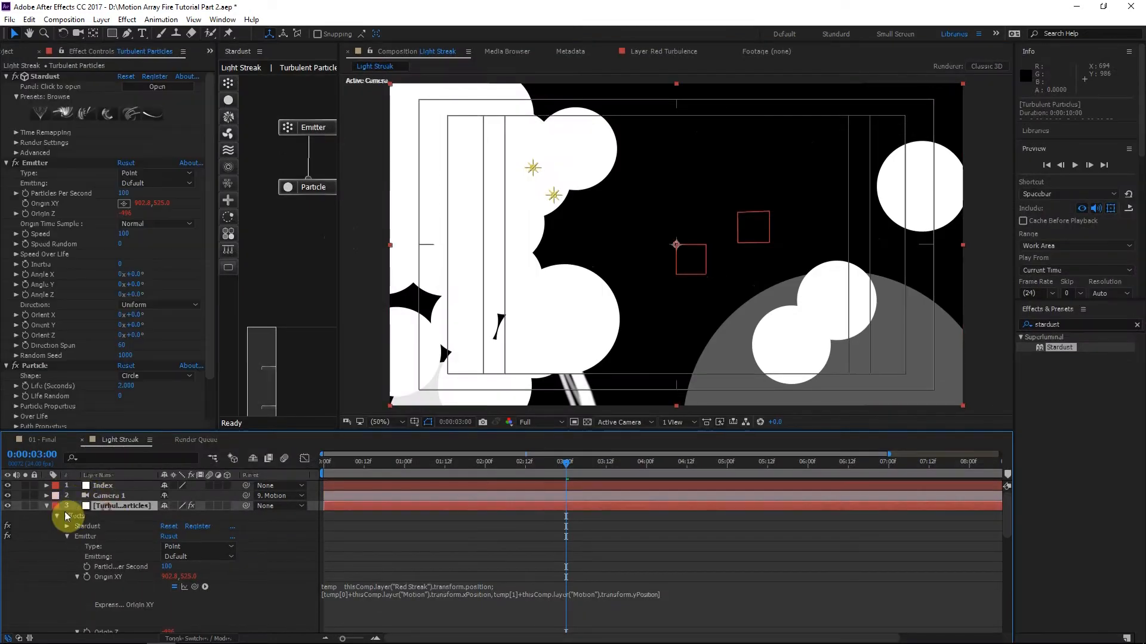
{"action": "left_click", "coordinate": [37, 164]}
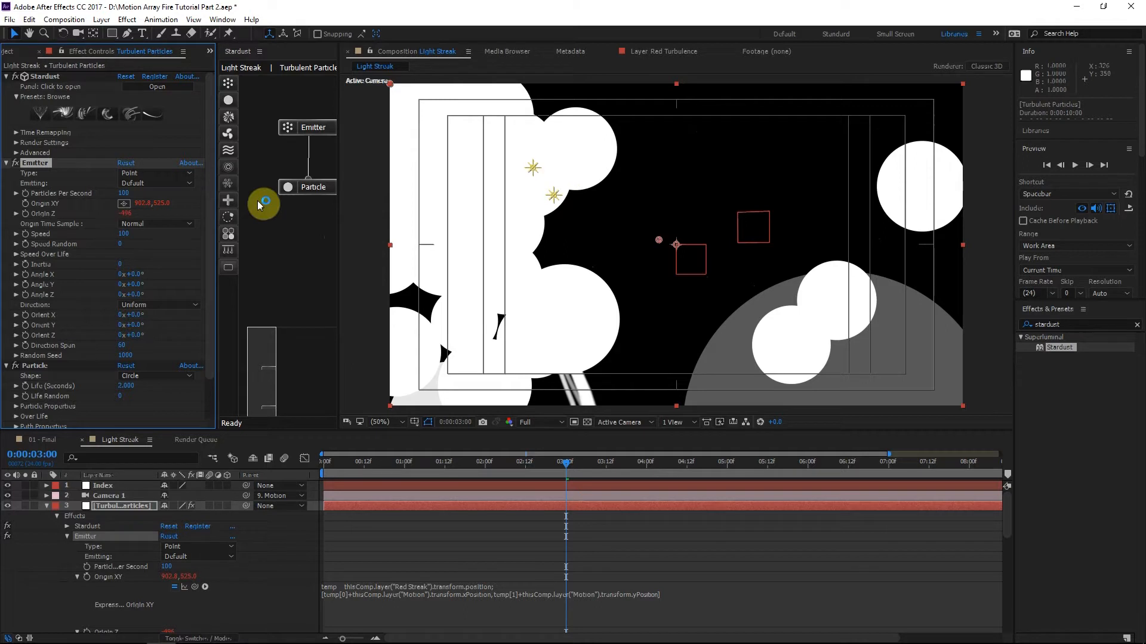
{"action": "left_click", "coordinate": [146, 175]}
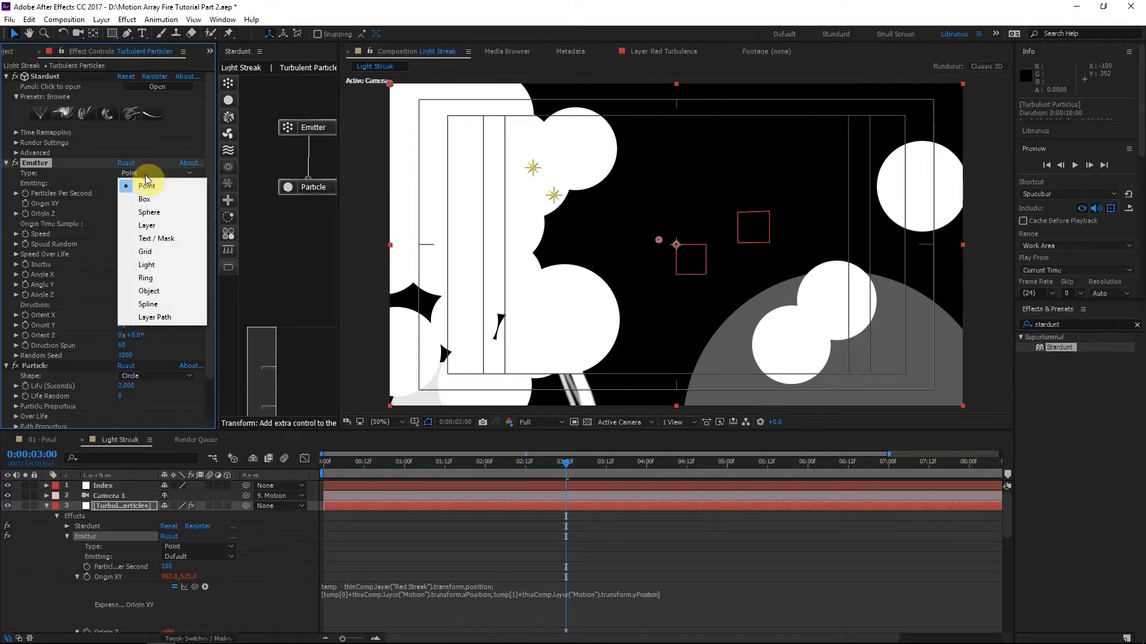
{"action": "left_click", "coordinate": [154, 213]}
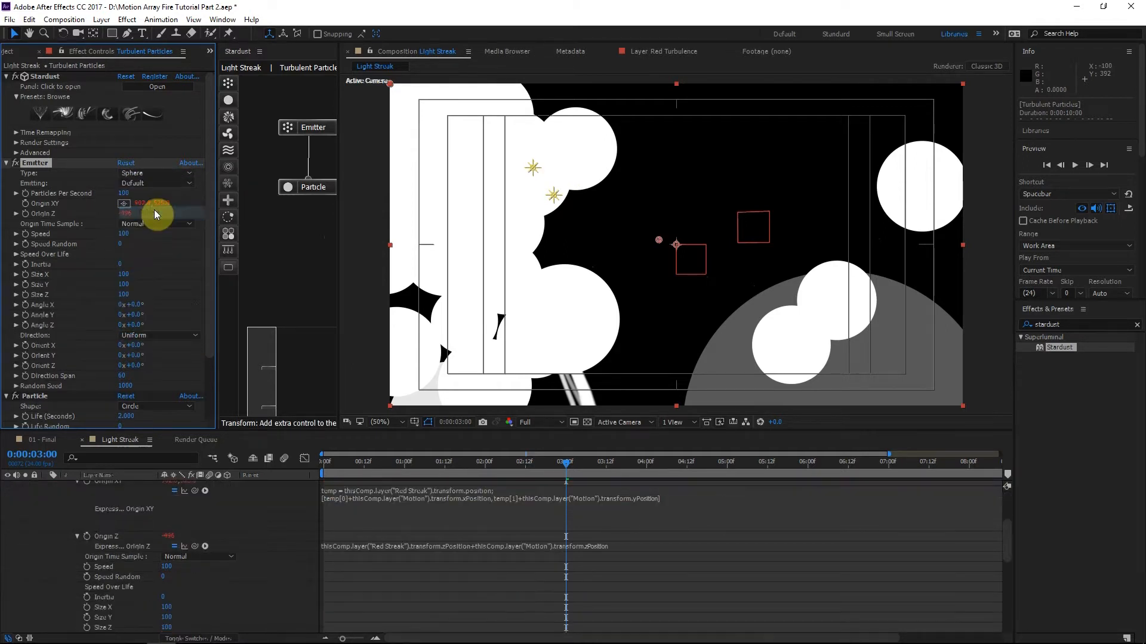
Switch the composition viewer to the Top view and preview the particles at 0:00:05:01.
{"action": "left_click", "coordinate": [621, 425]}
{"action": "left_click", "coordinate": [634, 497]}
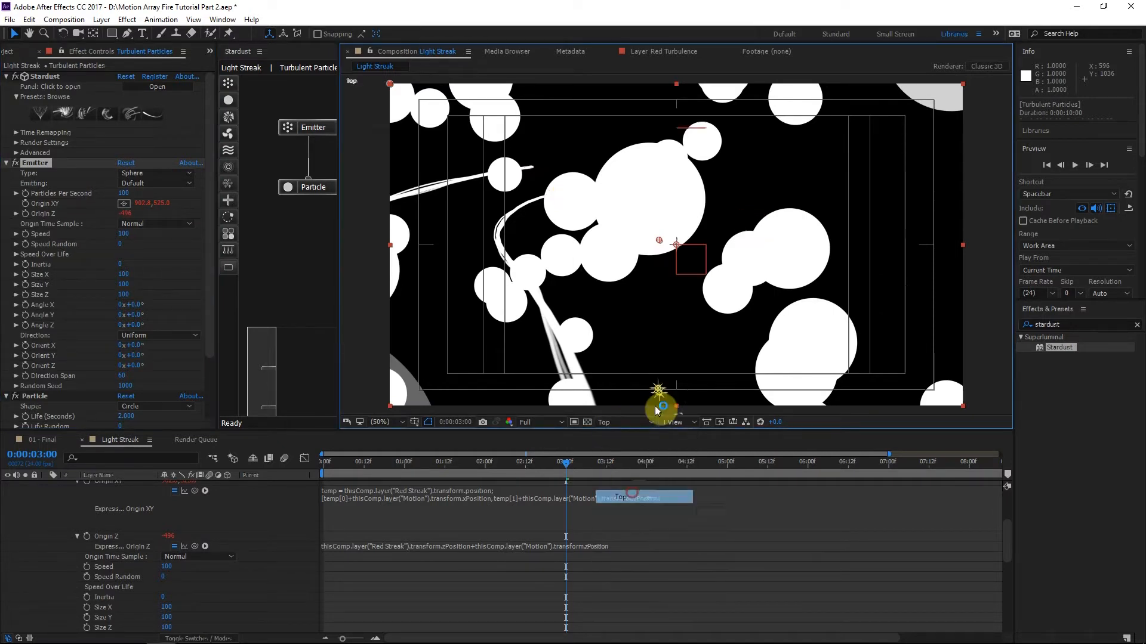
{"action": "key", "text": "space"}
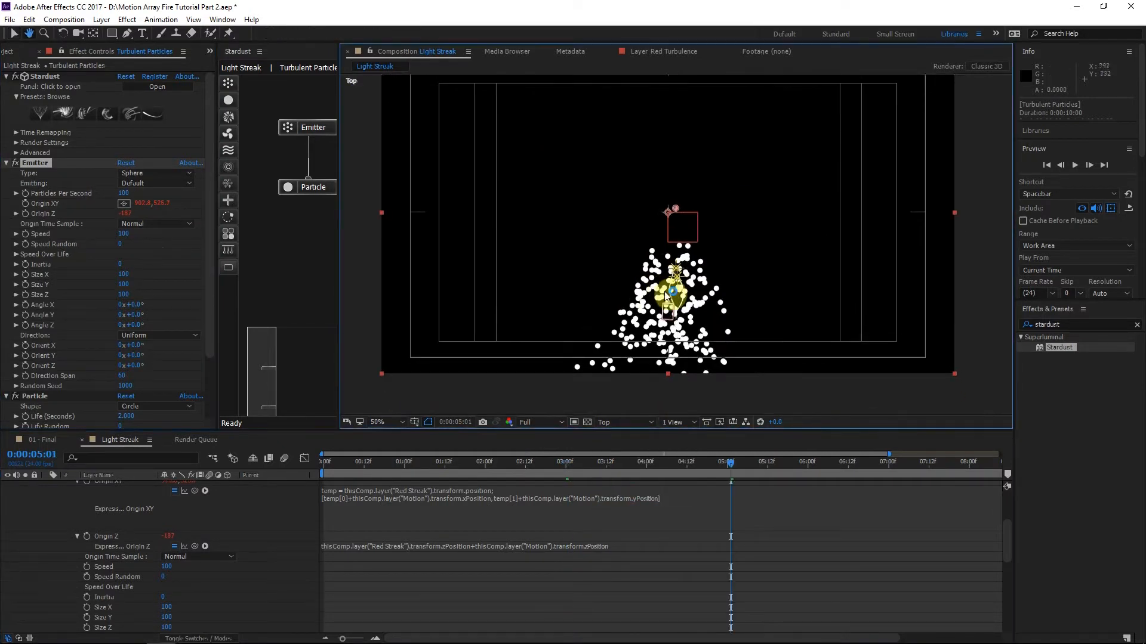
Set the sphere emitter's Size X, Size Y and Size Z to 1 and its Speed to 0.
{"action": "left_click", "coordinate": [136, 274]}
{"action": "type", "text": "10"}
{"action": "key", "text": "BackSpace"}
{"action": "left_click", "coordinate": [122, 284]}
{"action": "type", "text": "1"}
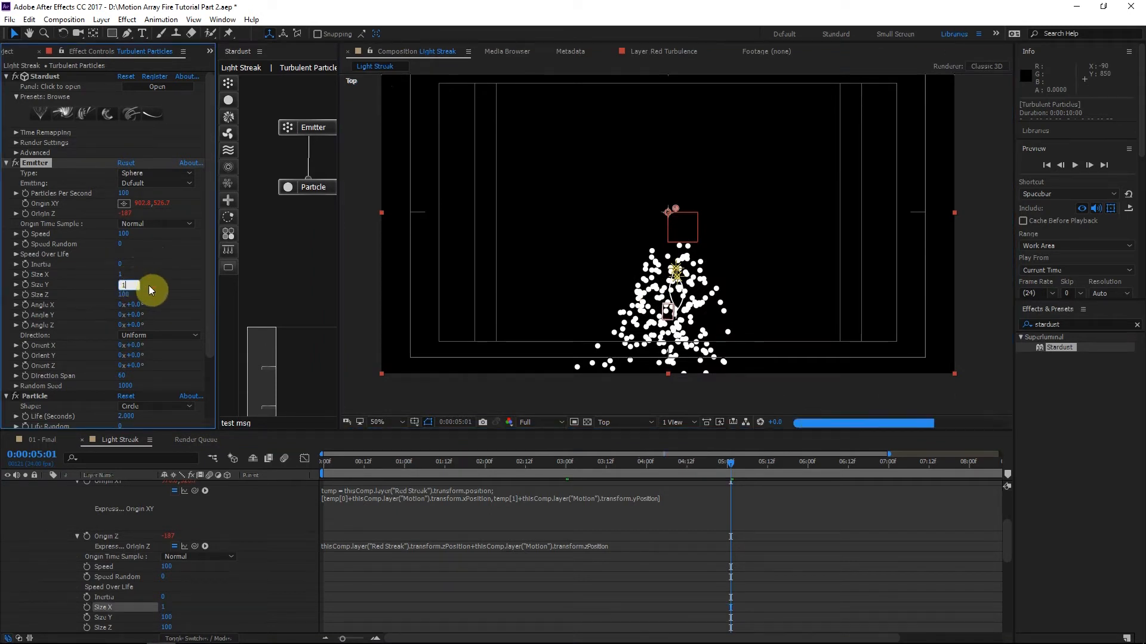
{"action": "left_click", "coordinate": [130, 293]}
{"action": "type", "text": "1"}
{"action": "left_click", "coordinate": [124, 234]}
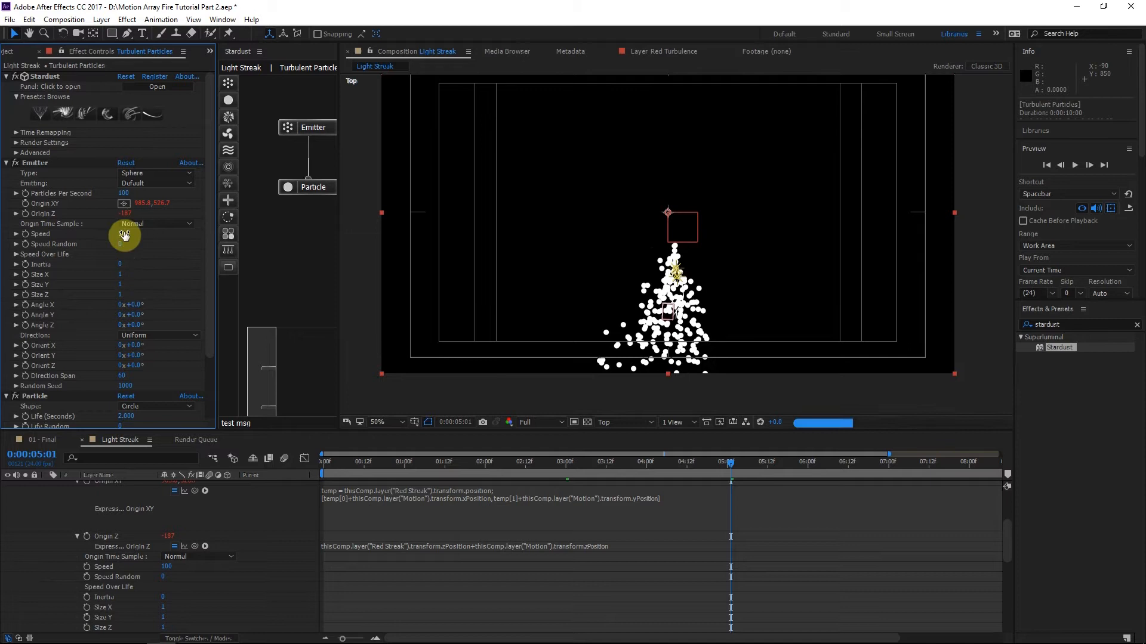
{"action": "type", "text": "0"}
{"action": "left_click", "coordinate": [163, 245]}
Inspect how the particle trail aligns with the streak lights and set the emitter's Size X to 0.
{"action": "scroll", "coordinate": [659, 307], "scroll_direction": "up", "scroll_amount": 4}
{"action": "mouse_move", "coordinate": [659, 307]}
{"action": "left_mouse_down"}
{"action": "mouse_move", "coordinate": [677, 275]}
{"action": "mouse_move", "coordinate": [494, 203]}
{"action": "left_mouse_up"}
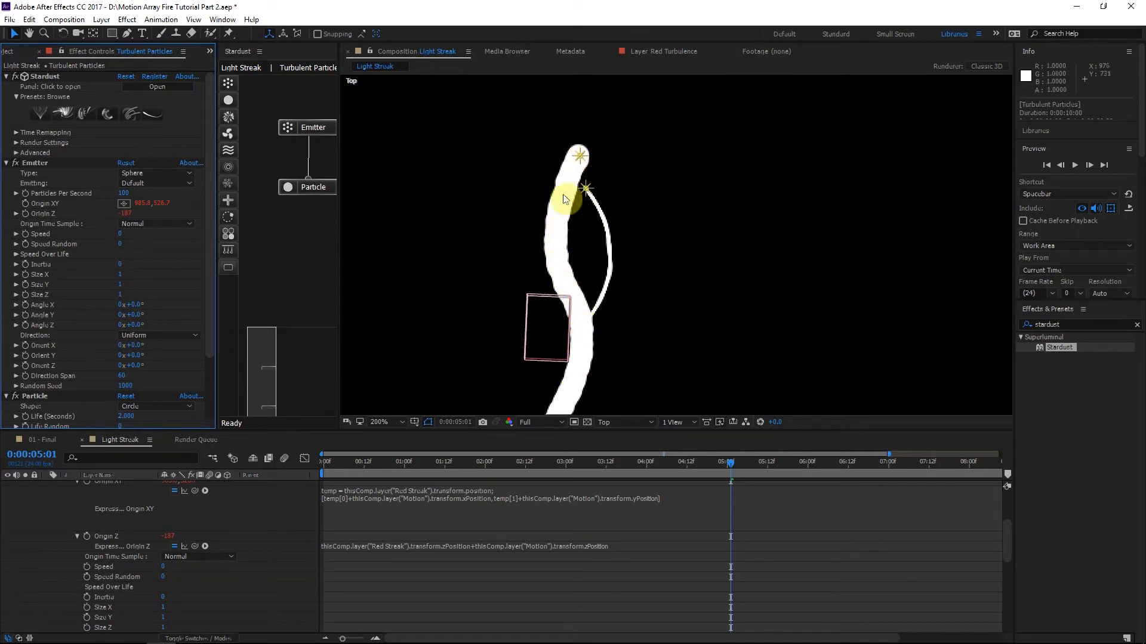
{"action": "key", "text": "period"}
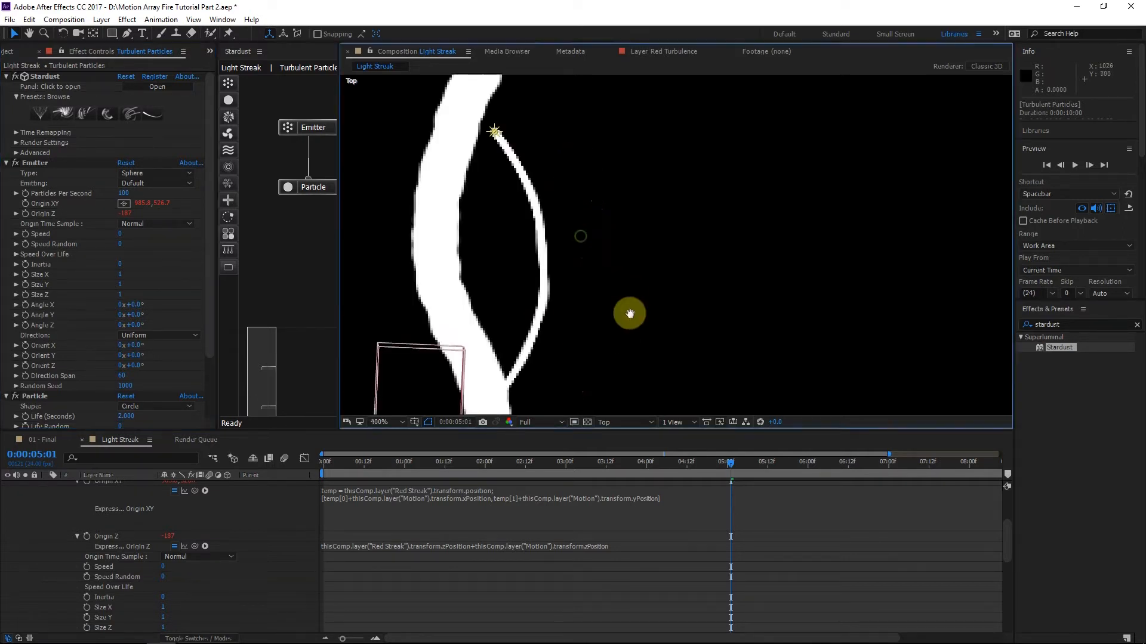
{"action": "left_click", "coordinate": [120, 274]}
{"action": "type", "text": "0"}
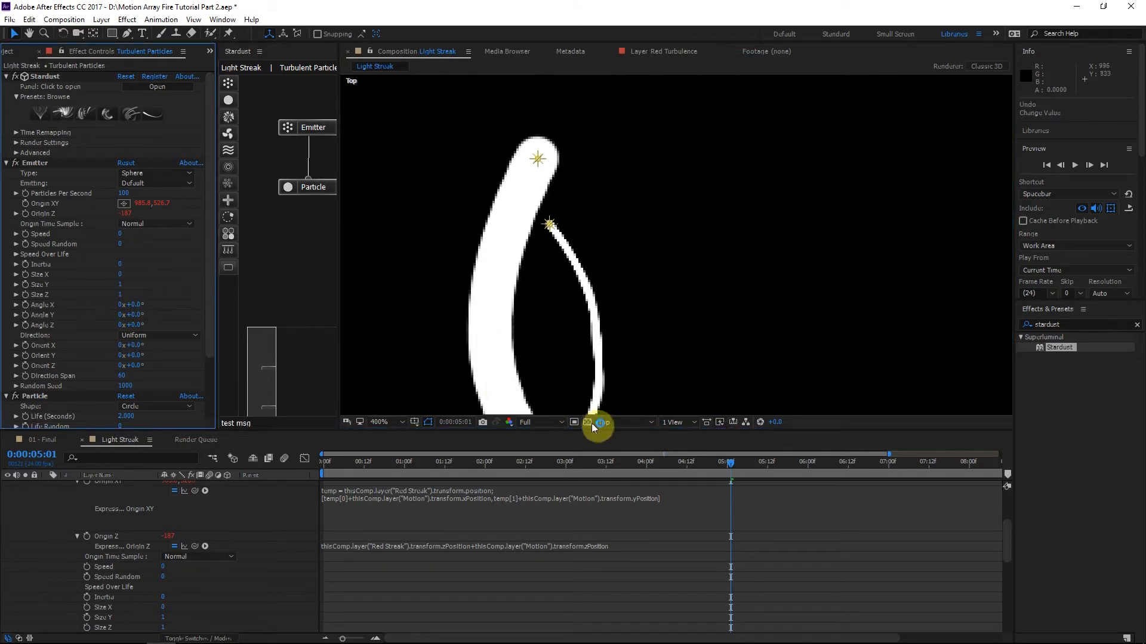
Return the composition viewer to the Active Camera view at 100% magnification.
{"action": "left_click", "coordinate": [621, 421]}
{"action": "left_click", "coordinate": [629, 442]}
{"action": "scroll", "coordinate": [24, 366], "scroll_direction": "down", "scroll_amount": 3}
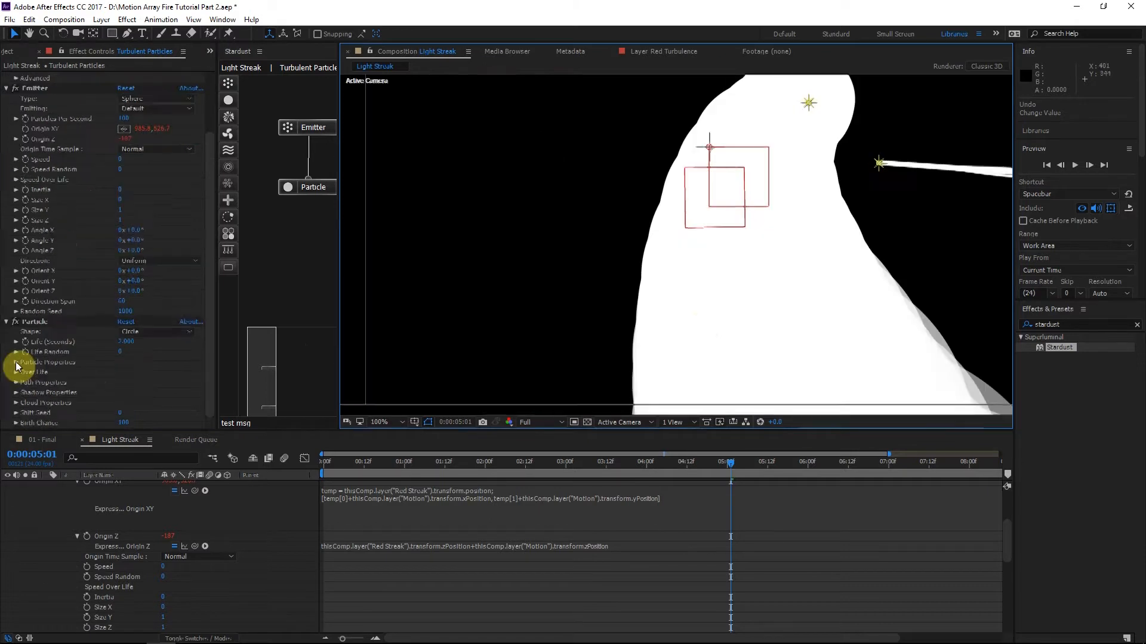
Set the emitter's Particles Per Second to 10000 and check the trail at the streak's tip.
{"action": "left_click", "coordinate": [48, 371]}
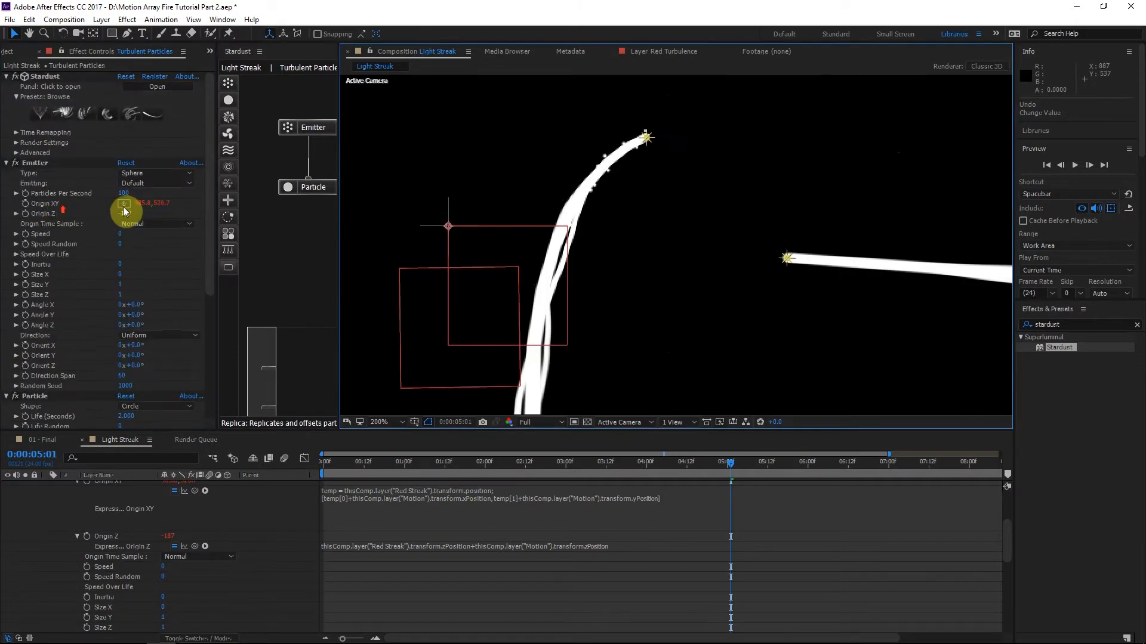
{"action": "left_click", "coordinate": [130, 193]}
{"action": "type", "text": "10000"}
{"action": "key", "text": "Return"}
{"action": "key", "text": "h"}
{"action": "mouse_move", "coordinate": [537, 278]}
{"action": "left_mouse_down"}
{"action": "mouse_move", "coordinate": [537, 204]}
{"action": "mouse_move", "coordinate": [525, 333]}
{"action": "mouse_move", "coordinate": [532, 173]}
{"action": "mouse_move", "coordinate": [516, 188]}
{"action": "mouse_move", "coordinate": [481, 324]}
{"action": "left_mouse_up"}
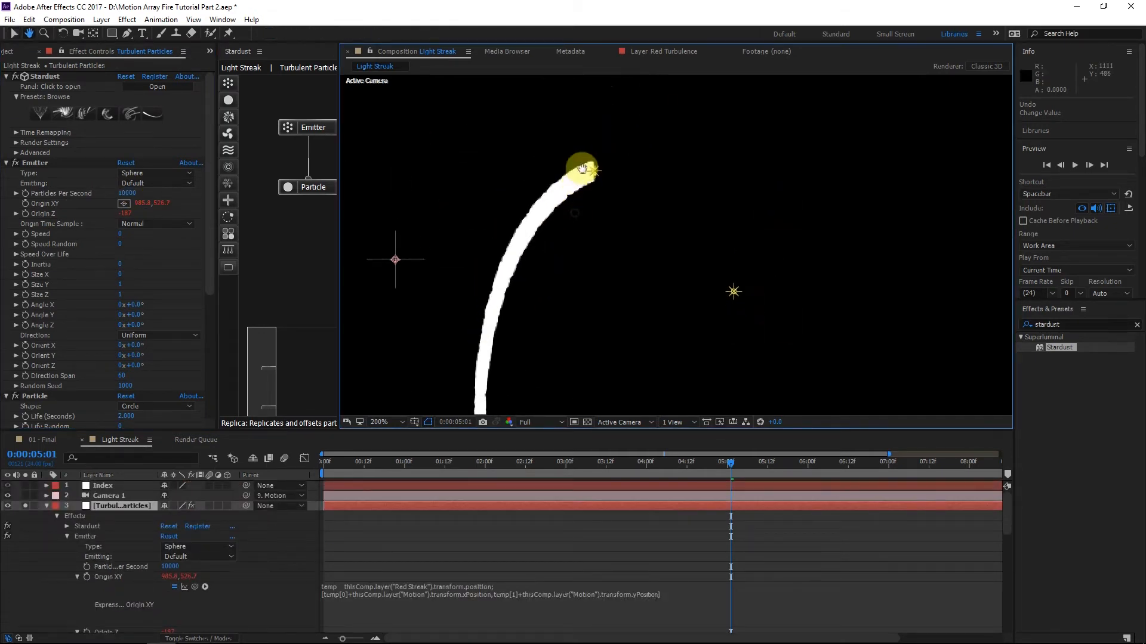
{"action": "left_click_drag", "start_coordinate": [580, 176], "coordinate": [587, 147]}
{"action": "key", "text": "v"}
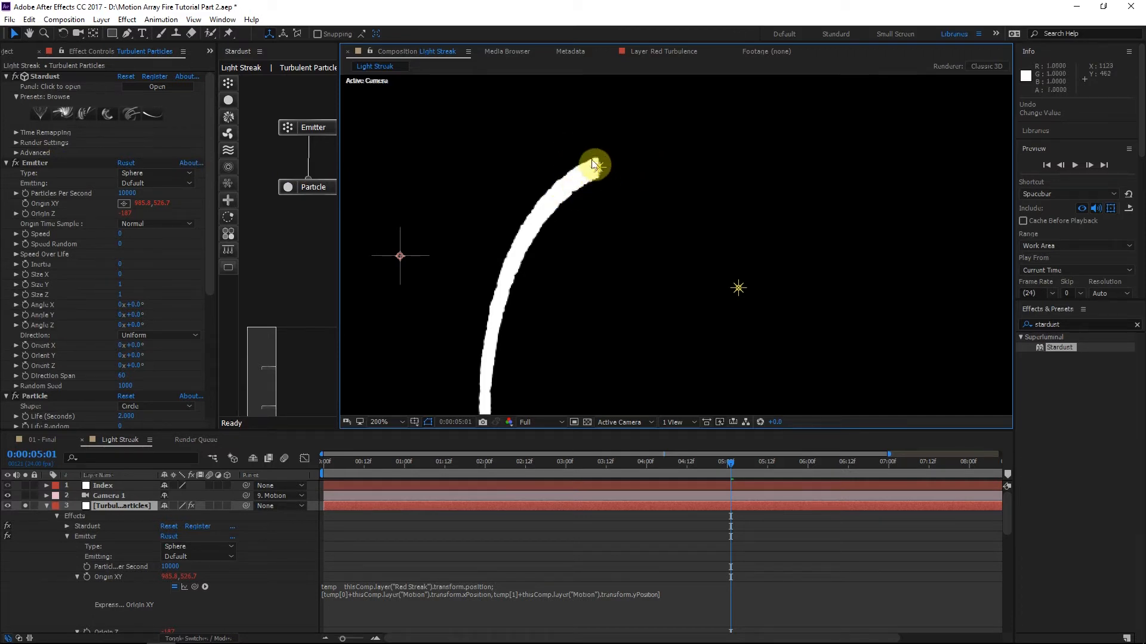
Set the emitter's Size Y to 0.5.
{"action": "left_click", "coordinate": [121, 286]}
{"action": "type", "text": "."}
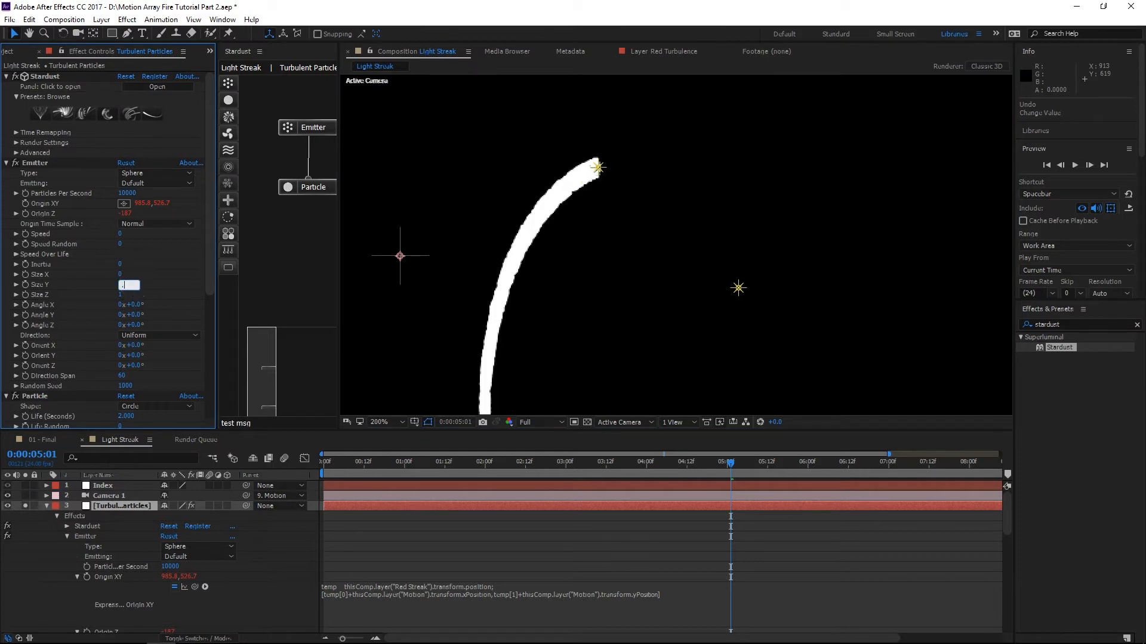
{"action": "type", "text": "5"}
{"action": "key", "text": "Return"}
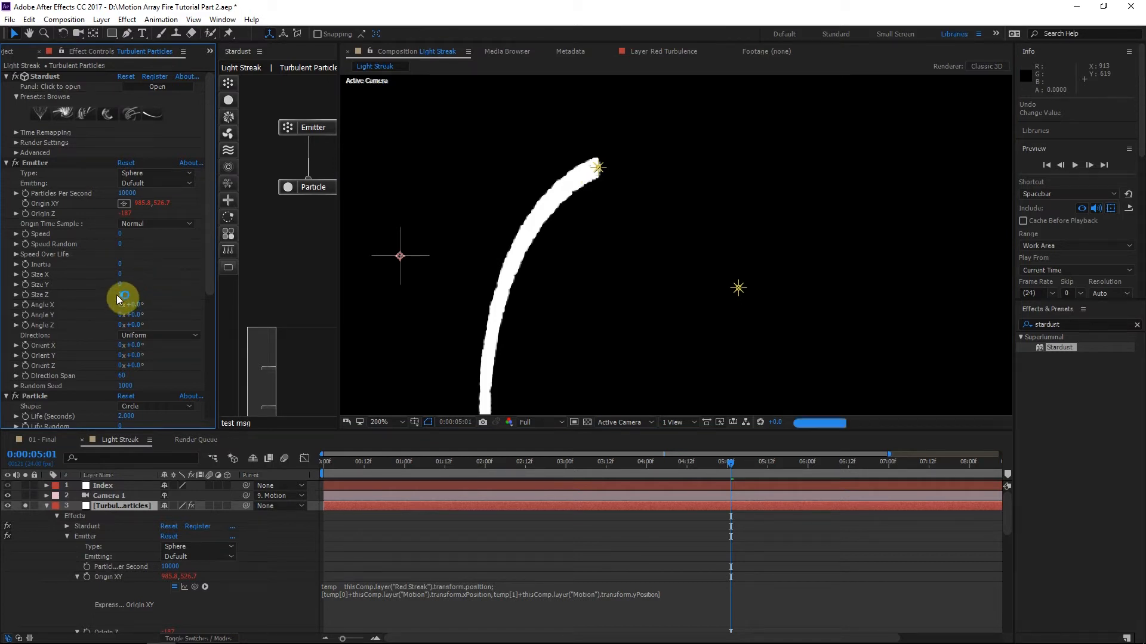
{"action": "left_click", "coordinate": [118, 295]}
{"action": "key", "text": "Return"}
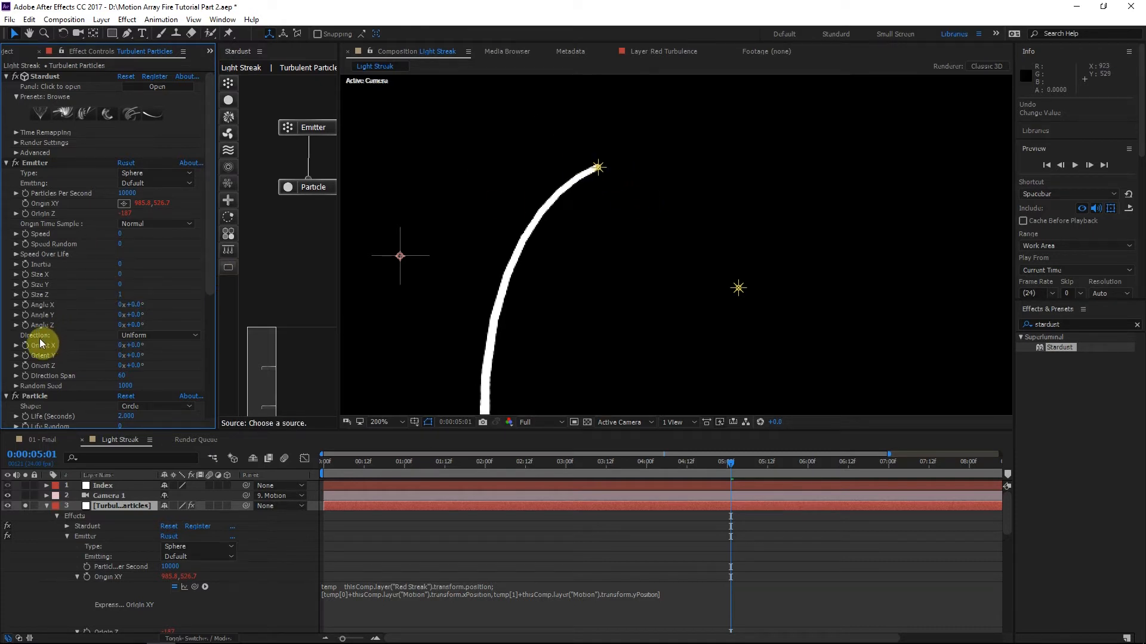
Set the emitter's Direction to Outwards and its Speed to 15.
{"action": "left_click", "coordinate": [176, 335]}
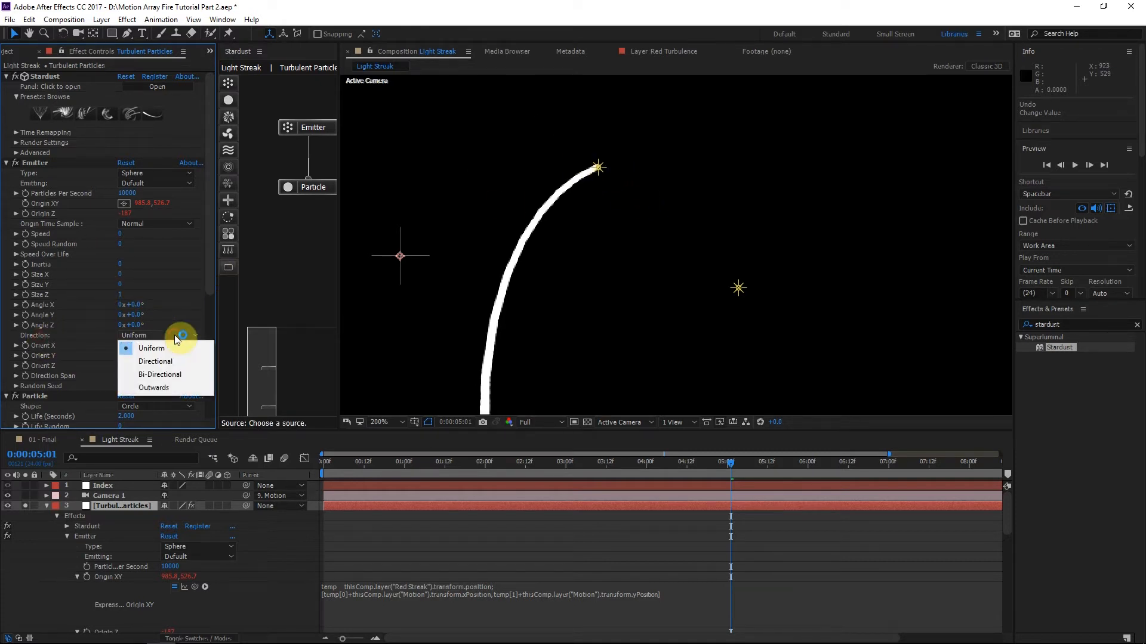
{"action": "left_click", "coordinate": [156, 388]}
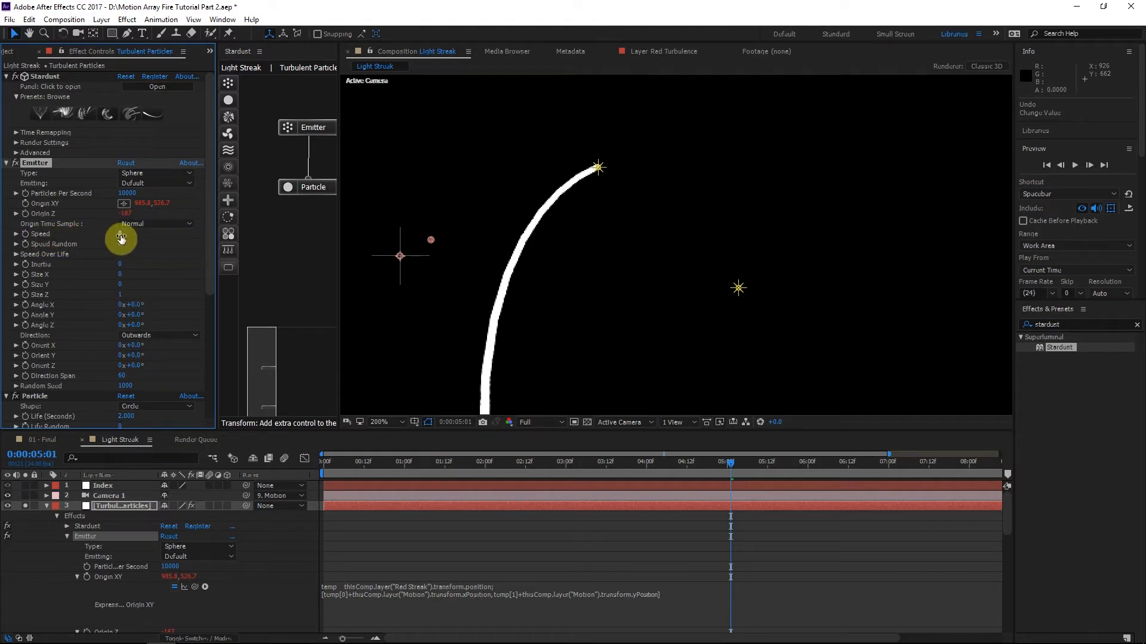
{"action": "left_click", "coordinate": [120, 234]}
{"action": "type", "text": "15"}
{"action": "left_click", "coordinate": [160, 244]}
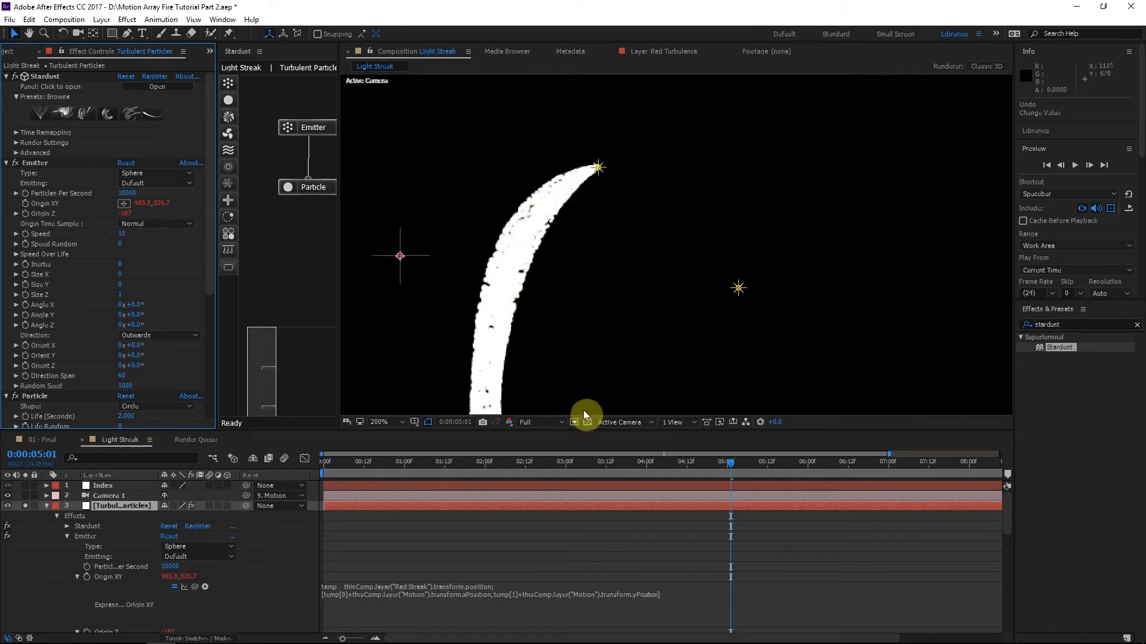
{"action": "key", "text": "comma"}
{"action": "key", "text": "h"}
{"action": "left_click_drag", "start_coordinate": [554, 287], "coordinate": [511, 233]}
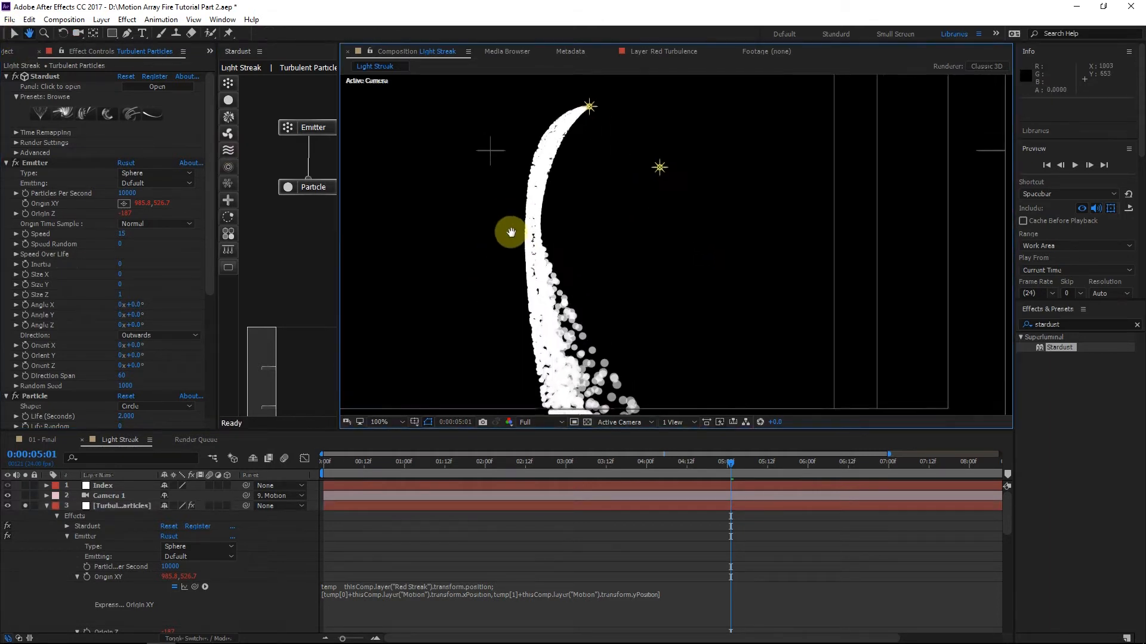
{"action": "key", "text": "v"}
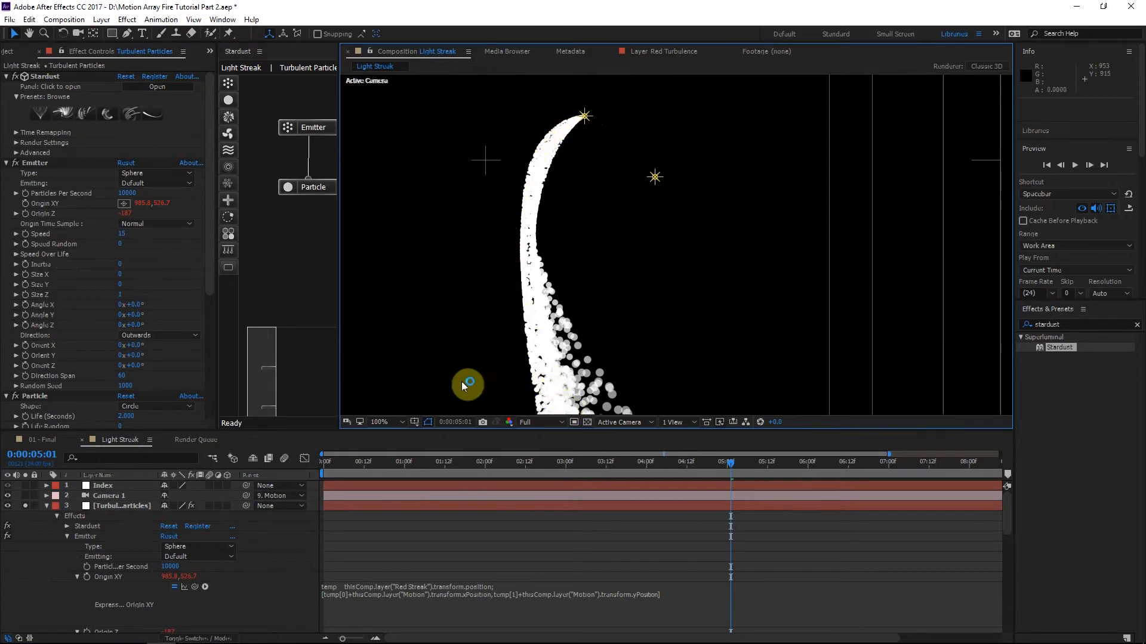
Shape the emitter's Speed Over Life curve to fall linearly to 0 at the end of life.
{"action": "left_click", "coordinate": [16, 255]}
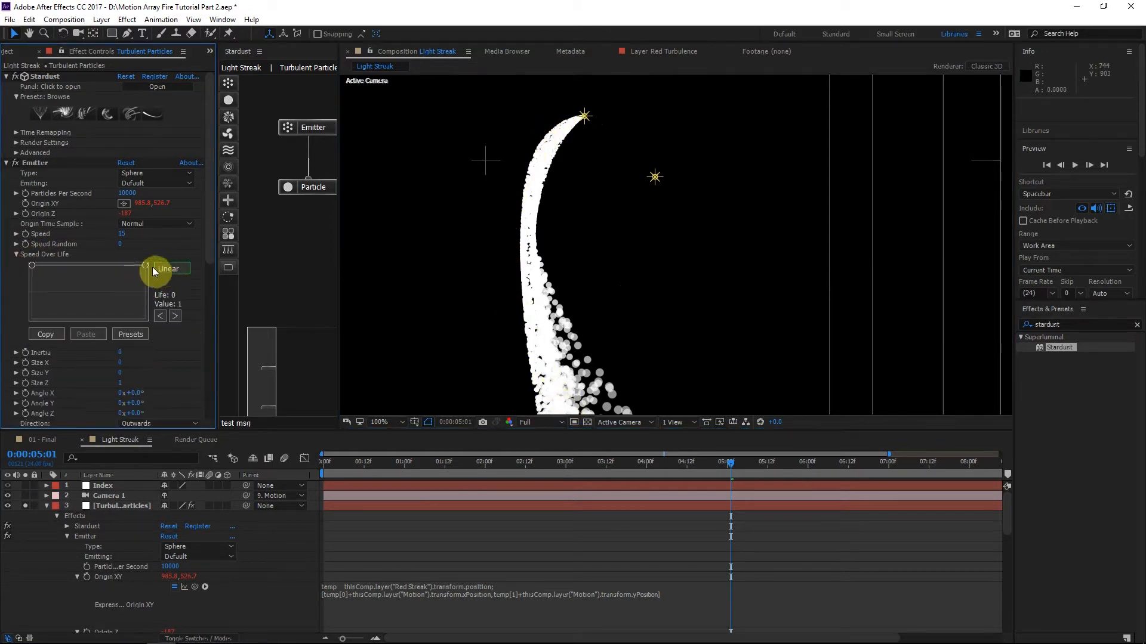
{"action": "left_click_drag", "start_coordinate": [145, 266], "coordinate": [147, 320]}
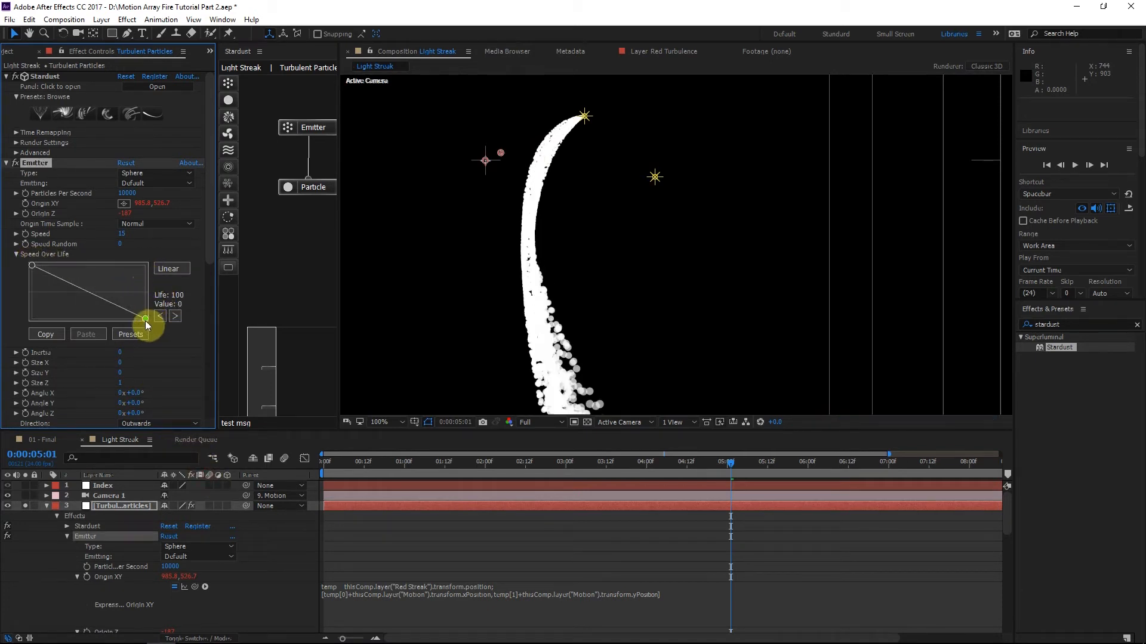
{"action": "scroll", "coordinate": [542, 317], "scroll_direction": "down", "scroll_amount": 2}
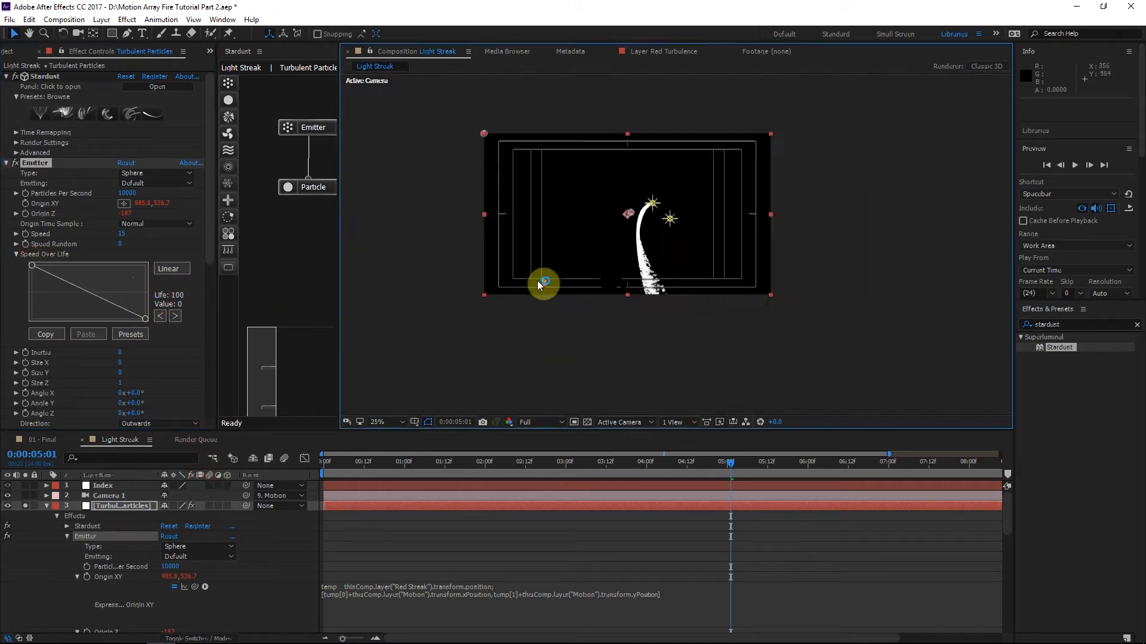
Set the particle Life to 0.75 seconds.
{"action": "scroll", "coordinate": [64, 381], "scroll_direction": "down", "scroll_amount": 6}
{"action": "left_click", "coordinate": [125, 290]}
{"action": "type", "text": "0.75"}
{"action": "key", "text": "Return"}
{"action": "scroll", "coordinate": [457, 284], "scroll_direction": "up", "scroll_amount": 2}
{"action": "left_click_drag", "start_coordinate": [529, 317], "coordinate": [559, 296]}
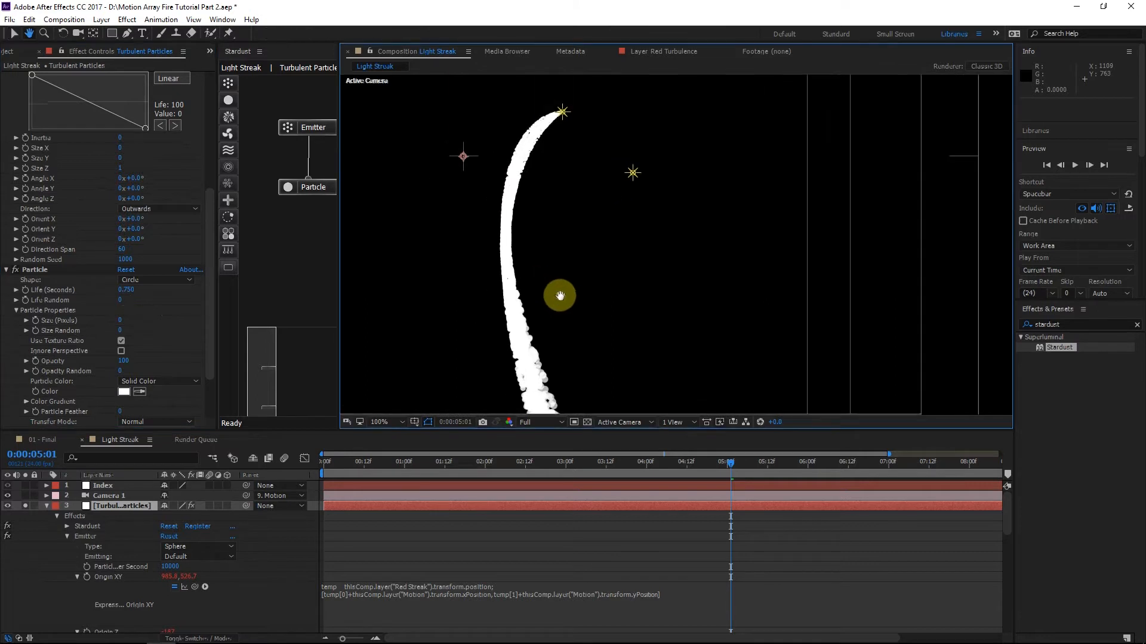
Set the emitter's Speed to 35 and preview the trail at 0:00:05:06.
{"action": "scroll", "coordinate": [122, 236], "scroll_direction": "up", "scroll_amount": 4}
{"action": "right_click", "coordinate": [84, 240]}
{"action": "key", "text": "Escape"}
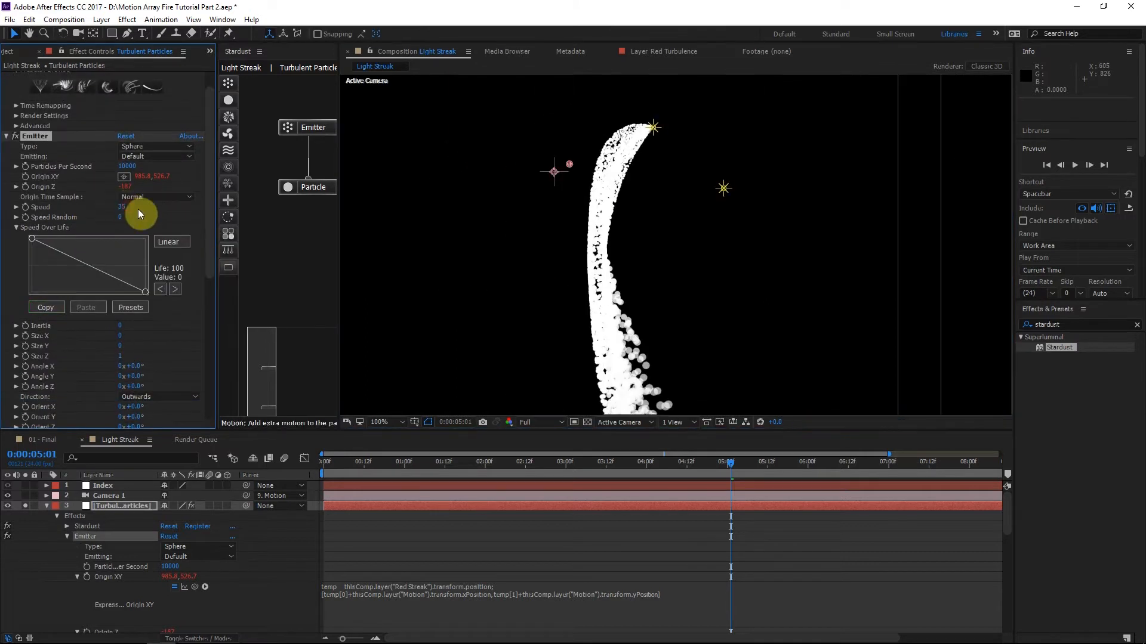
{"action": "mouse_move", "coordinate": [740, 464]}
{"action": "left_mouse_down"}
{"action": "mouse_move", "coordinate": [757, 461]}
{"action": "mouse_move", "coordinate": [746, 463]}
{"action": "left_mouse_up"}
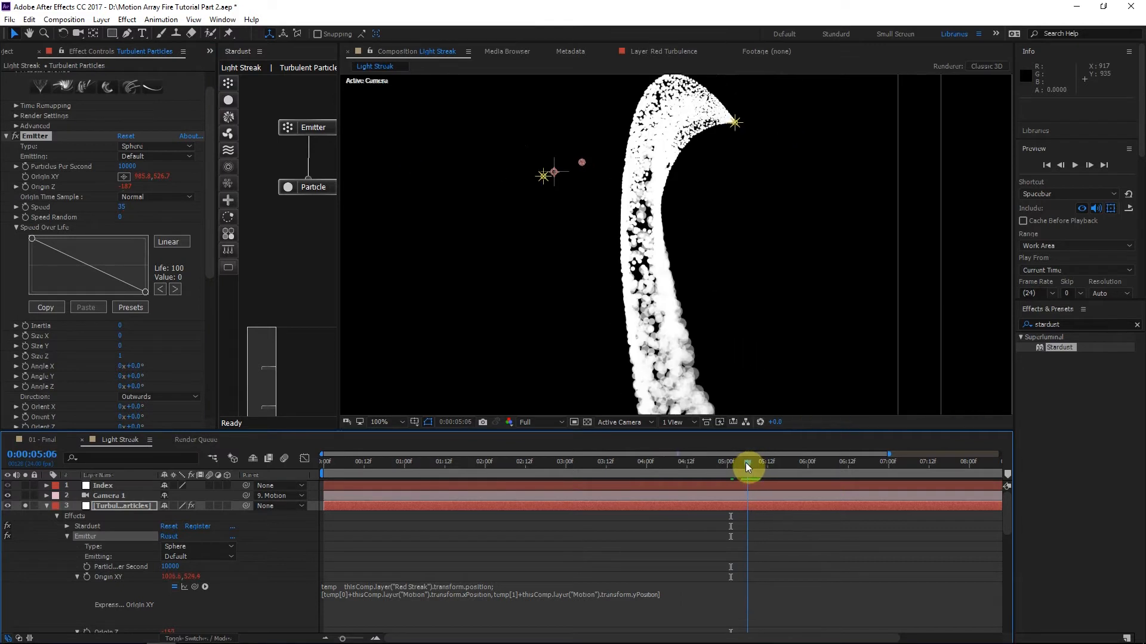
{"action": "key", "text": "comma"}
{"action": "left_click", "coordinate": [751, 467]}
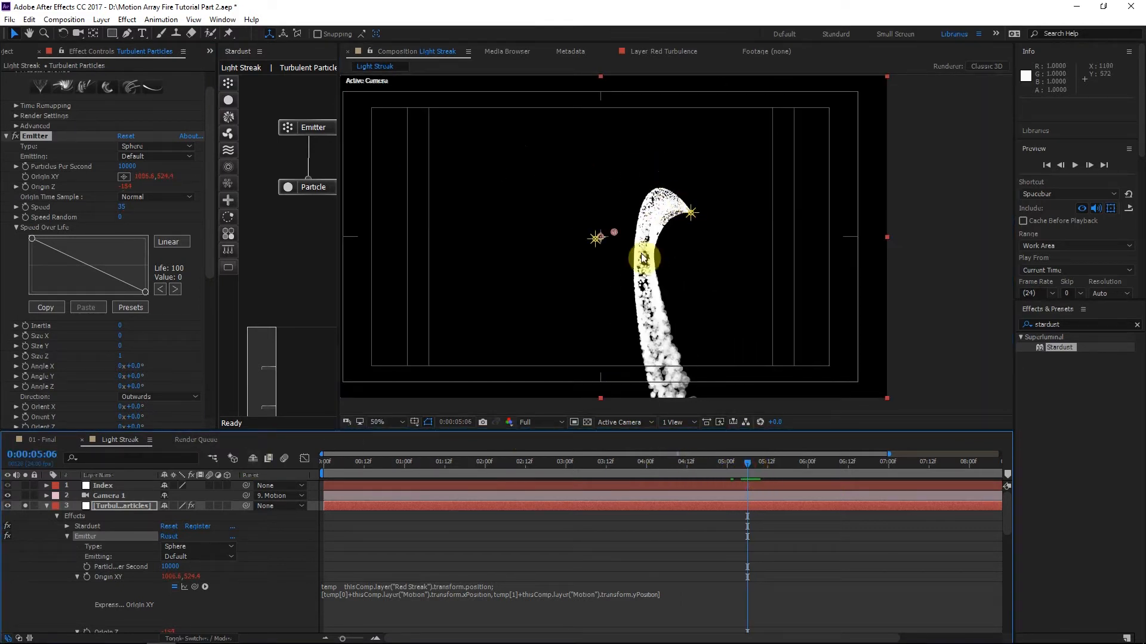
{"action": "left_click", "coordinate": [652, 332]}
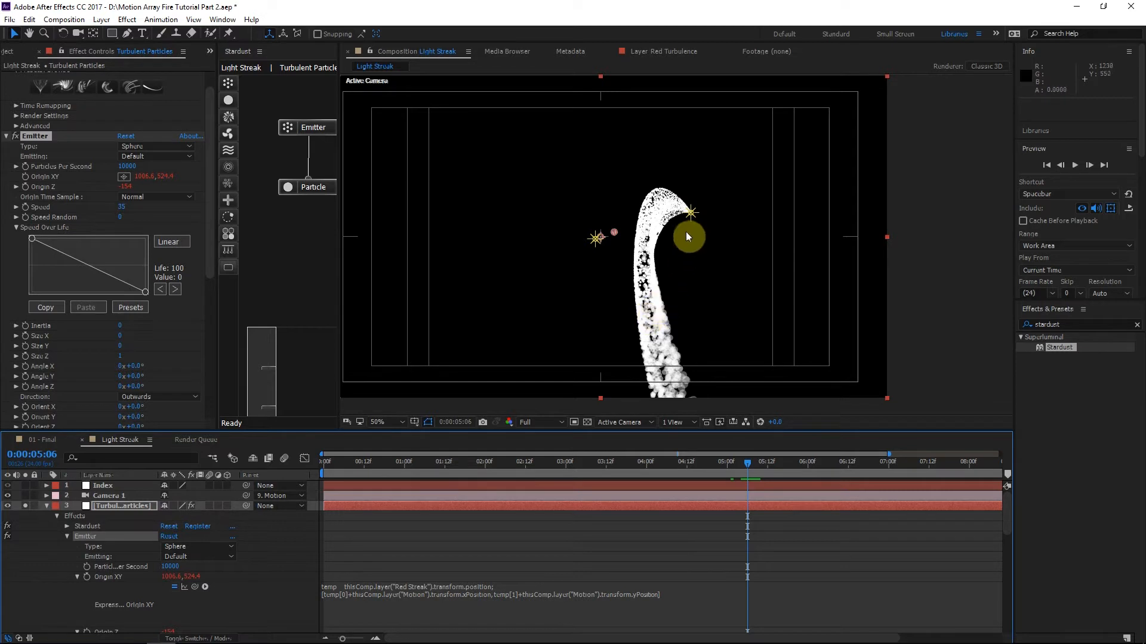
Add a Turbulence node to the Stardust graph and connect it to the Particle node.
{"action": "left_click", "coordinate": [294, 213]}
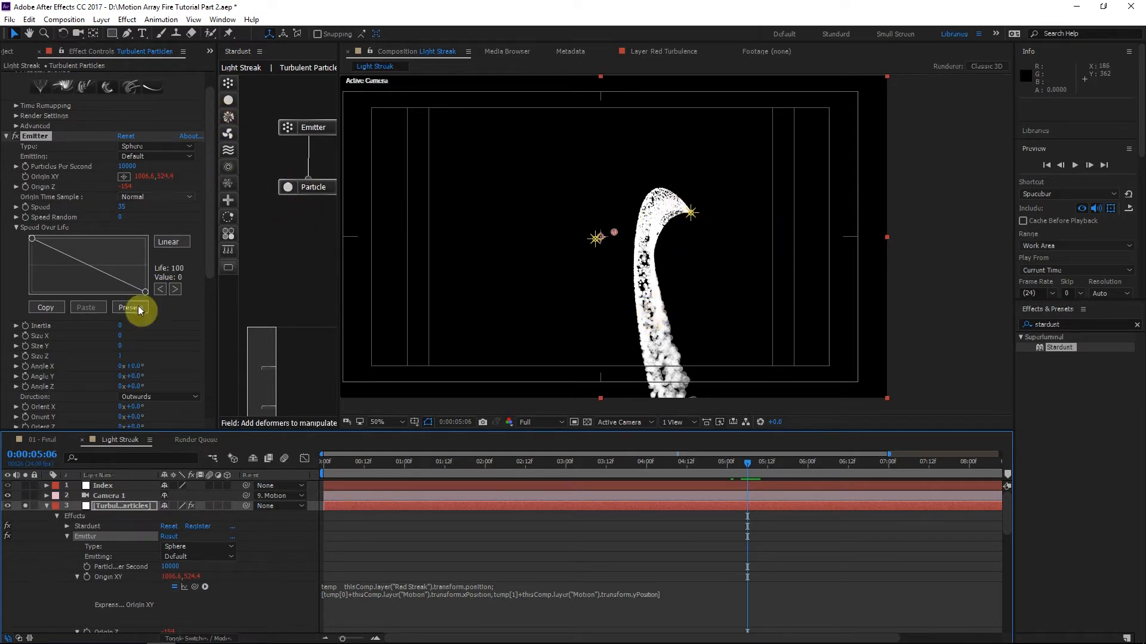
{"action": "scroll", "coordinate": [66, 365], "scroll_direction": "up", "scroll_amount": 2}
{"action": "left_click", "coordinate": [228, 150]}
{"action": "left_click_drag", "start_coordinate": [229, 150], "coordinate": [314, 188]}
{"action": "left_click", "coordinate": [295, 240]}
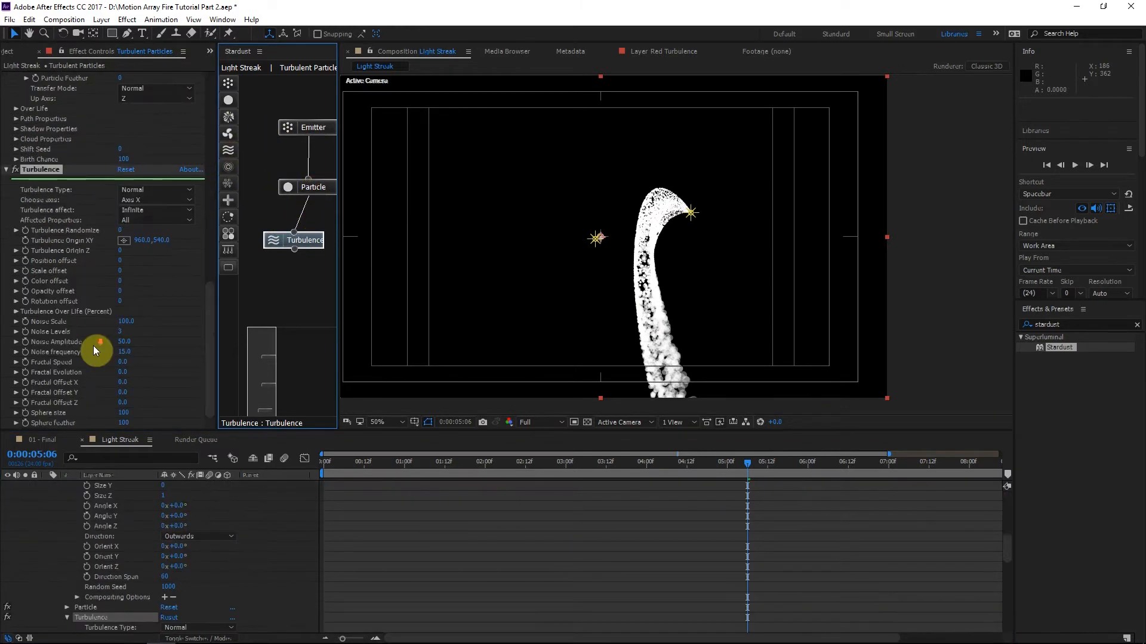
Set the turbulence Position offset to 15 and the Noise Scale to 25.
{"action": "left_click", "coordinate": [120, 262]}
{"action": "type", "text": "15"}
{"action": "key", "text": "Return"}
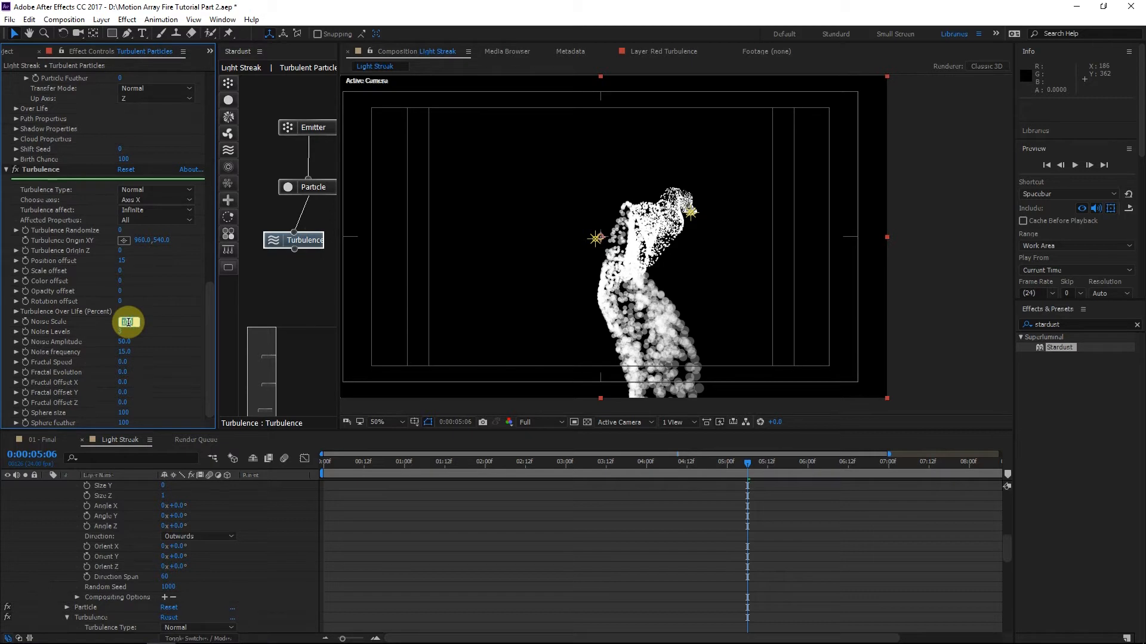
{"action": "left_click_drag", "start_coordinate": [127, 322], "coordinate": [125, 321]}
{"action": "type", "text": "25"}
{"action": "key", "text": "Return"}
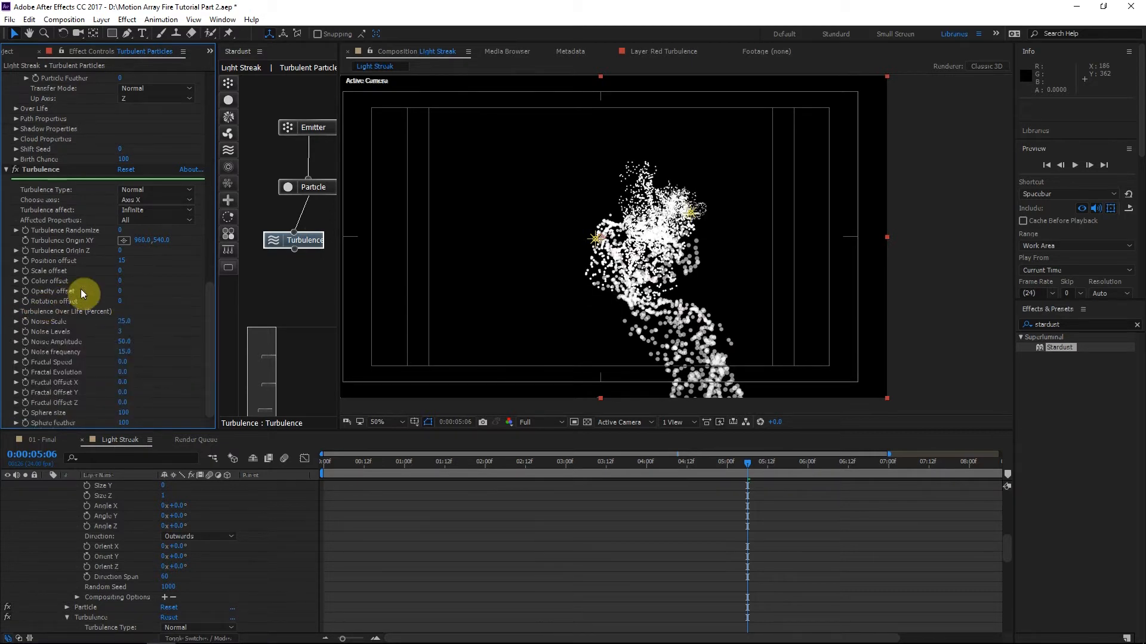
Shape Turbulence Over Life as a Bezier arch starting and ending at 0, with one handle at life 61, value 84.
{"action": "left_click", "coordinate": [17, 311]}
{"action": "mouse_move", "coordinate": [31, 323]}
{"action": "left_mouse_down"}
{"action": "mouse_move", "coordinate": [8, 410]}
{"action": "mouse_move", "coordinate": [31, 313]}
{"action": "left_mouse_up"}
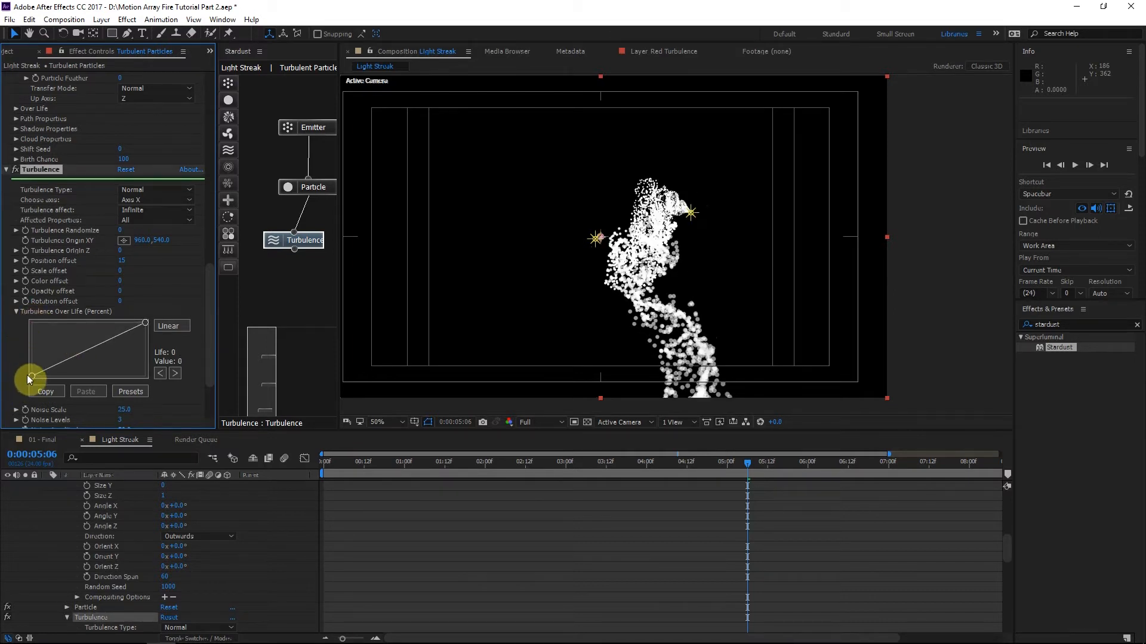
{"action": "left_click_drag", "start_coordinate": [145, 322], "coordinate": [144, 377]}
{"action": "left_click_drag", "start_coordinate": [87, 353], "coordinate": [98, 343]}
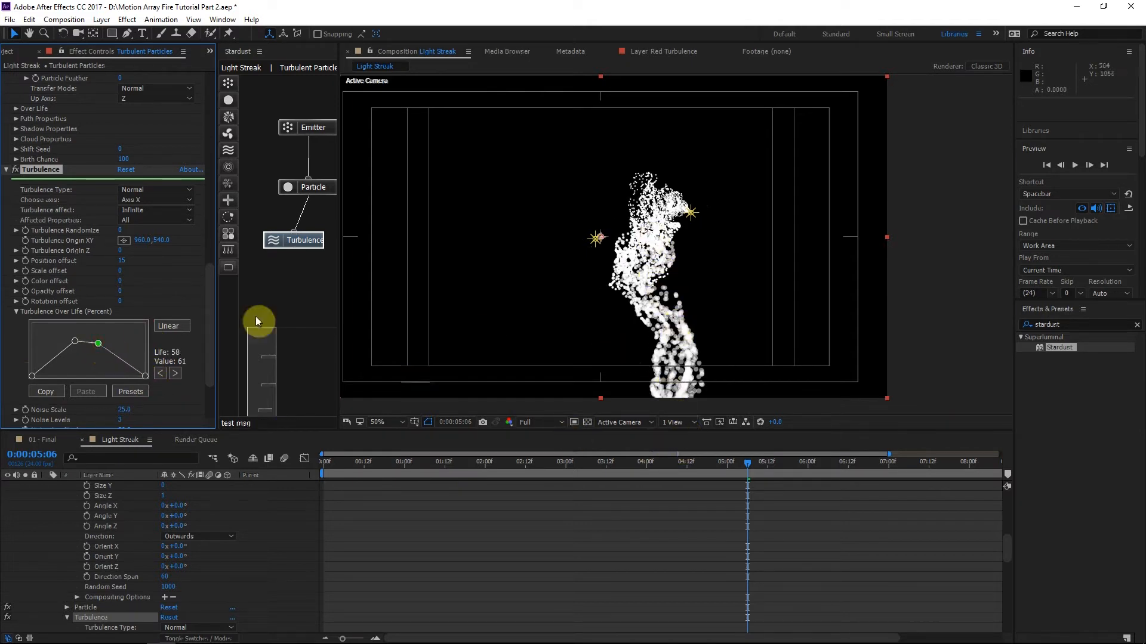
{"action": "left_click", "coordinate": [172, 325]}
{"action": "mouse_move", "coordinate": [99, 341]}
{"action": "left_mouse_down"}
{"action": "mouse_move", "coordinate": [57, 345]}
{"action": "mouse_move", "coordinate": [101, 330]}
{"action": "left_mouse_up"}
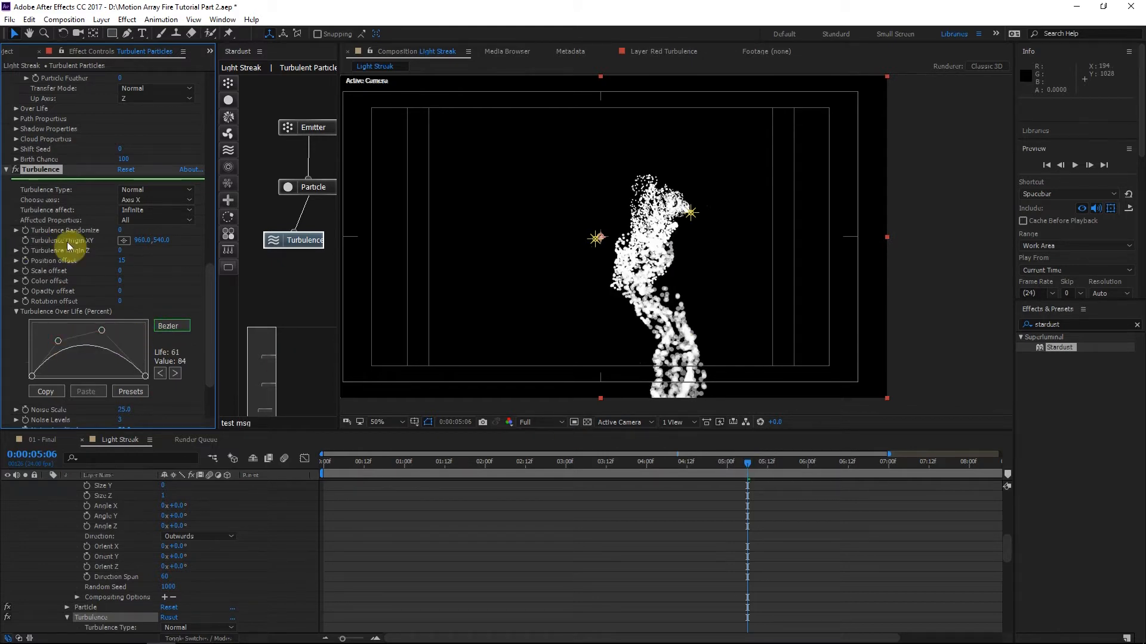
{"action": "left_click_drag", "start_coordinate": [768, 468], "coordinate": [748, 468]}
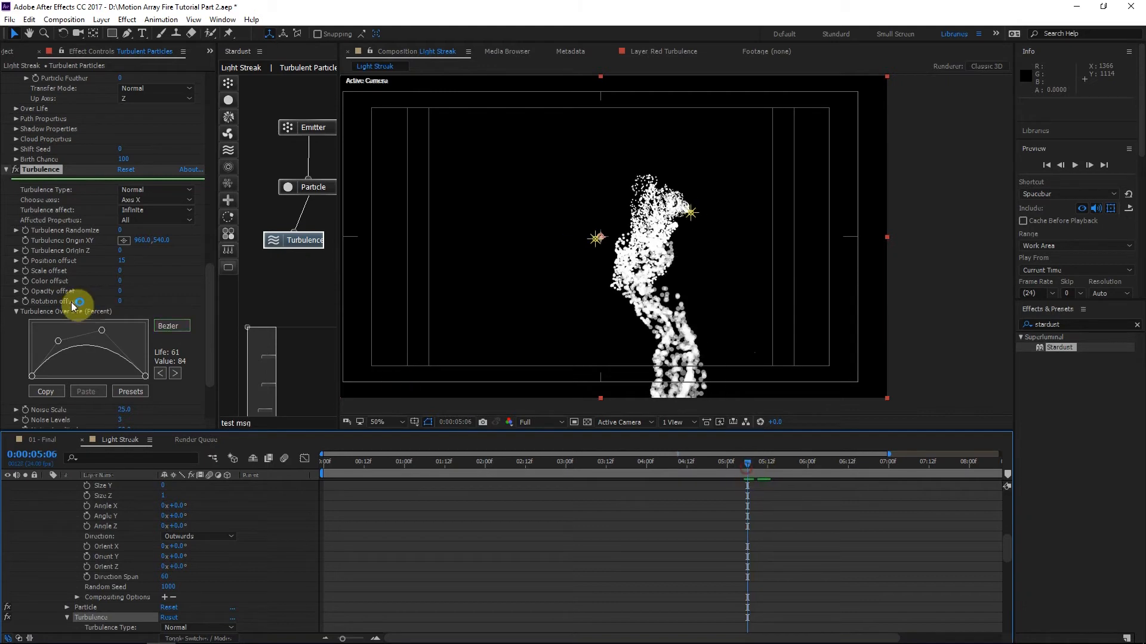
Set the emitter's Particles Per Second to 100000 and the particle Opacity to 15.
{"action": "scroll", "coordinate": [30, 247], "scroll_direction": "up", "scroll_amount": 15}
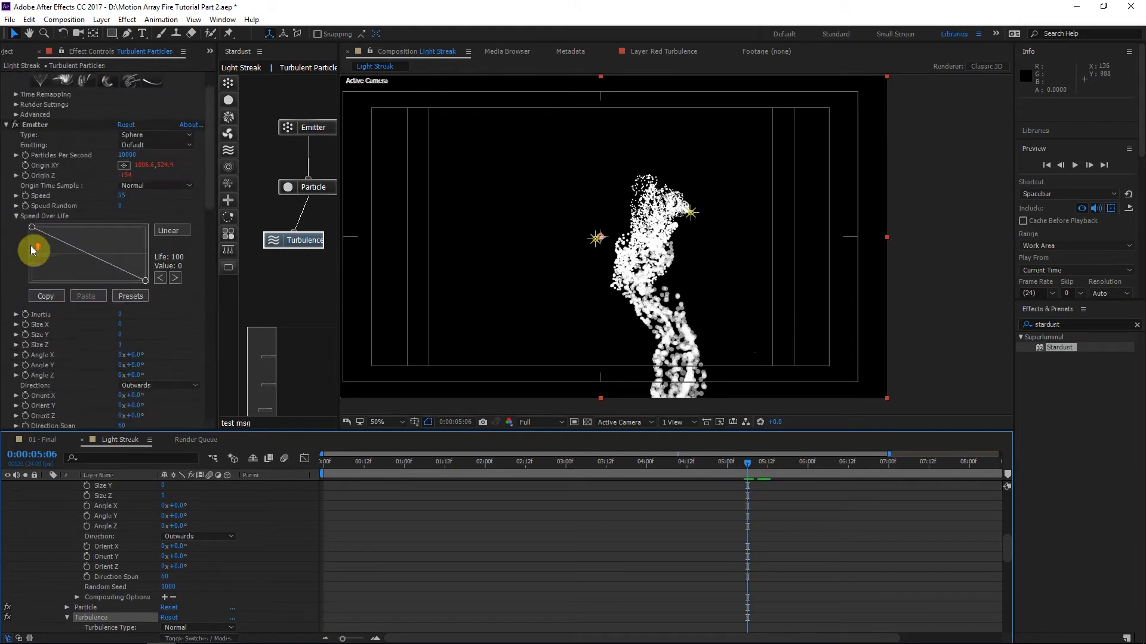
{"action": "left_click", "coordinate": [130, 192]}
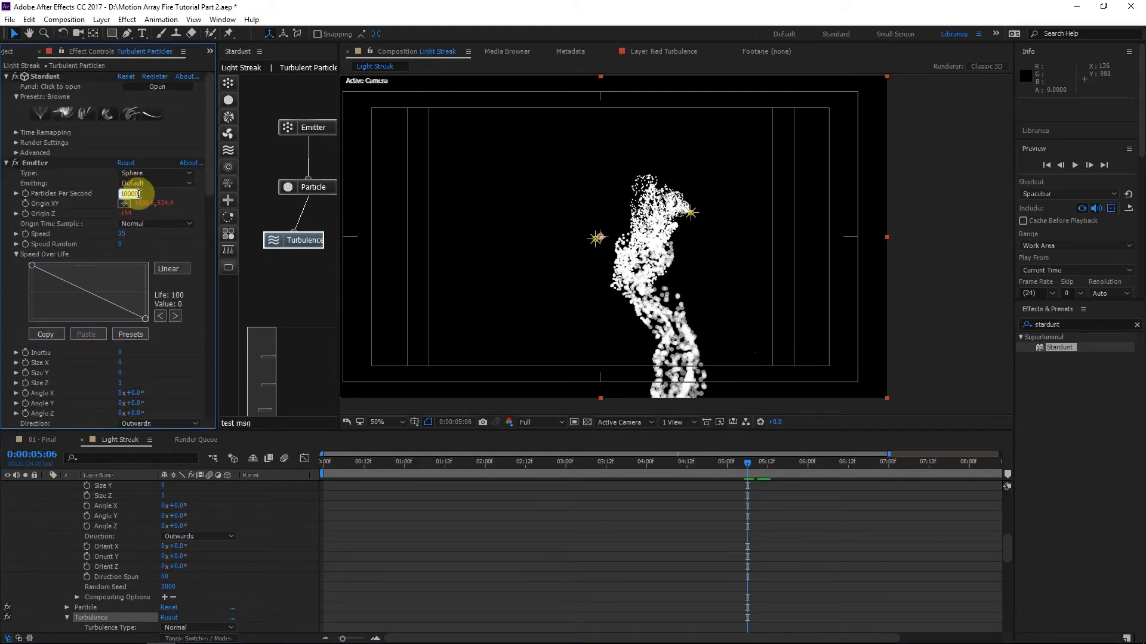
{"action": "type", "text": "100000"}
{"action": "key", "text": "Return"}
{"action": "scroll", "coordinate": [27, 256], "scroll_direction": "down", "scroll_amount": 10}
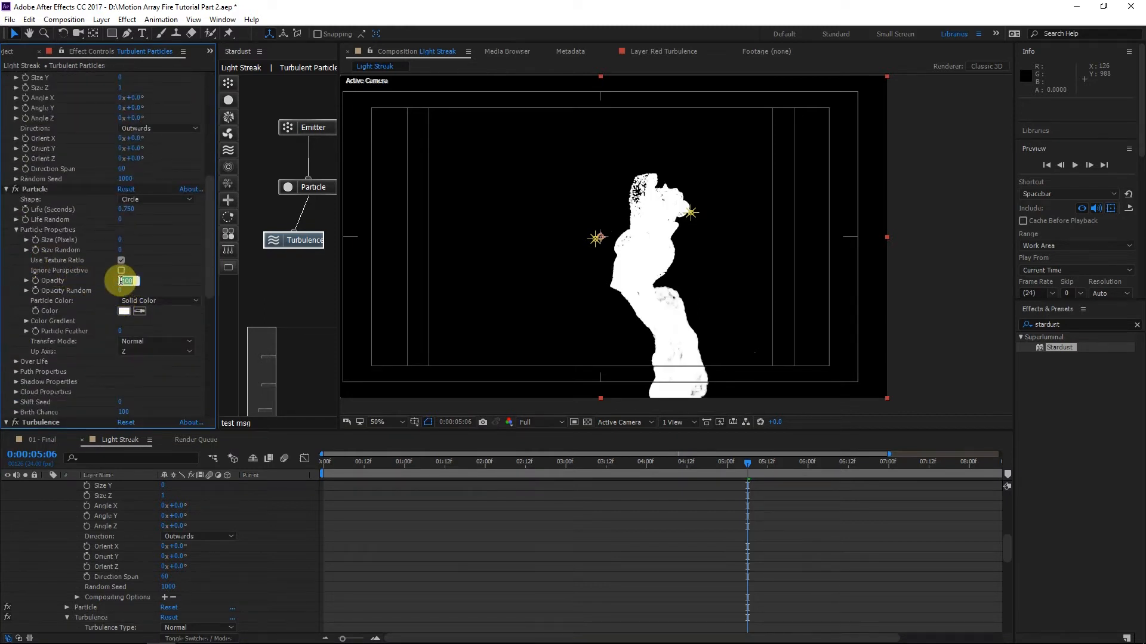
{"action": "type", "text": "15"}
{"action": "key", "text": "Return"}
Reduce the particle Size and set the Particle Feather to 50.
{"action": "scroll", "coordinate": [56, 322], "scroll_direction": "down", "scroll_amount": 3}
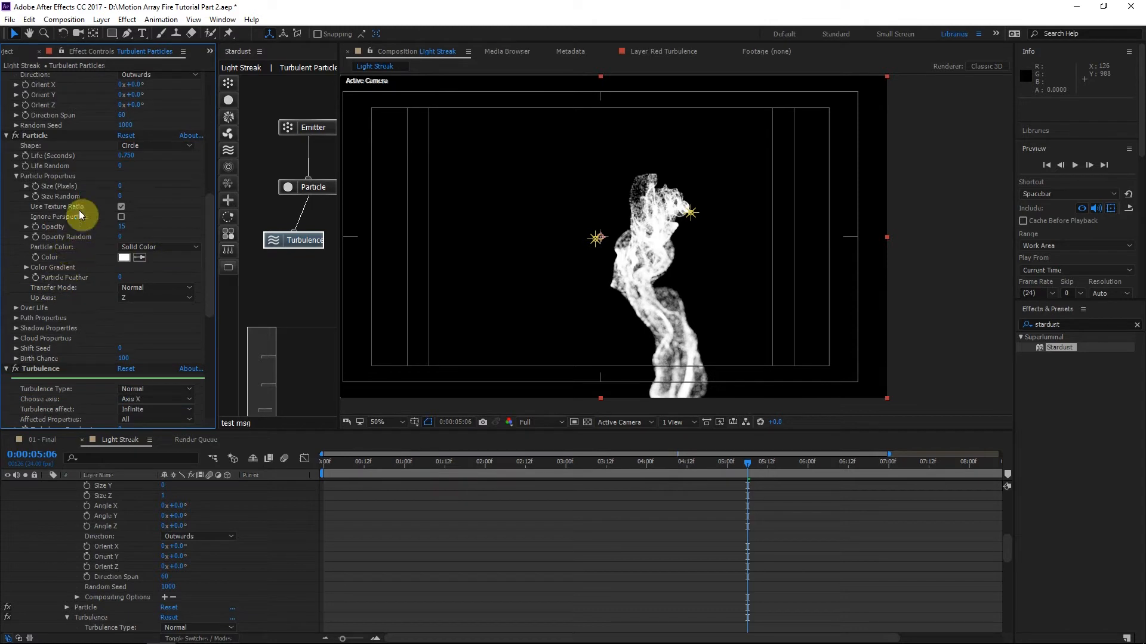
{"action": "left_click", "coordinate": [121, 186]}
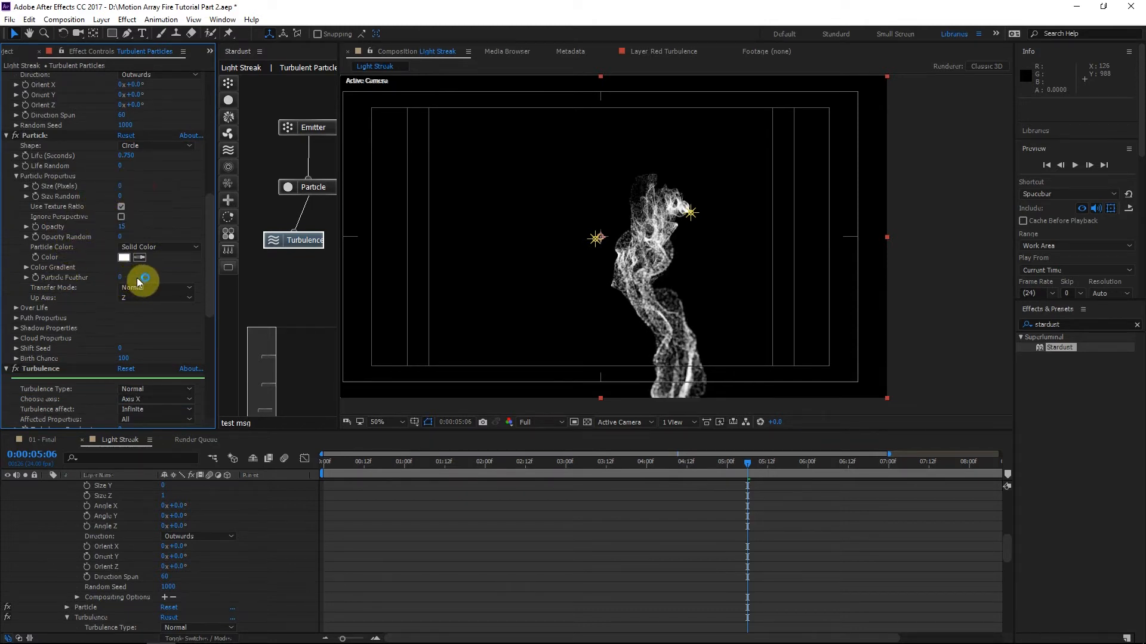
{"action": "type", "text": "50"}
{"action": "key", "text": "Return"}
Examine the turbulent trail at several times, ending with a close view at 0:00:03:05.
{"action": "left_click", "coordinate": [835, 455]}
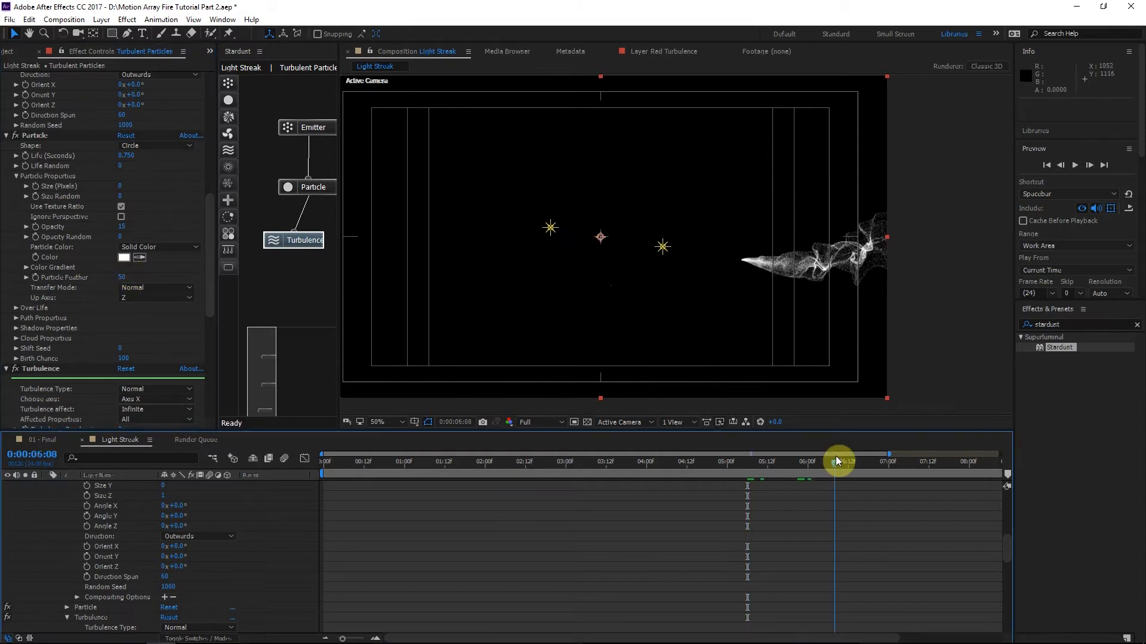
{"action": "left_click_drag", "start_coordinate": [835, 456], "coordinate": [850, 453]}
{"action": "left_click", "coordinate": [851, 457]}
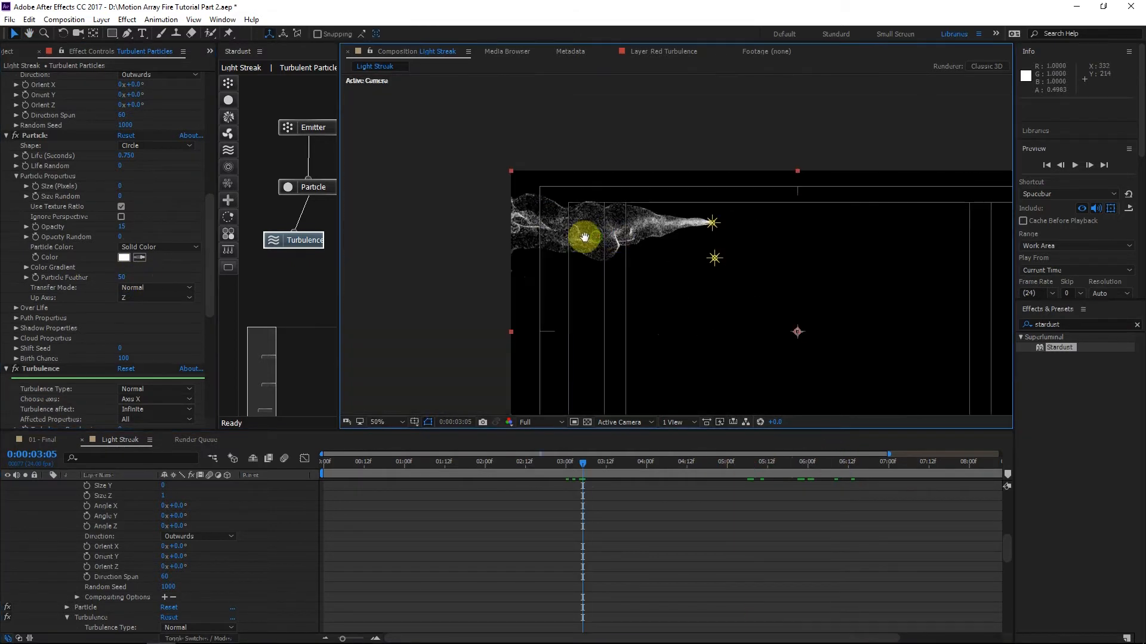
{"action": "scroll", "coordinate": [63, 335], "scroll_direction": "down", "scroll_amount": 8}
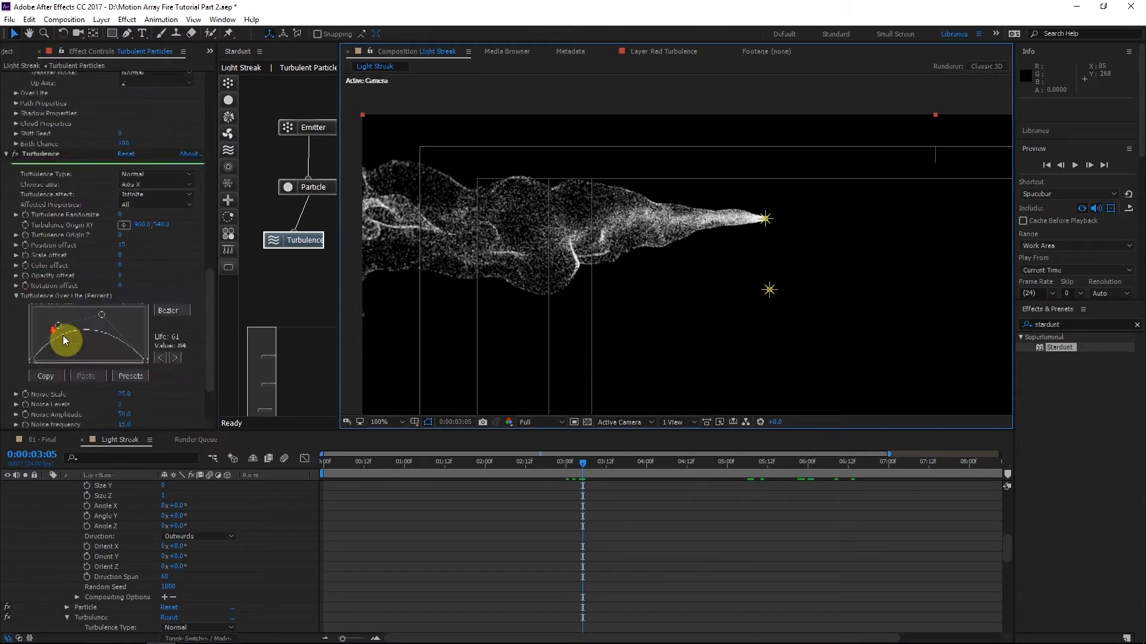
Move the first Turbulence Over Life handle to life 23, value 67, and set the emitter's Speed Random to 28.
{"action": "left_click", "coordinate": [58, 252]}
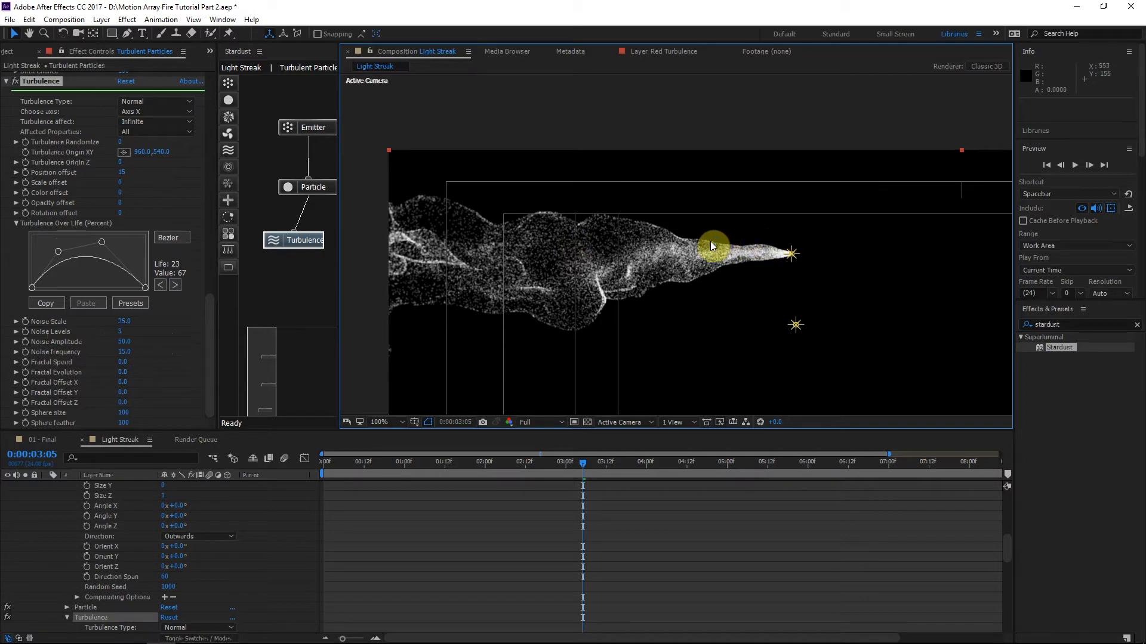
{"action": "scroll", "coordinate": [98, 156], "scroll_direction": "up", "scroll_amount": 10}
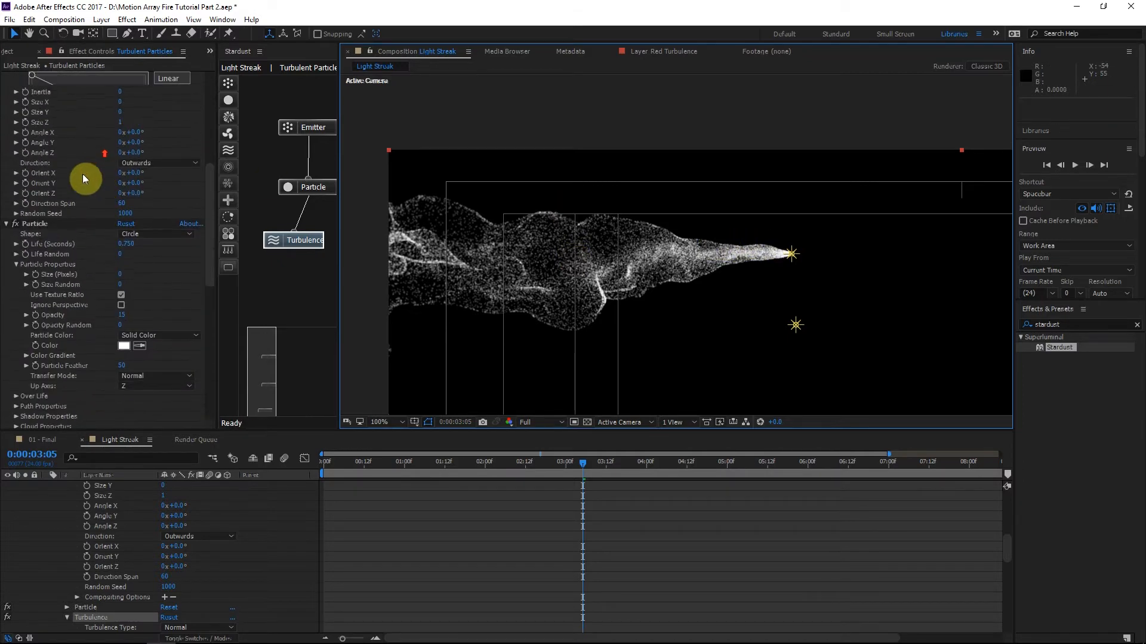
{"action": "scroll", "coordinate": [77, 224], "scroll_direction": "up", "scroll_amount": 6}
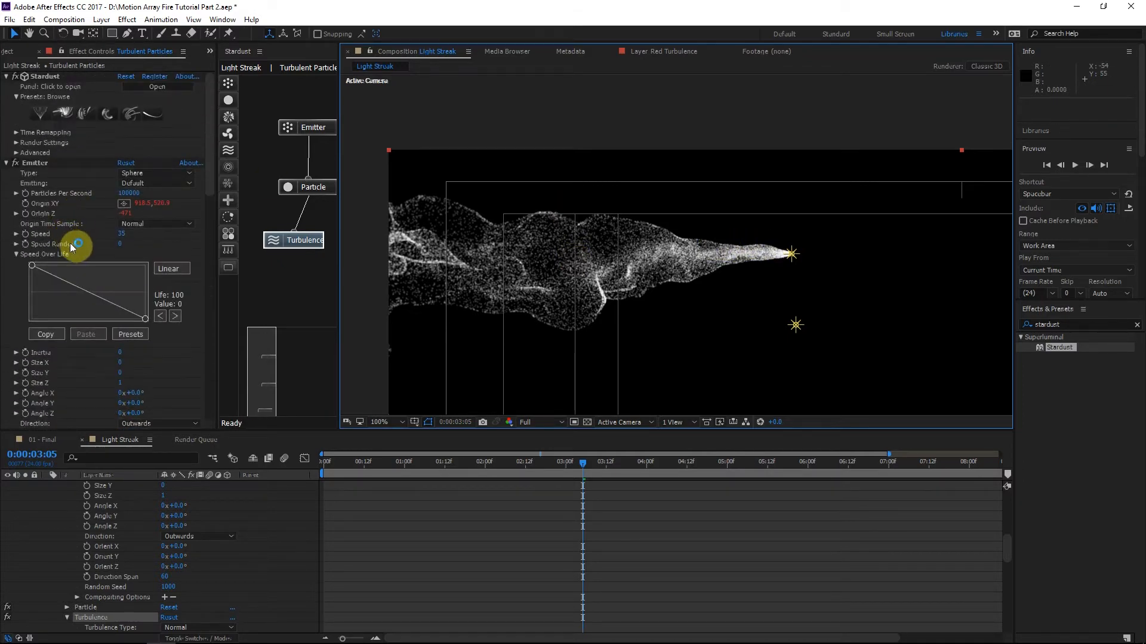
{"action": "left_click_drag", "start_coordinate": [119, 243], "coordinate": [133, 239]}
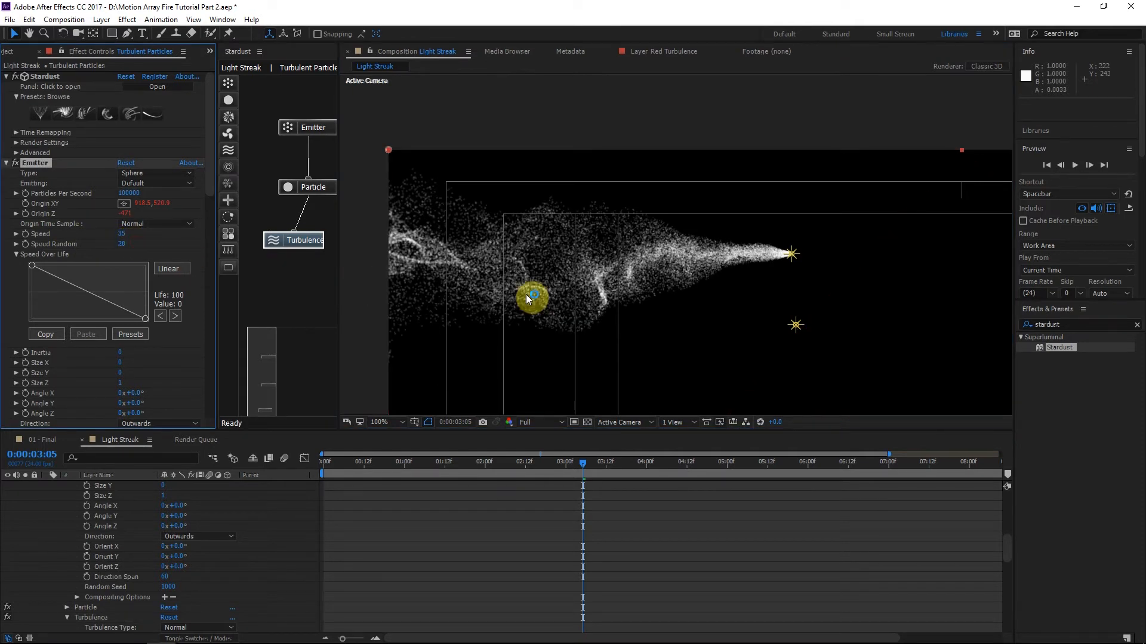
Shape the emitter's Speed Over Life as a falling Bezier curve, with handles near life 12, value 53 and life 81, value 44.
{"action": "scroll", "coordinate": [124, 256], "scroll_direction": "down", "scroll_amount": 15}
{"action": "mouse_move", "coordinate": [125, 247]}
{"action": "left_mouse_down"}
{"action": "mouse_move", "coordinate": [146, 246]}
{"action": "mouse_move", "coordinate": [132, 245]}
{"action": "left_mouse_up"}
{"action": "scroll", "coordinate": [57, 213], "scroll_direction": "up", "scroll_amount": 15}
{"action": "left_click", "coordinate": [57, 278]}
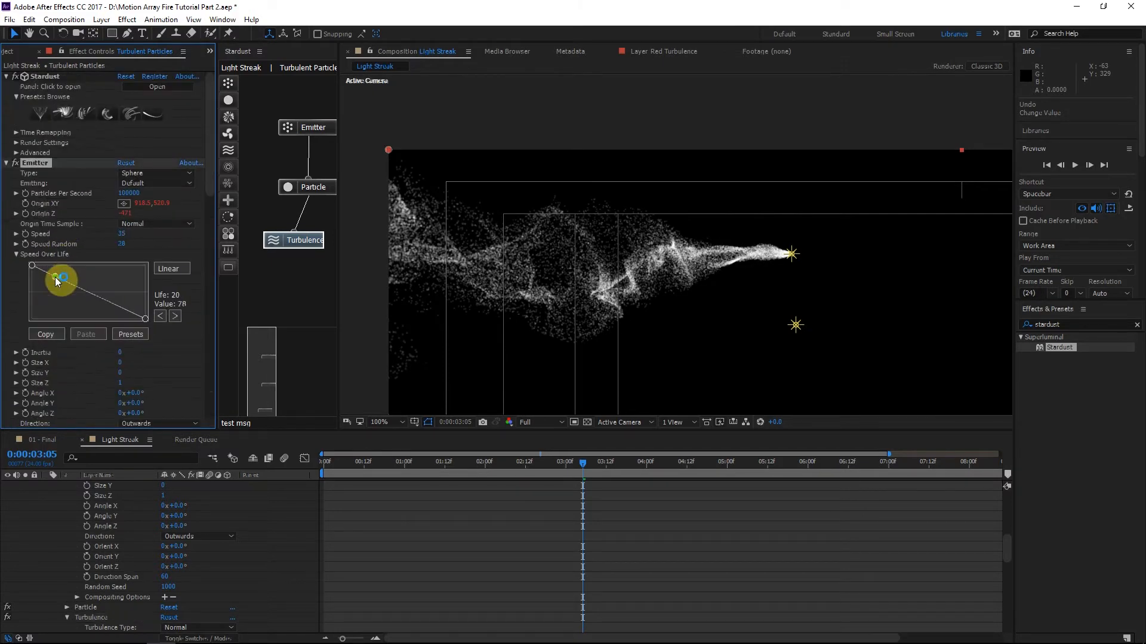
{"action": "left_click", "coordinate": [120, 299]}
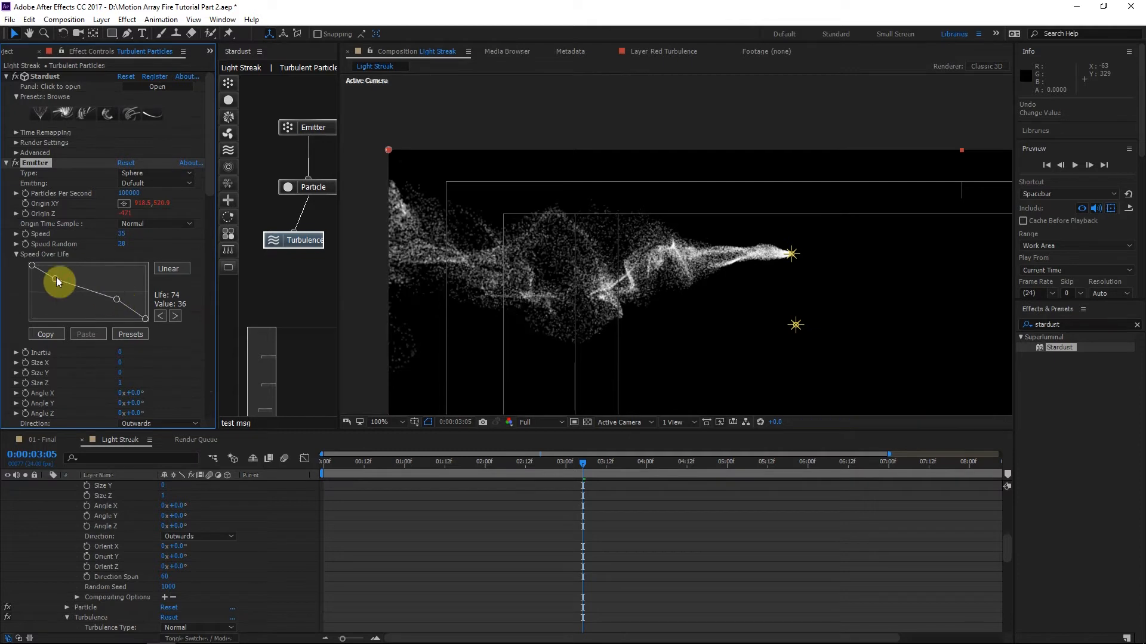
{"action": "mouse_move", "coordinate": [52, 285]}
{"action": "left_mouse_down"}
{"action": "mouse_move", "coordinate": [32, 293]}
{"action": "mouse_move", "coordinate": [44, 293]}
{"action": "left_mouse_up"}
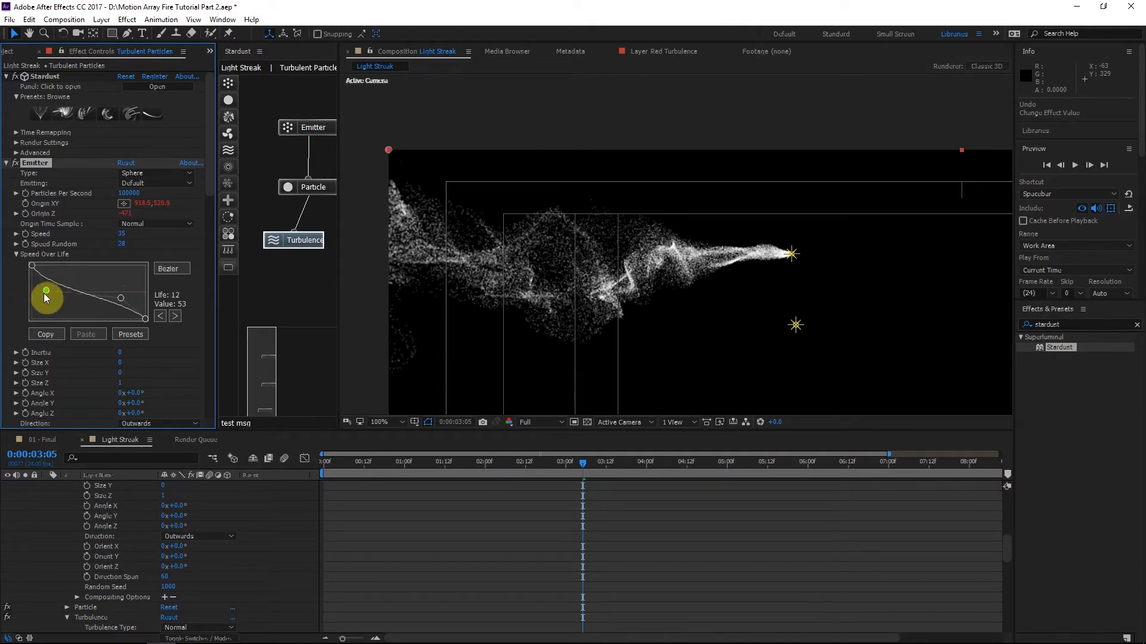
{"action": "left_click_drag", "start_coordinate": [120, 298], "coordinate": [124, 295]}
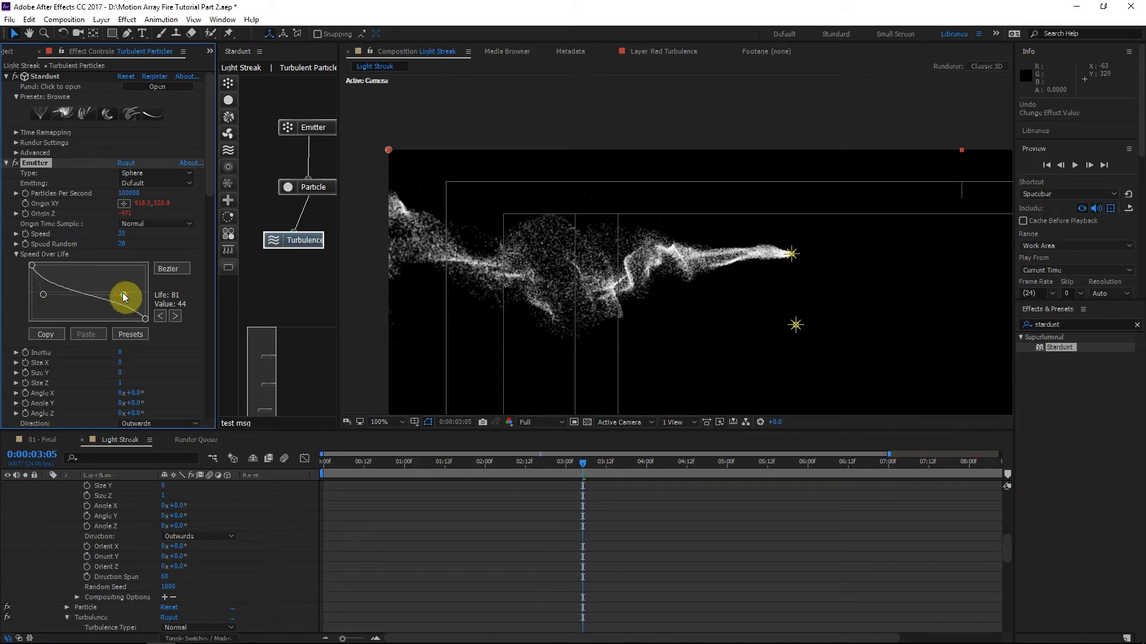
Set the Turbulence Position offset to 20, adjust Noise Scale and Noise Amplitude, and check the trail at 0:00:03:04.
{"action": "left_click", "coordinate": [56, 266]}
{"action": "scroll", "coordinate": [56, 266], "scroll_direction": "down", "scroll_amount": 10}
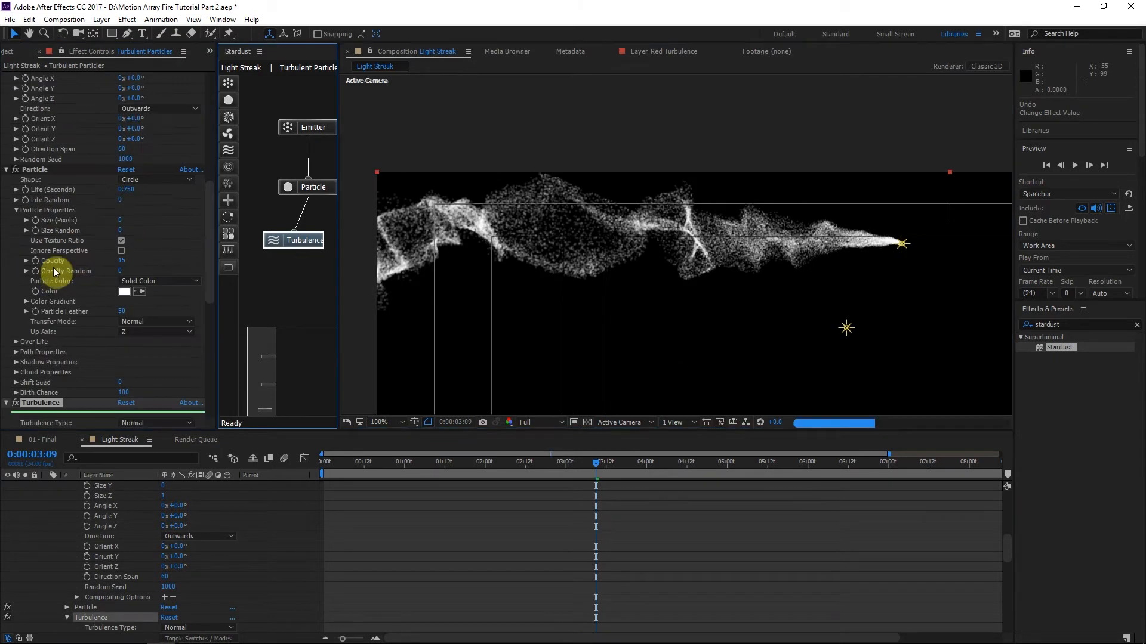
{"action": "left_click", "coordinate": [130, 311]}
{"action": "left_click", "coordinate": [105, 224]}
{"action": "left_click", "coordinate": [120, 162]}
{"action": "type", "text": "15"}
{"action": "left_click", "coordinate": [150, 319]}
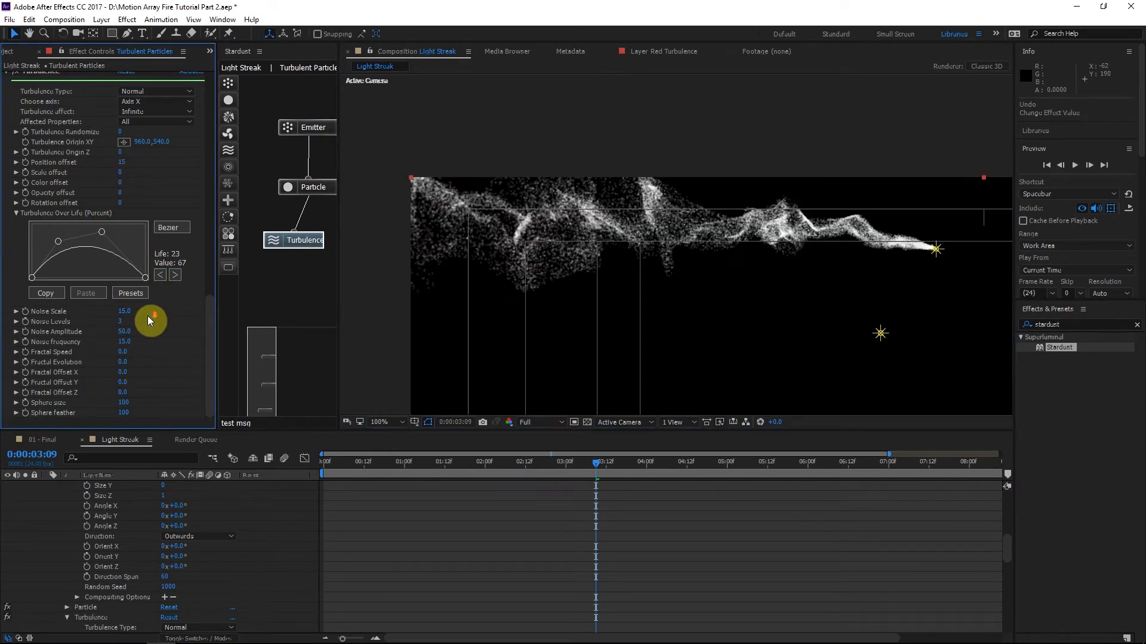
{"action": "left_click_drag", "start_coordinate": [125, 330], "coordinate": [135, 332]}
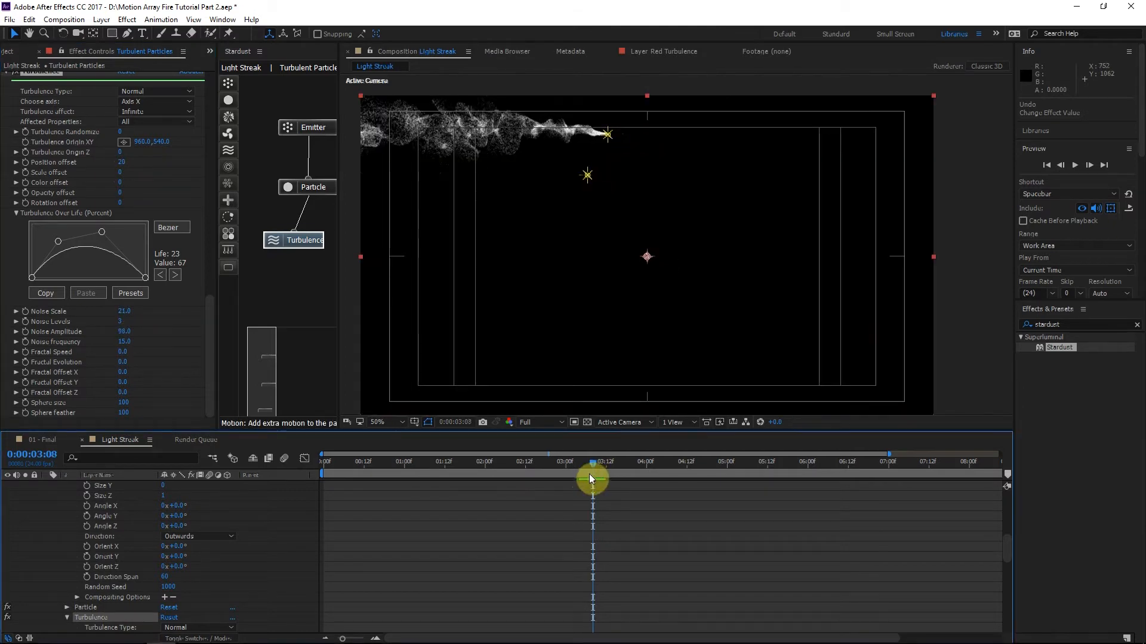
{"action": "left_click_drag", "start_coordinate": [589, 474], "coordinate": [577, 479]}
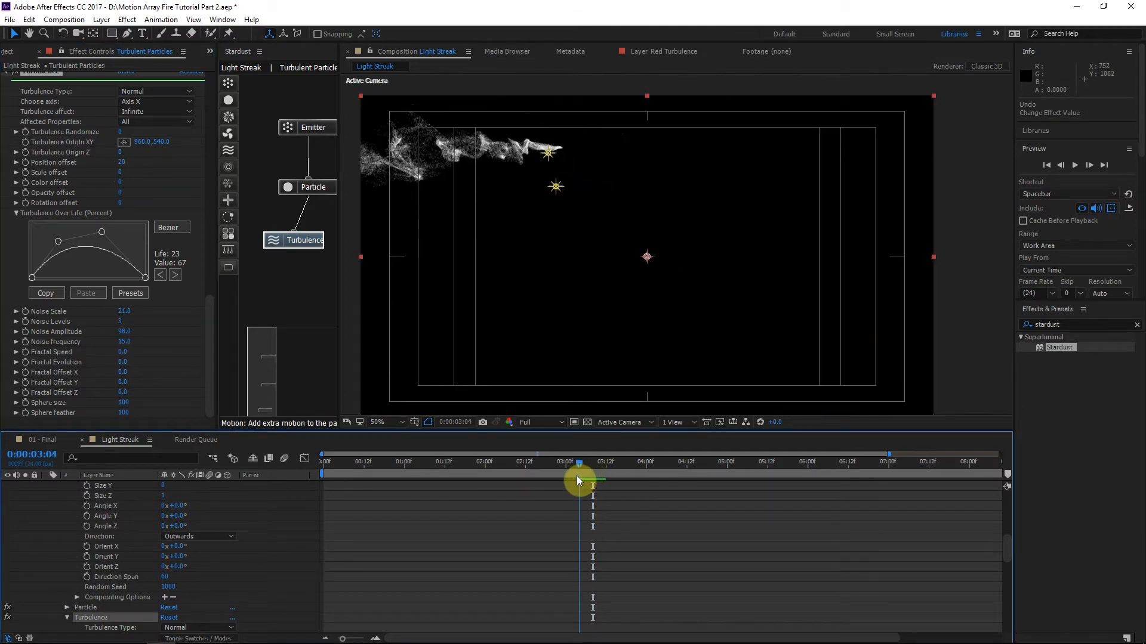
{"action": "scroll", "coordinate": [108, 269], "scroll_direction": "up", "scroll_amount": 4}
Set the Turbulence Noise Scale to 20 and Noise Amplitude to 100, and check the trail at 0:00:03:08.
{"action": "left_click", "coordinate": [55, 220]}
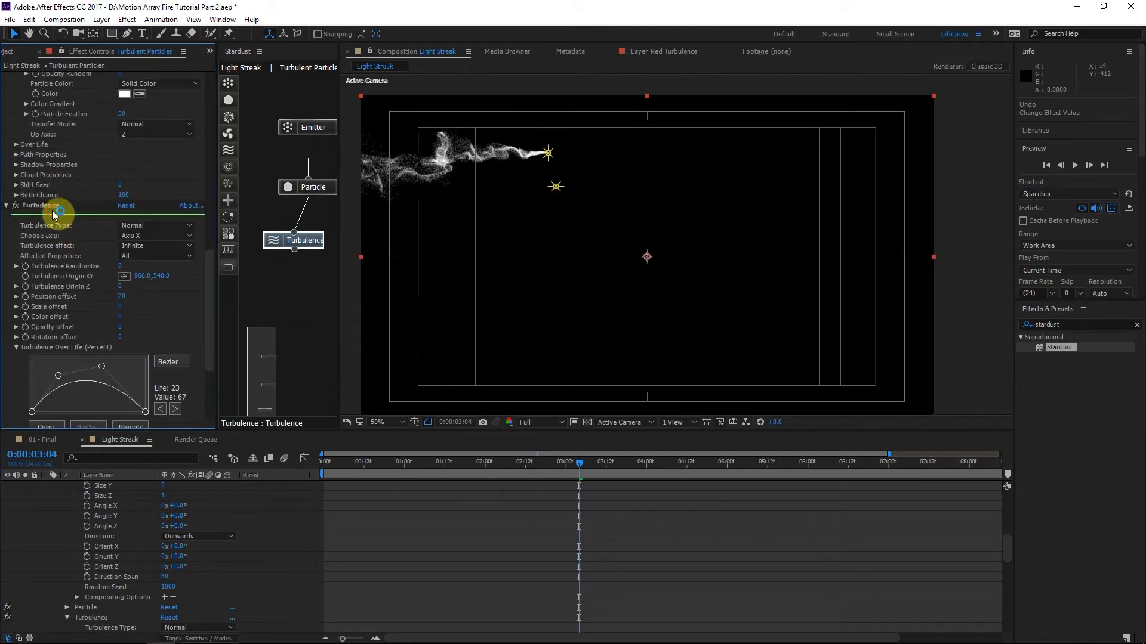
{"action": "left_click", "coordinate": [57, 209]}
{"action": "scroll", "coordinate": [79, 258], "scroll_direction": "down", "scroll_amount": 2}
{"action": "left_click", "coordinate": [121, 245]}
{"action": "scroll", "coordinate": [76, 393], "scroll_direction": "down", "scroll_amount": 1}
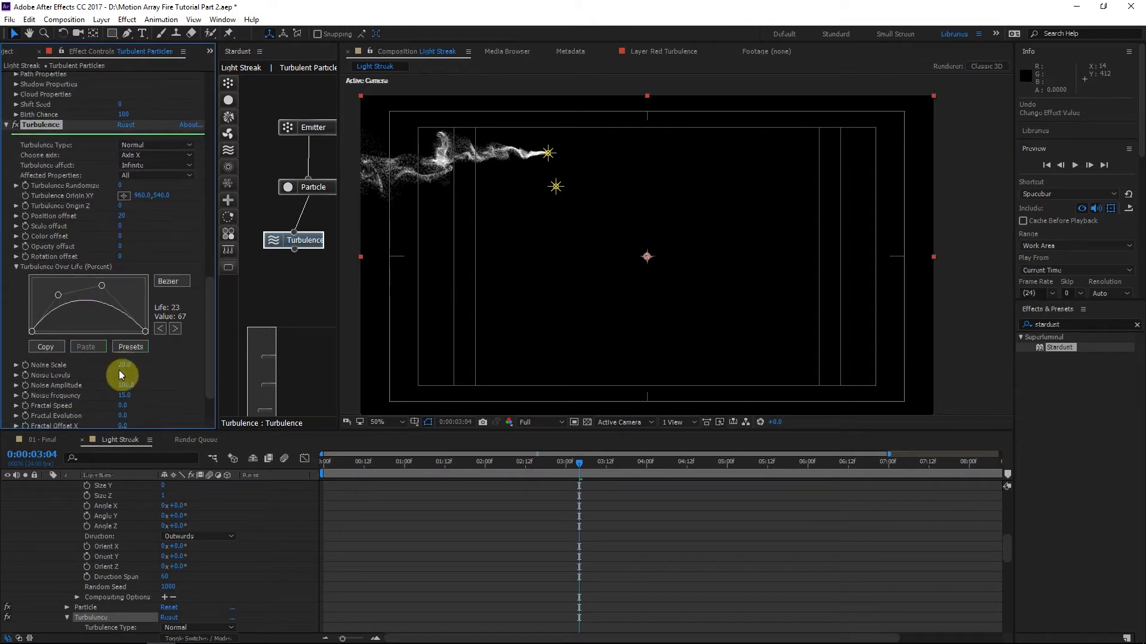
{"action": "left_click", "coordinate": [116, 385]}
{"action": "scroll", "coordinate": [84, 381], "scroll_direction": "down", "scroll_amount": 2}
{"action": "scroll", "coordinate": [133, 348], "scroll_direction": "up", "scroll_amount": 7}
{"action": "left_click_drag", "start_coordinate": [596, 467], "coordinate": [592, 468]}
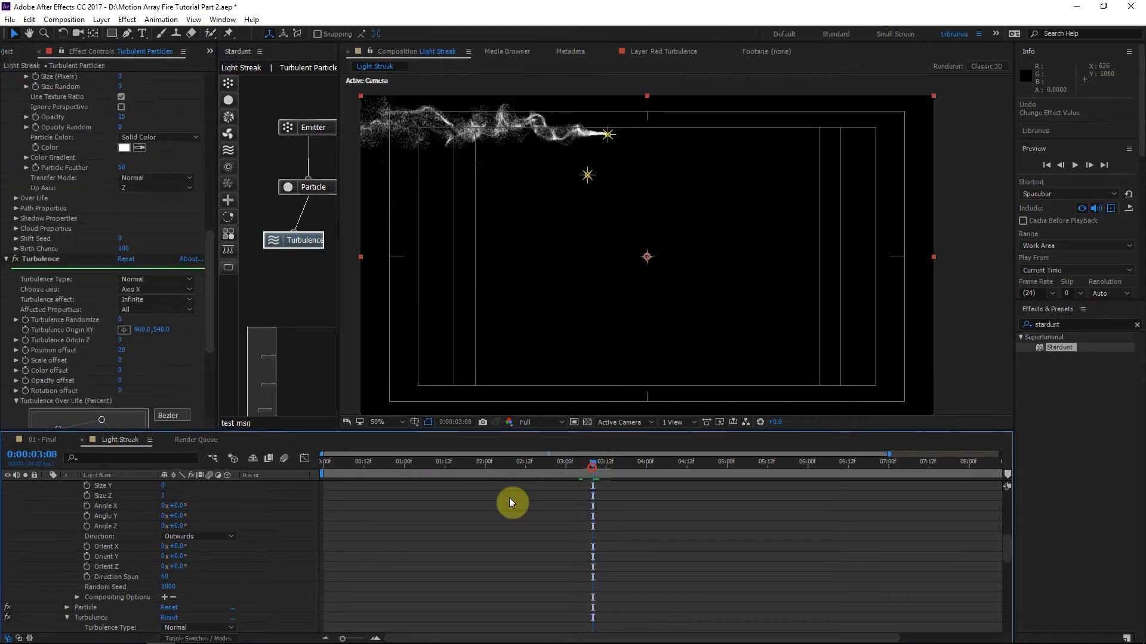
Collapse the Turbulent Particles layer and turn off its solo to show all the light streak layers.
{"action": "scroll", "coordinate": [54, 502], "scroll_direction": "up", "scroll_amount": 5}
{"action": "left_click", "coordinate": [47, 506]}
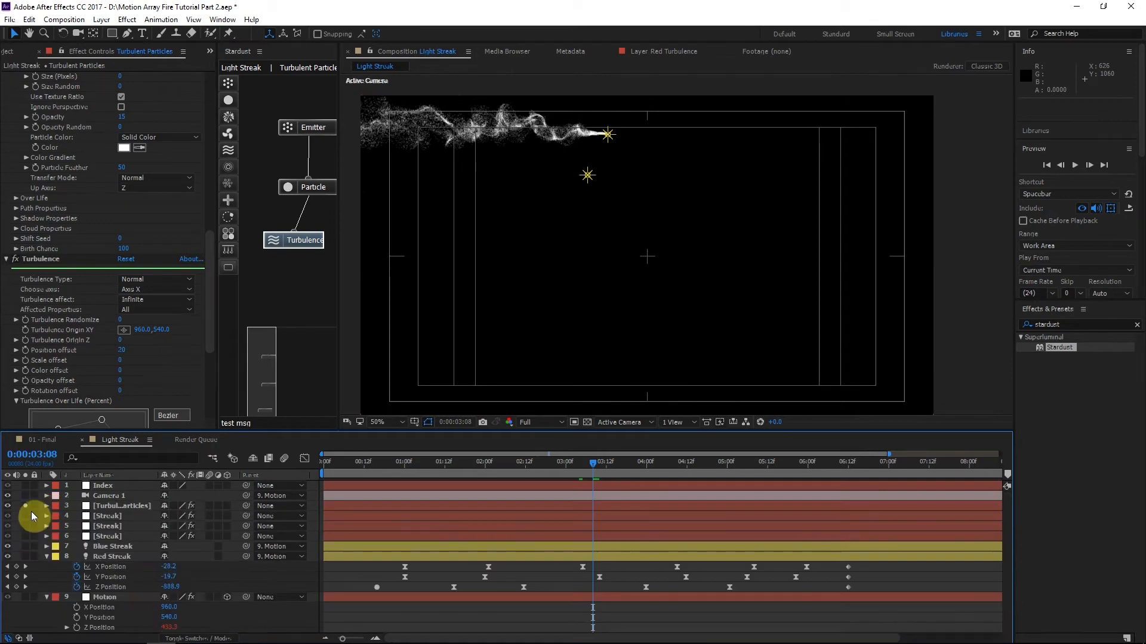
{"action": "left_click", "coordinate": [24, 507]}
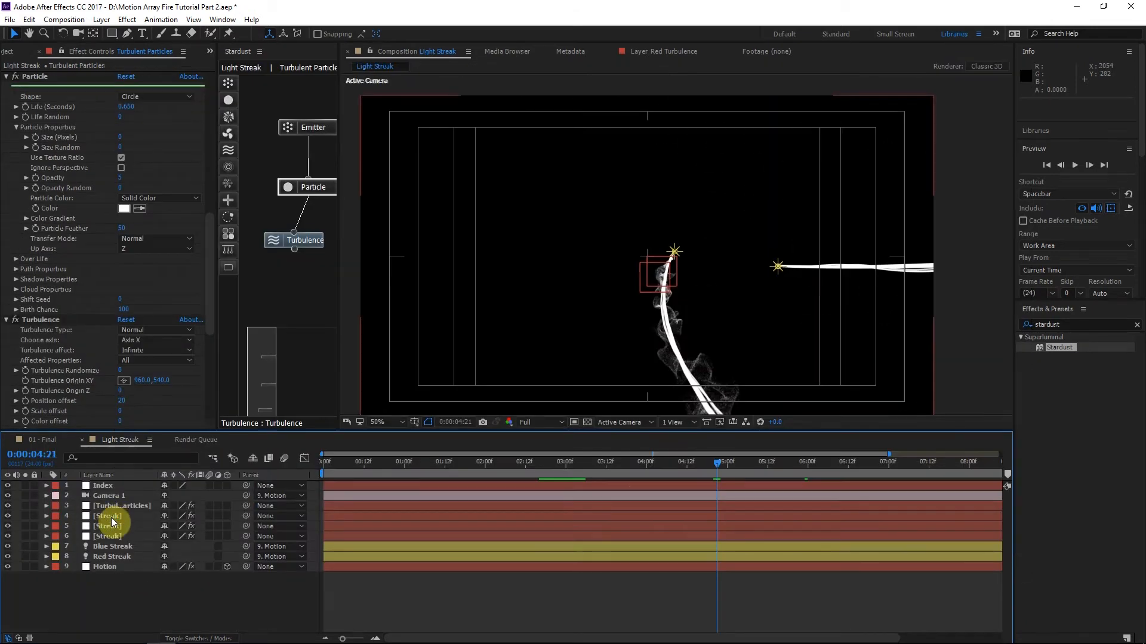
Create a white 1920 x 1080 solid named Sparks above the uppermost Streak layer and apply Stardust to it.
{"action": "left_click", "coordinate": [108, 516]}
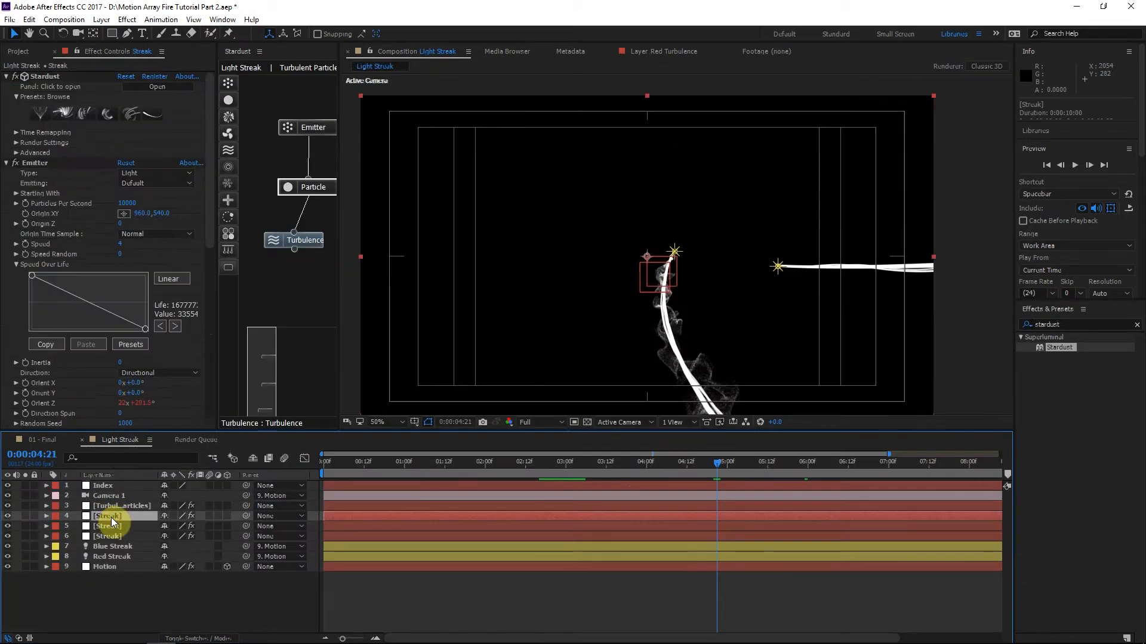
{"action": "key", "text": "ctrl+y"}
{"action": "key", "text": "BackSpace"}
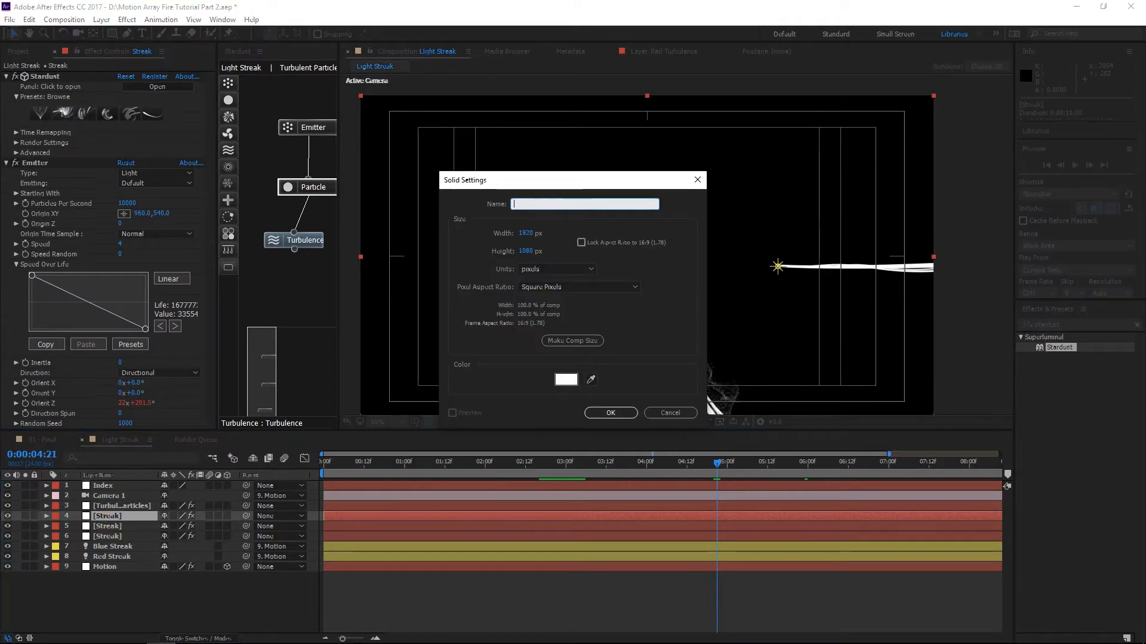
{"action": "type", "text": "Sparks"}
{"action": "key", "text": "Return"}
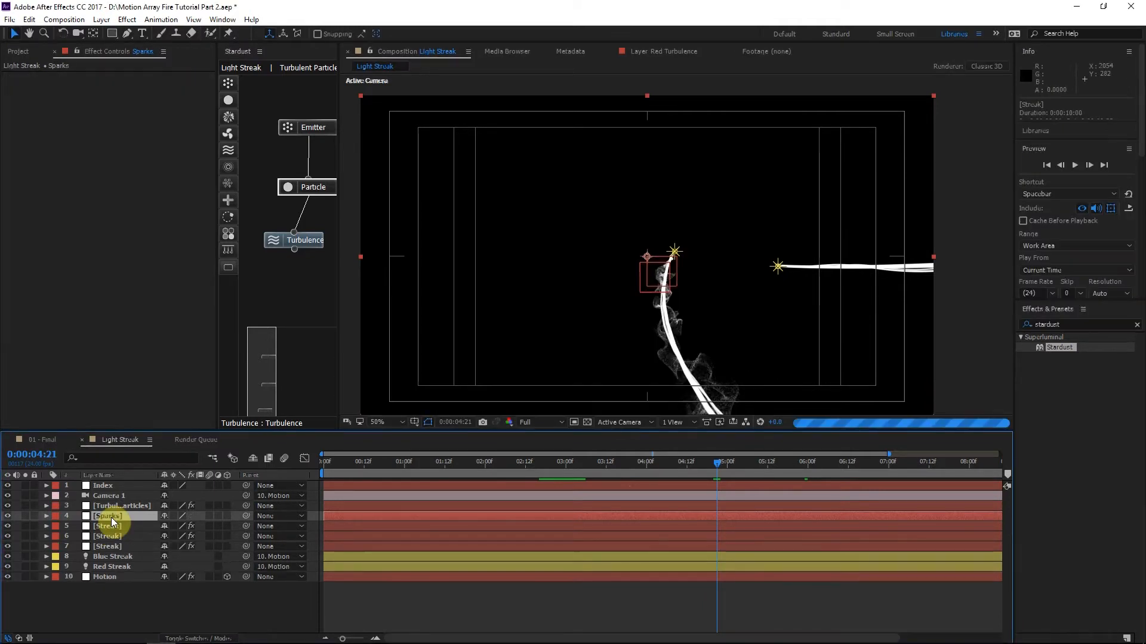
{"action": "double_click", "coordinate": [1060, 348]}
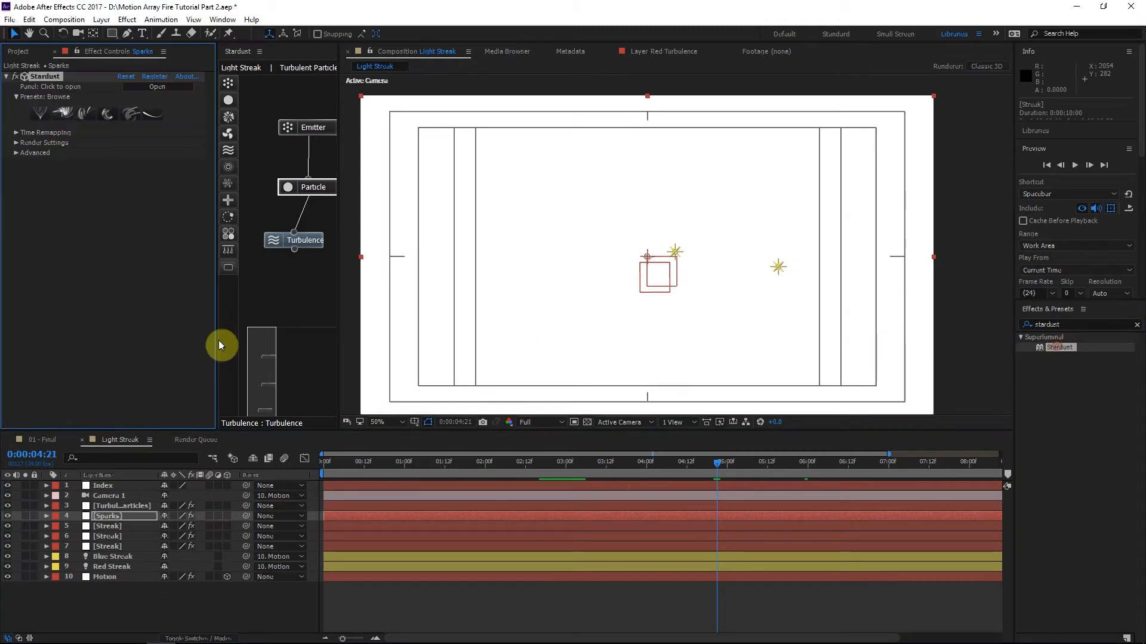
Set the Sparks emitter's Type to Light, with particle Size 1 and Particle Feather 50.
{"action": "left_click", "coordinate": [155, 173]}
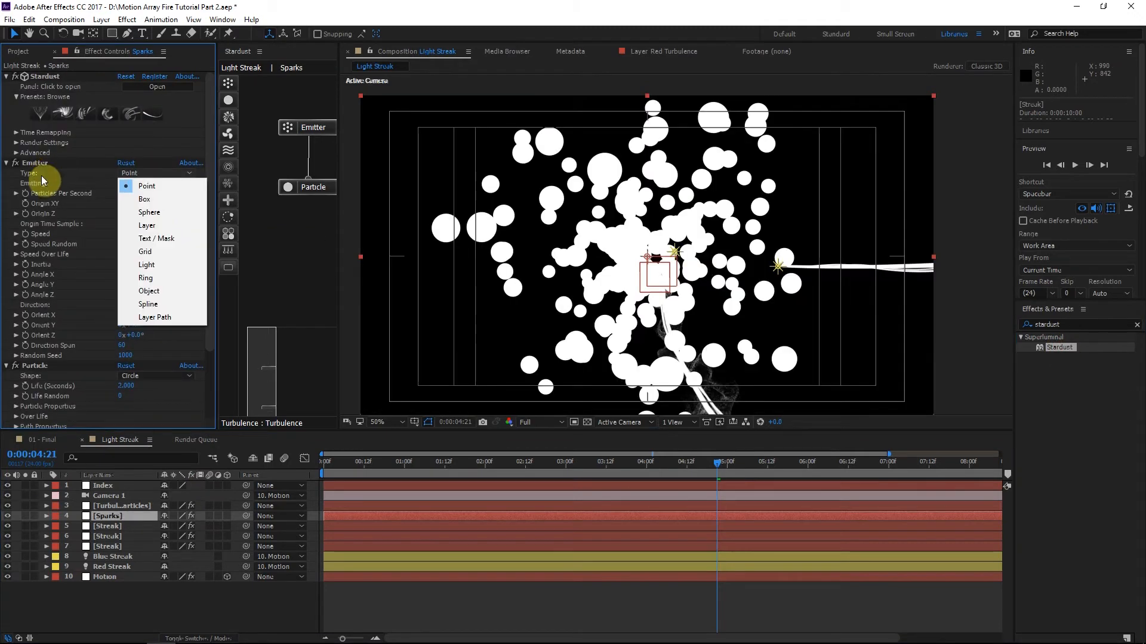
{"action": "left_click", "coordinate": [146, 264]}
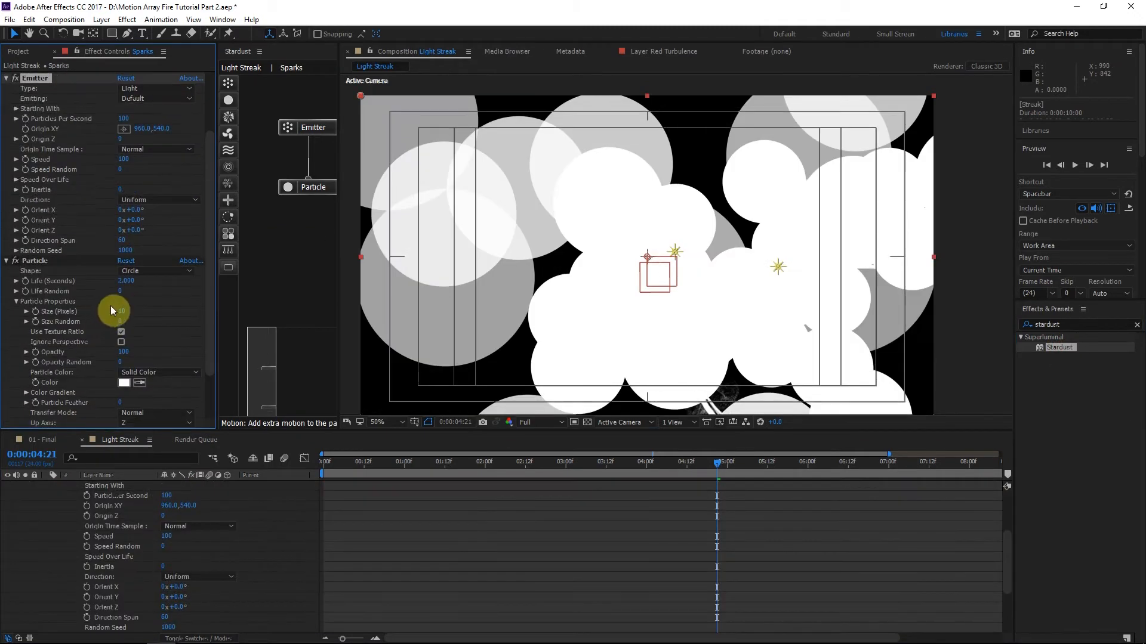
{"action": "key", "text": "Return"}
{"action": "scroll", "coordinate": [123, 313], "scroll_direction": "down", "scroll_amount": 3}
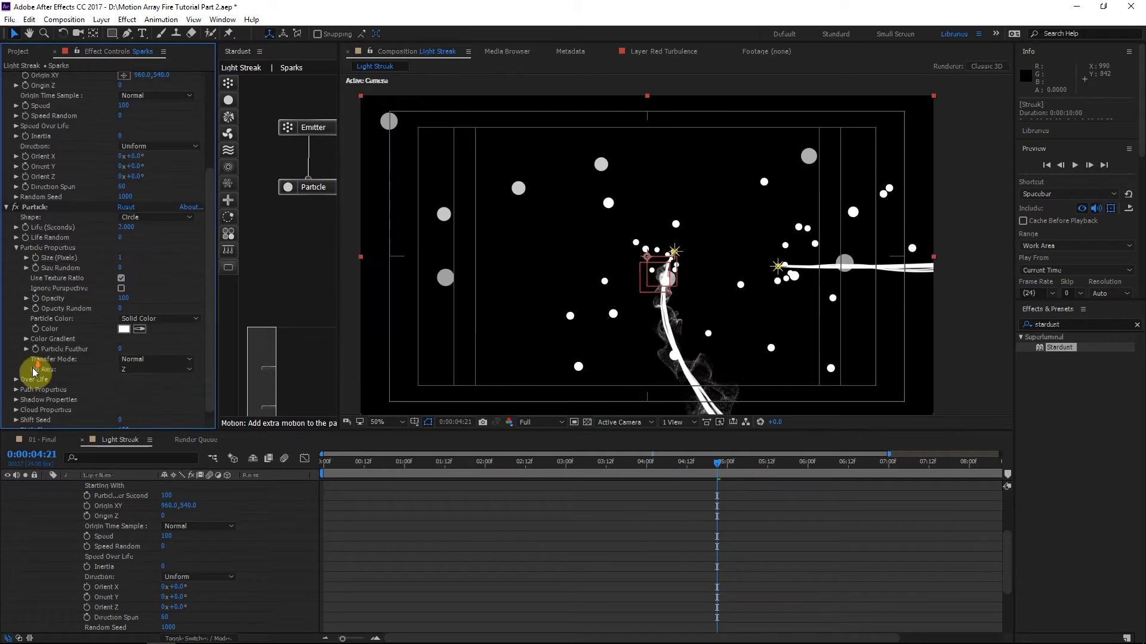
{"action": "scroll", "coordinate": [121, 348], "scroll_direction": "up", "scroll_amount": 6}
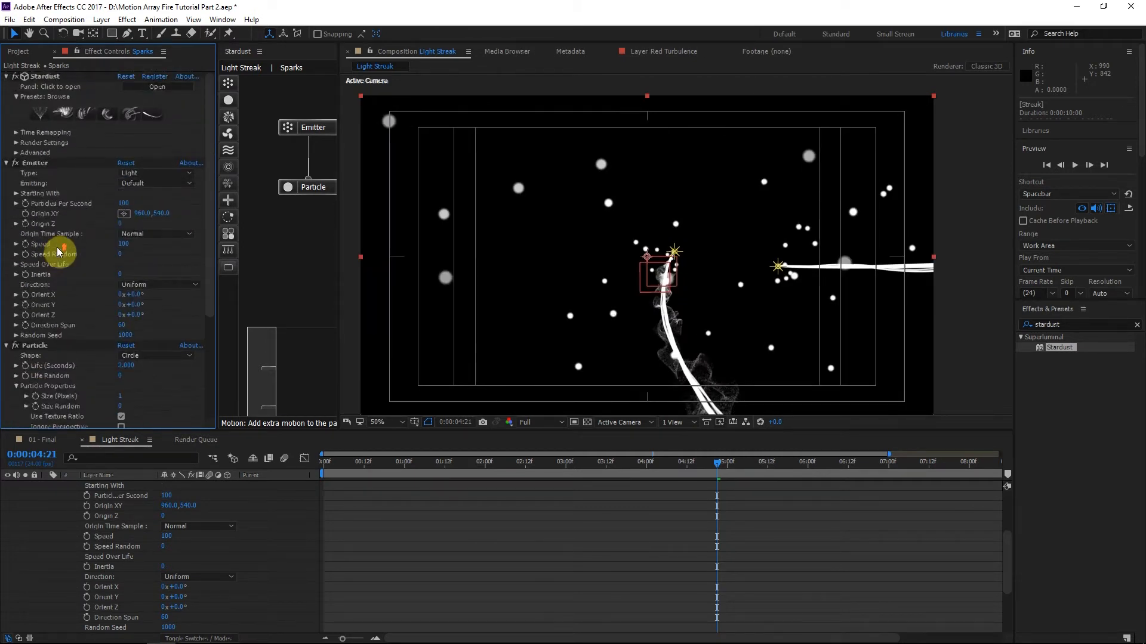
Set the Sparks emitter's Speed to 10 and Speed Random to 50.
{"action": "left_click_drag", "start_coordinate": [123, 244], "coordinate": [68, 237]}
{"action": "left_click", "coordinate": [120, 254]}
{"action": "type", "text": "50"}
{"action": "key", "text": "Return"}
Reduce the Sparks particle Size and set Size Random to 50.
{"action": "scroll", "coordinate": [119, 318], "scroll_direction": "down", "scroll_amount": 4}
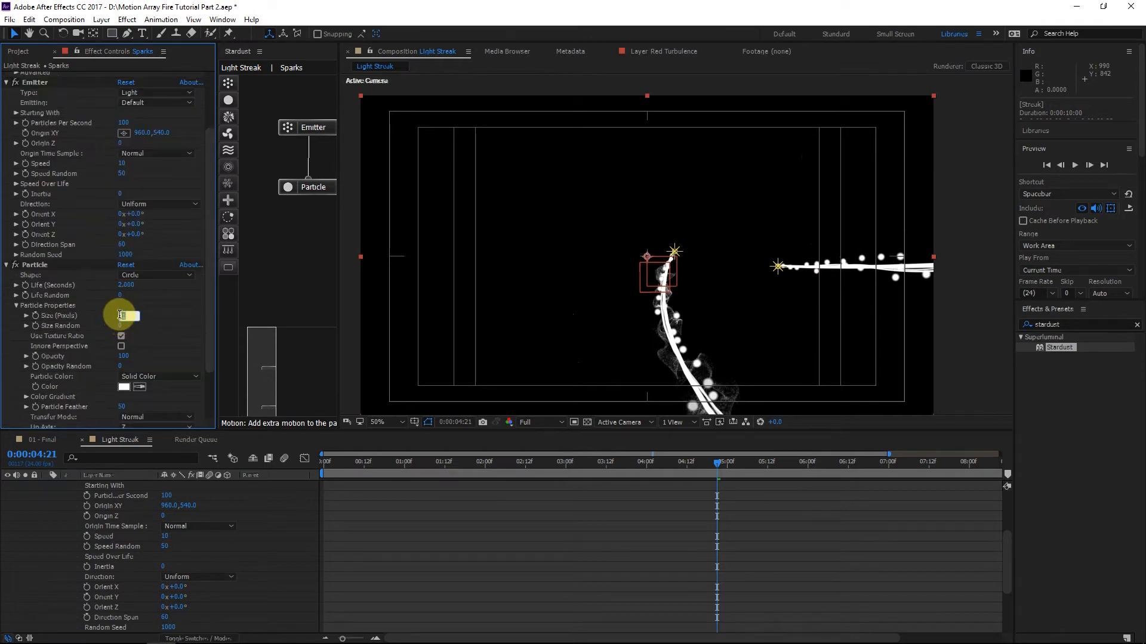
{"action": "type", "text": "5"}
{"action": "key", "text": "Return"}
{"action": "scroll", "coordinate": [108, 210], "scroll_direction": "down", "scroll_amount": 1}
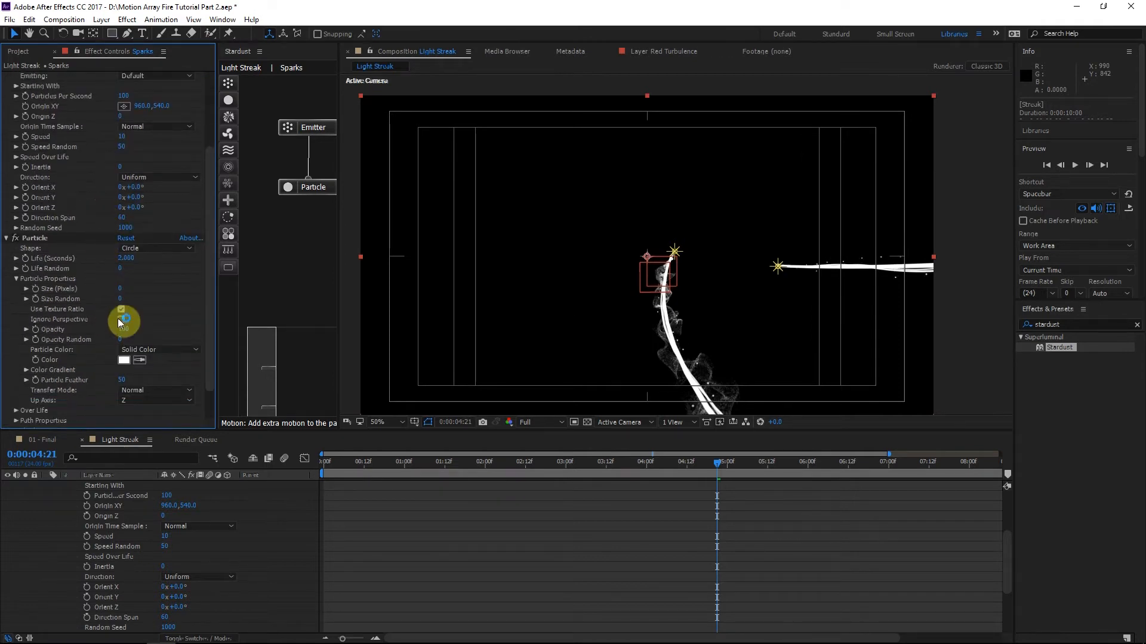
{"action": "type", "text": "50"}
{"action": "key", "text": "Return"}
Shape the Sparks particles' Size over life to hold 100 until life 62, pass life 89, value 66, and end at 0.
{"action": "scroll", "coordinate": [20, 346], "scroll_direction": "down", "scroll_amount": 1}
{"action": "left_click", "coordinate": [16, 373]}
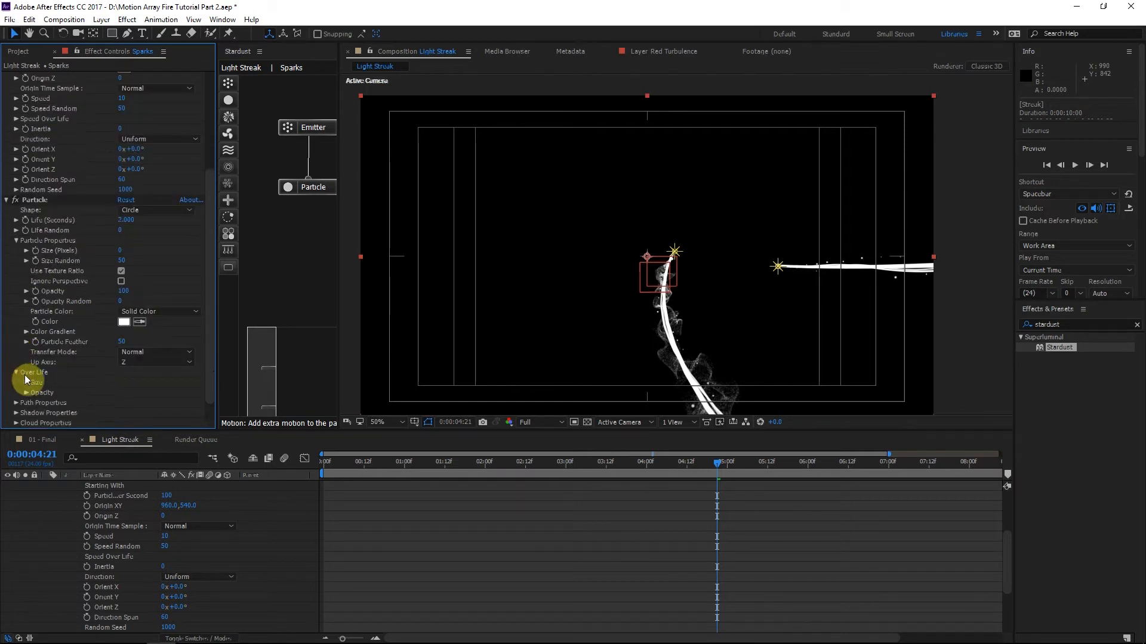
{"action": "left_click", "coordinate": [27, 384]}
{"action": "scroll", "coordinate": [30, 384], "scroll_direction": "down", "scroll_amount": 1}
{"action": "left_click", "coordinate": [155, 346]}
{"action": "left_click_drag", "start_coordinate": [163, 387], "coordinate": [167, 408]}
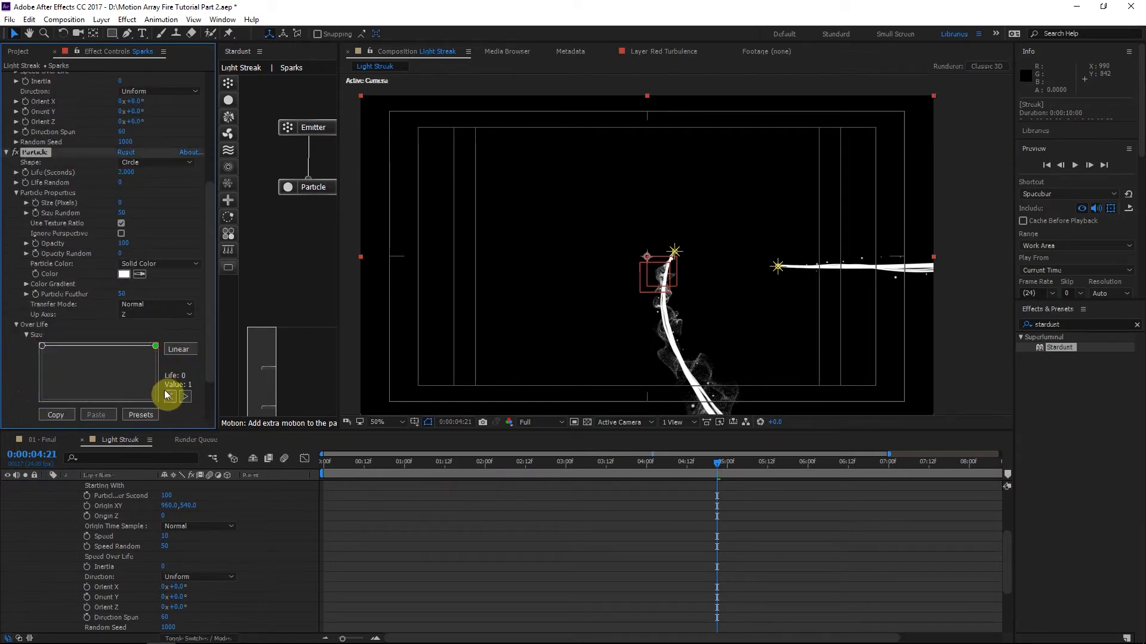
{"action": "left_click_drag", "start_coordinate": [113, 347], "coordinate": [112, 346]}
{"action": "left_click", "coordinate": [133, 365]}
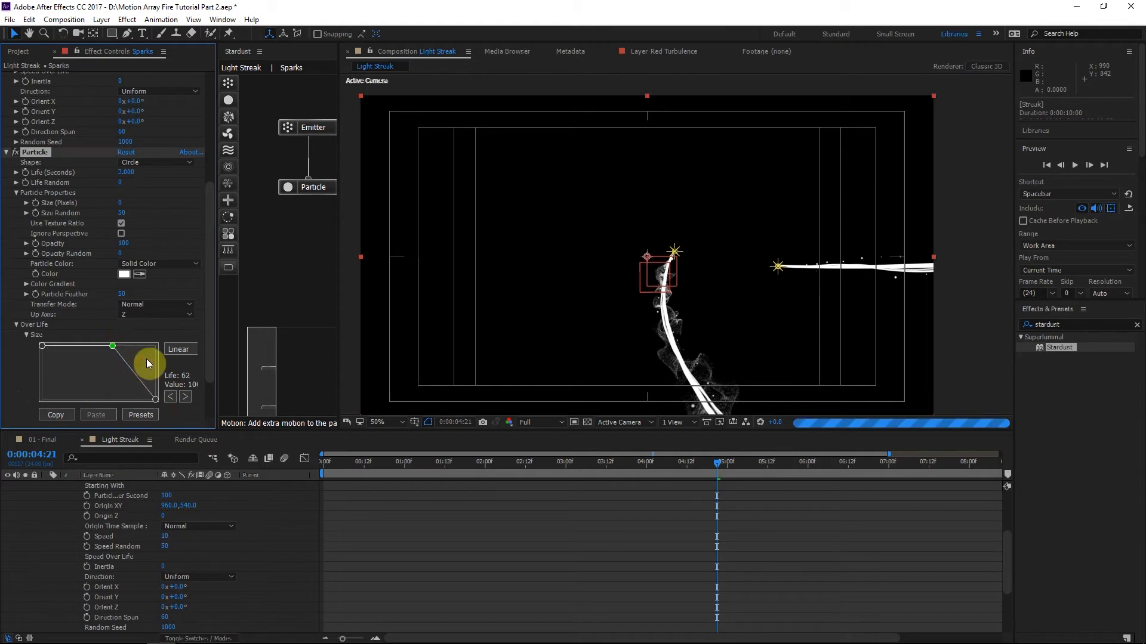
Smooth the Size over life curve in Bezier mode and draw jagged dips across its second half in Draw mode.
{"action": "left_click", "coordinate": [186, 351]}
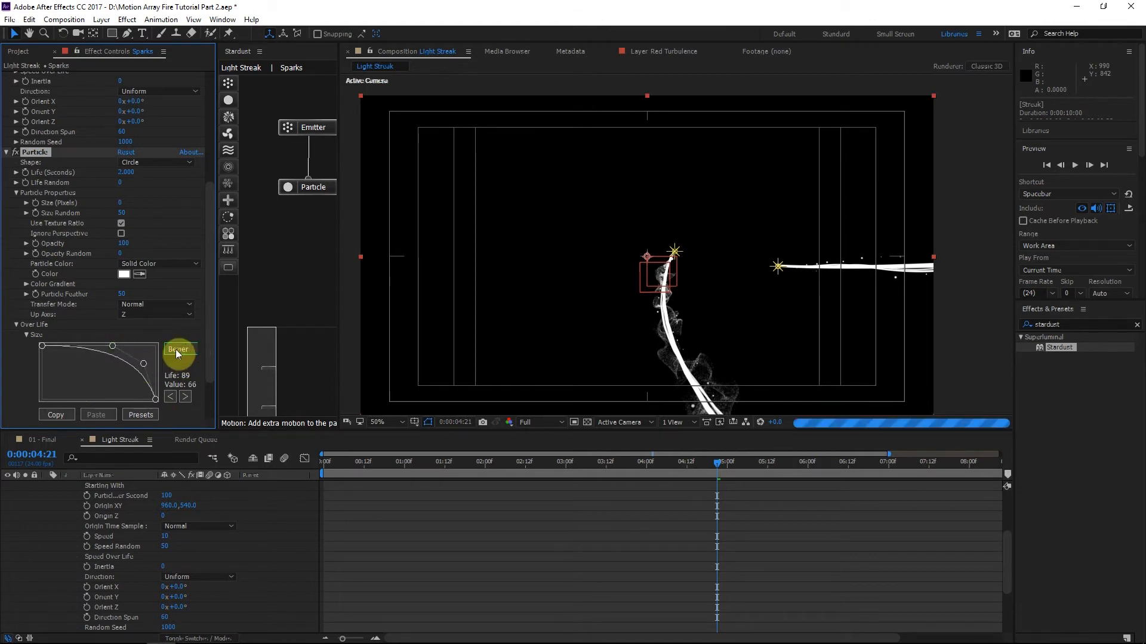
{"action": "left_click", "coordinate": [178, 349]}
{"action": "mouse_move", "coordinate": [119, 358]}
{"action": "left_mouse_down"}
{"action": "mouse_move", "coordinate": [122, 379]}
{"action": "mouse_move", "coordinate": [151, 388]}
{"action": "mouse_move", "coordinate": [141, 358]}
{"action": "mouse_move", "coordinate": [146, 370]}
{"action": "mouse_move", "coordinate": [104, 361]}
{"action": "left_mouse_up"}
Add a Turbulence node connected below the Particle node of Sparks and select it.
{"action": "left_click", "coordinate": [297, 185]}
{"action": "left_click_drag", "start_coordinate": [230, 150], "coordinate": [309, 237]}
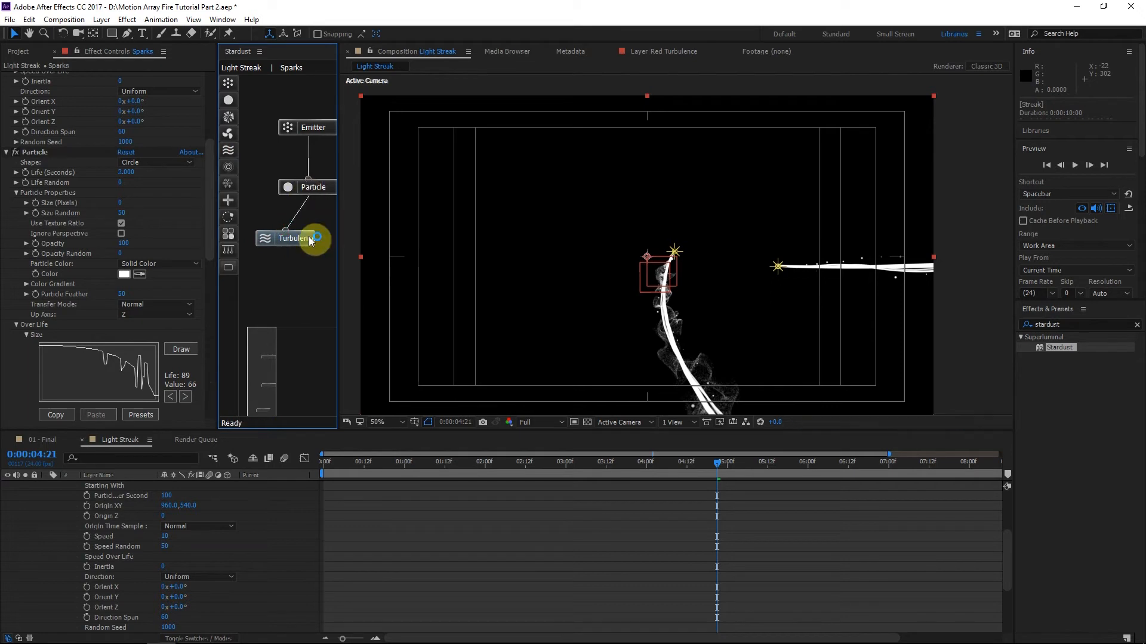
{"action": "left_click", "coordinate": [301, 239]}
Set the Sparks Turbulence Position offset to 200 and start the linear Turbulence Over Life graph at value 0.
{"action": "left_click", "coordinate": [30, 340]}
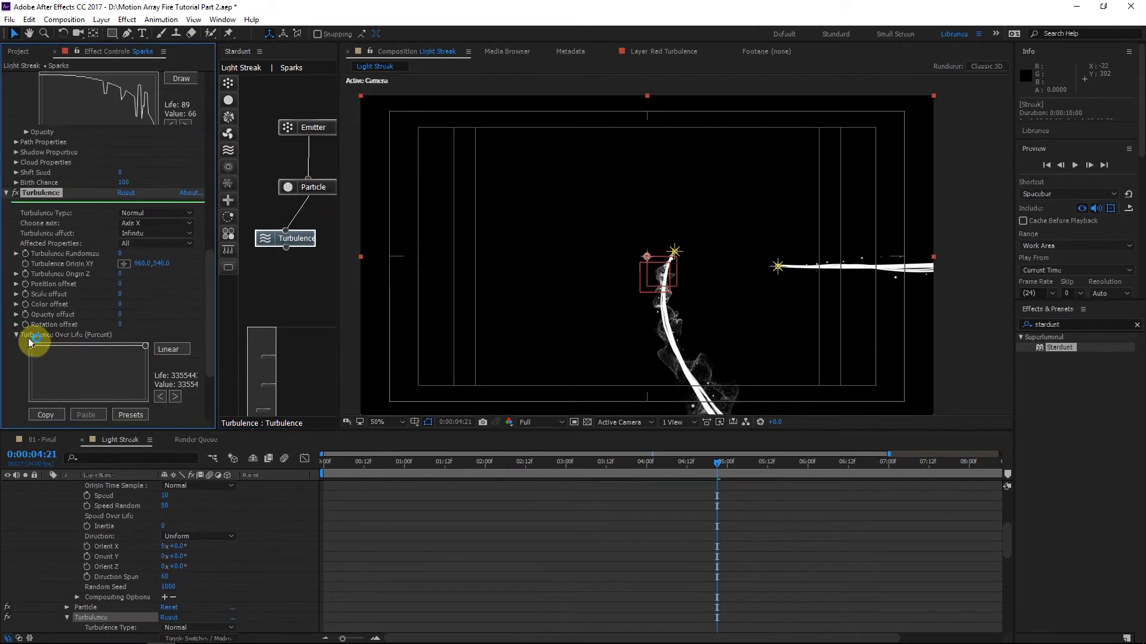
{"action": "left_click", "coordinate": [119, 284]}
{"action": "type", "text": "200"}
{"action": "key", "text": "Return"}
Set the Sparks Turbulence Noise Scale to 50 and preview the soloed Sparks layer.
{"action": "scroll", "coordinate": [34, 376], "scroll_direction": "down", "scroll_amount": 3}
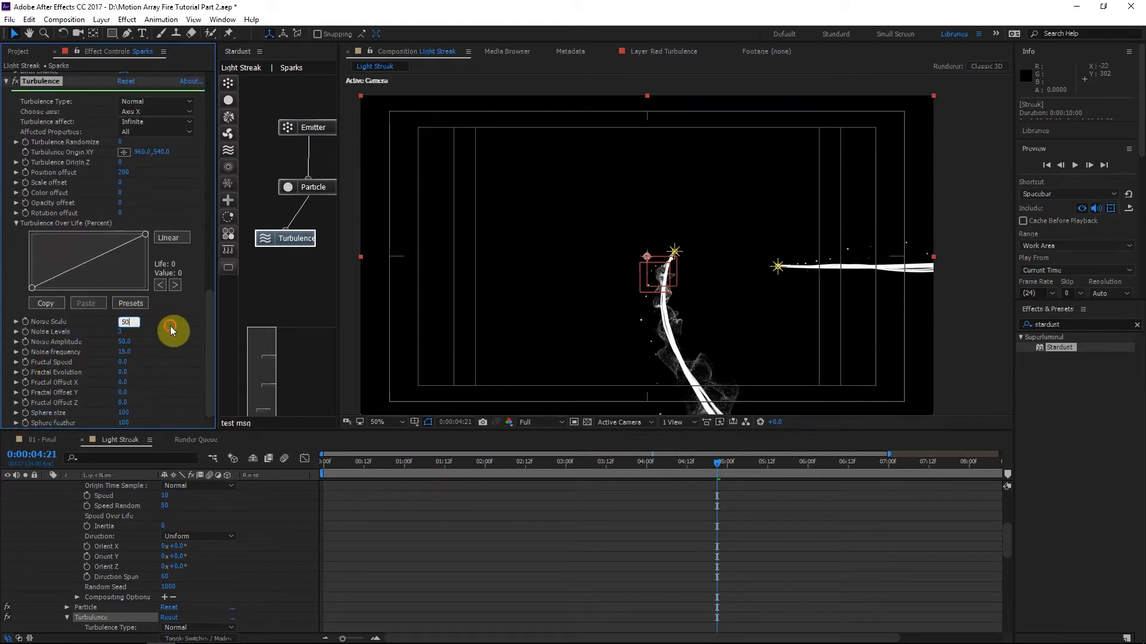
{"action": "key", "text": "Return"}
{"action": "left_click", "coordinate": [1074, 165]}
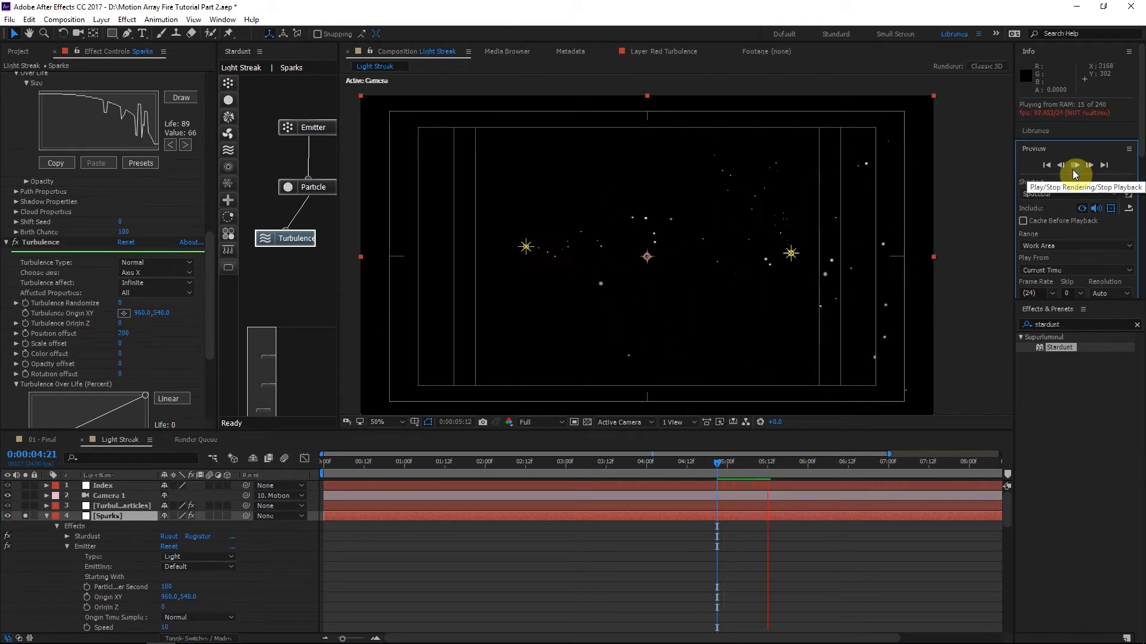
Stop the preview and set the Sparks particle Life to 0.75 seconds and Life Random to 25.
{"action": "left_click", "coordinate": [1073, 171]}
{"action": "scroll", "coordinate": [39, 255], "scroll_direction": "up", "scroll_amount": 10}
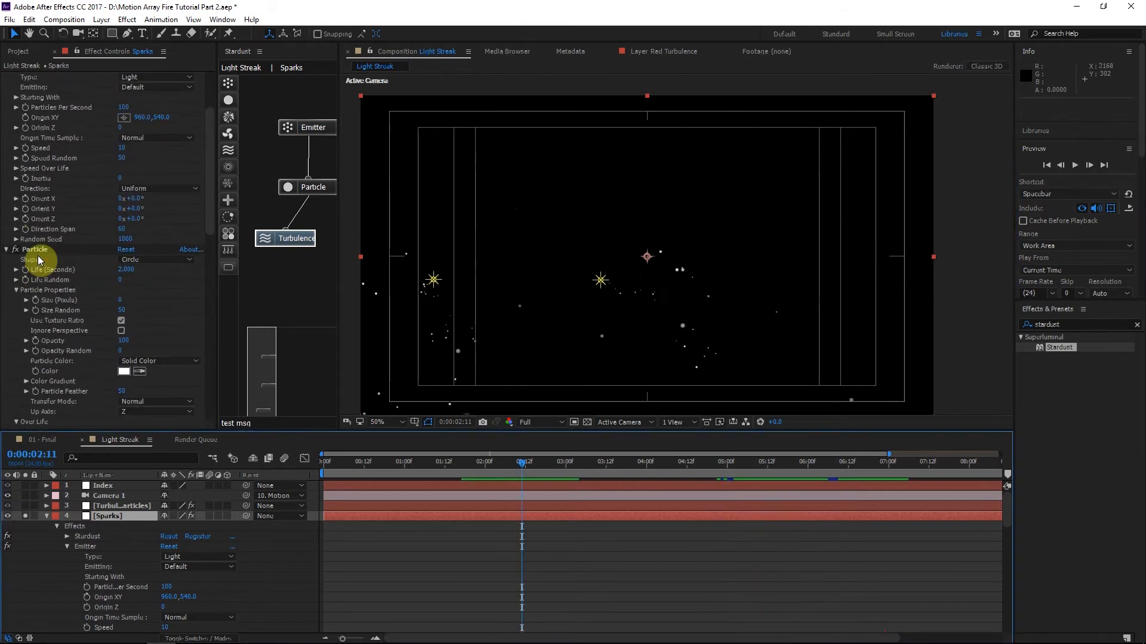
{"action": "left_click", "coordinate": [132, 269]}
{"action": "type", "text": "1"}
{"action": "key", "text": "Return"}
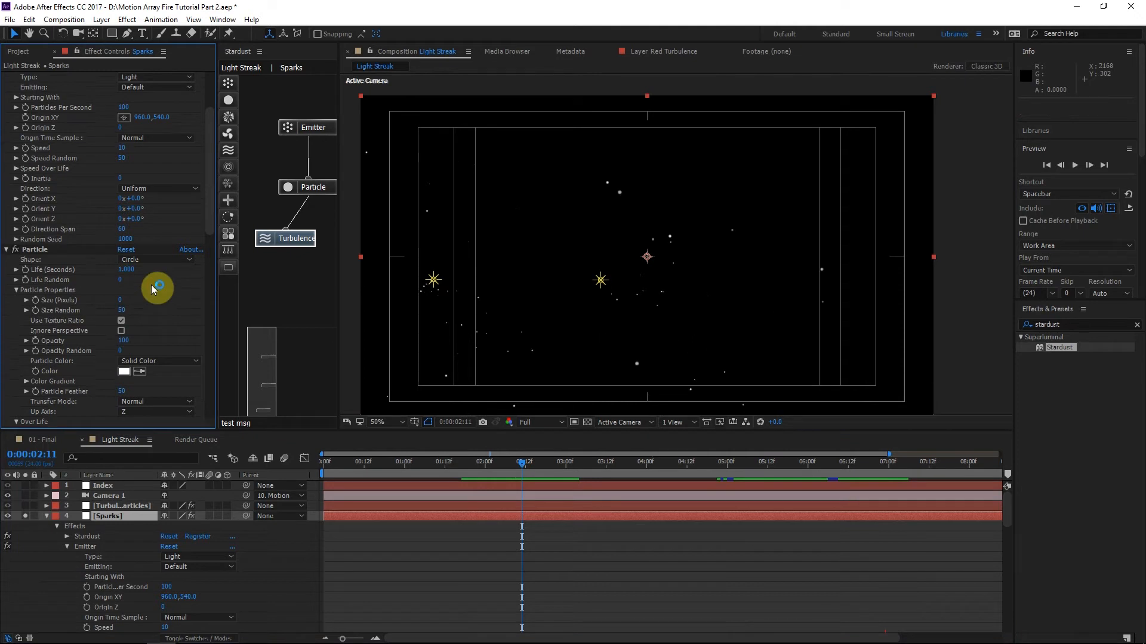
{"action": "type", "text": "25"}
{"action": "left_click", "coordinate": [153, 285]}
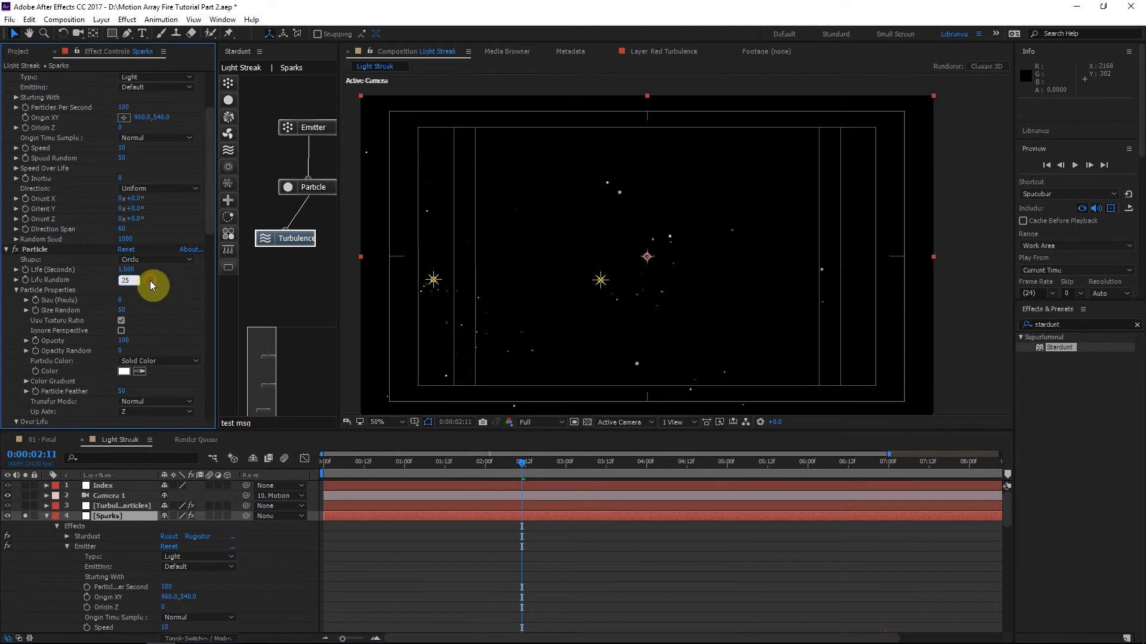
{"action": "left_click", "coordinate": [582, 464]}
Turn on Motion Blur in the Sparks layer's Stardust render settings and set its Shutter Angle to 45.
{"action": "scroll", "coordinate": [68, 185], "scroll_direction": "up", "scroll_amount": 4}
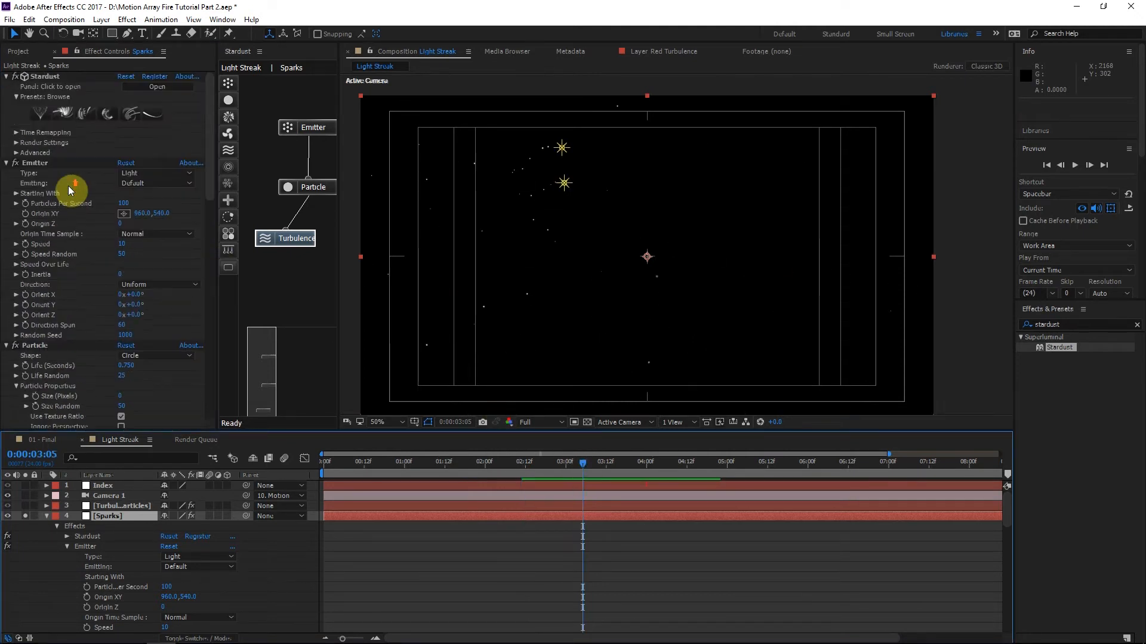
{"action": "left_click", "coordinate": [16, 143]}
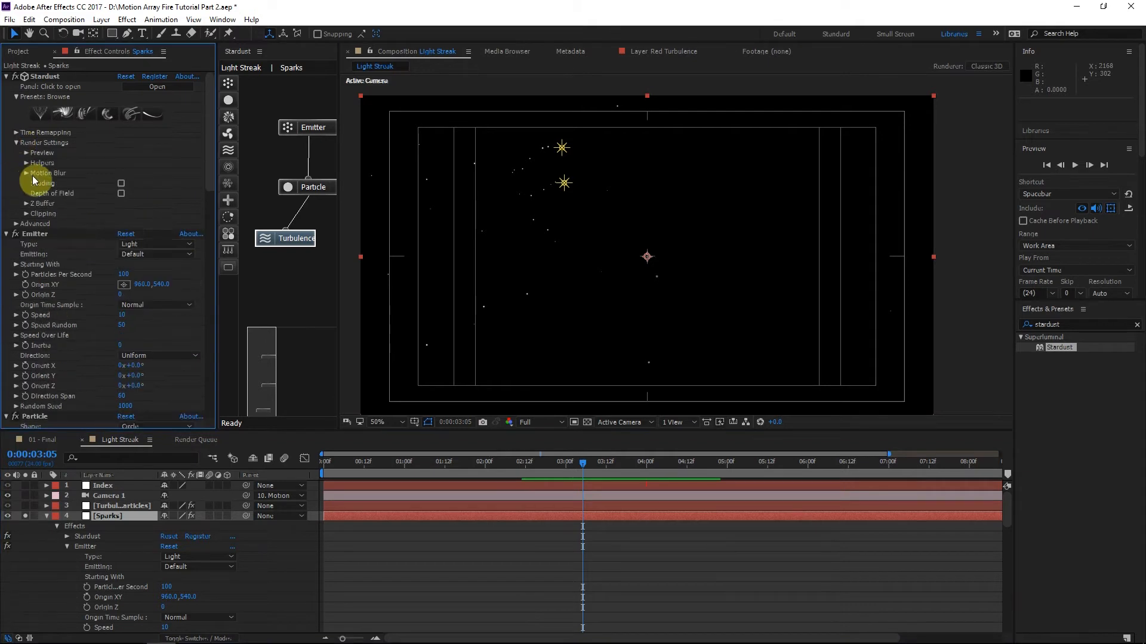
{"action": "left_click", "coordinate": [26, 173]}
{"action": "left_click", "coordinate": [130, 184]}
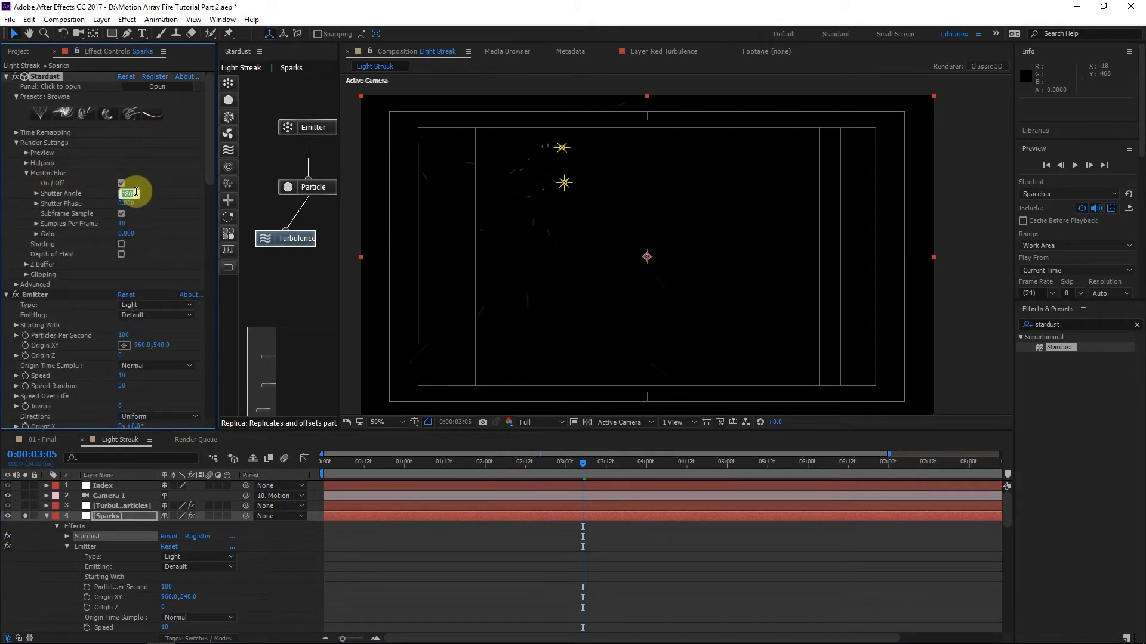
{"action": "type", "text": "45"}
{"action": "left_click", "coordinate": [167, 191]}
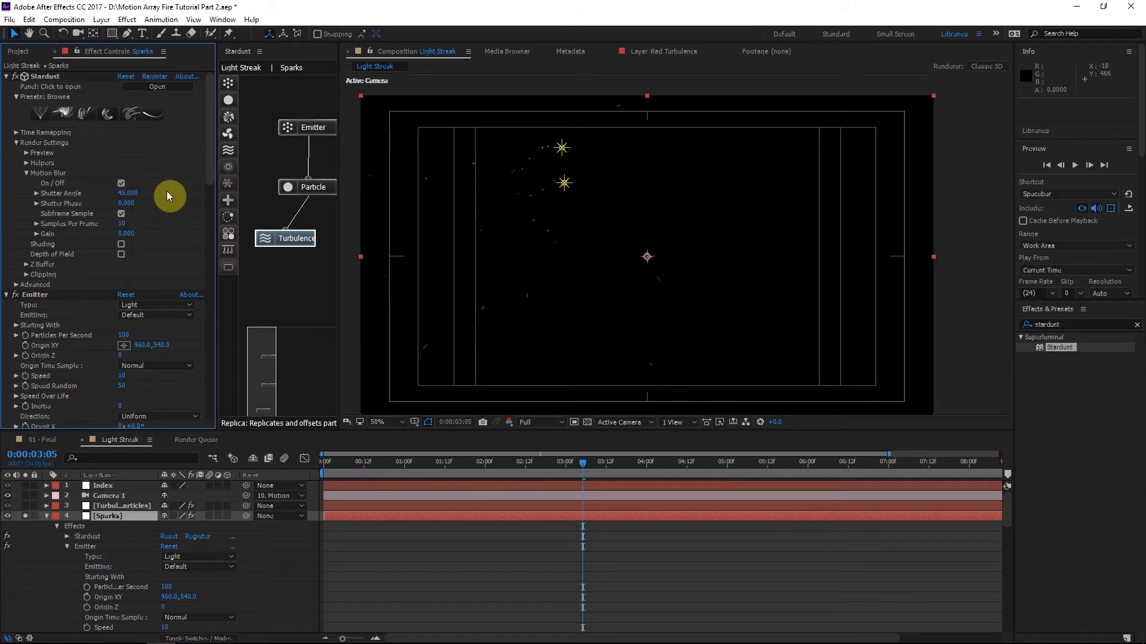
Unsolo and collapse the Sparks layer and check the full composition at 0:00:04:12.
{"action": "left_click", "coordinate": [47, 516]}
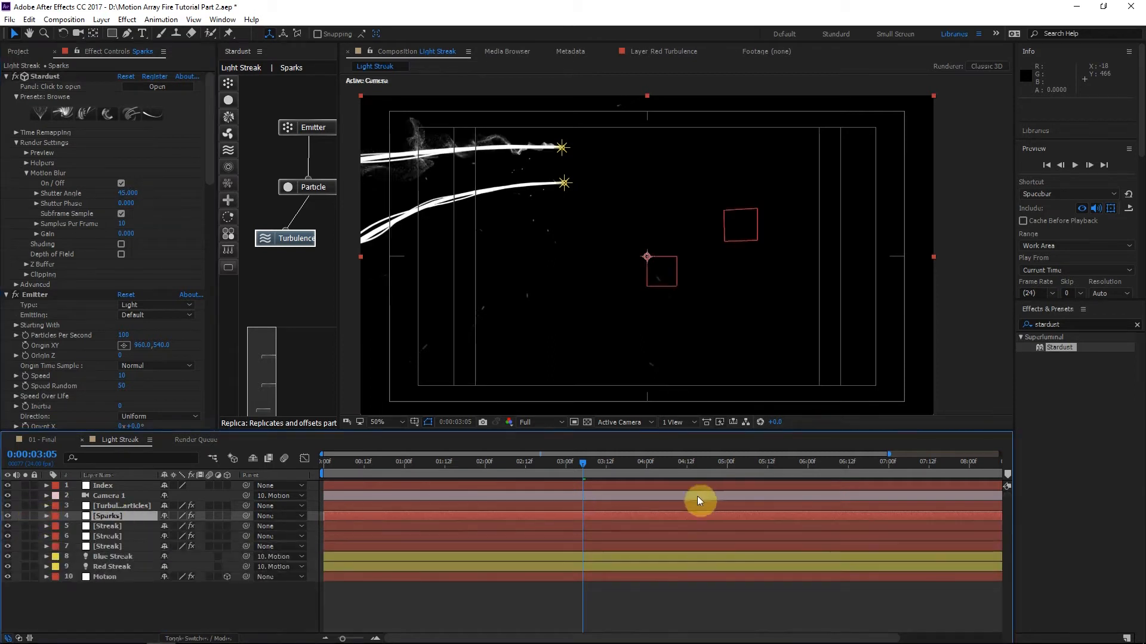
{"action": "left_click_drag", "start_coordinate": [598, 471], "coordinate": [689, 469]}
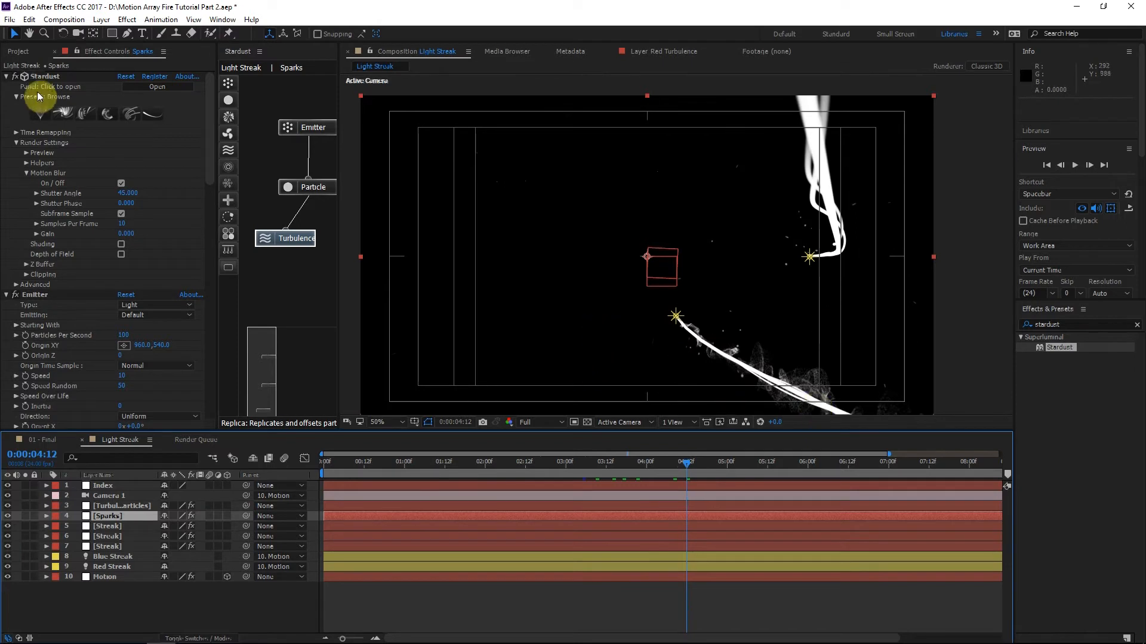
Duplicate the Light Streak composition twice in the project.
{"action": "left_click", "coordinate": [25, 53]}
{"action": "left_click", "coordinate": [42, 171]}
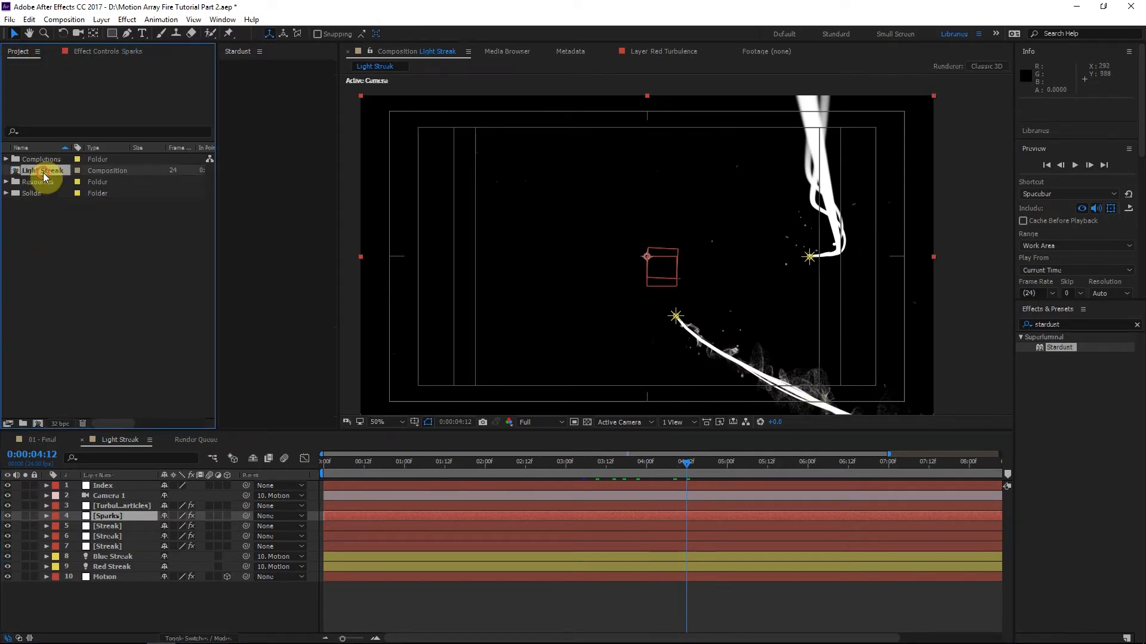
{"action": "key", "text": "ctrl+d"}
{"action": "key", "text": "ctrl+d"}
Rename the two duplicated Light Streak compositions as Red and Blue.
{"action": "left_click", "coordinate": [53, 183]}
{"action": "key", "text": "Return"}
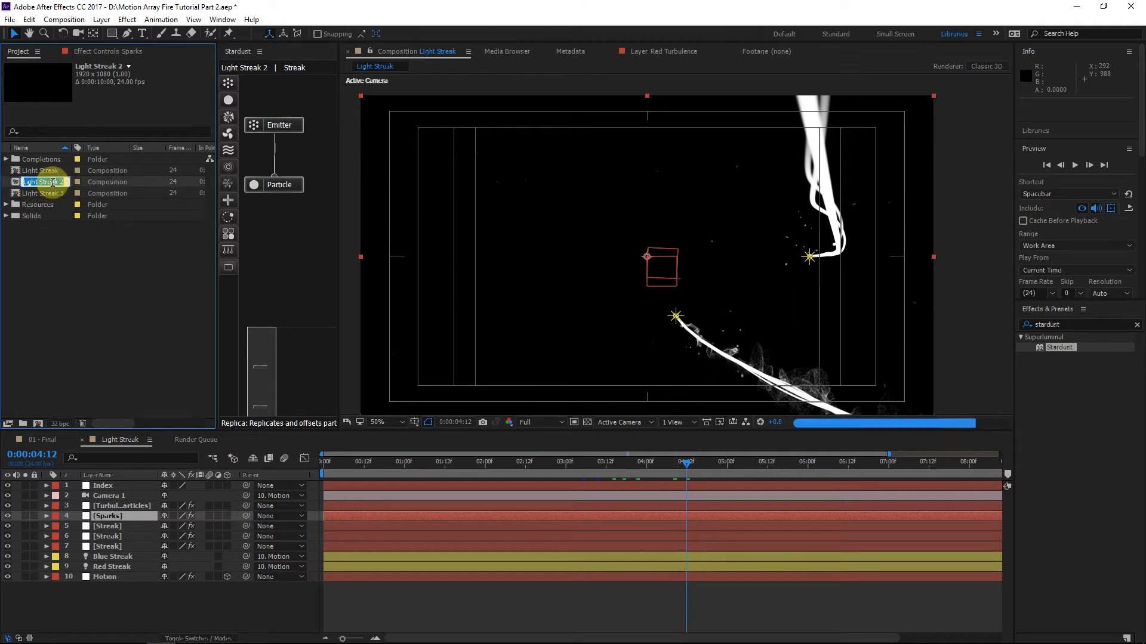
{"action": "type", "text": "Red"}
{"action": "key", "text": "Return"}
{"action": "left_click", "coordinate": [45, 182]}
{"action": "key", "text": "Return"}
{"action": "type", "text": "Blue"}
{"action": "key", "text": "Return"}
Open the Red composition, delete its Blue Streak light and check the frame at 0:00:05:00.
{"action": "double_click", "coordinate": [203, 192]}
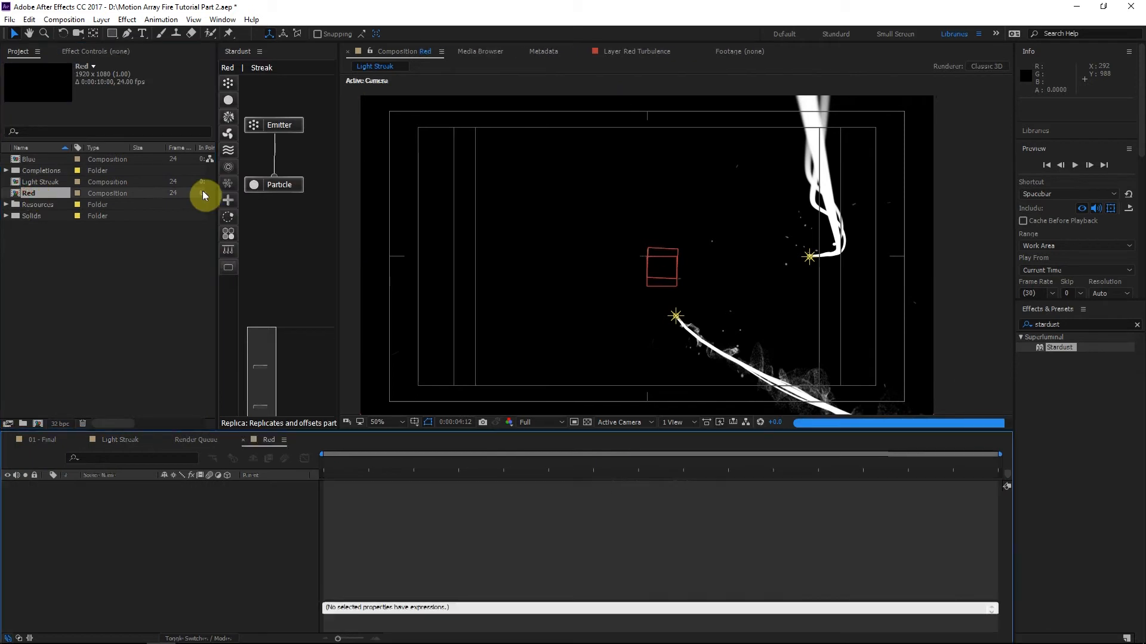
{"action": "left_click", "coordinate": [118, 559]}
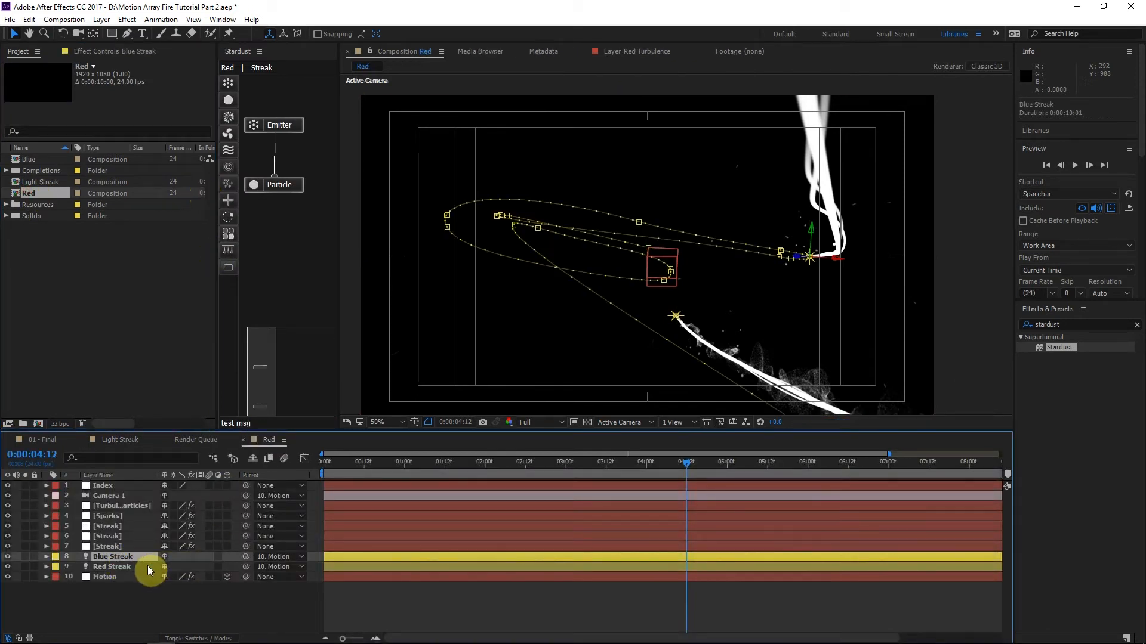
{"action": "key", "text": "Delete"}
{"action": "left_click", "coordinate": [726, 462]}
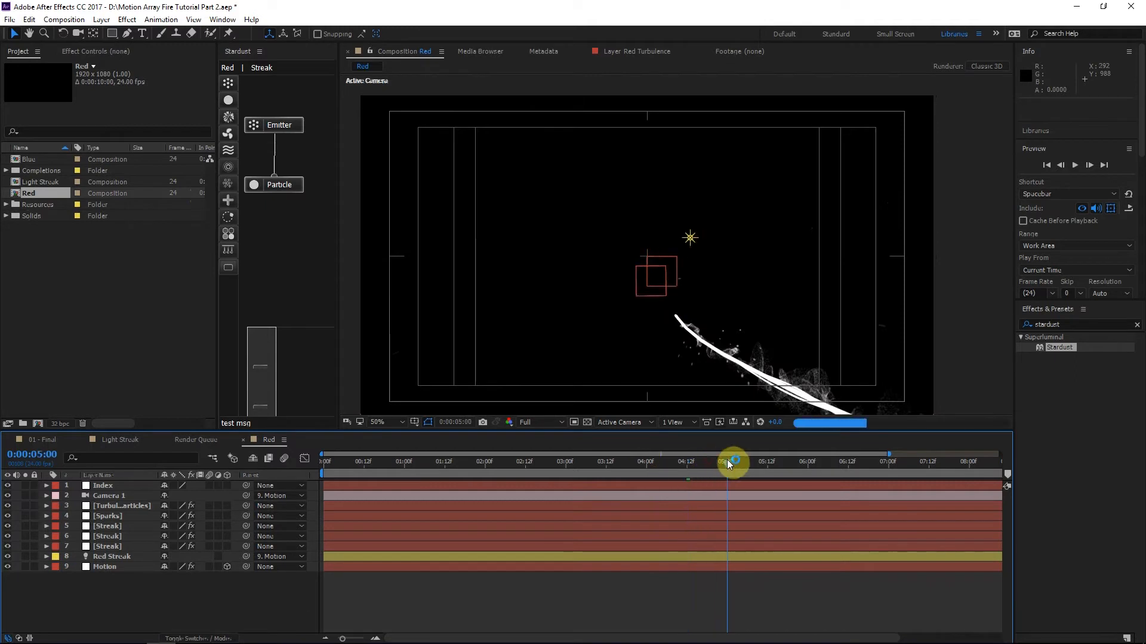
Open the Blue composition, delete its Red Streak light and select the remaining Blue Streak light.
{"action": "double_click", "coordinate": [31, 159]}
{"action": "left_click", "coordinate": [116, 564]}
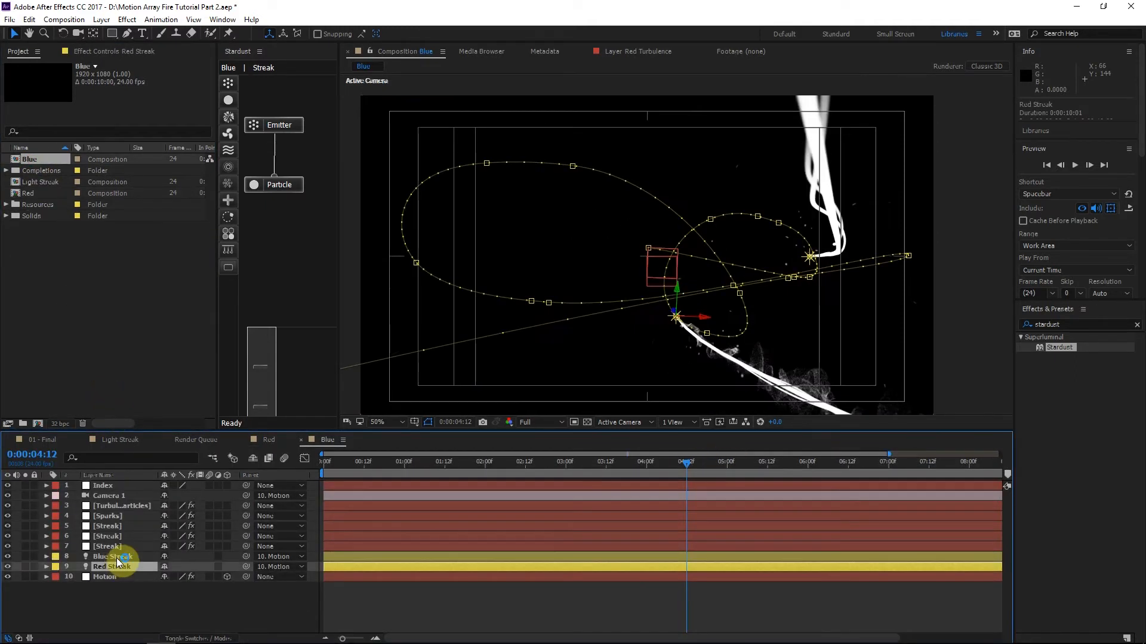
{"action": "key", "text": "Delete"}
{"action": "left_click", "coordinate": [117, 558]}
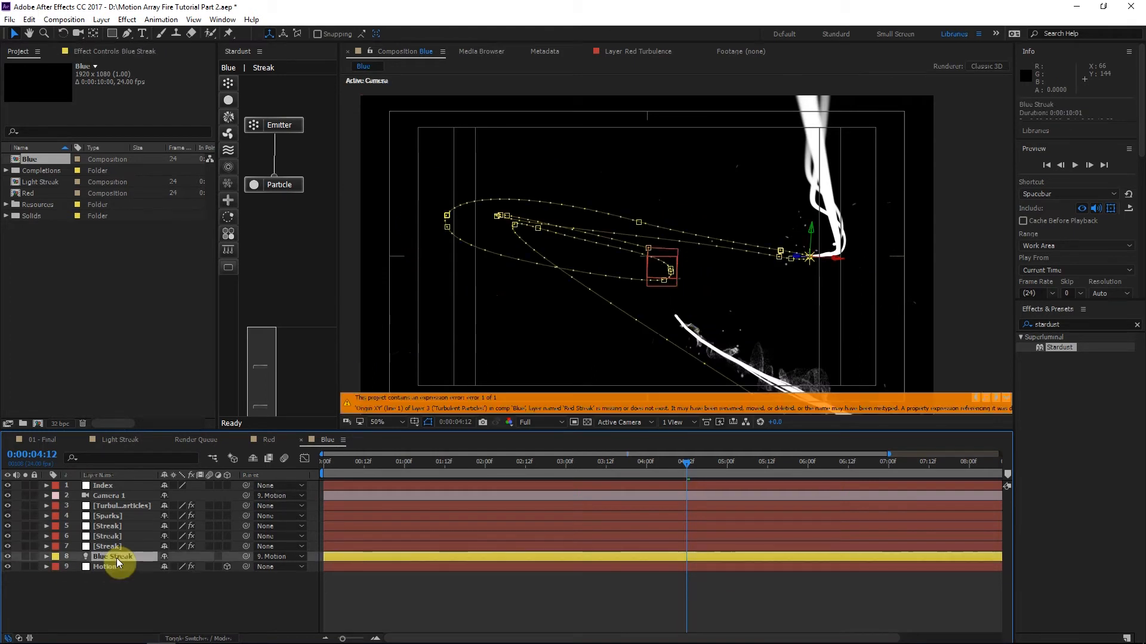
Rename the Blue Streak light layer as Red Streak to match the name the broken expression references.
{"action": "key", "text": "Return"}
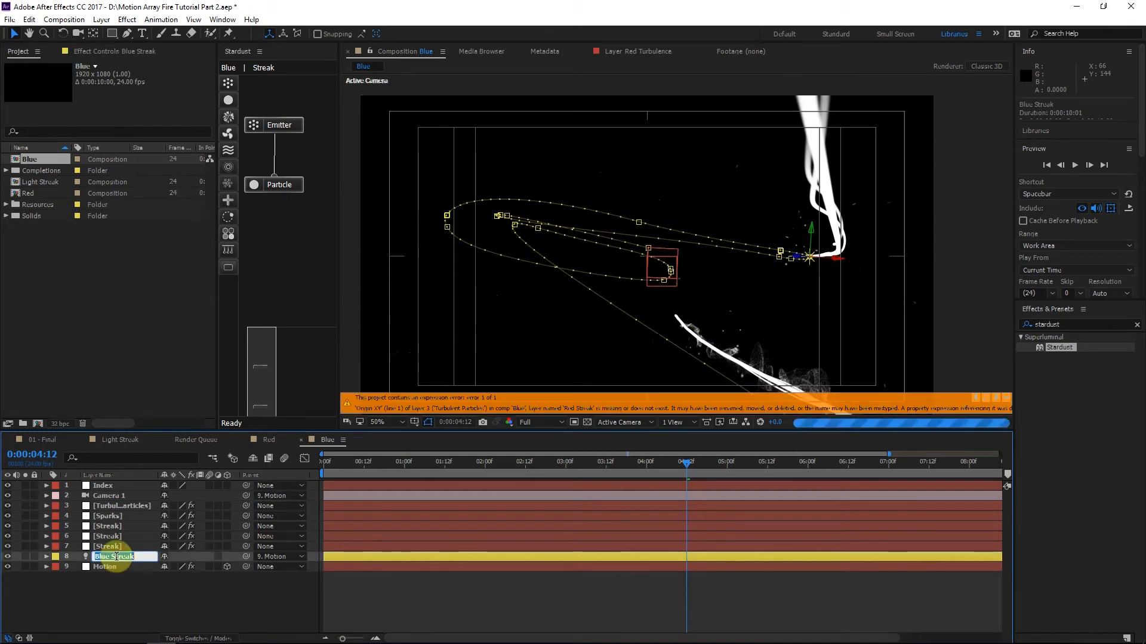
{"action": "type", "text": "Red Streak"}
{"action": "key", "text": "Return"}
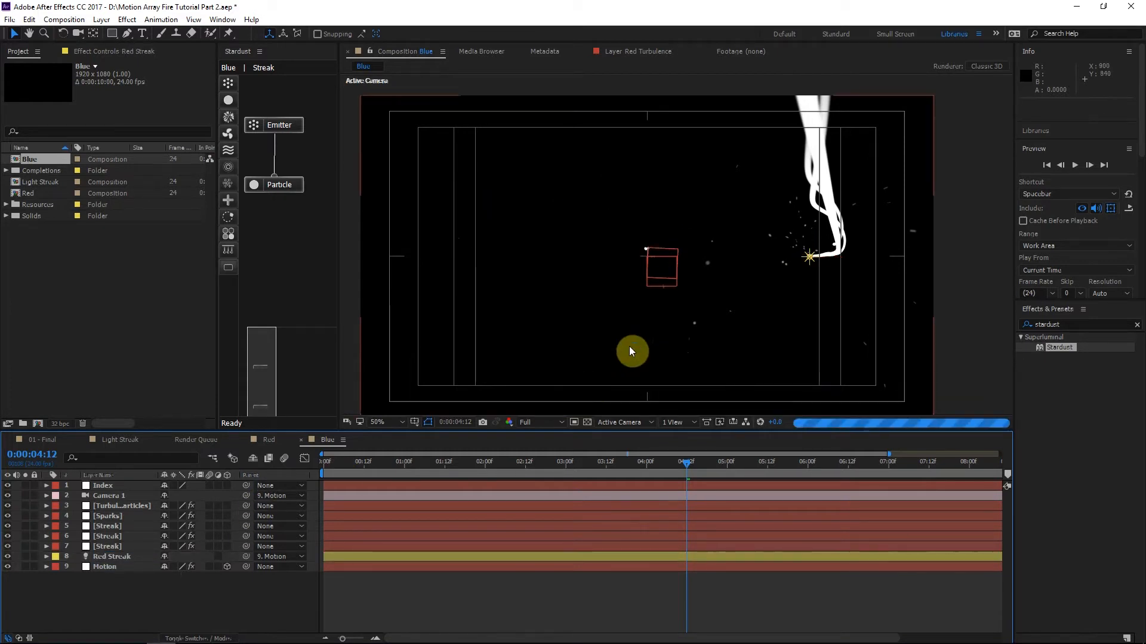
{"action": "left_click", "coordinate": [136, 554]}
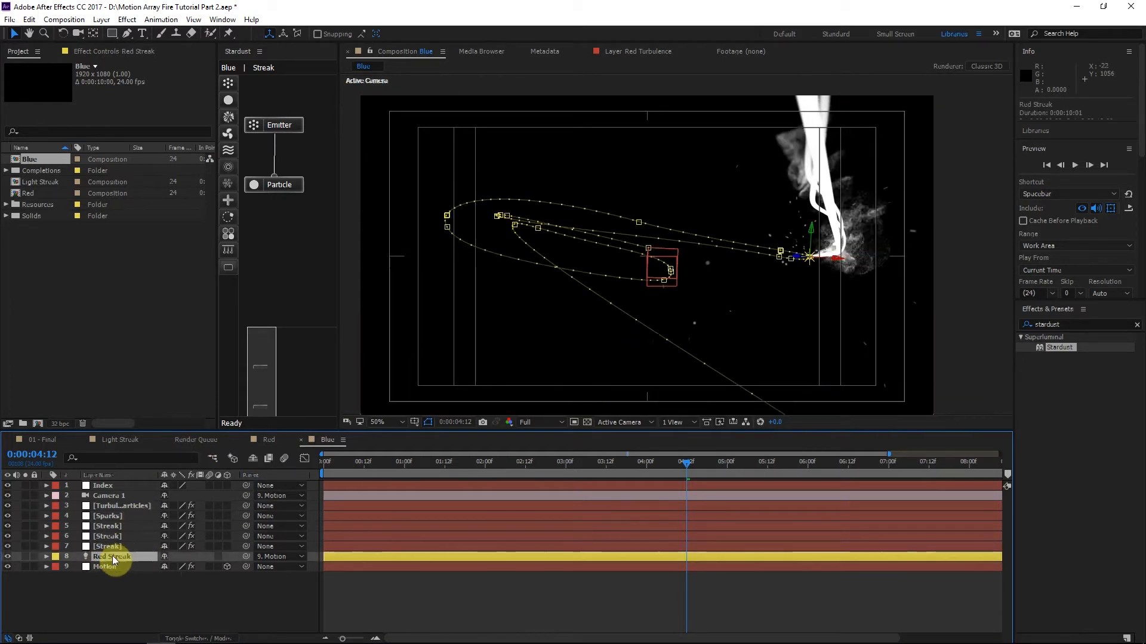
{"action": "left_click", "coordinate": [140, 596]}
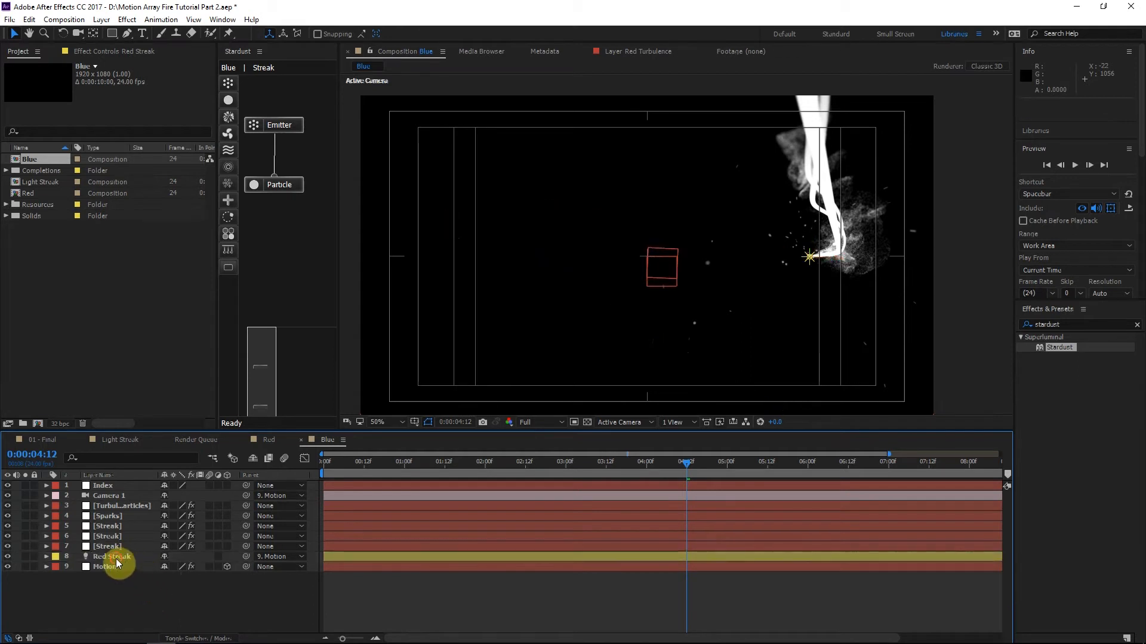
Rename the Red Streak light layer in the Blue composition back to Blue Streak.
{"action": "left_click", "coordinate": [116, 559]}
{"action": "key", "text": "Return"}
{"action": "type", "text": "Blue"}
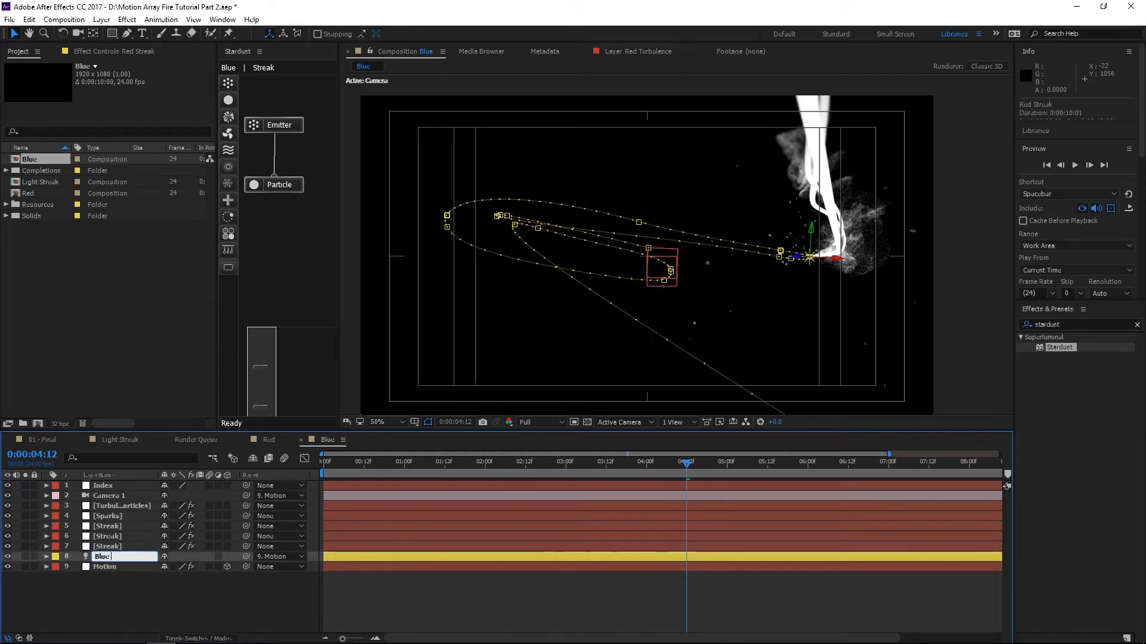
{"action": "type", "text": " Streak"}
{"action": "left_click", "coordinate": [199, 565]}
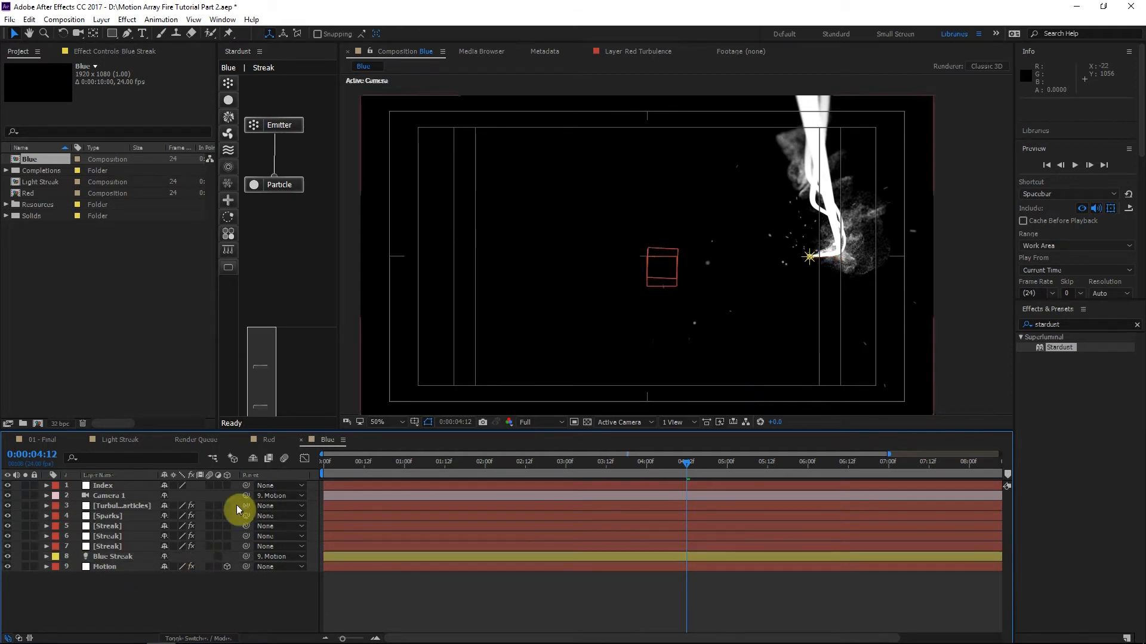
Move the Blue composition's playhead to 0:00:03:14 and briefly compare its layers with the Red composition.
{"action": "left_click", "coordinate": [571, 467]}
{"action": "left_click_drag", "start_coordinate": [572, 467], "coordinate": [612, 466]}
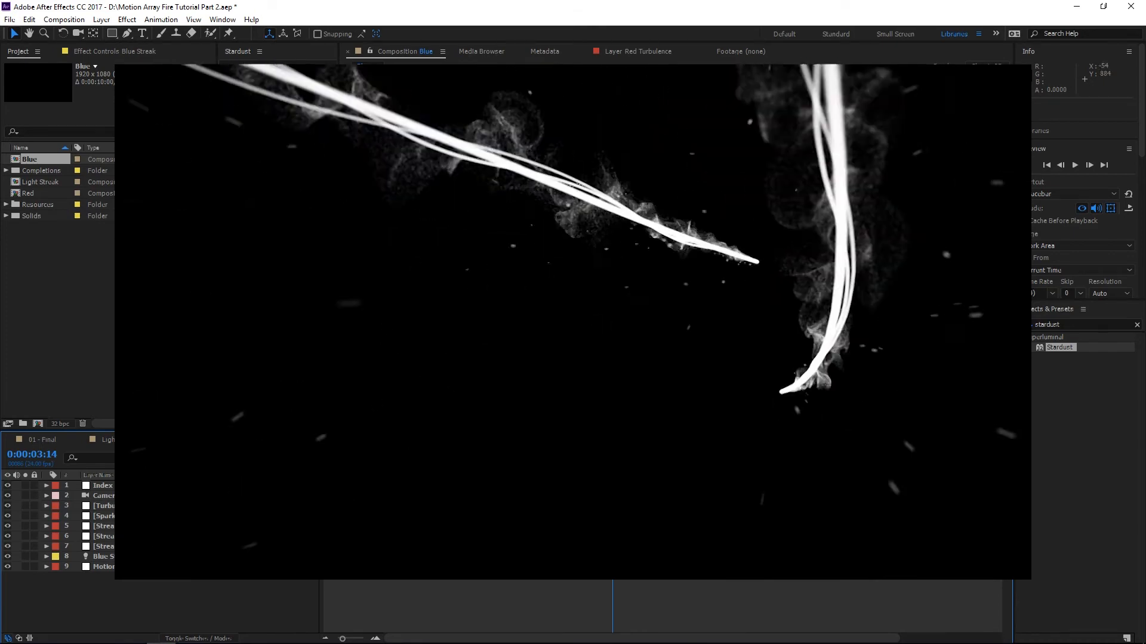
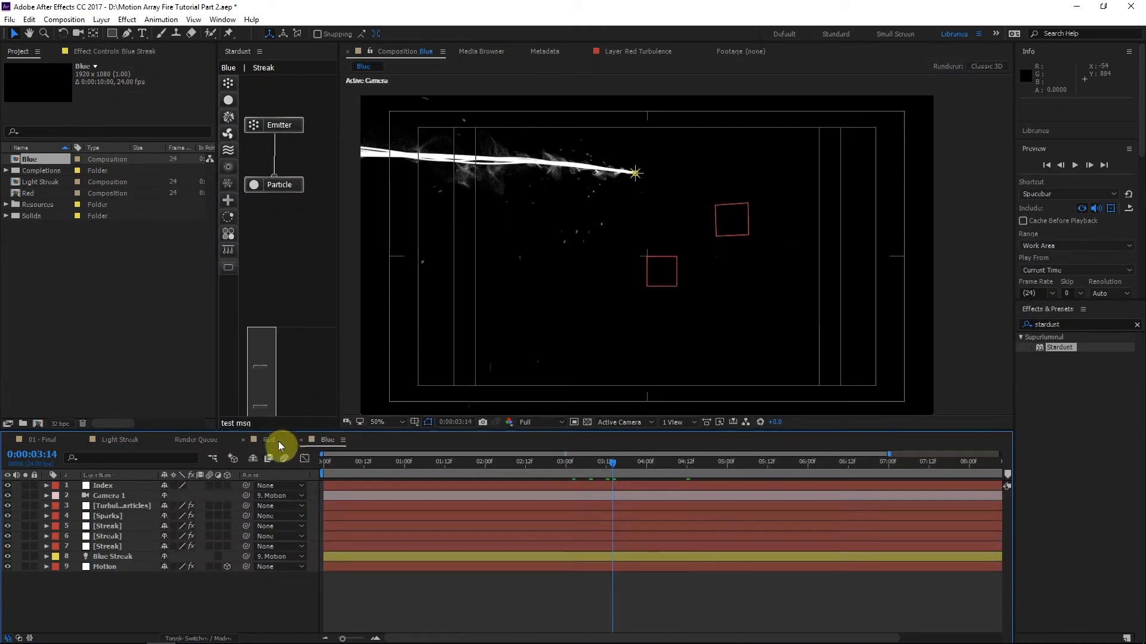
{"action": "left_click", "coordinate": [268, 440]}
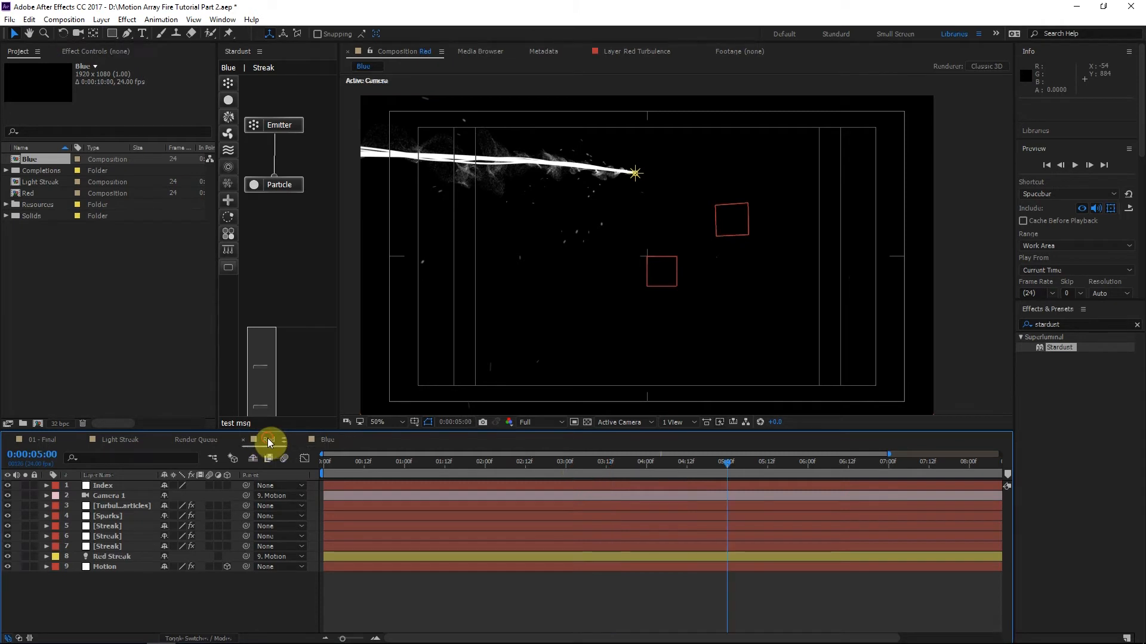
{"action": "left_click", "coordinate": [327, 440]}
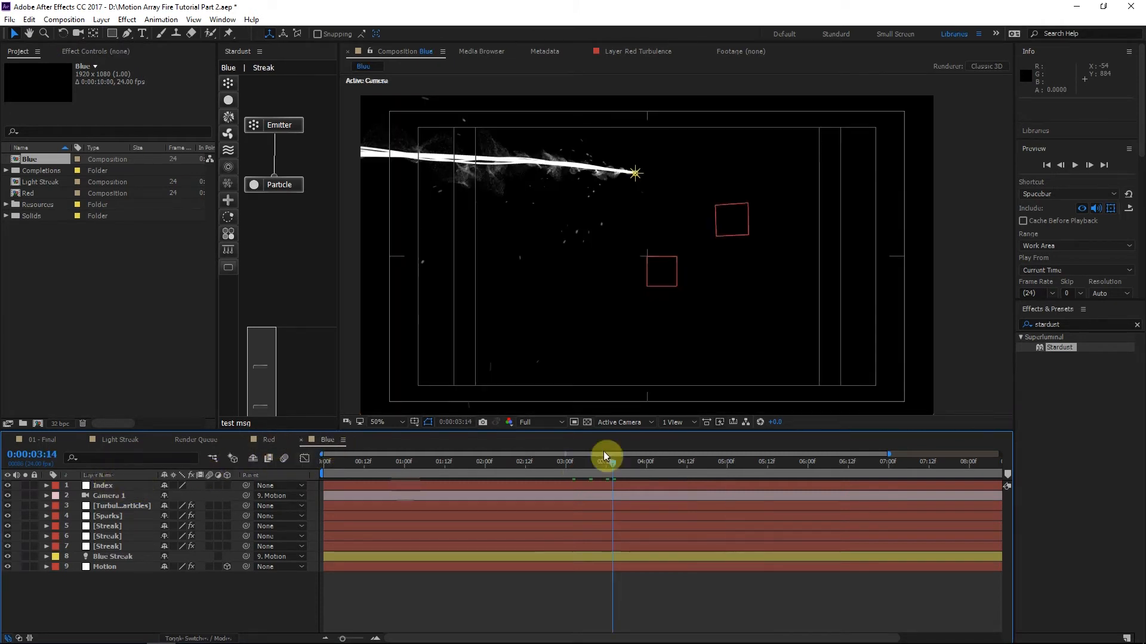
Add an adjustment layer directly above the Turbulent Particles layer and name it Color.
{"action": "left_click", "coordinate": [103, 485]}
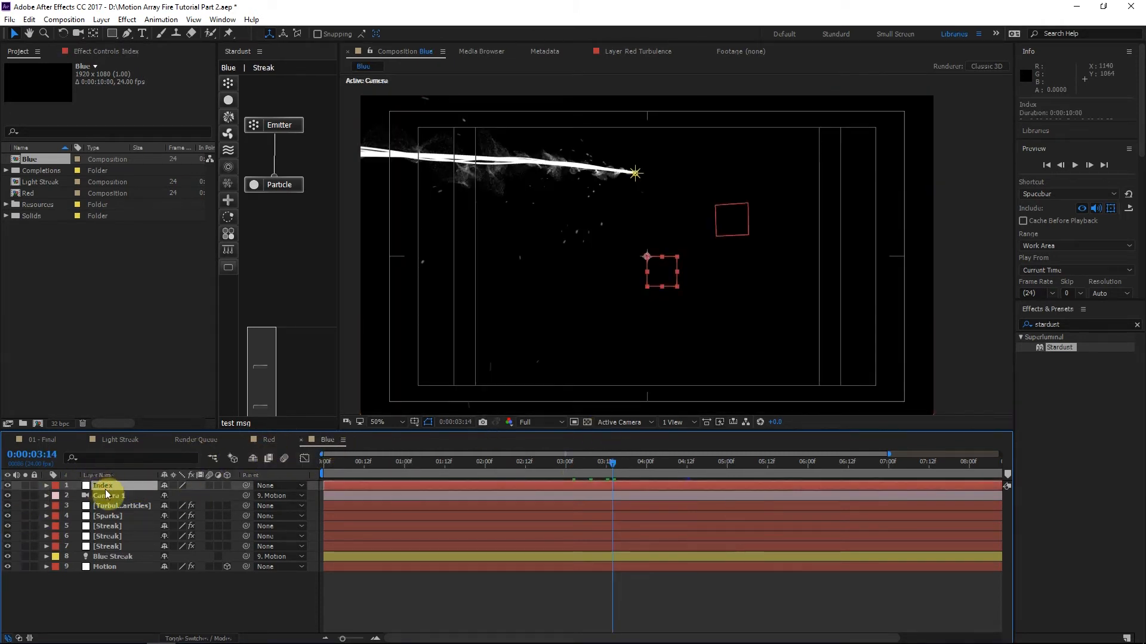
{"action": "left_click", "coordinate": [107, 497]}
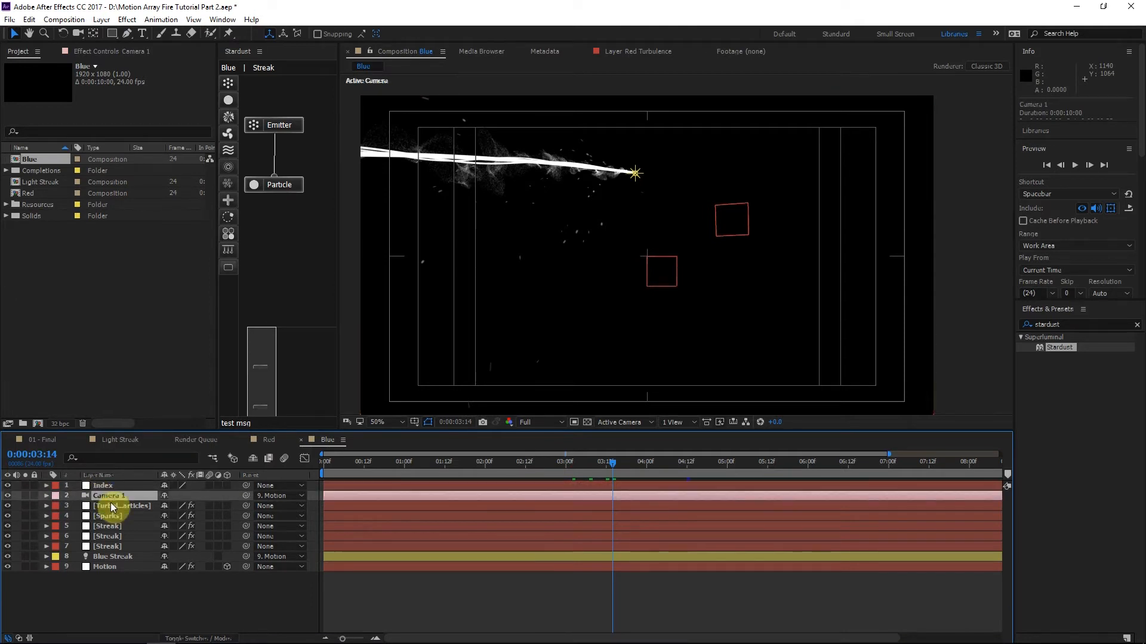
{"action": "left_click", "coordinate": [124, 506]}
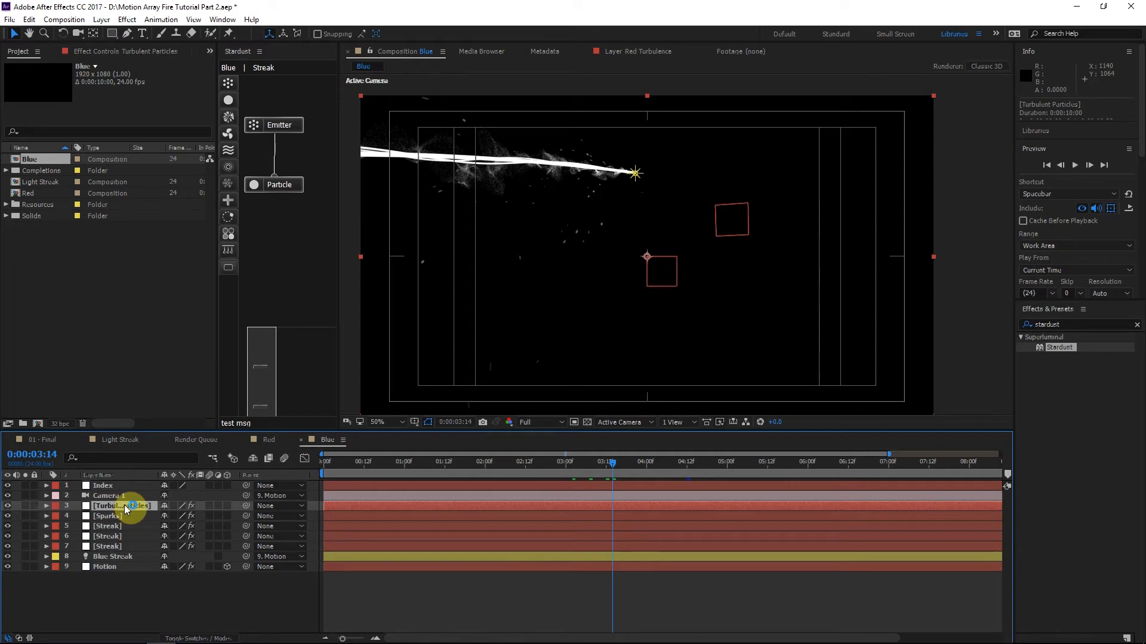
{"action": "key", "text": "ctrl+alt+y"}
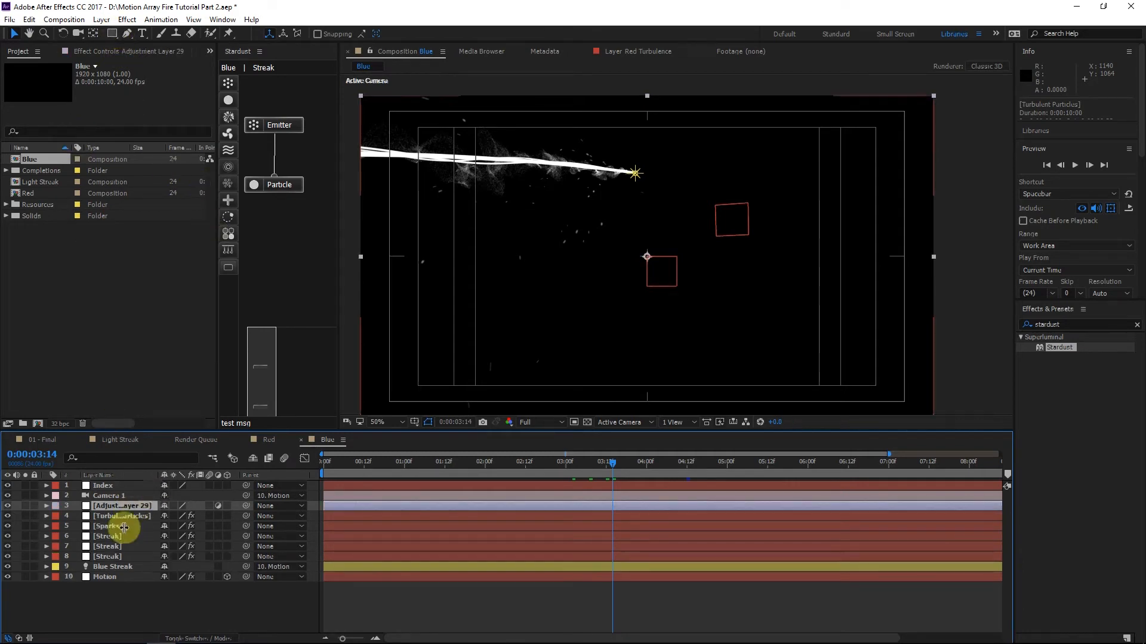
{"action": "type", "text": "Color"}
{"action": "key", "text": "Return"}
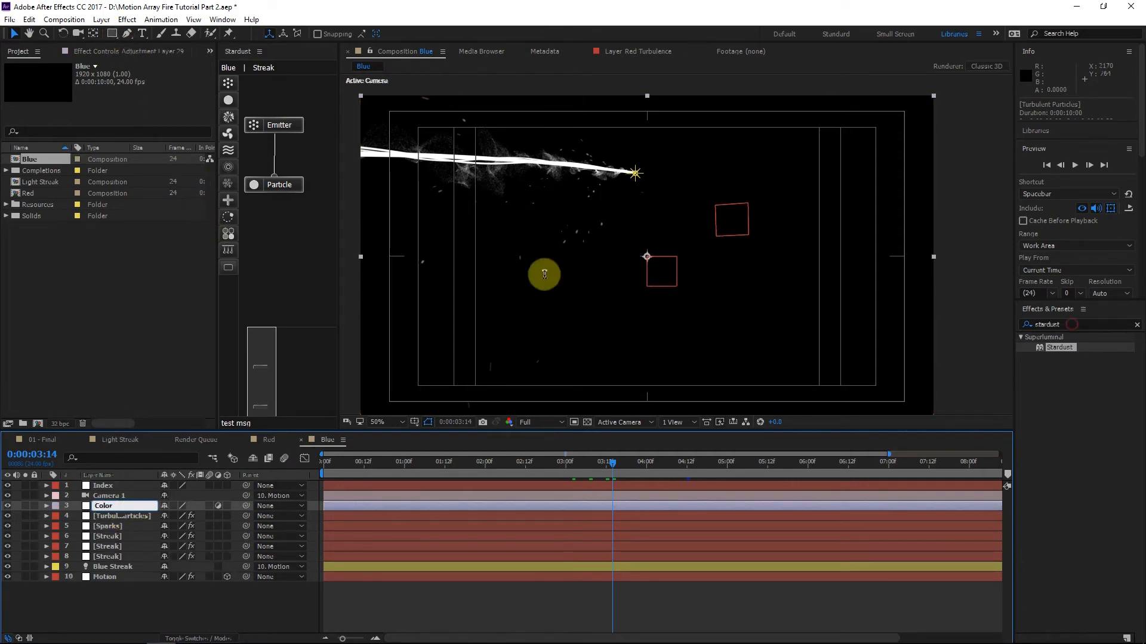
Apply the Solid Composite effect to the Color adjustment layer and set its color to black.
{"action": "key", "text": "ctrl+5"}
{"action": "type", "text": "solid"}
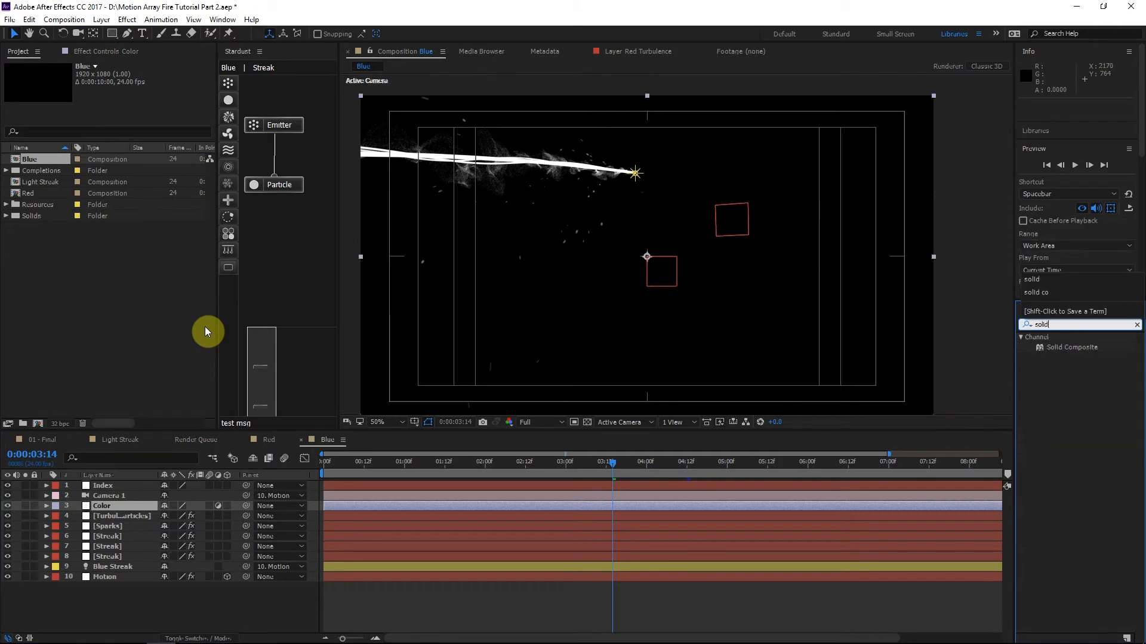
{"action": "left_click", "coordinate": [587, 423]}
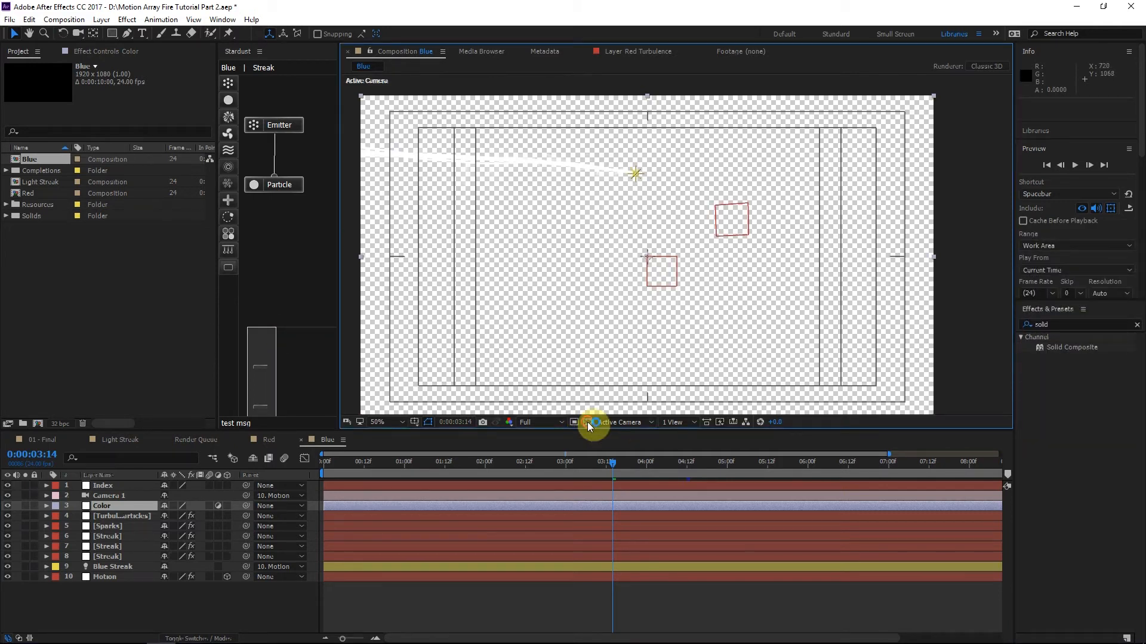
{"action": "left_click", "coordinate": [588, 422]}
{"action": "left_click_drag", "start_coordinate": [1078, 349], "coordinate": [110, 503]}
{"action": "left_click", "coordinate": [123, 96]}
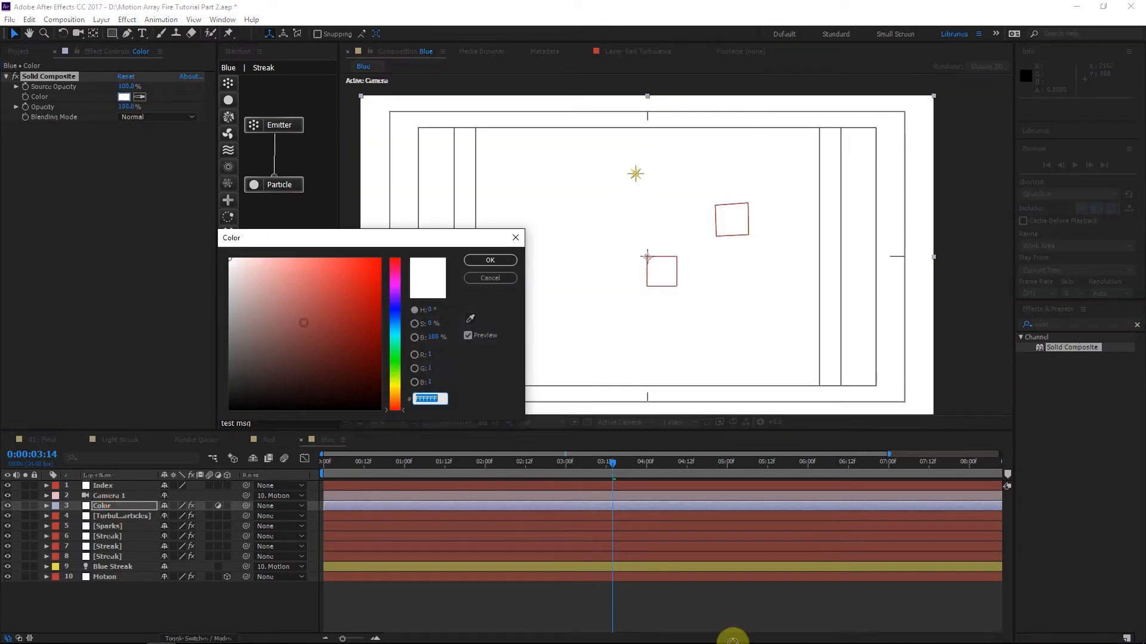
{"action": "left_click", "coordinate": [430, 400]}
{"action": "key", "text": "Return"}
Apply Curves to the Color layer below Solid Composite, pulling the red curve down and raising the blue curve.
{"action": "type", "text": "curves"}
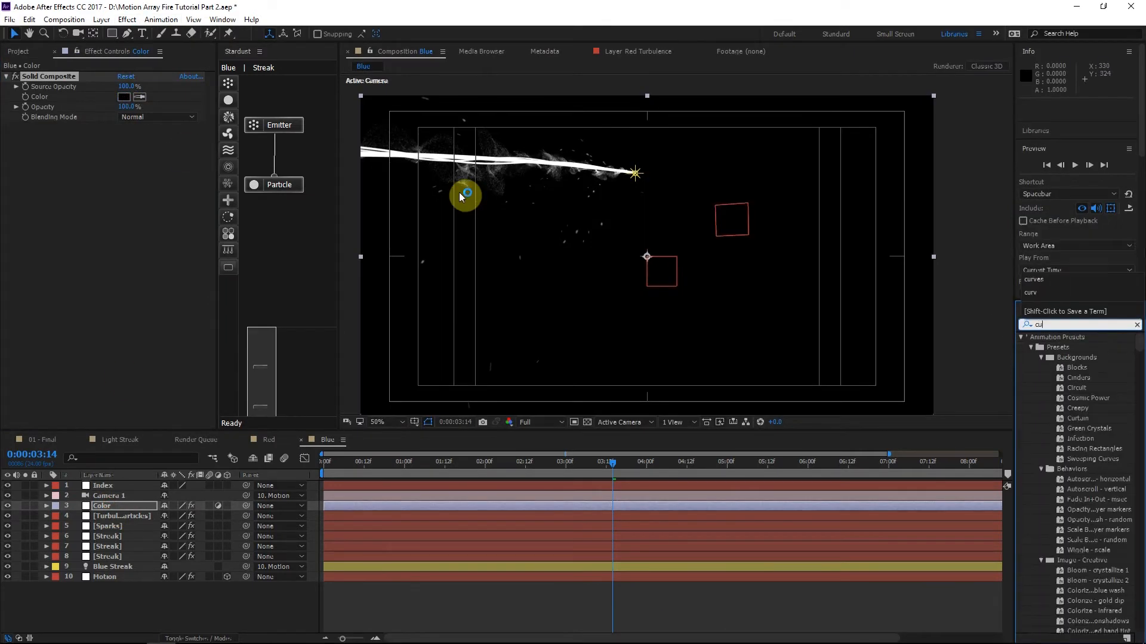
{"action": "left_click_drag", "start_coordinate": [1056, 388], "coordinate": [107, 128]}
{"action": "left_click", "coordinate": [154, 137]}
{"action": "left_click", "coordinate": [145, 190]}
{"action": "left_click_drag", "start_coordinate": [117, 233], "coordinate": [114, 272]}
{"action": "left_click", "coordinate": [154, 137]}
{"action": "left_click", "coordinate": [150, 163]}
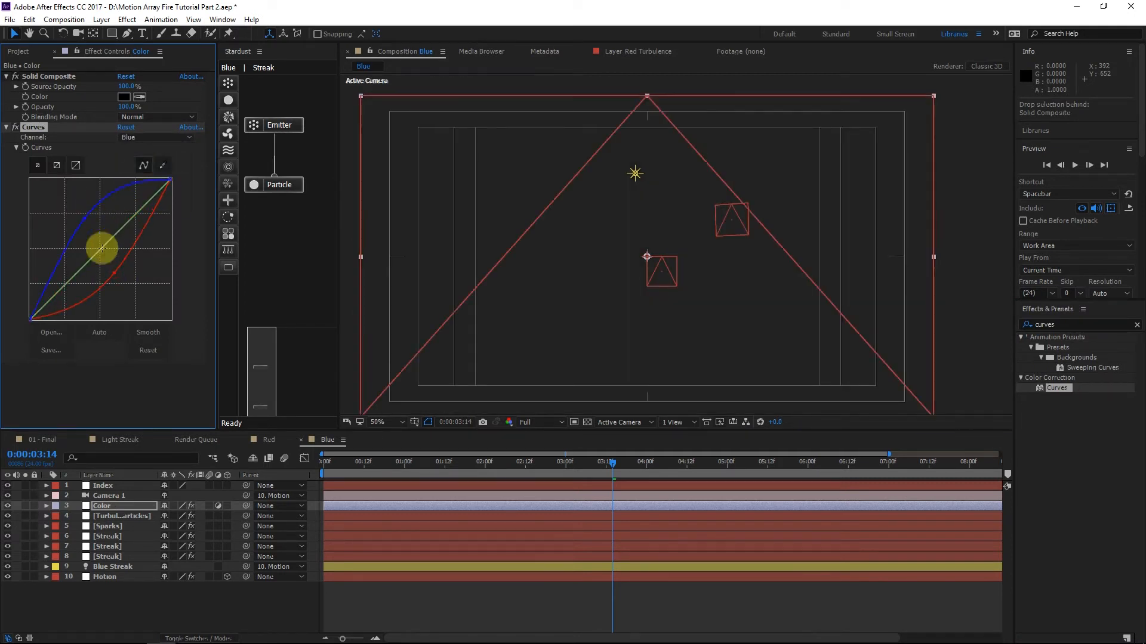
Shape the green curve into a gentle S, slightly raising its highlights and lowering its shadows.
{"action": "left_click", "coordinate": [156, 137]}
{"action": "left_click", "coordinate": [154, 179]}
{"action": "left_click", "coordinate": [123, 216]}
{"action": "left_click_drag", "start_coordinate": [123, 215], "coordinate": [133, 210]}
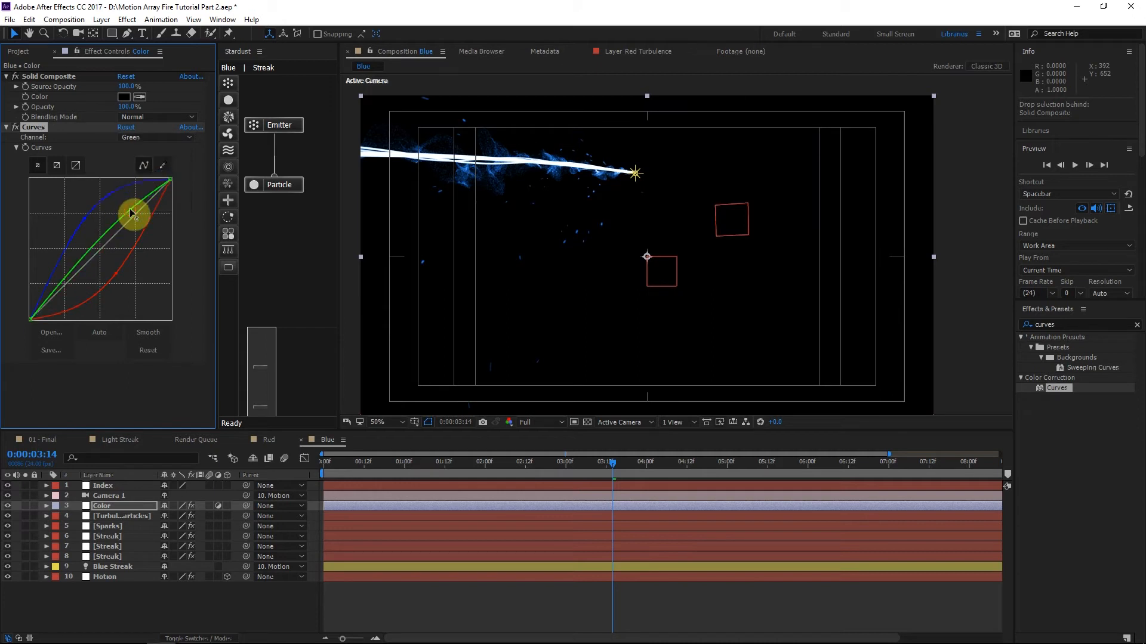
{"action": "left_click_drag", "start_coordinate": [95, 266], "coordinate": [63, 290]}
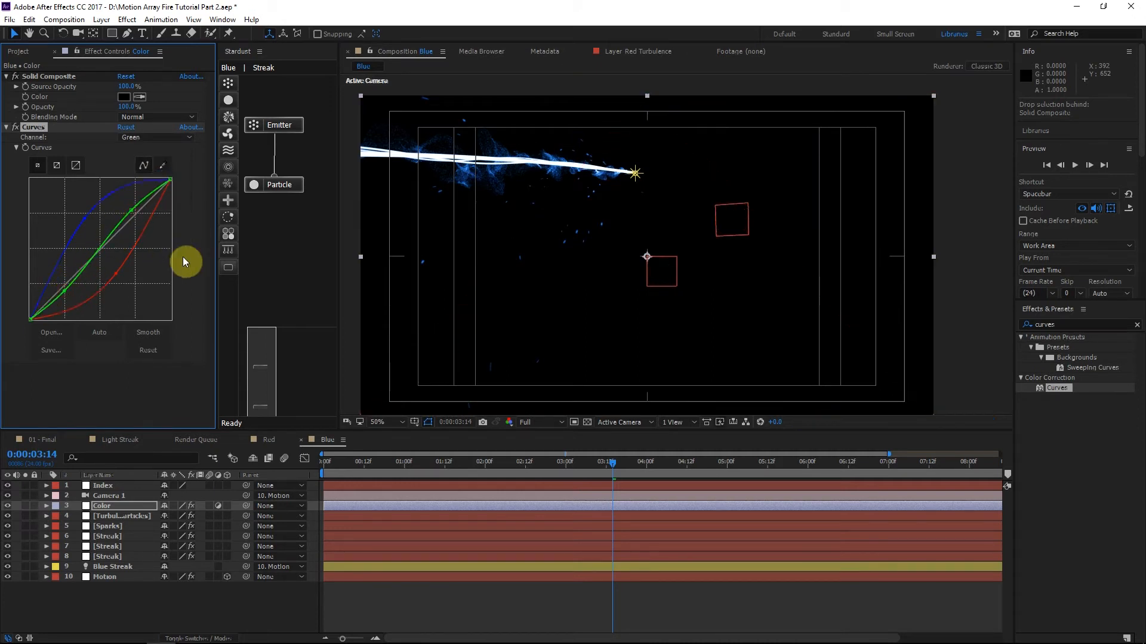
Set the particle opacity to 25 and the particle feather to 100 on the lowest Streak layer.
{"action": "scroll", "coordinate": [593, 269], "scroll_direction": "up", "scroll_amount": 3}
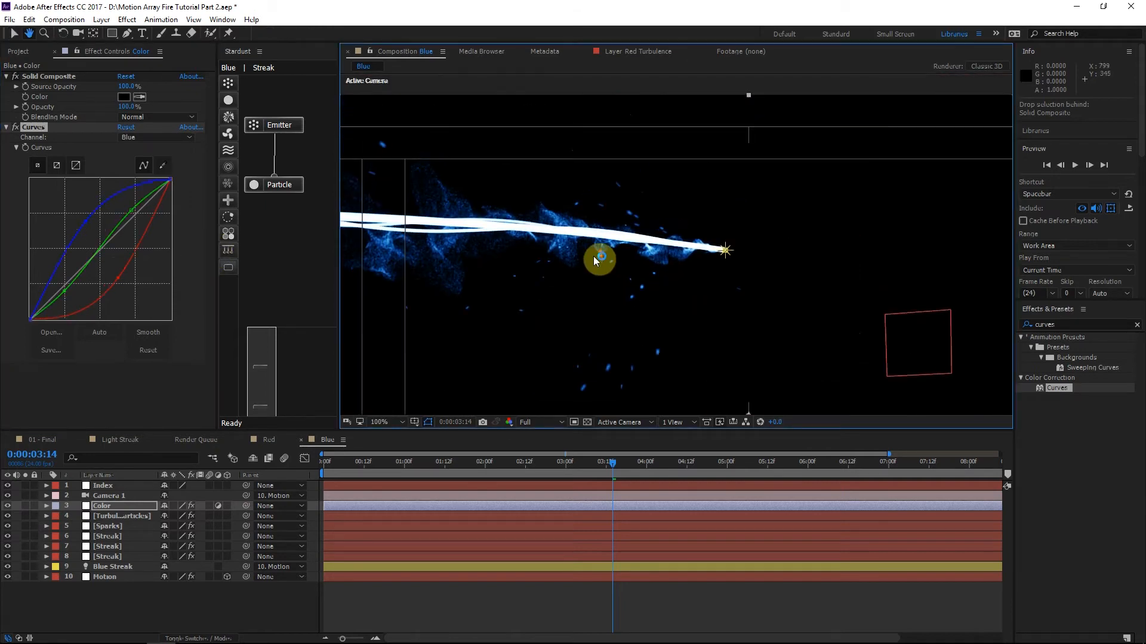
{"action": "scroll", "coordinate": [598, 259], "scroll_direction": "up", "scroll_amount": 1}
{"action": "mouse_move", "coordinate": [481, 275]}
{"action": "left_mouse_down"}
{"action": "mouse_move", "coordinate": [614, 289]}
{"action": "mouse_move", "coordinate": [557, 268]}
{"action": "mouse_move", "coordinate": [420, 274]}
{"action": "mouse_move", "coordinate": [861, 287]}
{"action": "mouse_move", "coordinate": [724, 264]}
{"action": "left_mouse_up"}
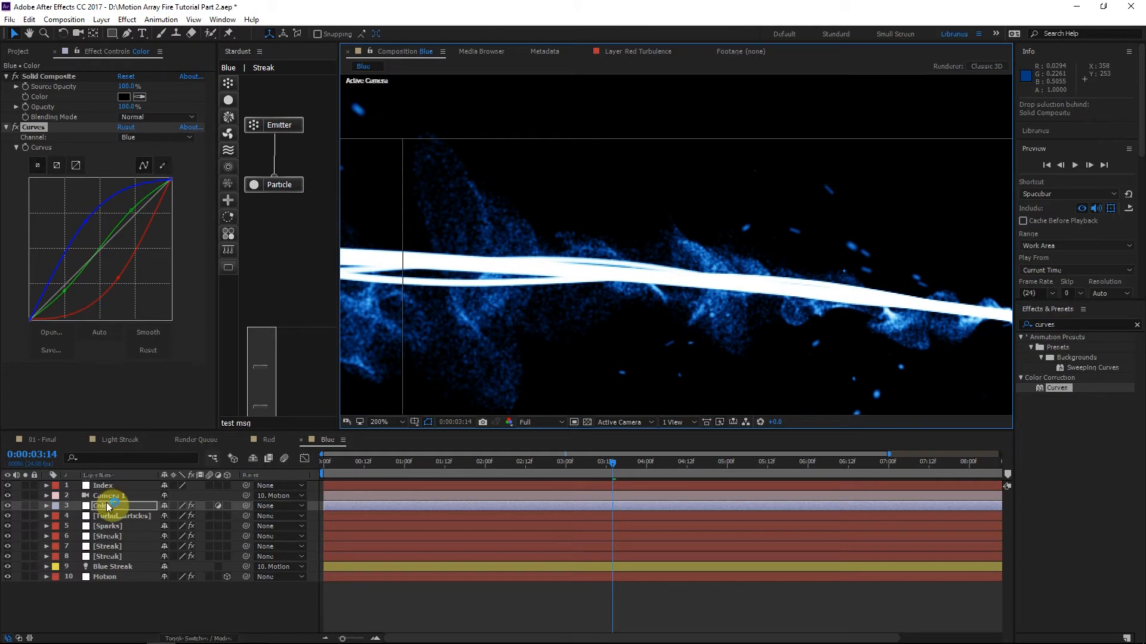
{"action": "left_click", "coordinate": [113, 556]}
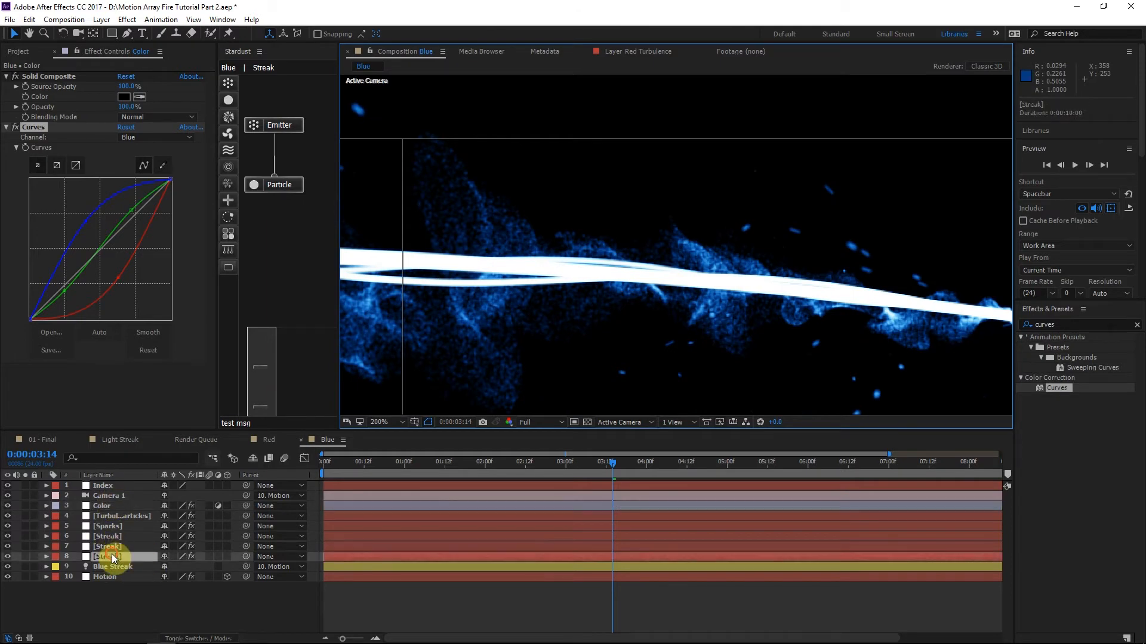
{"action": "scroll", "coordinate": [95, 289], "scroll_direction": "down", "scroll_amount": 6}
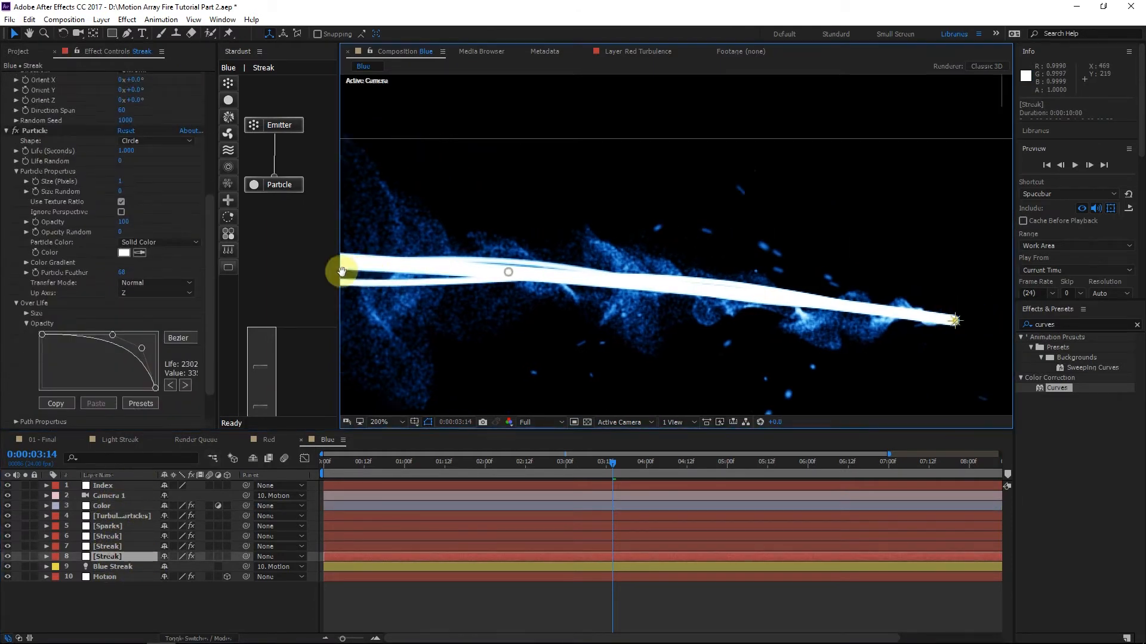
{"action": "scroll", "coordinate": [646, 260], "scroll_direction": "down", "scroll_amount": 4}
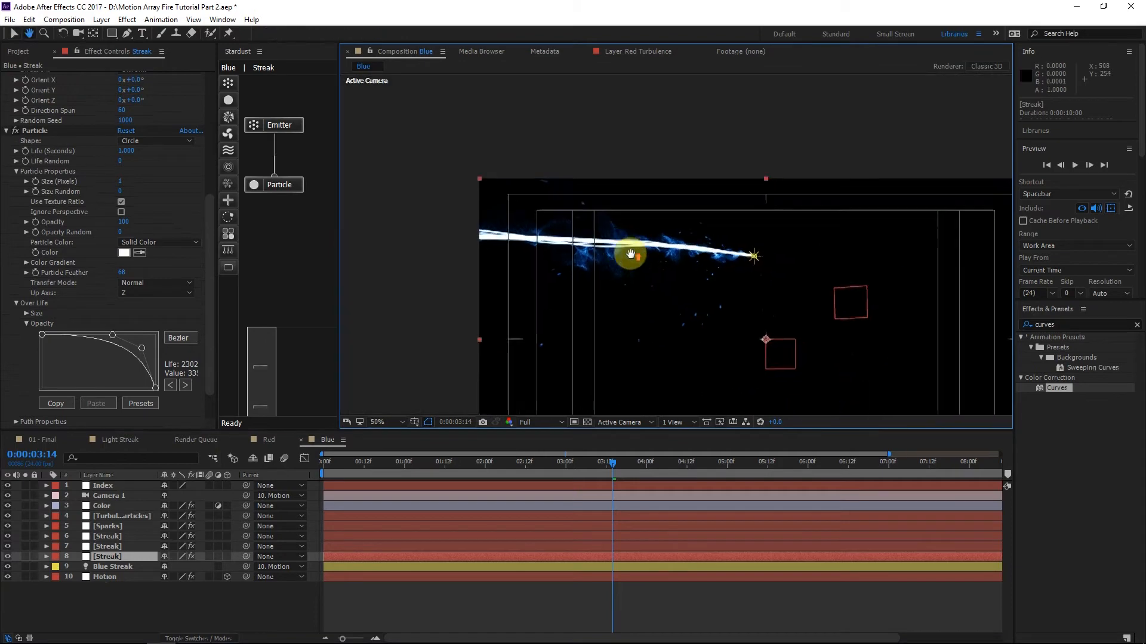
{"action": "scroll", "coordinate": [653, 254], "scroll_direction": "up", "scroll_amount": 2}
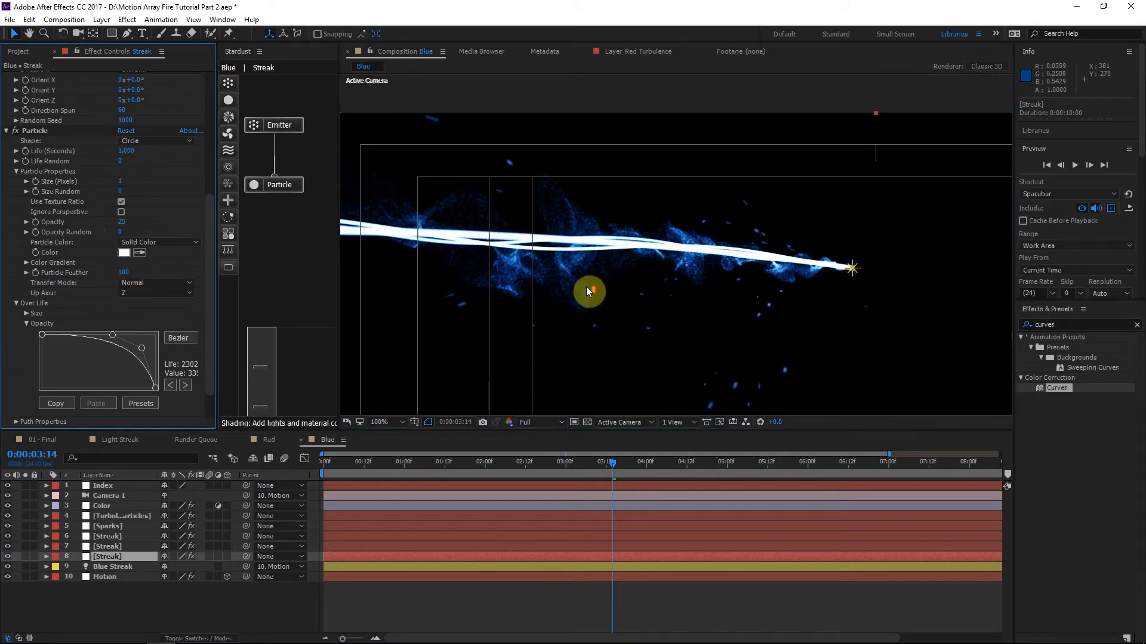
{"action": "scroll", "coordinate": [596, 280], "scroll_direction": "up", "scroll_amount": 2}
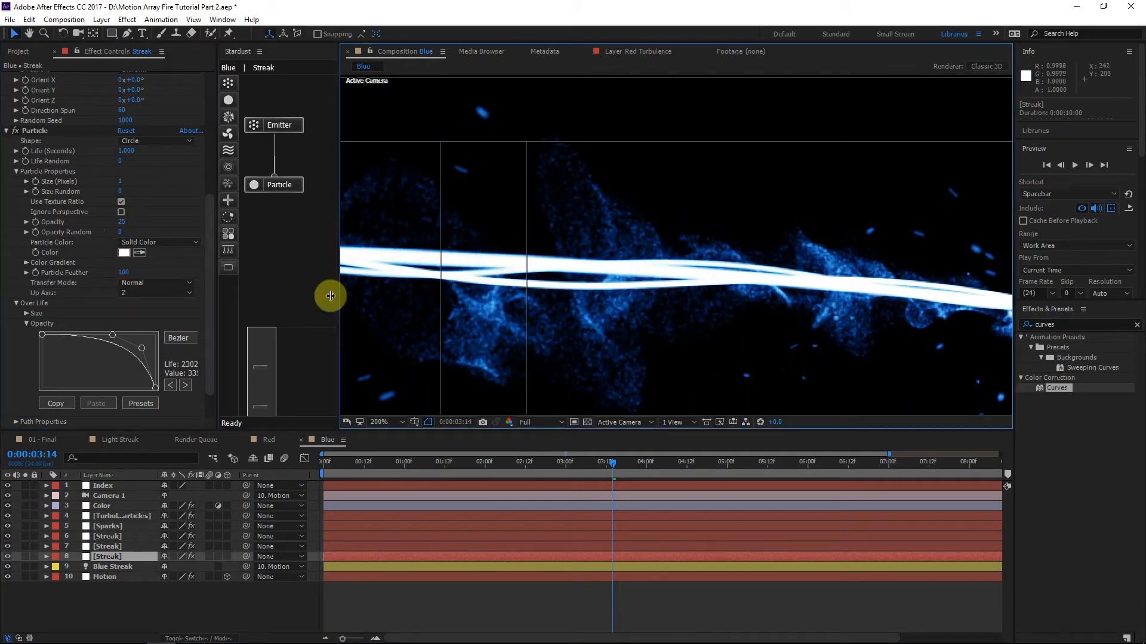
Set the particle opacity of the middle Streak layer to 15.
{"action": "left_click", "coordinate": [125, 547]}
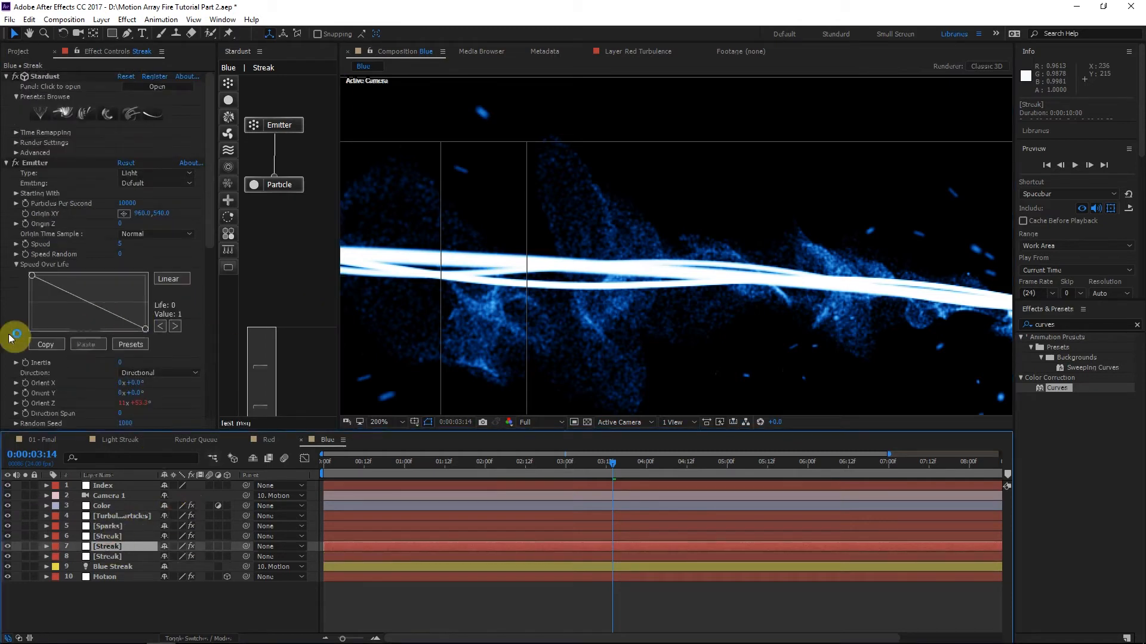
{"action": "scroll", "coordinate": [24, 332], "scroll_direction": "down", "scroll_amount": 5}
{"action": "left_click", "coordinate": [121, 284]}
{"action": "type", "text": "15"}
{"action": "key", "text": "Return"}
{"action": "scroll", "coordinate": [782, 306], "scroll_direction": "down", "scroll_amount": 3}
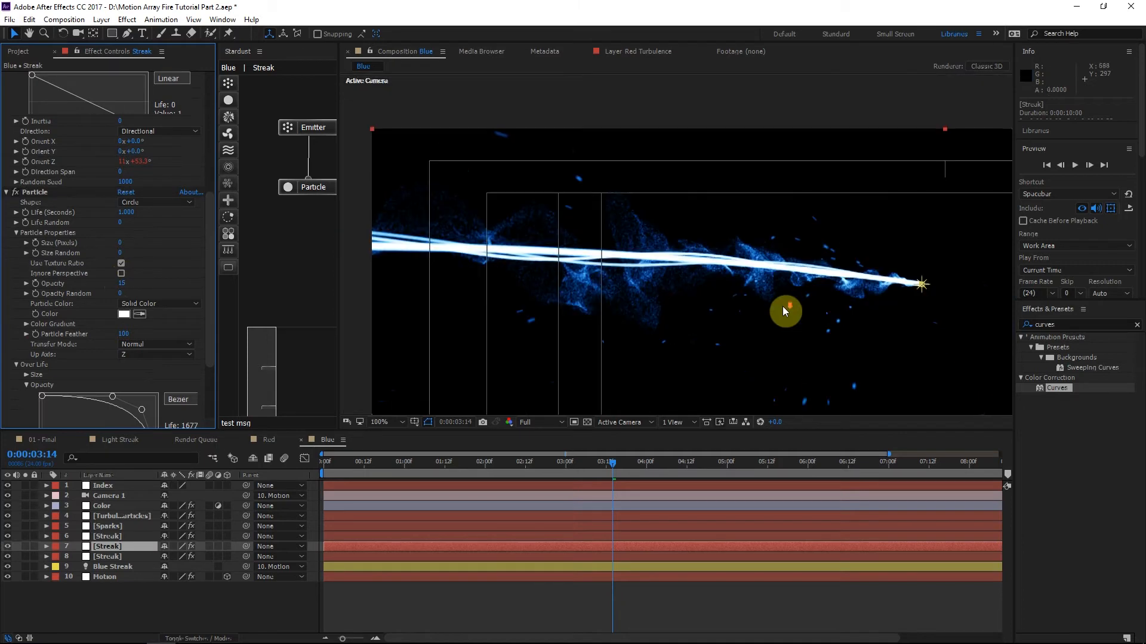
Apply the Glow effect to the Color adjustment layer, placing it after Curves.
{"action": "left_click", "coordinate": [760, 321]}
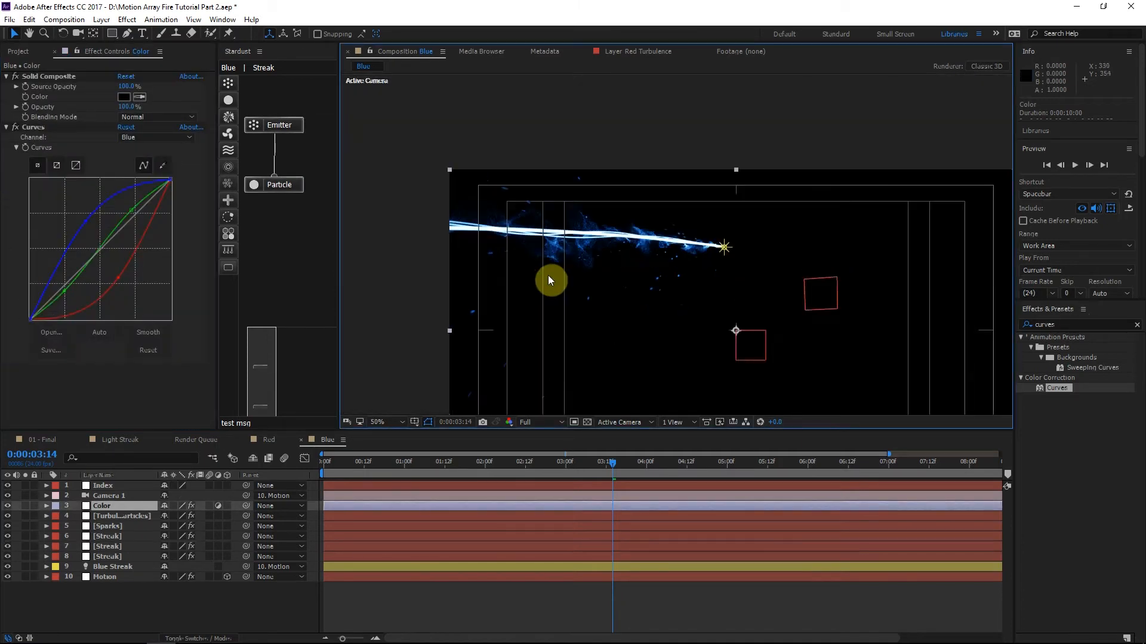
{"action": "left_click_drag", "start_coordinate": [557, 286], "coordinate": [990, 354]}
{"action": "left_click", "coordinate": [1055, 325]}
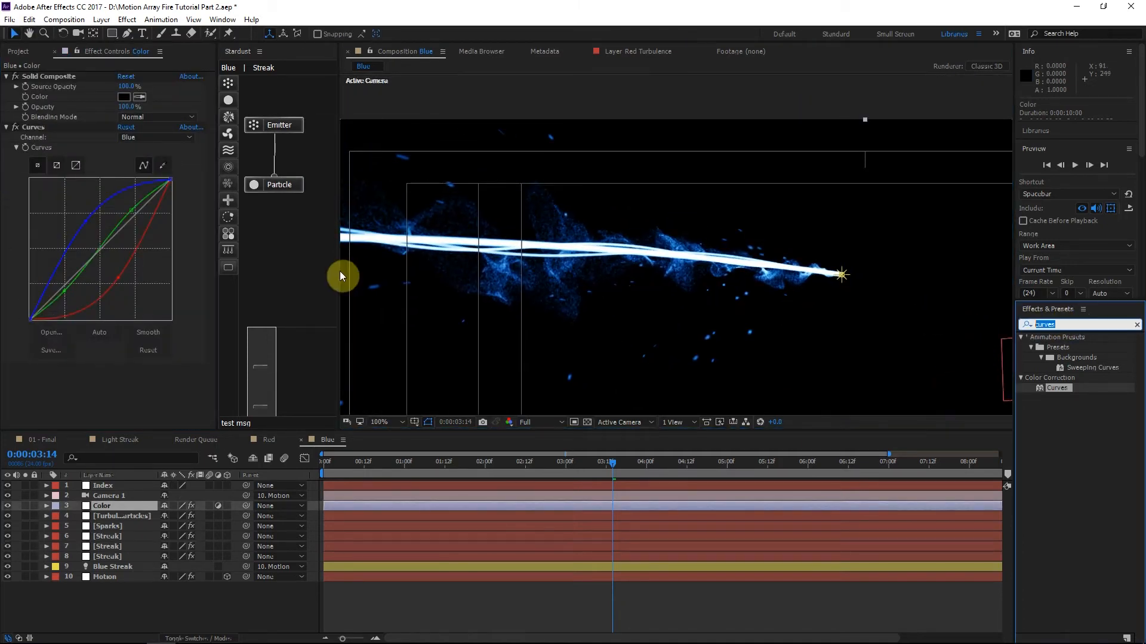
{"action": "type", "text": "glow"}
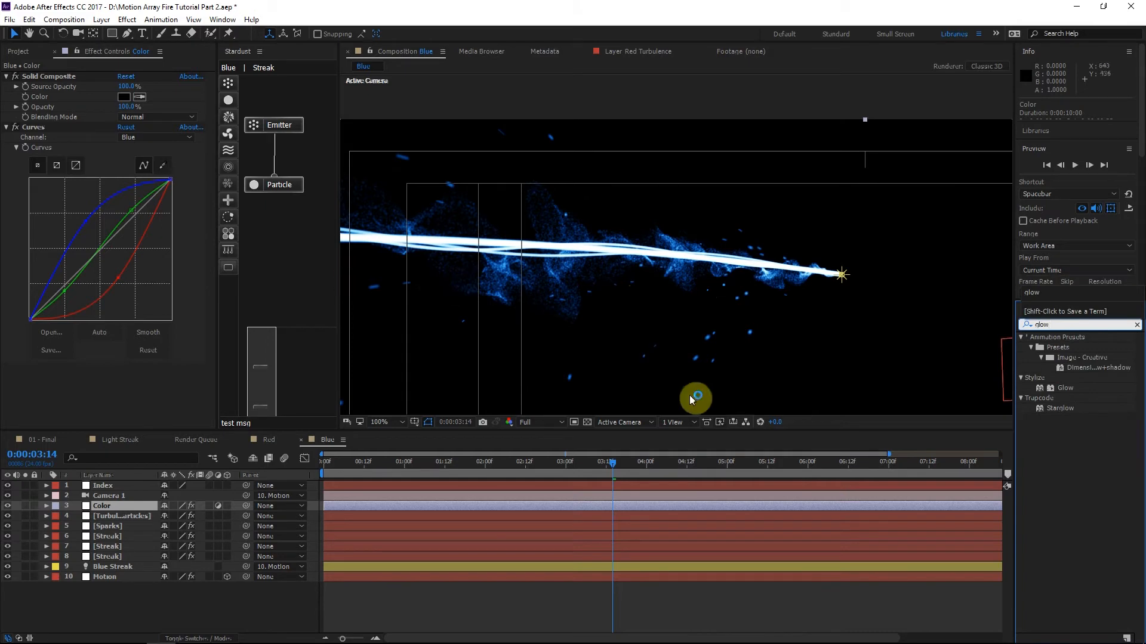
{"action": "left_click_drag", "start_coordinate": [1065, 388], "coordinate": [111, 376]}
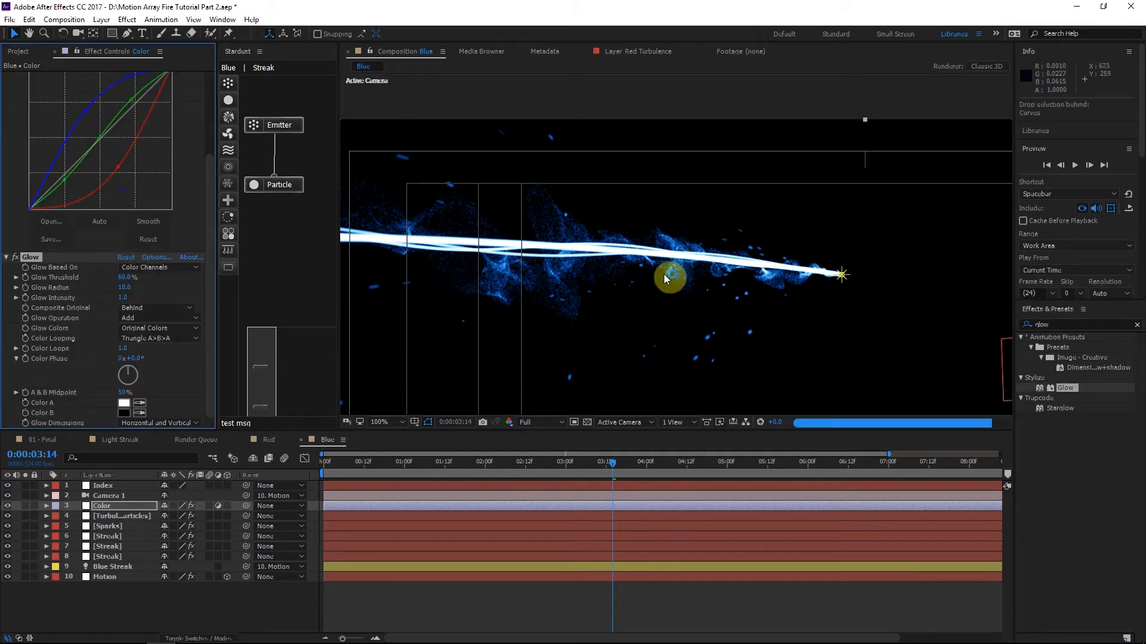
Set the Glow threshold to 25% and the Glow radius to 25 on the Color layer.
{"action": "left_click_drag", "start_coordinate": [664, 273], "coordinate": [674, 300]}
{"action": "type", "text": "25"}
{"action": "key", "text": "Return"}
{"action": "left_click", "coordinate": [132, 288]}
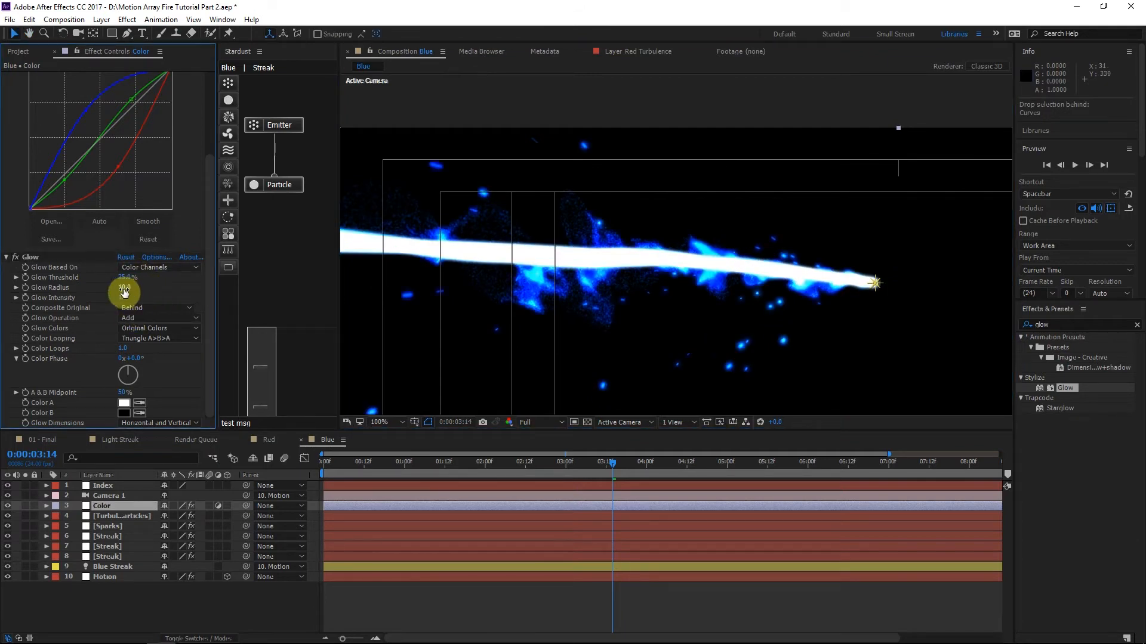
{"action": "type", "text": "25"}
{"action": "key", "text": "Return"}
Set the Glow colors to A & B Colors with Sawtooth A>B color looping.
{"action": "left_click", "coordinate": [146, 329]}
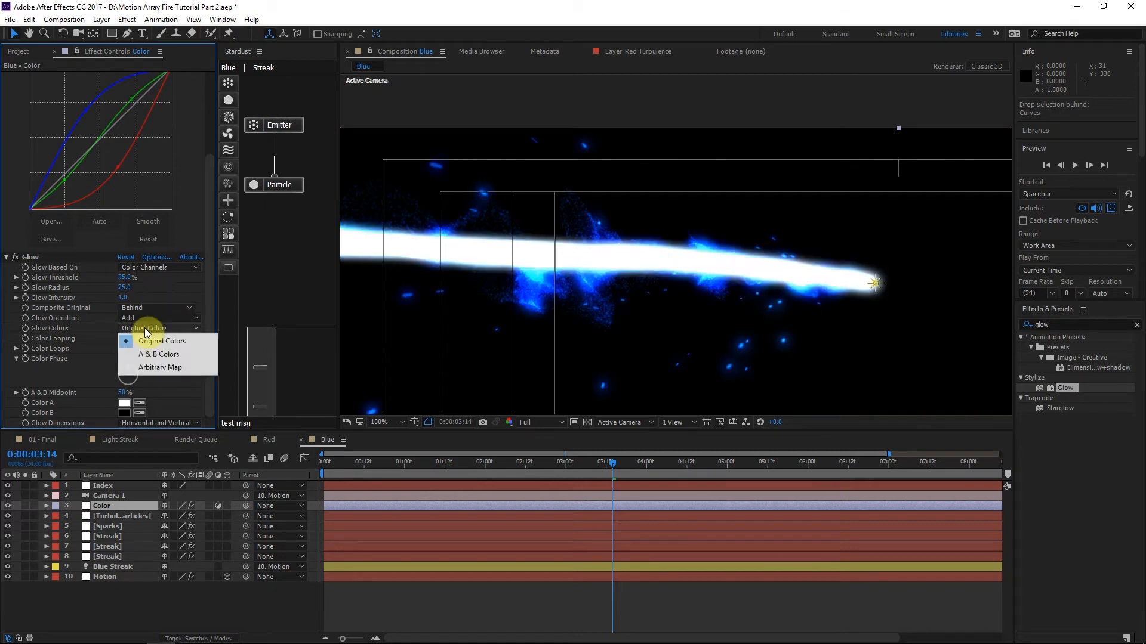
{"action": "left_click", "coordinate": [151, 355]}
{"action": "left_click", "coordinate": [154, 339]}
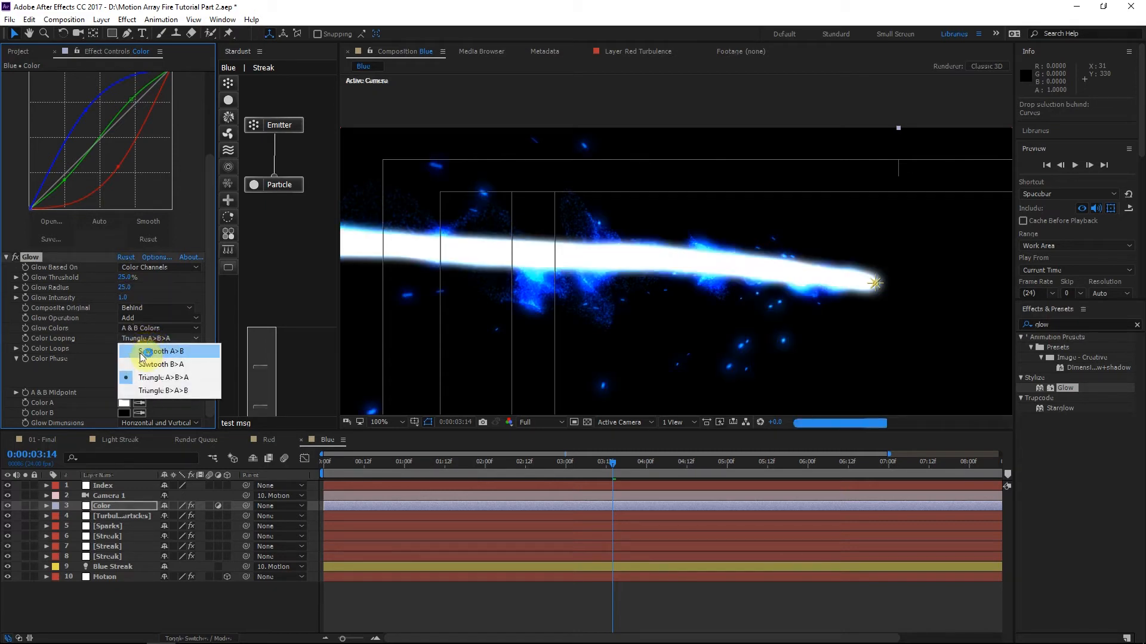
{"action": "left_click", "coordinate": [153, 346]}
Make the Glow's Color B deep blue and Color A lighter blue, with Screen as the glow operation.
{"action": "left_click", "coordinate": [123, 413]}
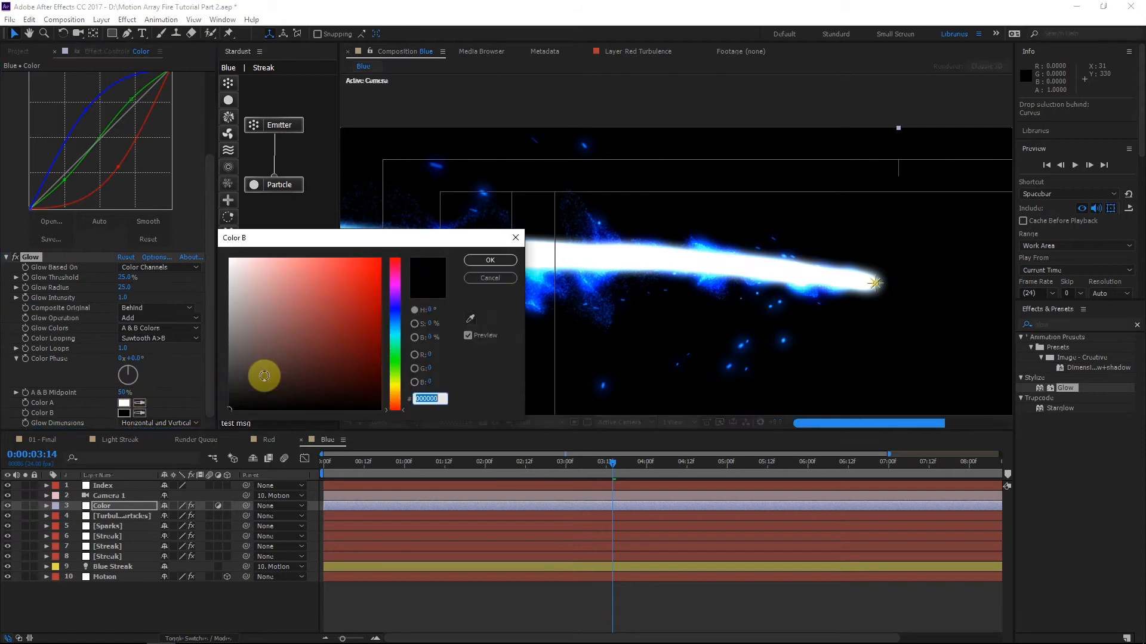
{"action": "left_click", "coordinate": [397, 316]}
{"action": "left_click", "coordinate": [488, 261]}
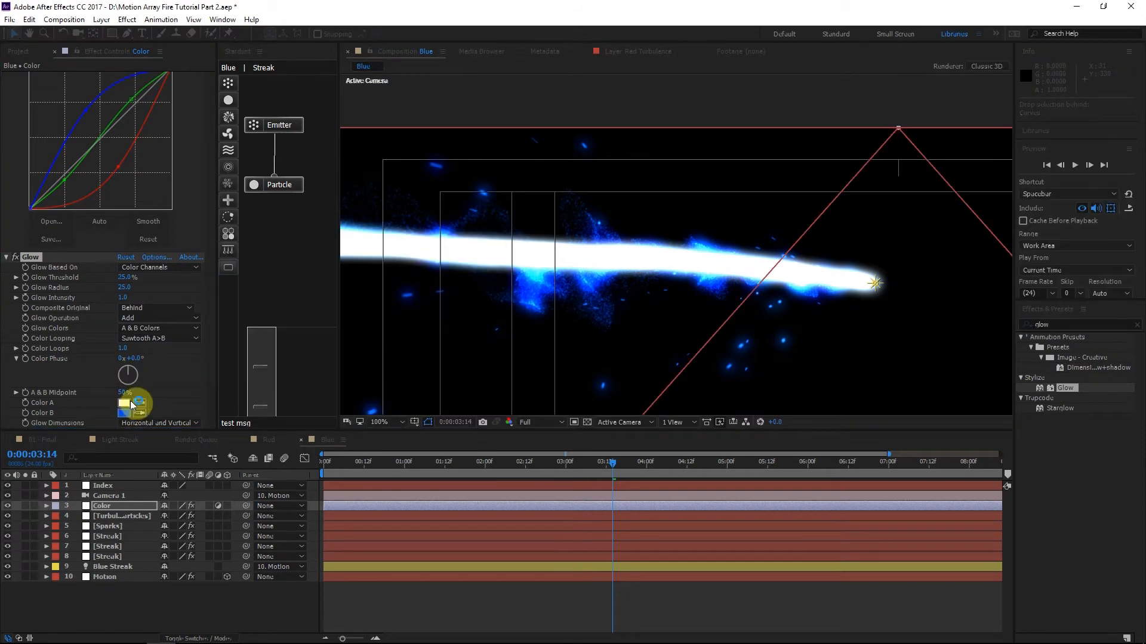
{"action": "left_click", "coordinate": [124, 402]}
{"action": "left_click", "coordinate": [396, 321]}
{"action": "left_click", "coordinate": [371, 286]}
{"action": "key", "text": "Return"}
{"action": "left_click", "coordinate": [123, 319]}
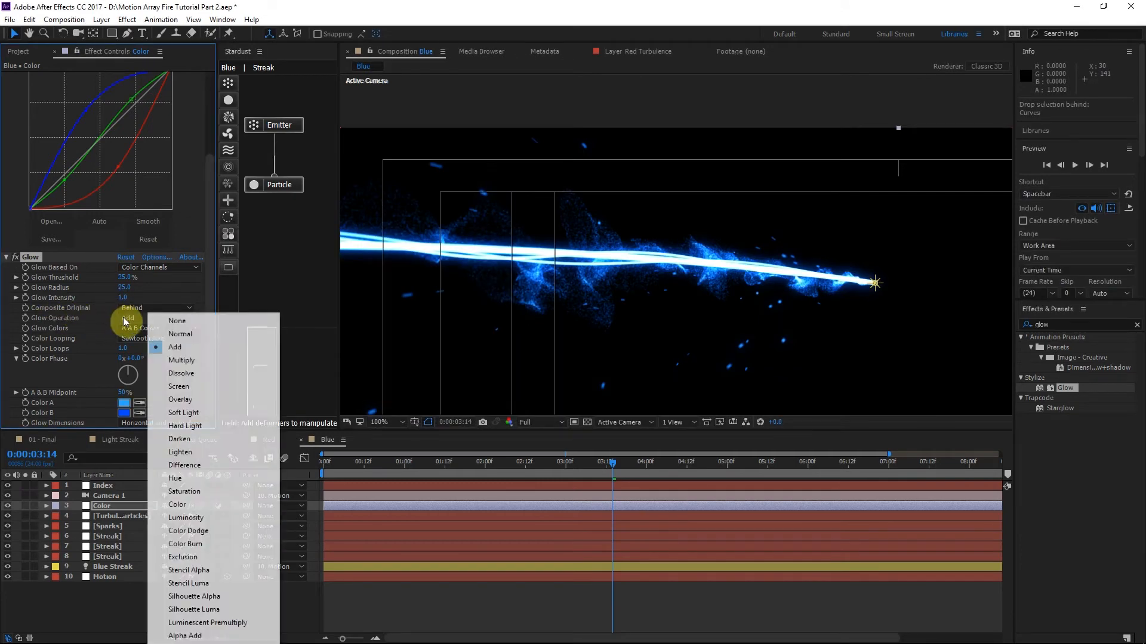
{"action": "left_click", "coordinate": [185, 387]}
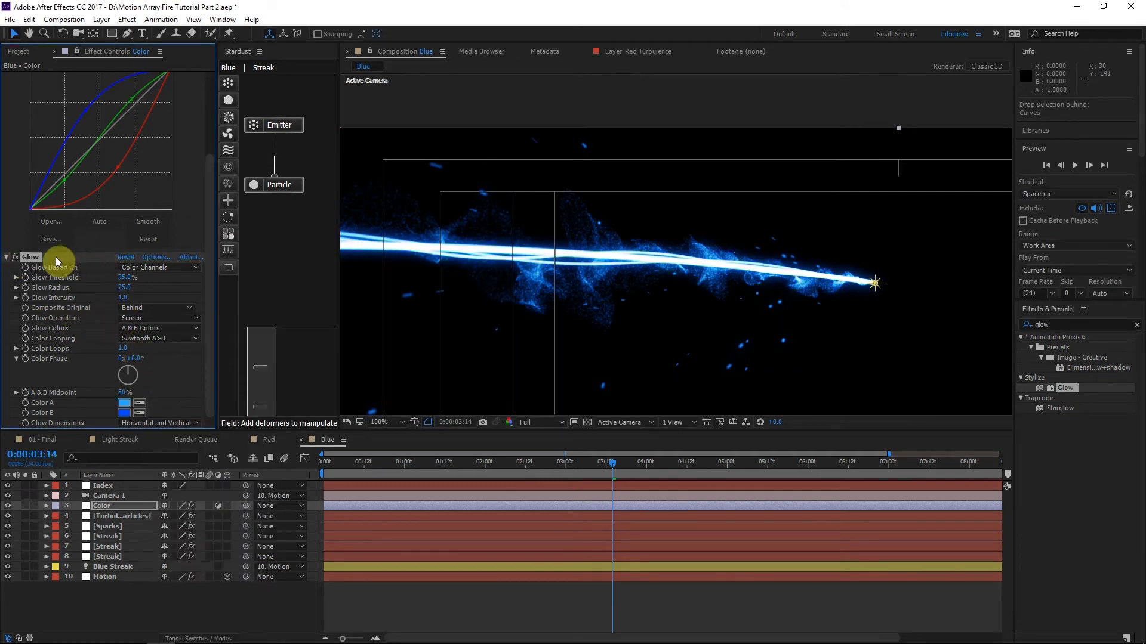
Duplicate the Glow effect and set the copy's threshold to 50% and its radius to 100.
{"action": "key", "text": "ctrl+d"}
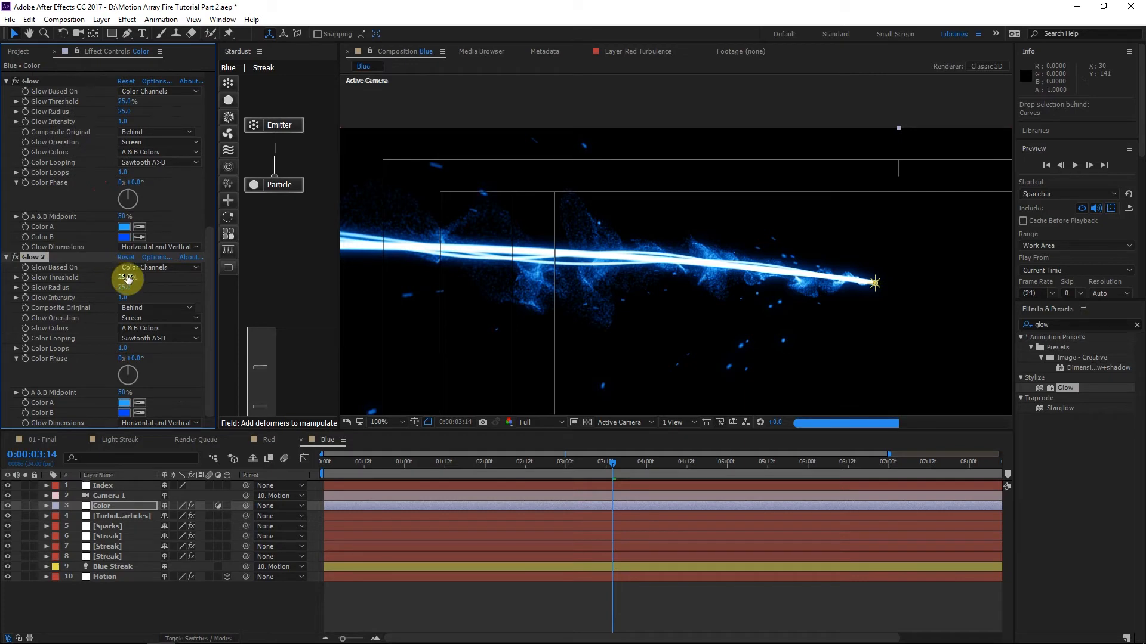
{"action": "left_click", "coordinate": [125, 277]}
{"action": "type", "text": "50"}
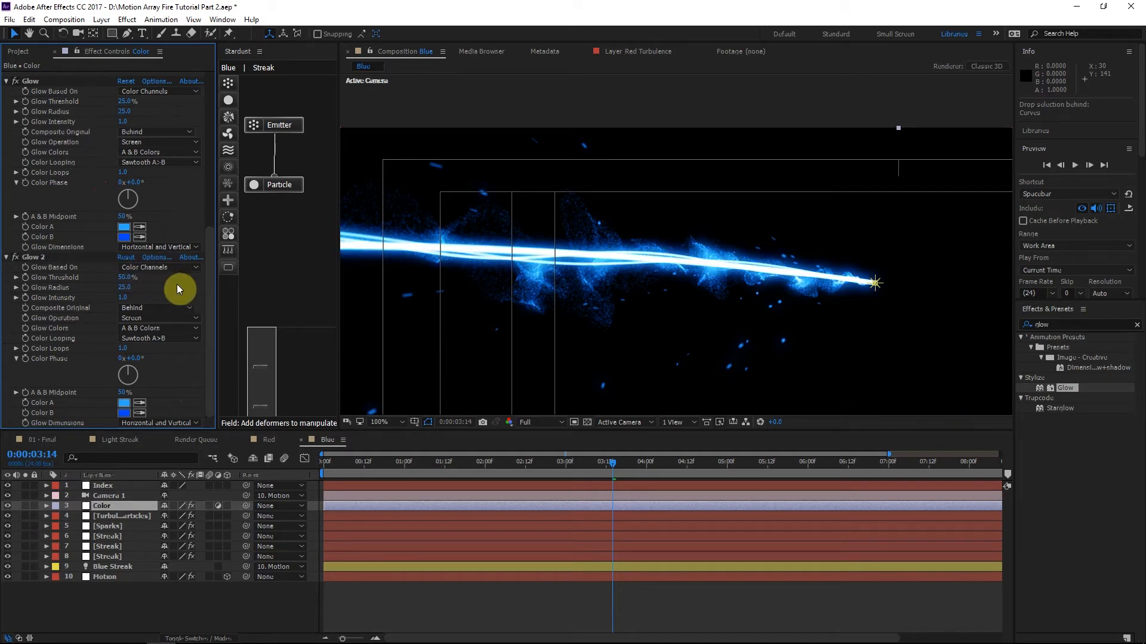
{"action": "left_click", "coordinate": [125, 288]}
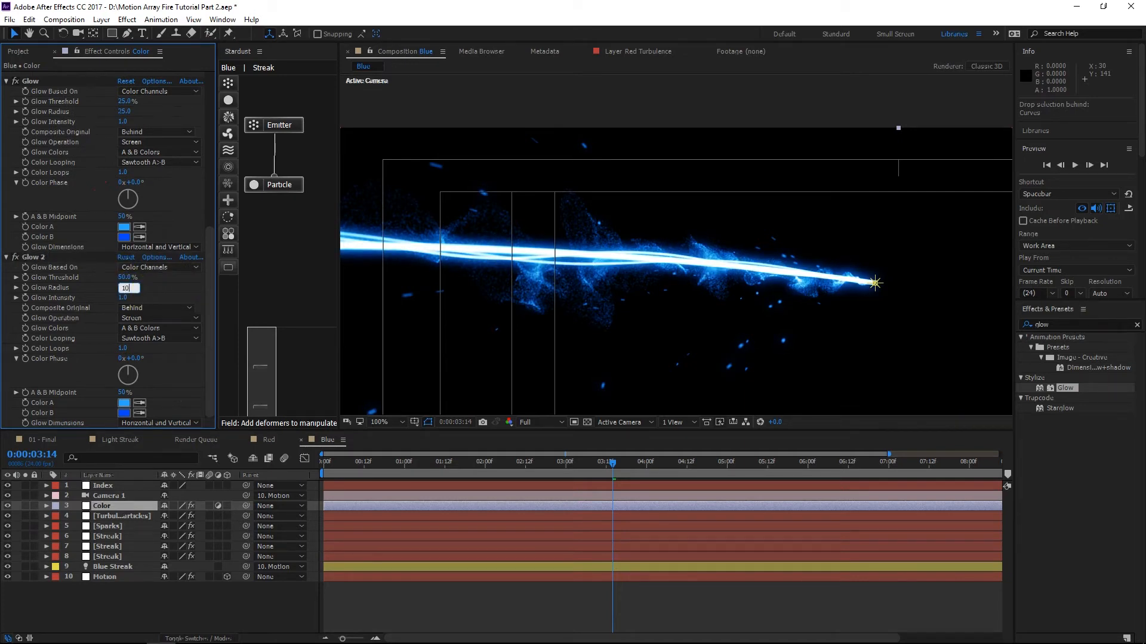
{"action": "left_click_drag", "start_coordinate": [609, 319], "coordinate": [622, 308]}
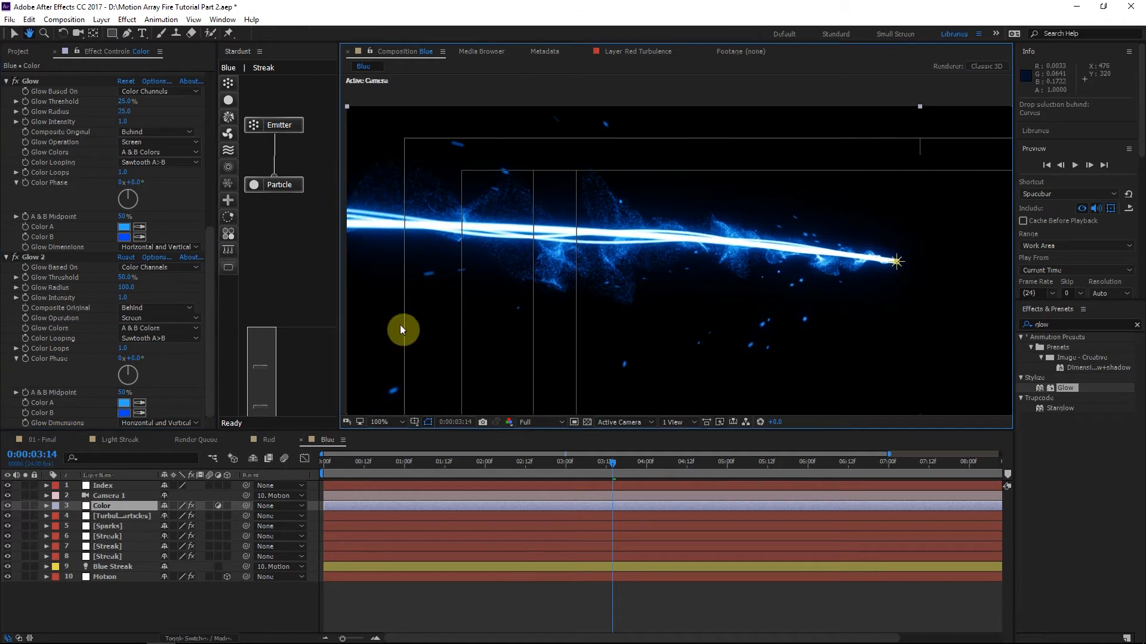
Duplicate Glow 2 and give the copy a glow radius of 250 and a threshold of 25%.
{"action": "left_click", "coordinate": [36, 258]}
{"action": "key", "text": "ctrl+d"}
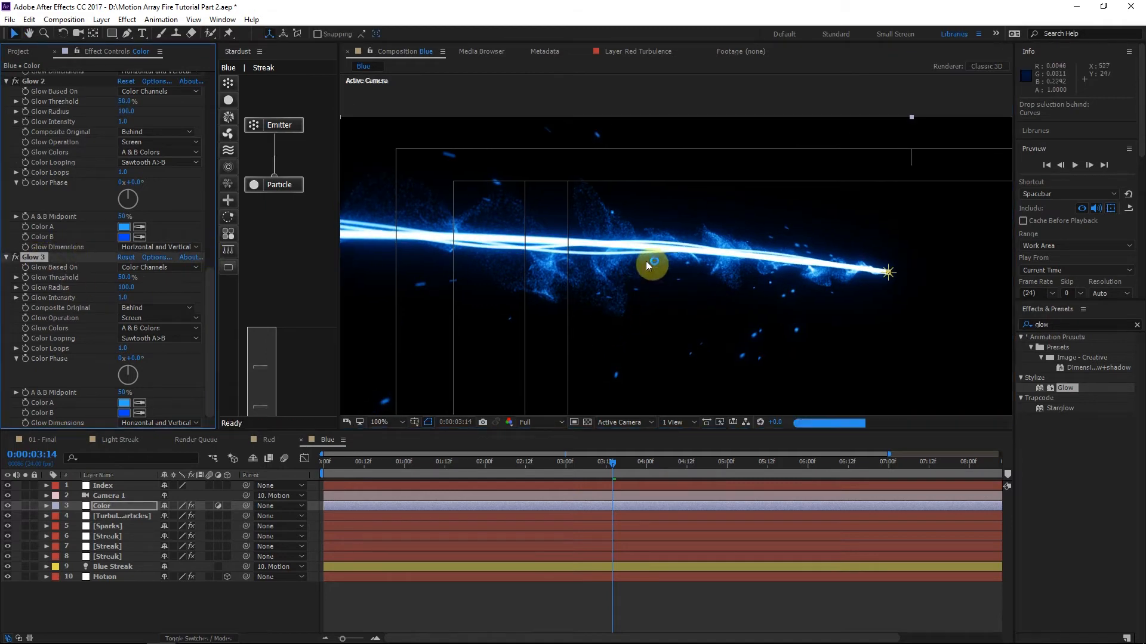
{"action": "left_click_drag", "start_coordinate": [631, 260], "coordinate": [612, 255]}
{"action": "left_click", "coordinate": [122, 293]}
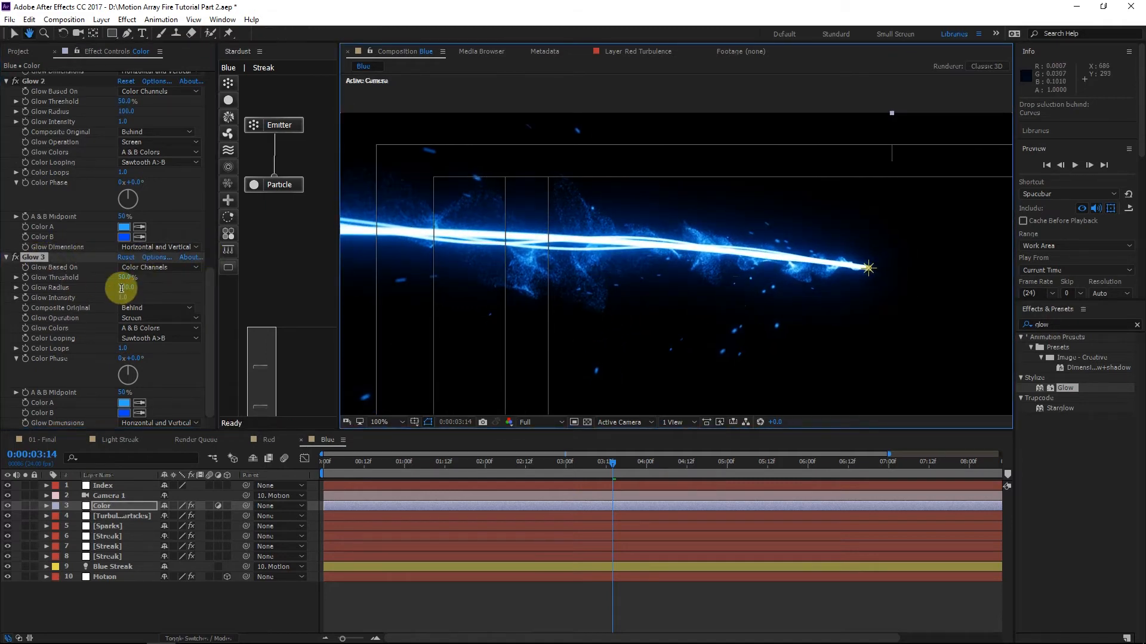
{"action": "type", "text": "2"}
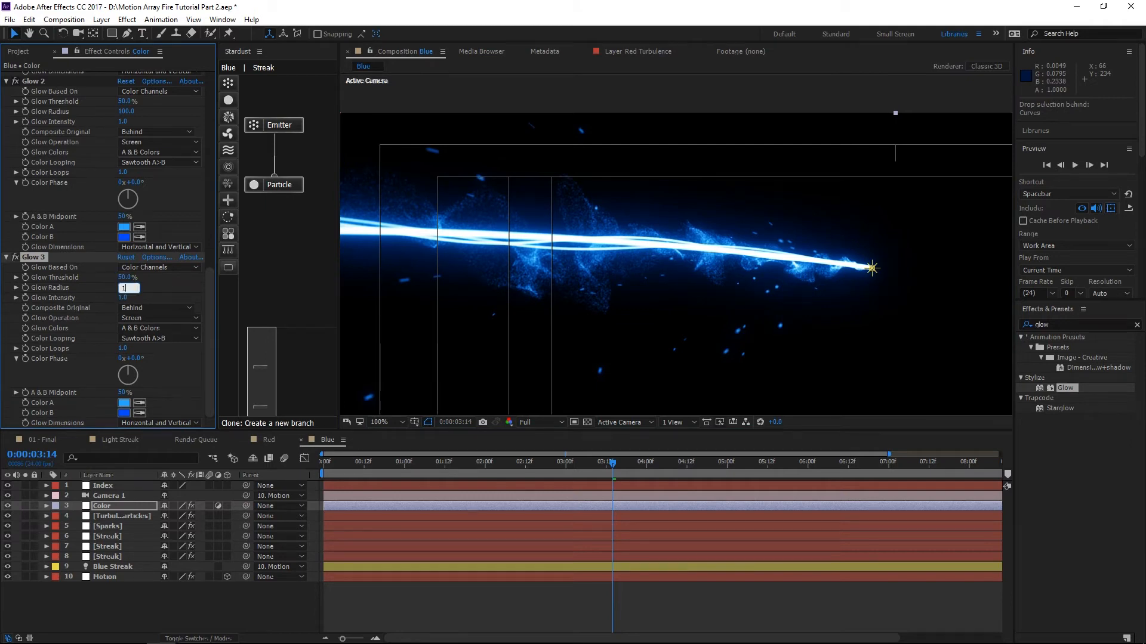
{"action": "type", "text": "50"}
{"action": "key", "text": "Return"}
{"action": "mouse_move", "coordinate": [550, 261]}
{"action": "left_mouse_down"}
{"action": "mouse_move", "coordinate": [545, 217]}
{"action": "mouse_move", "coordinate": [606, 239]}
{"action": "left_mouse_up"}
{"action": "left_click_drag", "start_coordinate": [153, 306], "coordinate": [116, 303]}
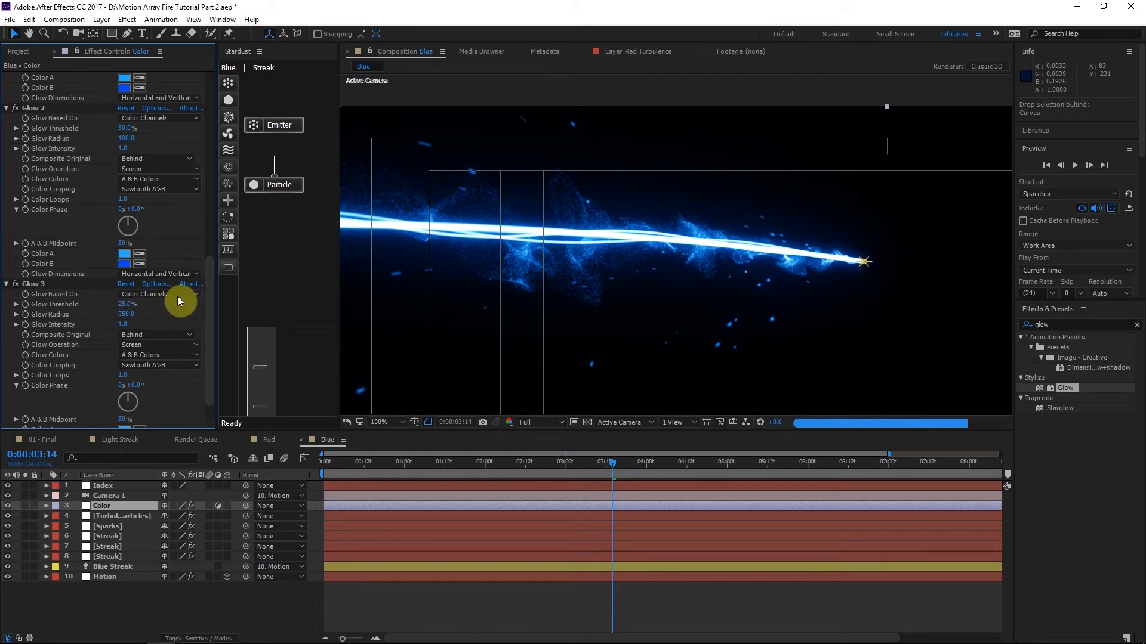
Set the glow intensity to 1.3 on Glow 3, 1.2 on Glow 2 and 1.4 on the first Glow.
{"action": "scroll", "coordinate": [120, 298], "scroll_direction": "up", "scroll_amount": 2}
{"action": "scroll", "coordinate": [91, 149], "scroll_direction": "up", "scroll_amount": 2}
{"action": "scroll", "coordinate": [90, 154], "scroll_direction": "down", "scroll_amount": 3}
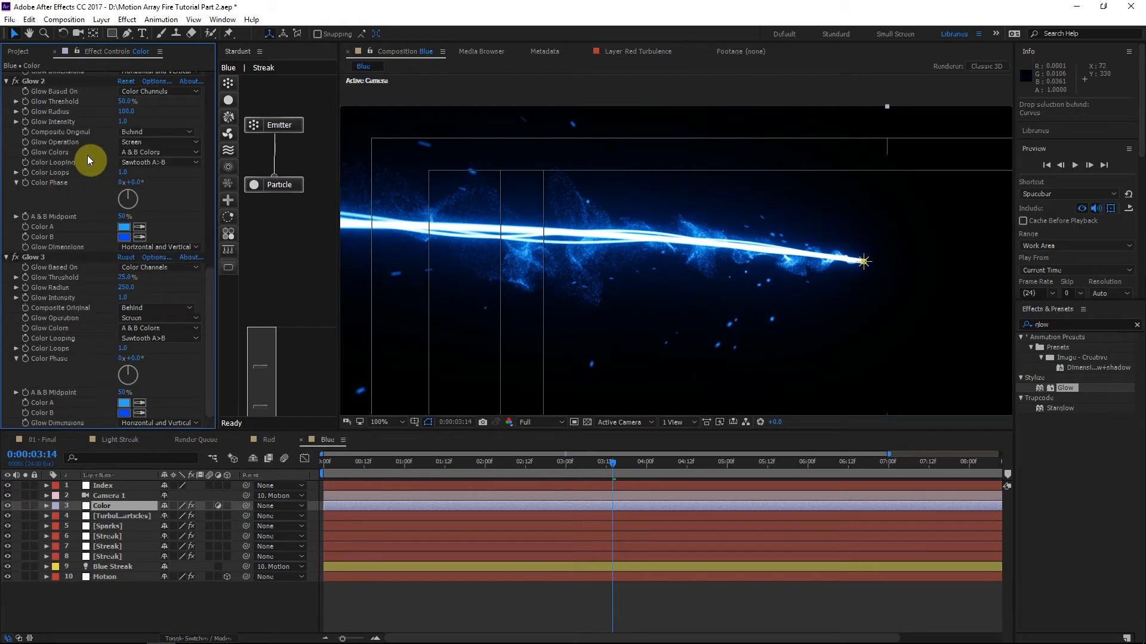
{"action": "left_click", "coordinate": [111, 298]}
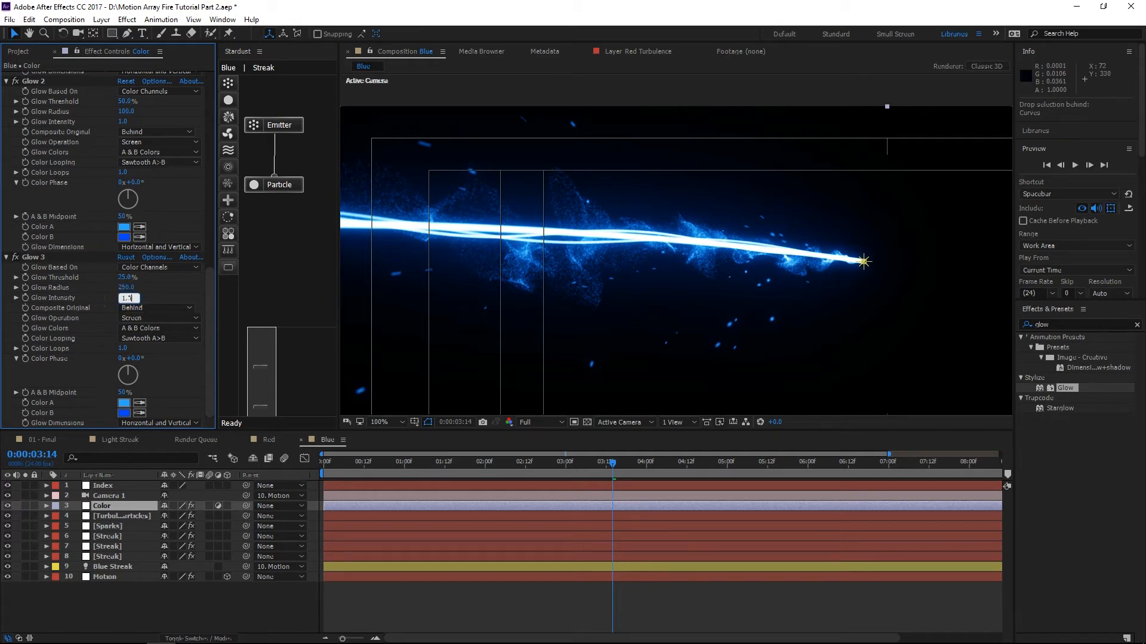
{"action": "left_click", "coordinate": [123, 122]}
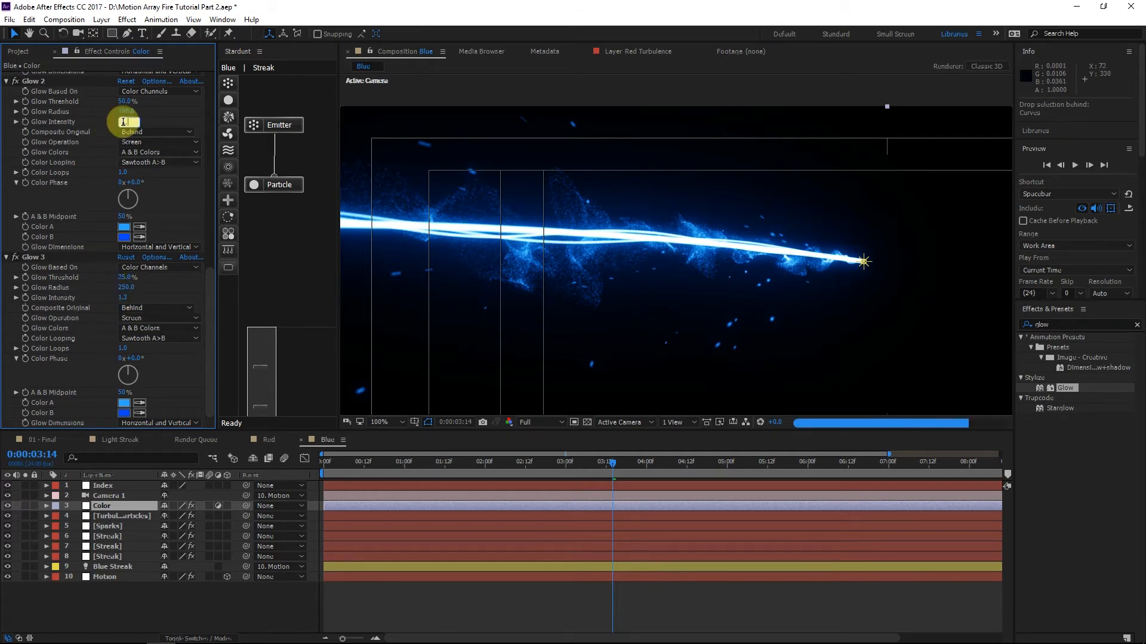
{"action": "scroll", "coordinate": [119, 164], "scroll_direction": "up", "scroll_amount": 5}
{"action": "left_click", "coordinate": [122, 107]}
{"action": "type", "text": "1.4"}
Add a fourth Glow effect after Glow 3 with the Screen operation and a 75% threshold.
{"action": "left_click_drag", "start_coordinate": [1057, 385], "coordinate": [107, 390]}
{"action": "left_click", "coordinate": [139, 318]}
{"action": "left_click", "coordinate": [154, 386]}
{"action": "type", "text": "75"}
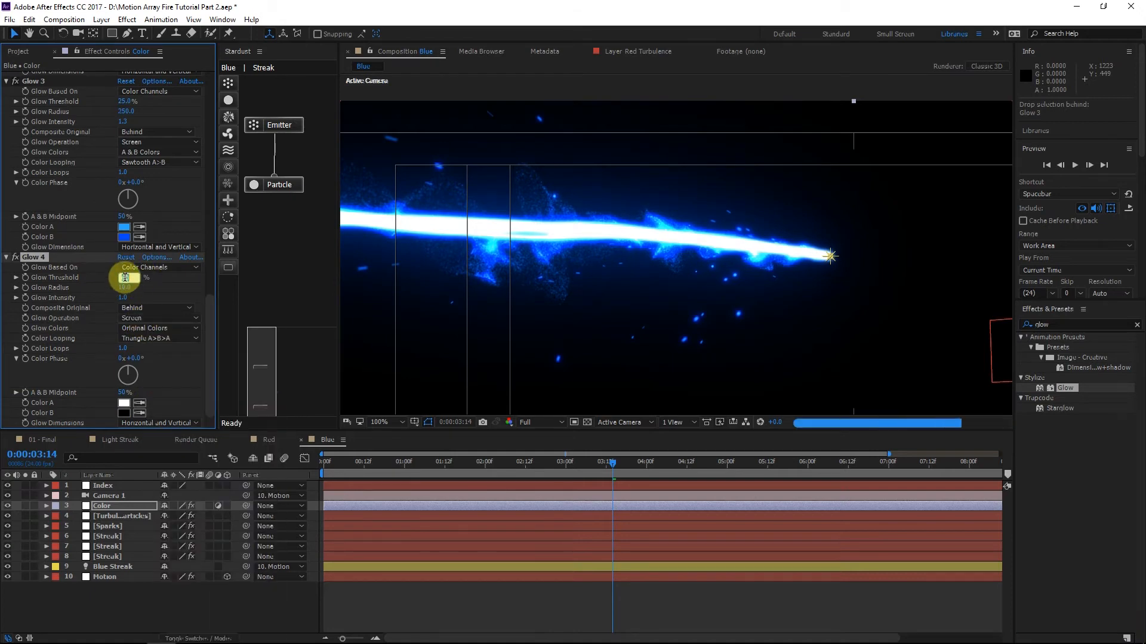
{"action": "left_click", "coordinate": [167, 294]}
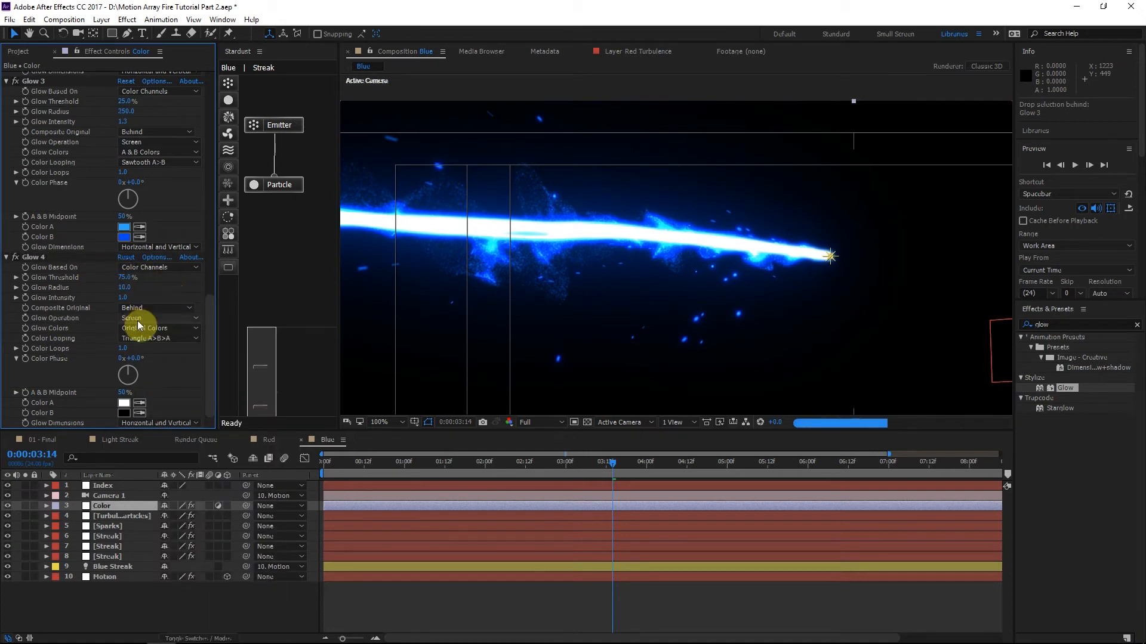
Switch Glow 4 to A & B Colors with Sawtooth A>B looping and pick a new Color B.
{"action": "left_click", "coordinate": [158, 338]}
{"action": "left_click", "coordinate": [152, 351]}
{"action": "left_click", "coordinate": [157, 330]}
{"action": "left_click", "coordinate": [153, 351]}
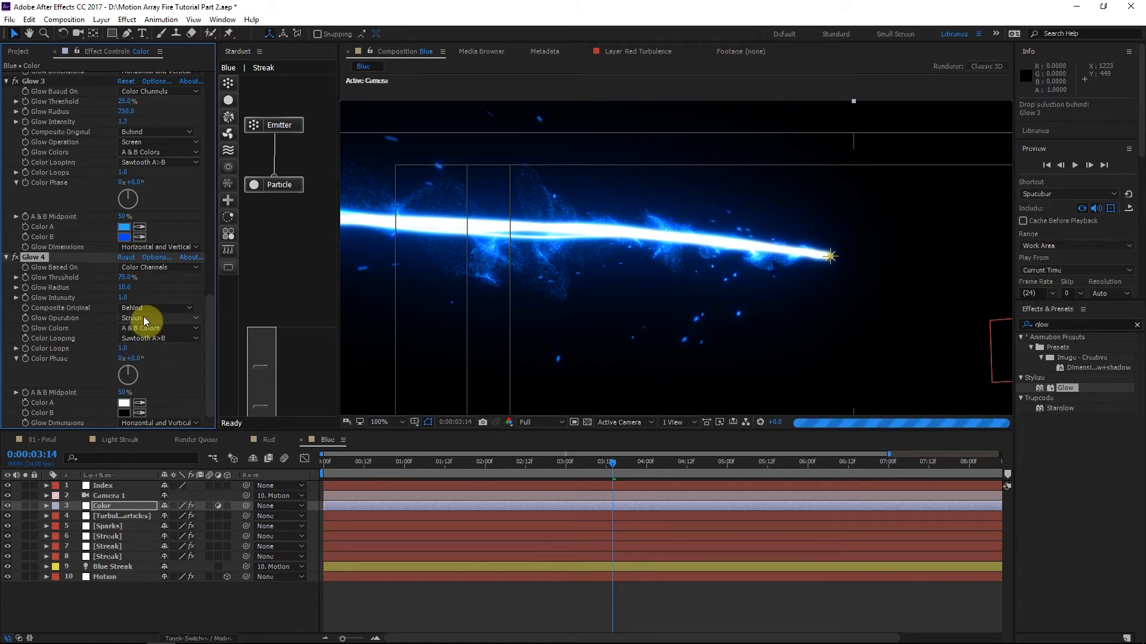
{"action": "left_click", "coordinate": [124, 412]}
{"action": "left_click", "coordinate": [377, 261]}
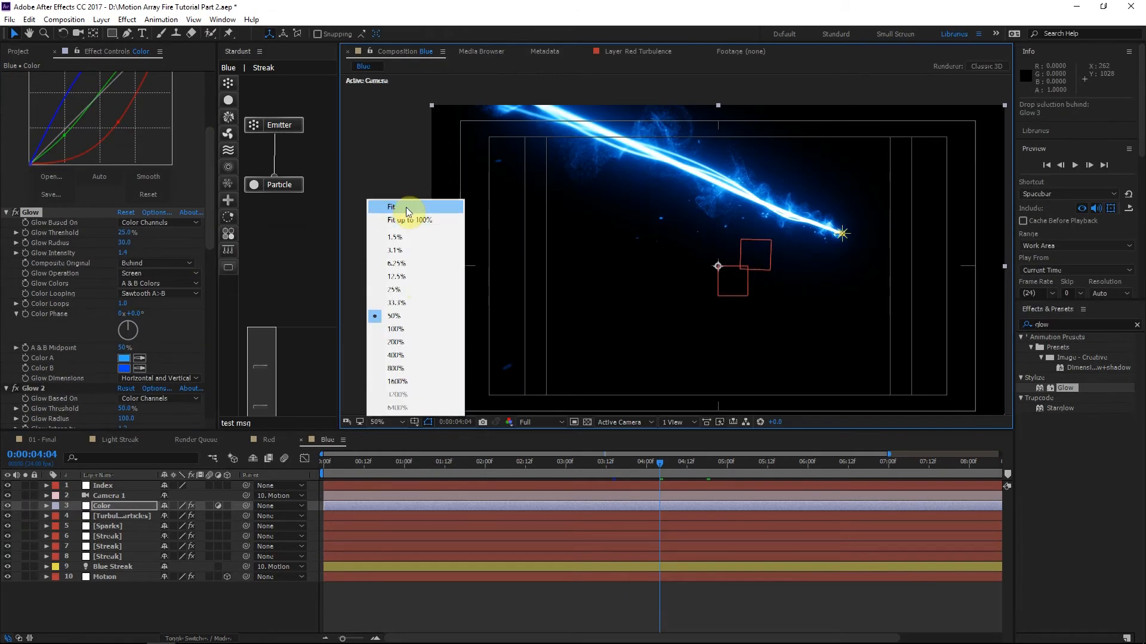
Fit the composition in the viewer and compare the streak with the Color layer off and on.
{"action": "left_click", "coordinate": [405, 215]}
{"action": "left_click", "coordinate": [8, 507]}
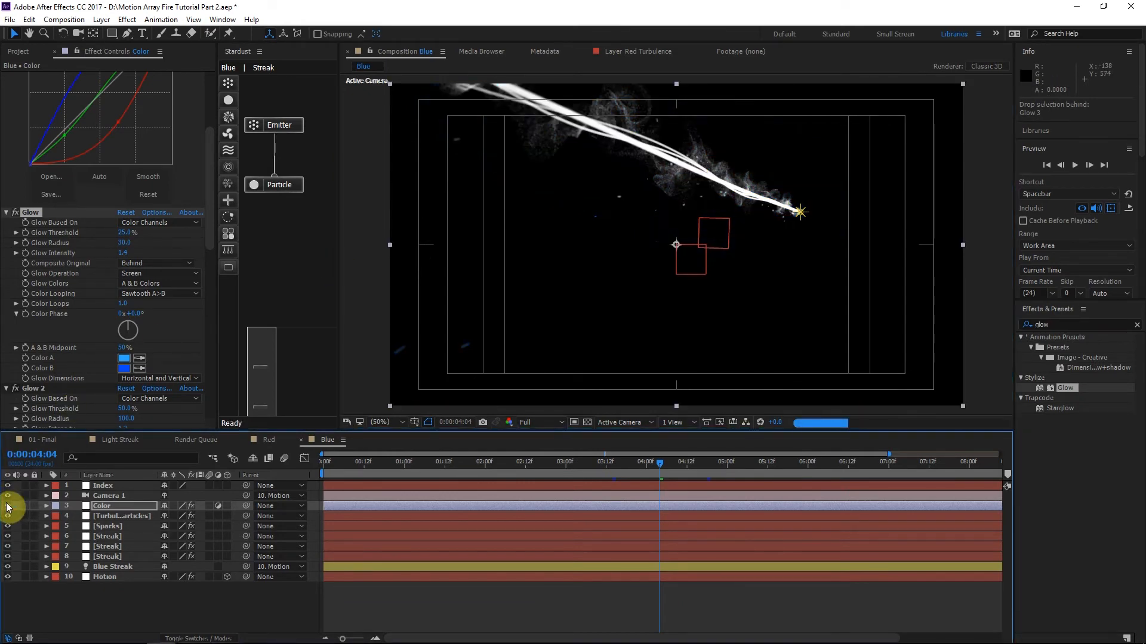
{"action": "left_click", "coordinate": [8, 506]}
Copy the Color layer into the Red composition, raising its red curve and lowering its blue curve.
{"action": "left_click", "coordinate": [109, 511]}
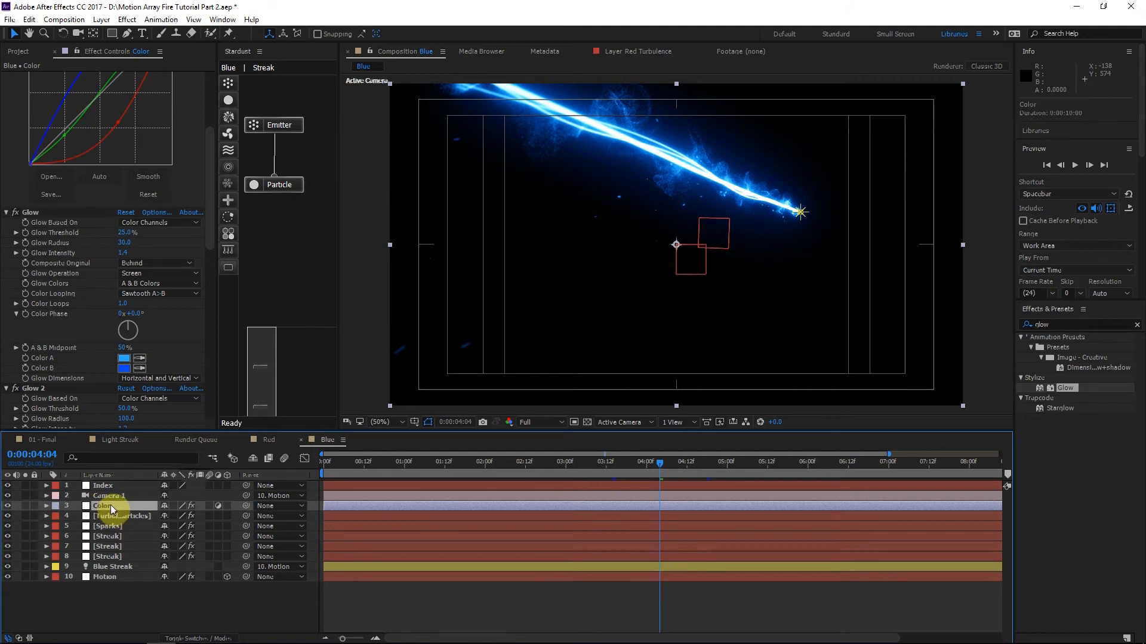
{"action": "left_click", "coordinate": [269, 440]}
{"action": "left_click", "coordinate": [114, 515]}
{"action": "key", "text": "ctrl+v"}
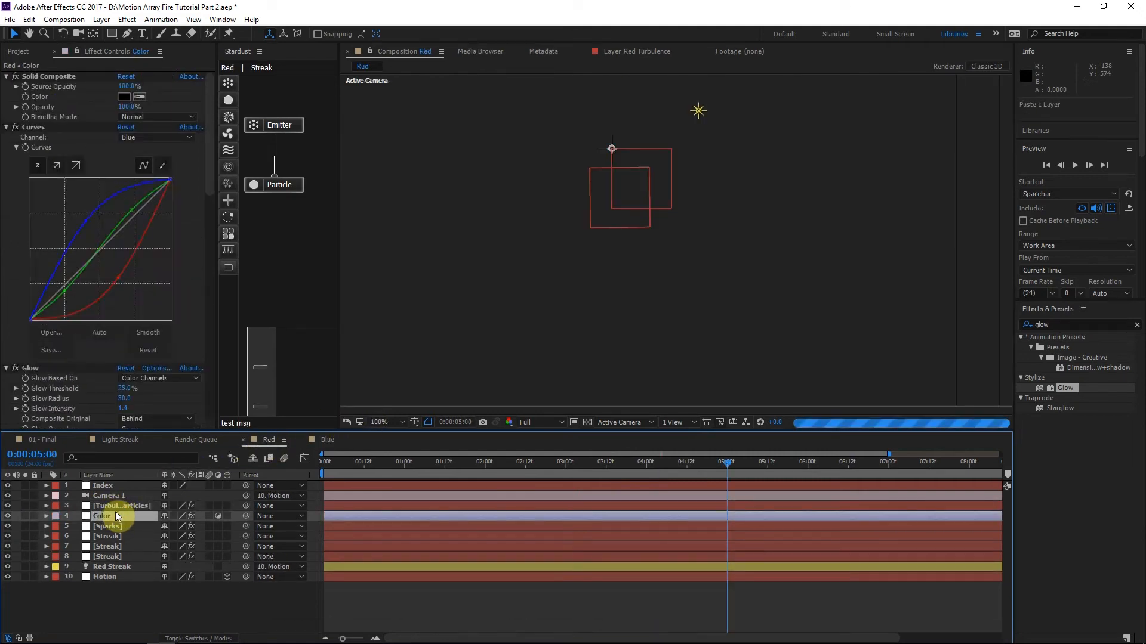
{"action": "left_click_drag", "start_coordinate": [124, 283], "coordinate": [92, 217]}
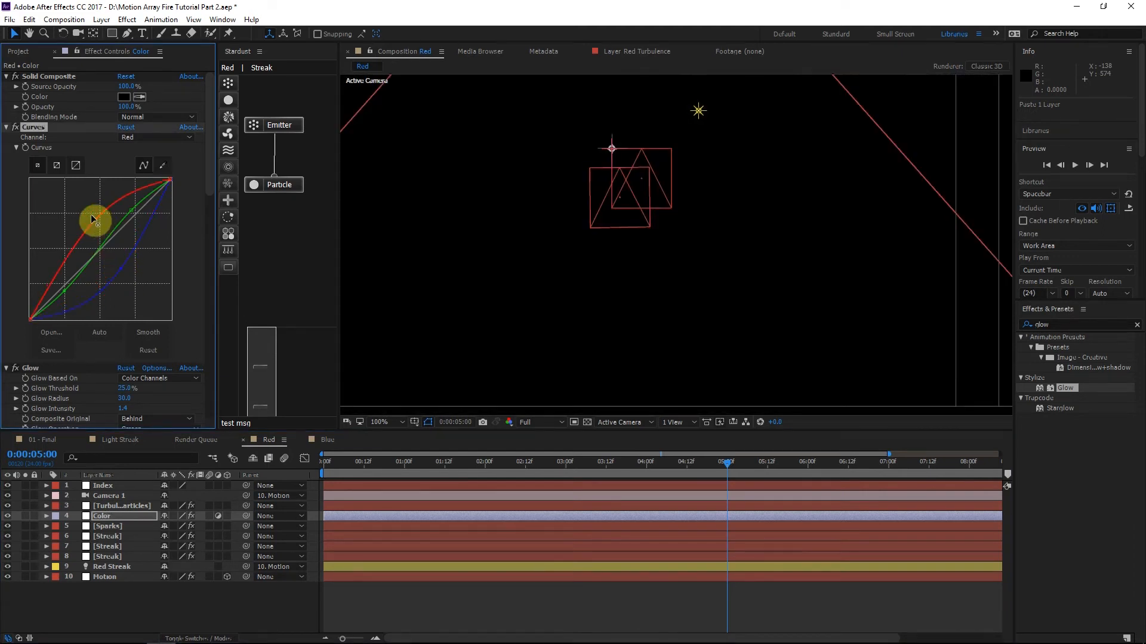
Change the first Glow's Color B to orange FF6600 and its Color A to a lighter orange.
{"action": "scroll", "coordinate": [89, 268], "scroll_direction": "down", "scroll_amount": 5}
{"action": "left_click", "coordinate": [128, 312]}
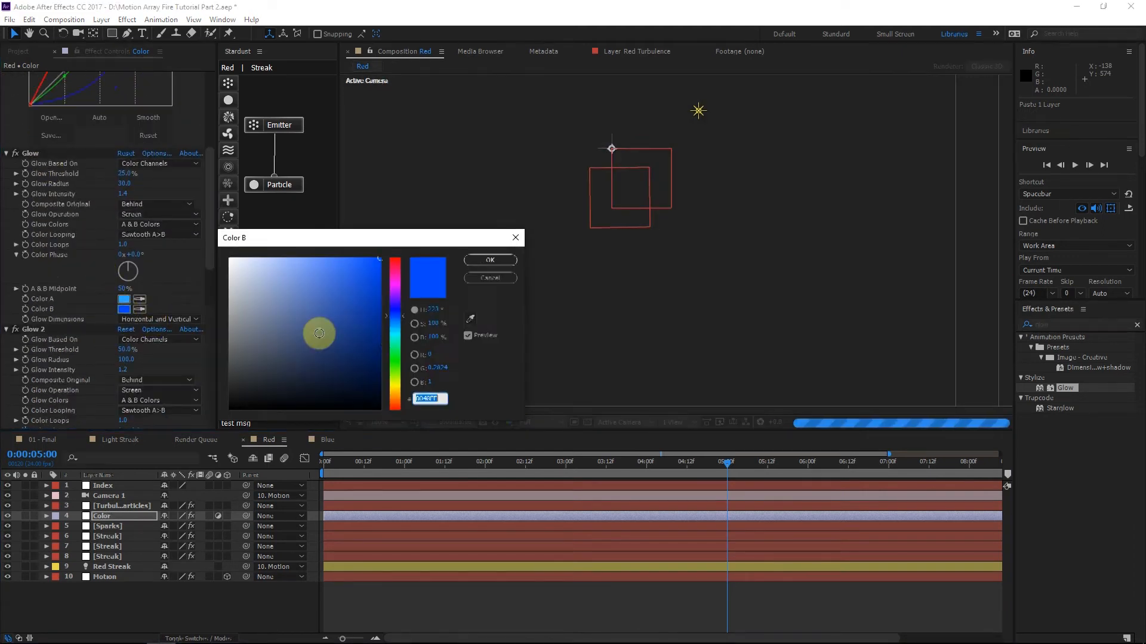
{"action": "left_click_drag", "start_coordinate": [396, 337], "coordinate": [395, 400]}
{"action": "left_click", "coordinate": [490, 260]}
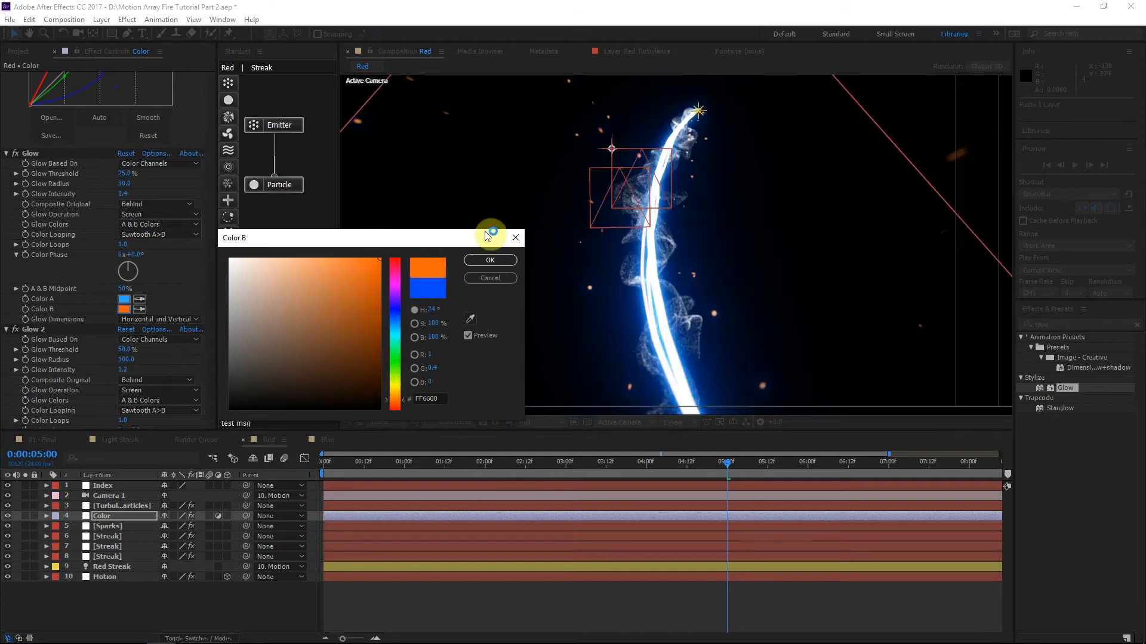
{"action": "left_click", "coordinate": [123, 299]}
{"action": "left_click", "coordinate": [396, 393]}
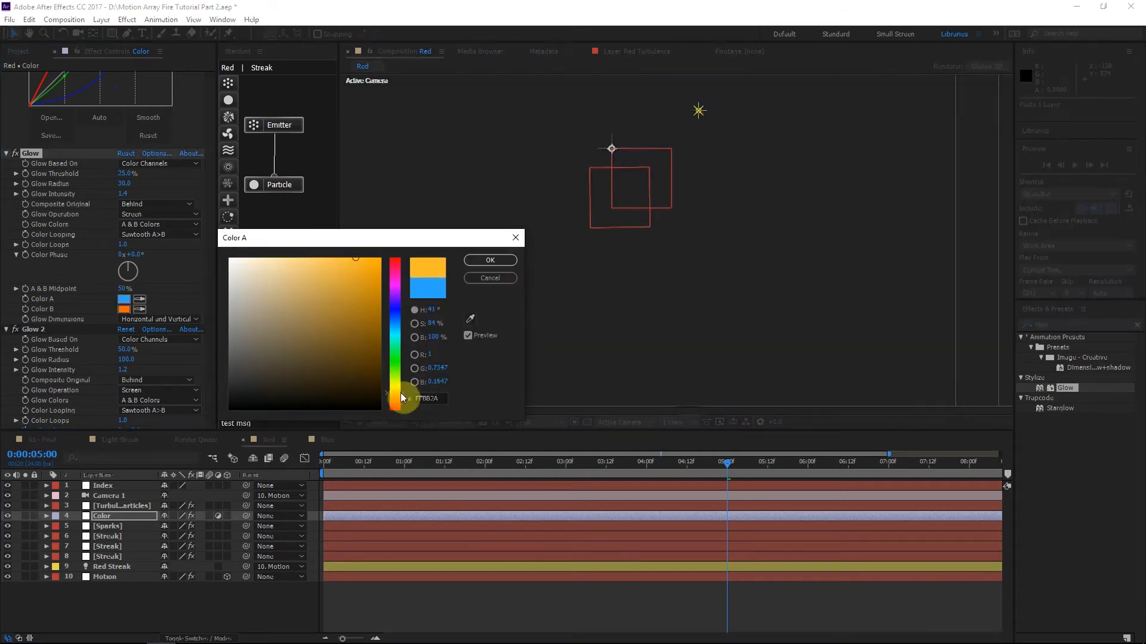
{"action": "key", "text": "Return"}
Sample the first Glow's orange Color A and Color B into the matching colors of Glow 2.
{"action": "key", "text": "grave"}
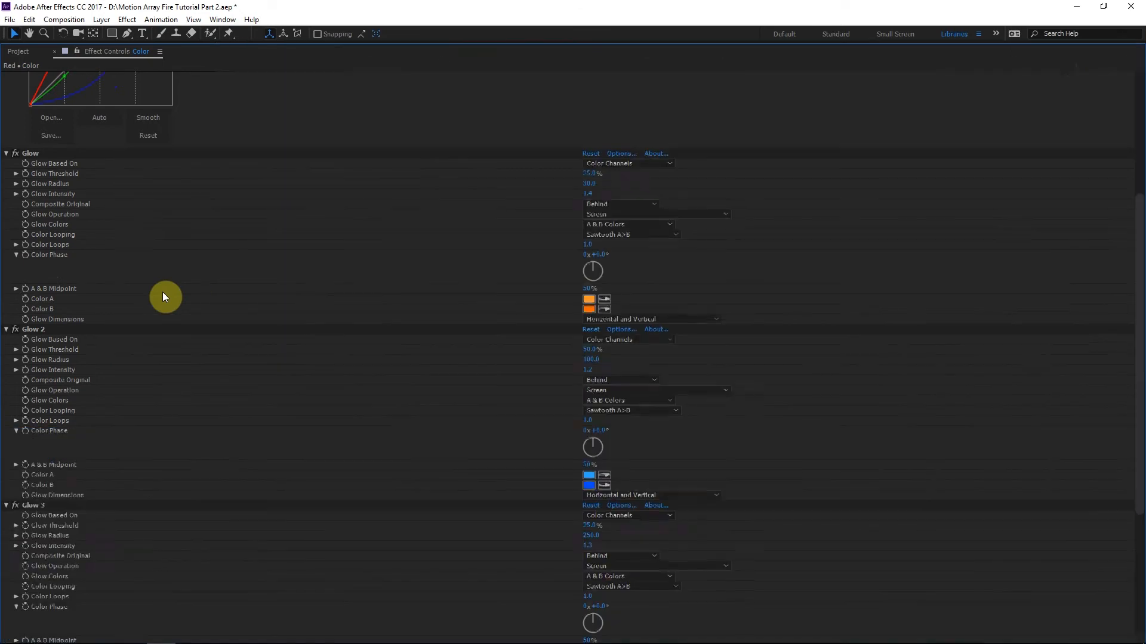
{"action": "scroll", "coordinate": [660, 328], "scroll_direction": "down", "scroll_amount": 5}
{"action": "left_click", "coordinate": [605, 313]}
{"action": "left_click", "coordinate": [589, 138]}
{"action": "left_click", "coordinate": [606, 318]}
{"action": "left_click", "coordinate": [596, 152]}
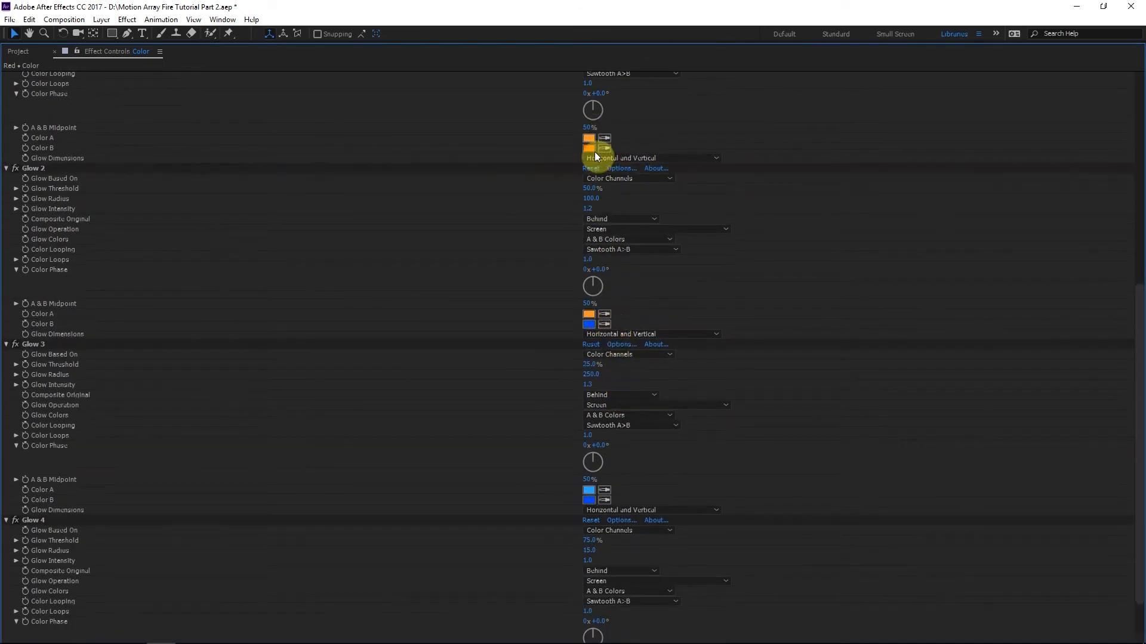
{"action": "key", "text": "grave"}
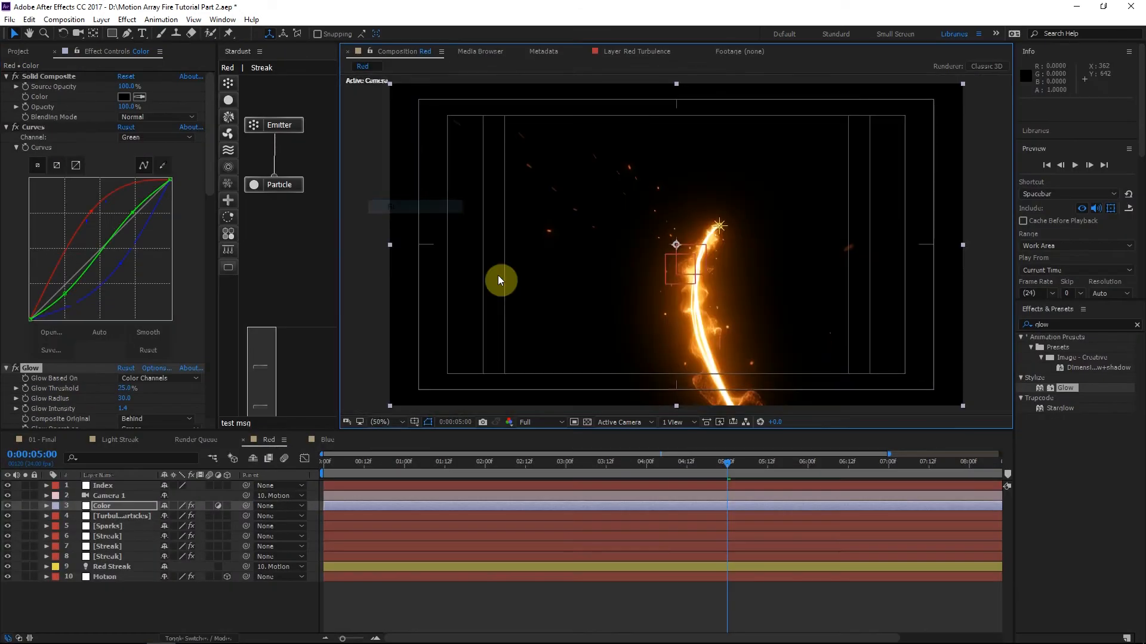
Open the Light Streak composition and delete its turbulence particles, Sparks and three Streak layers.
{"action": "left_click", "coordinate": [325, 441]}
{"action": "left_click", "coordinate": [264, 448]}
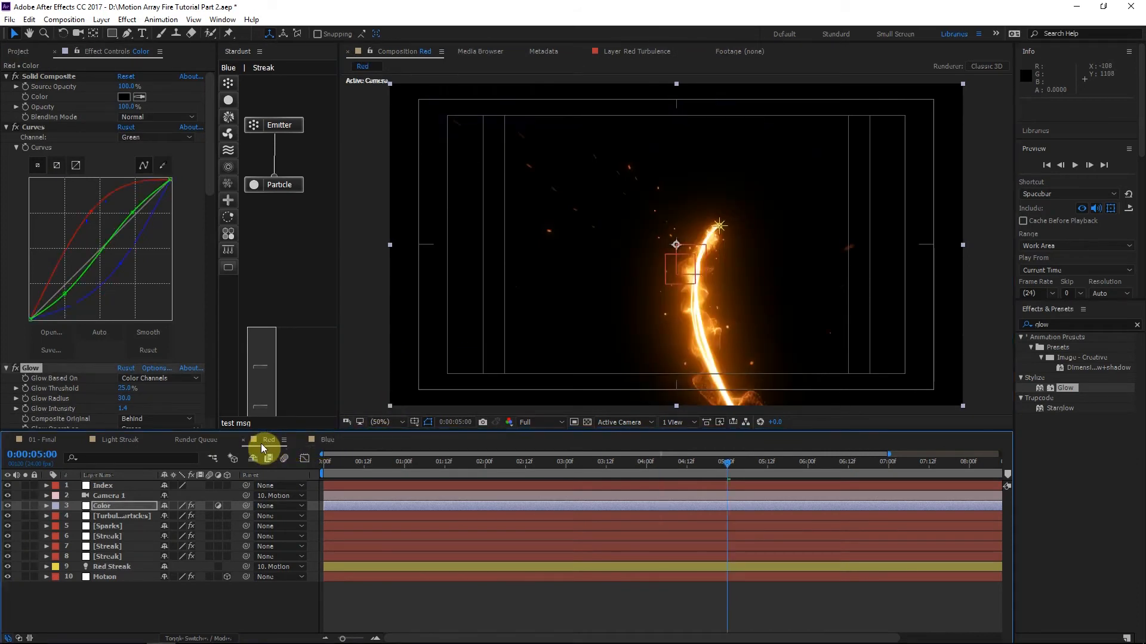
{"action": "left_click", "coordinate": [16, 51]}
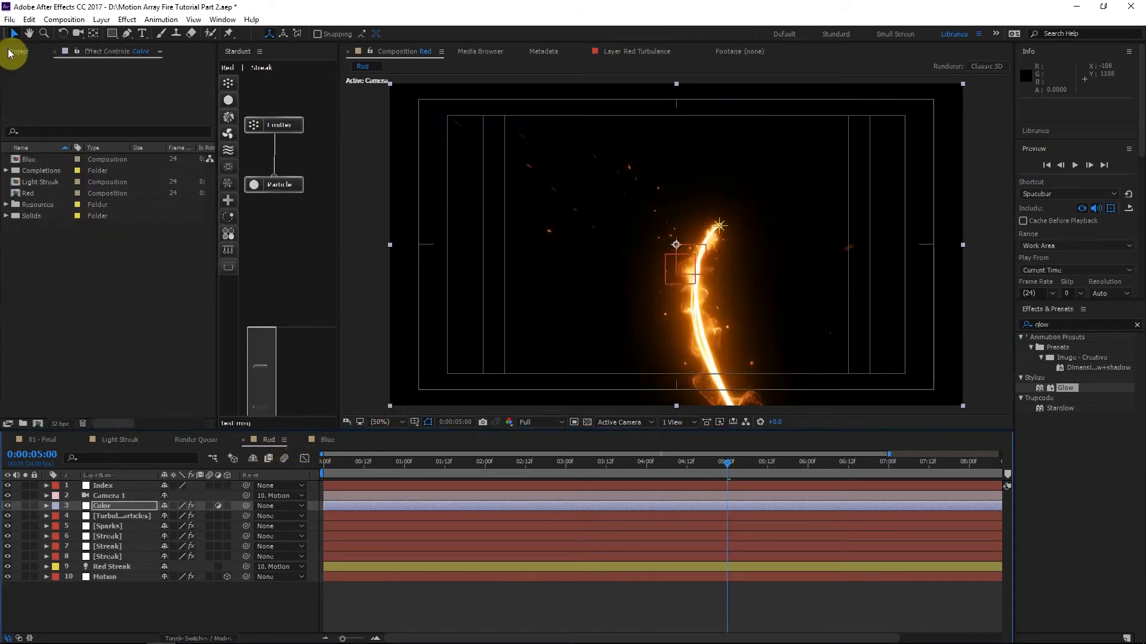
{"action": "left_click", "coordinate": [32, 185]}
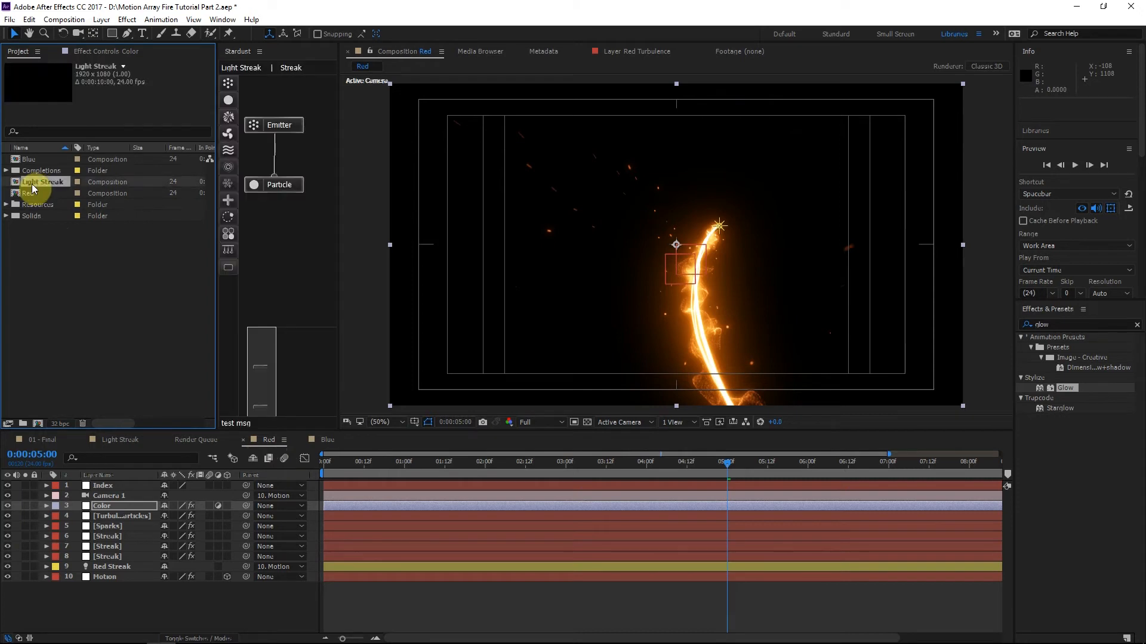
{"action": "double_click", "coordinate": [32, 185]}
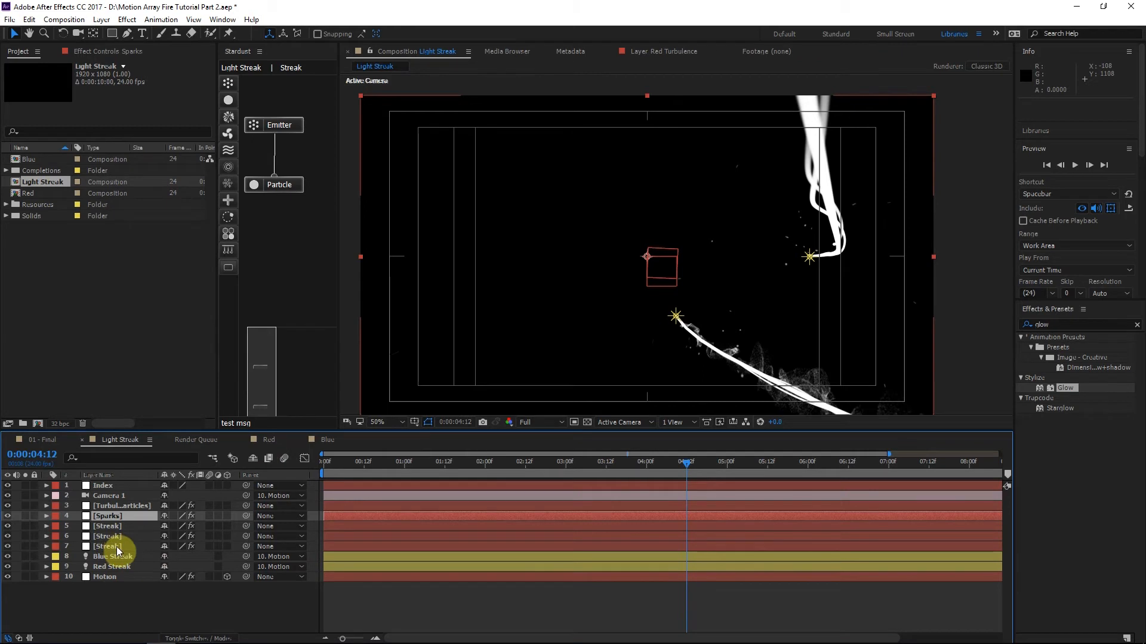
{"action": "left_click", "coordinate": [116, 547], "text": "shift"}
{"action": "key", "text": "Delete"}
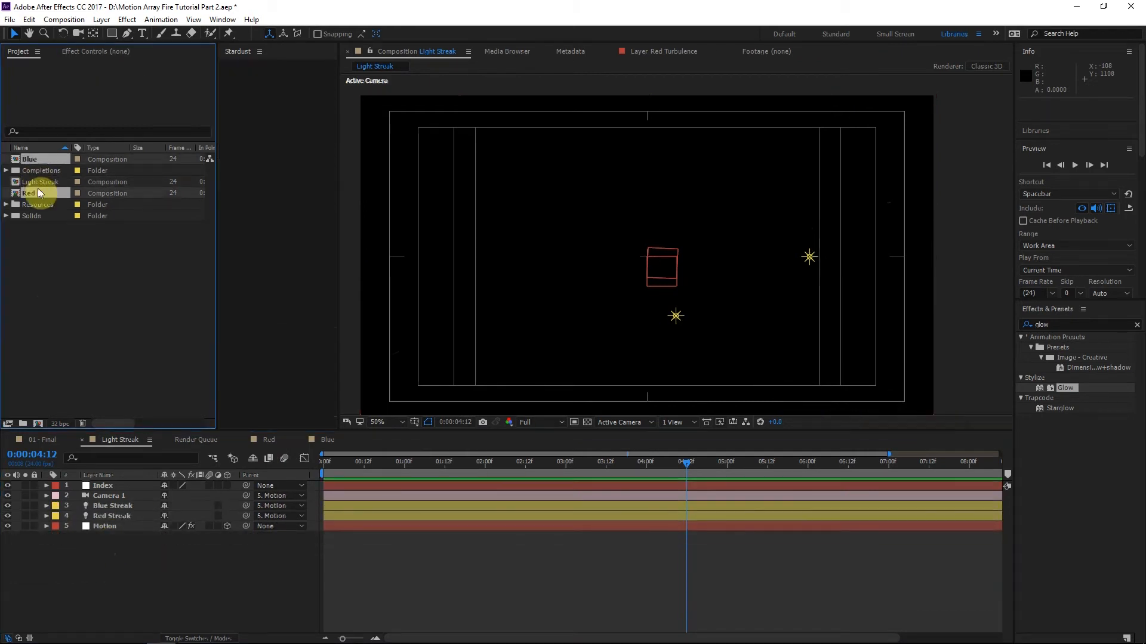
Add the Blue and Red compositions below Camera 1 and set both layers' blending mode to Screen.
{"action": "left_click", "coordinate": [37, 163]}
{"action": "left_click", "coordinate": [30, 196], "text": "ctrl"}
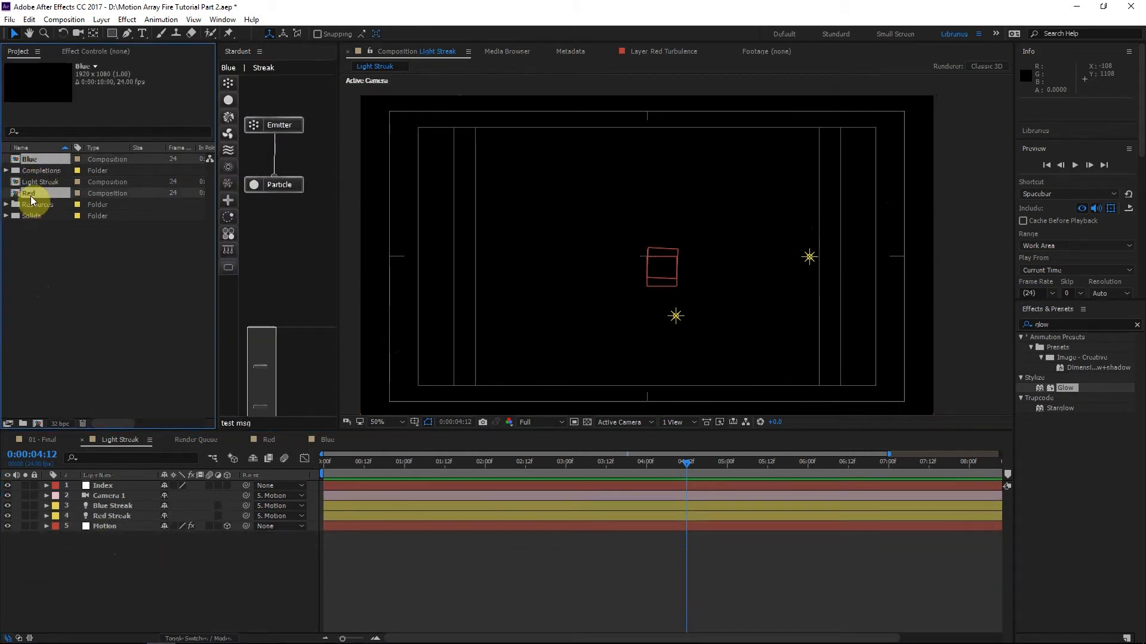
{"action": "left_click_drag", "start_coordinate": [31, 196], "coordinate": [124, 520]}
{"action": "key", "text": "F4"}
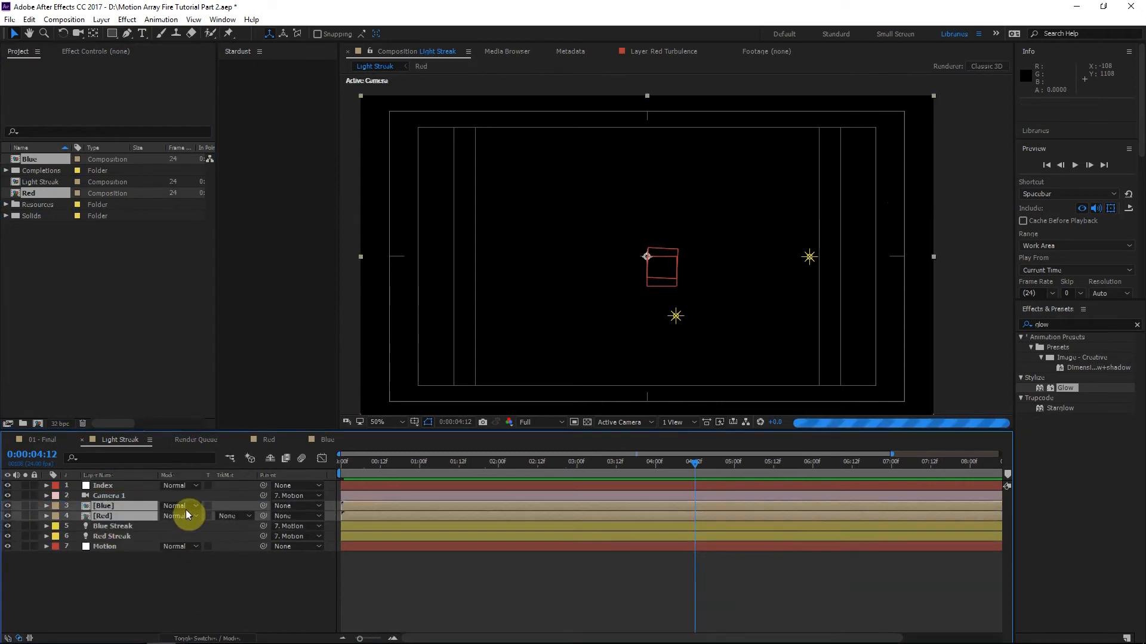
{"action": "left_click", "coordinate": [174, 506]}
{"action": "left_click", "coordinate": [233, 276]}
{"action": "left_click", "coordinate": [271, 578]}
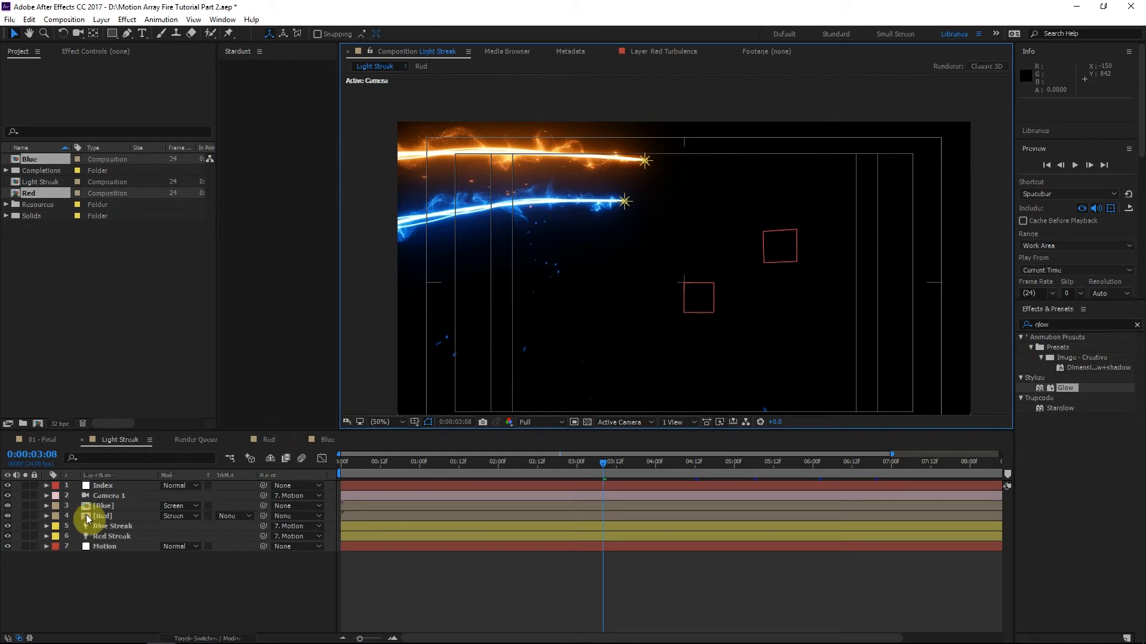
Create a white 1920 x 1080 solid named Red Flare directly above the Blue layer.
{"action": "left_click", "coordinate": [120, 485]}
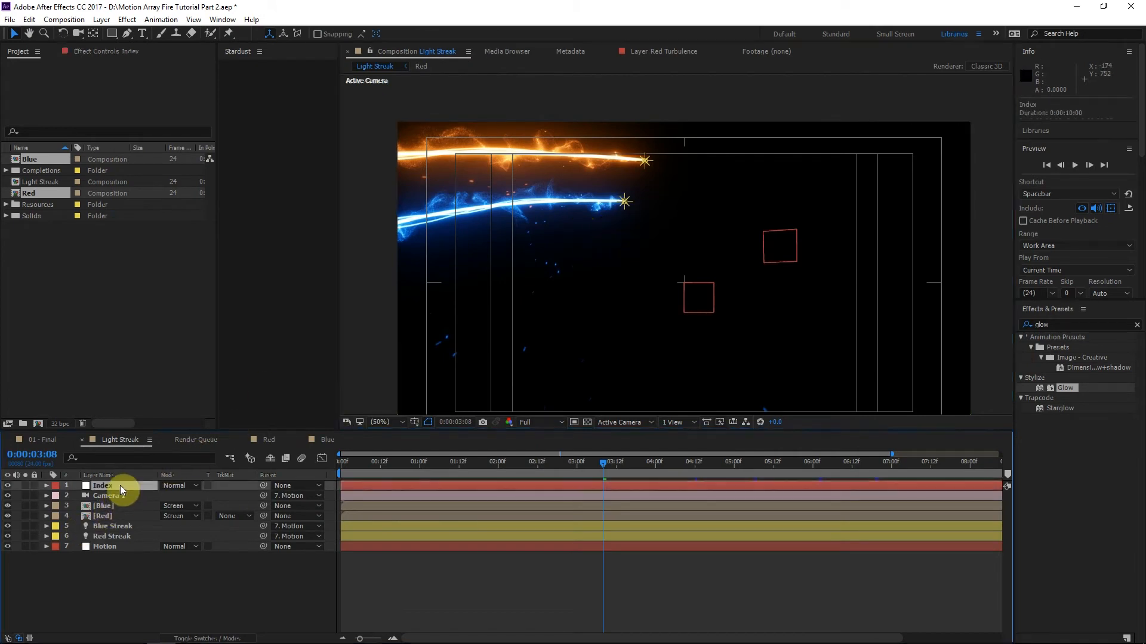
{"action": "left_click", "coordinate": [112, 505]}
{"action": "key", "text": "ctrl+y"}
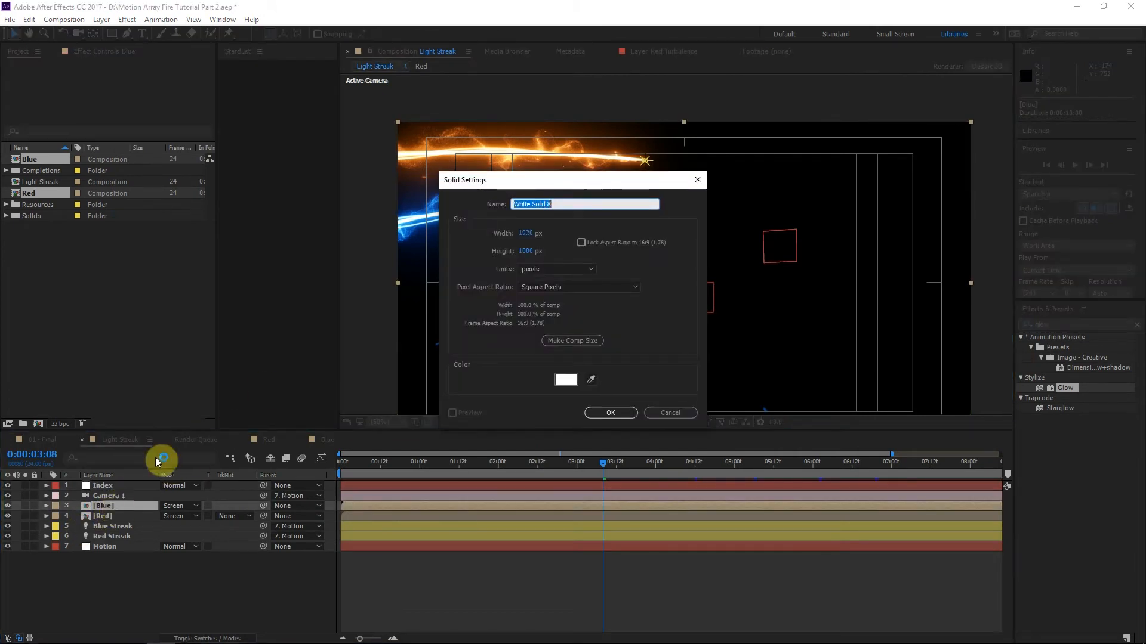
{"action": "type", "text": "Flare"}
{"action": "key", "text": "Return"}
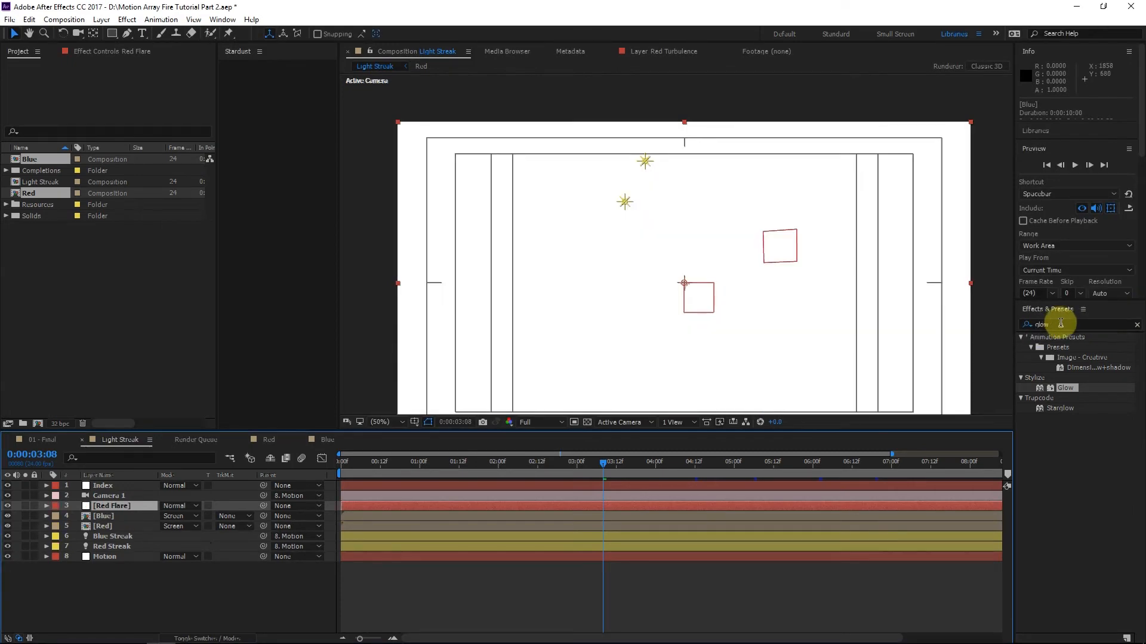
Find the Optical Flares effect and apply it to the Red Flare layer.
{"action": "left_click", "coordinate": [1050, 324]}
{"action": "type", "text": "opti"}
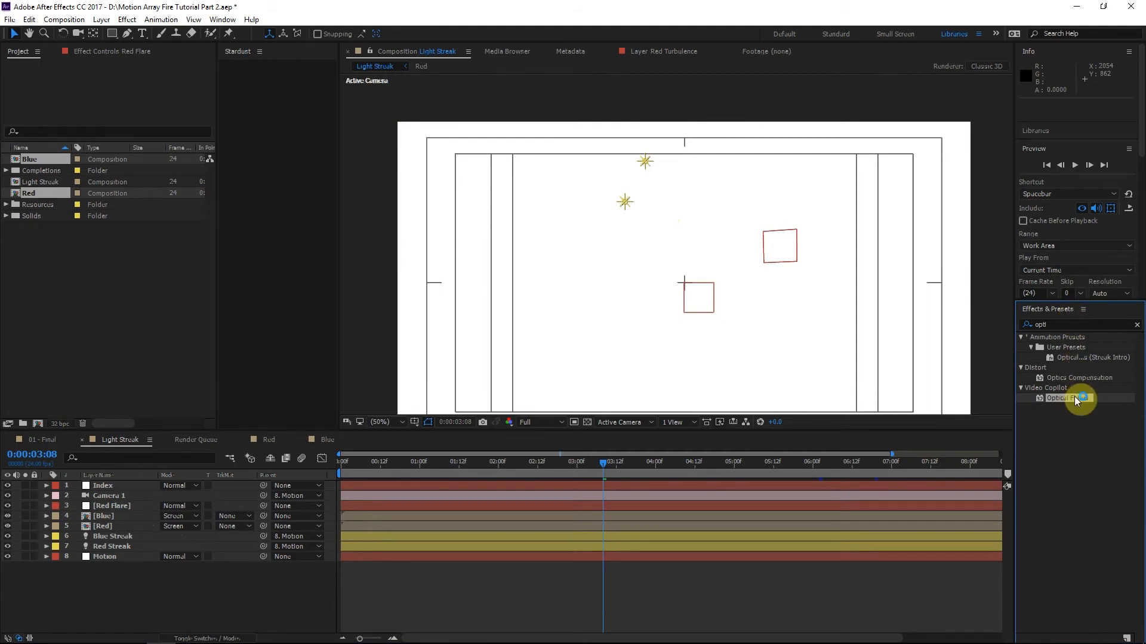
{"action": "left_click_drag", "start_coordinate": [1074, 396], "coordinate": [113, 506]}
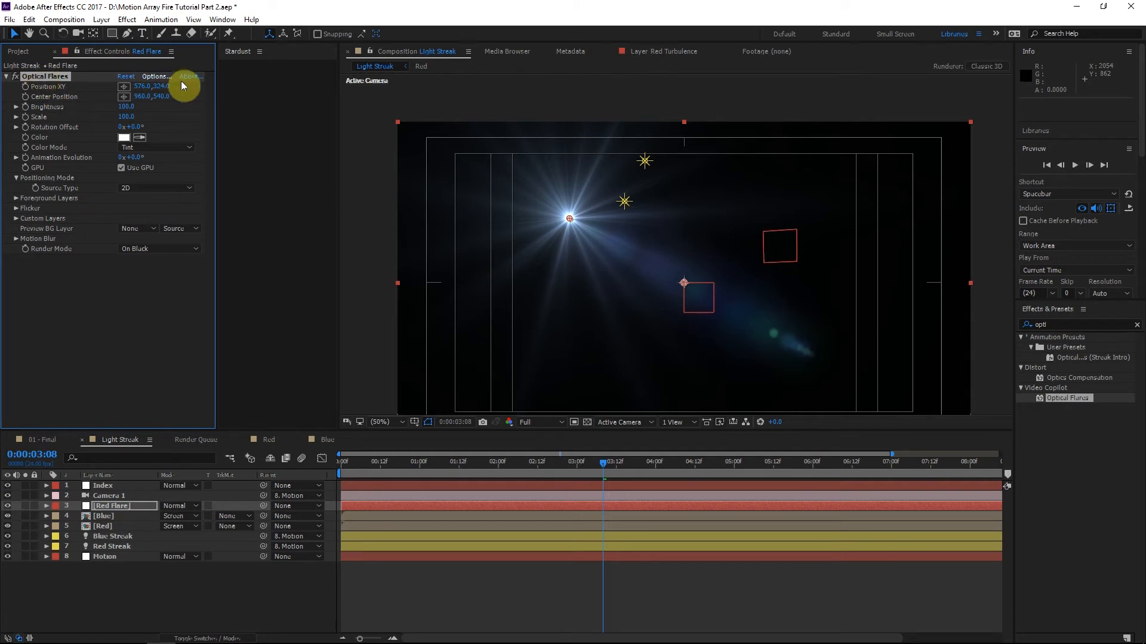
Load the Cool Flare preset from the Motion Graphics presets in the Optical Flares options and check it at different preview positions.
{"action": "left_click", "coordinate": [155, 79]}
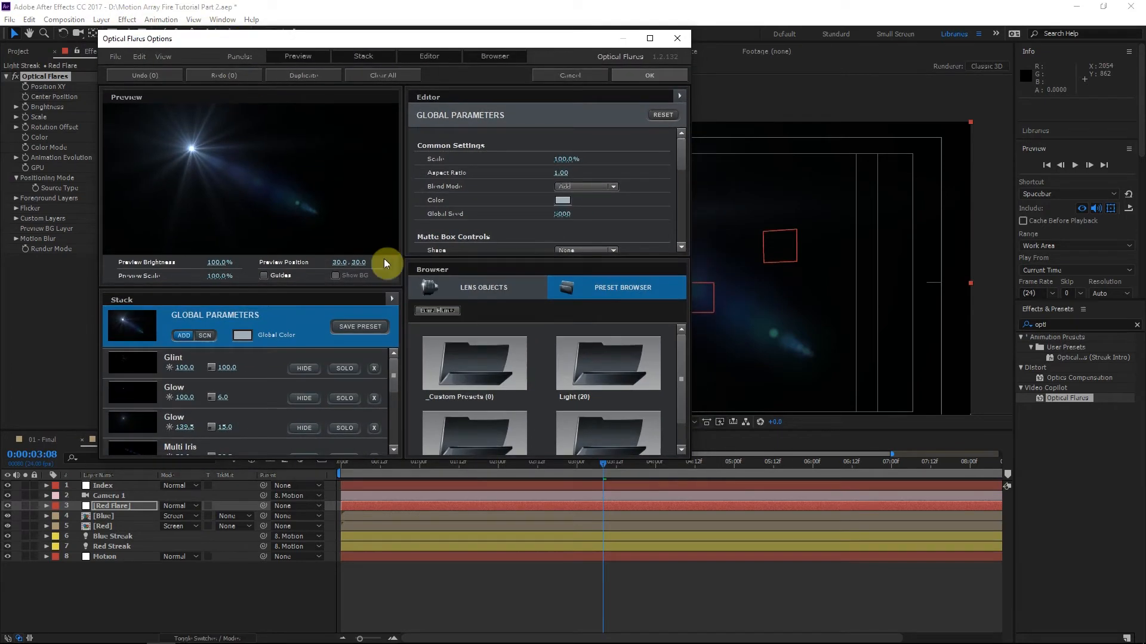
{"action": "left_click", "coordinate": [579, 361]}
{"action": "scroll", "coordinate": [507, 334], "scroll_direction": "down", "scroll_amount": 2}
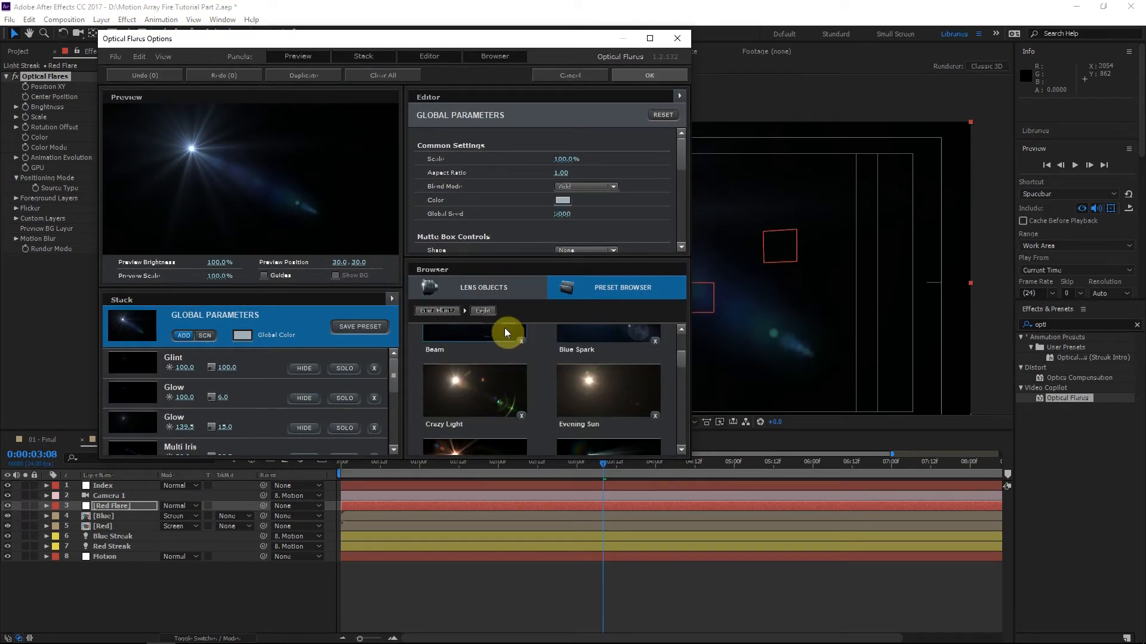
{"action": "left_click", "coordinate": [446, 314]}
{"action": "left_click", "coordinate": [498, 406]}
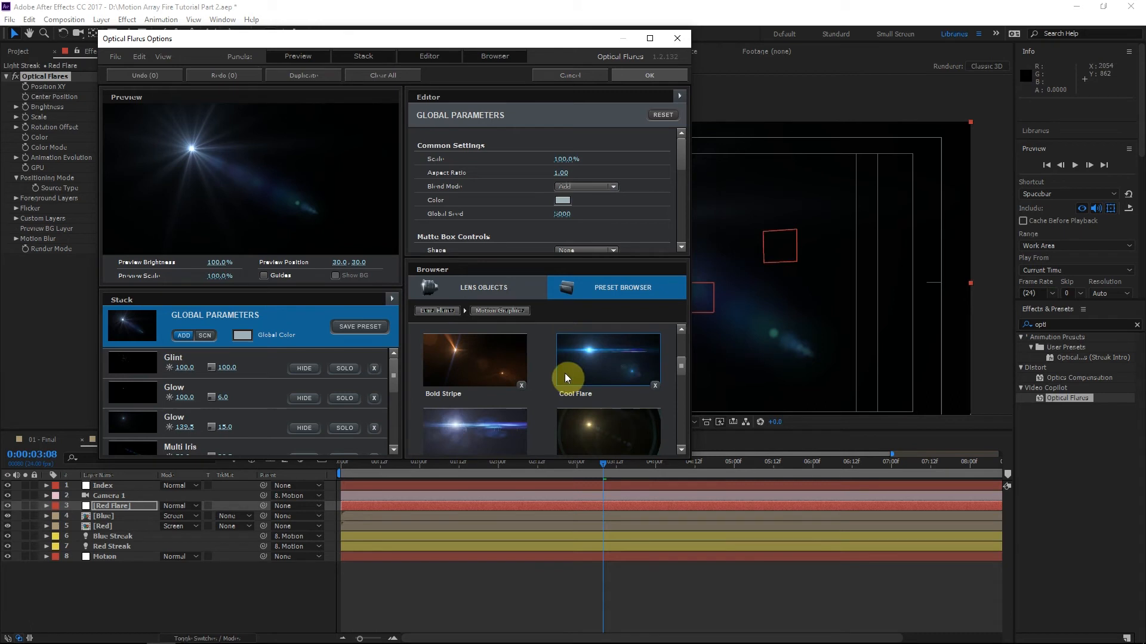
{"action": "left_click", "coordinate": [616, 360]}
{"action": "left_click_drag", "start_coordinate": [149, 244], "coordinate": [245, 227]}
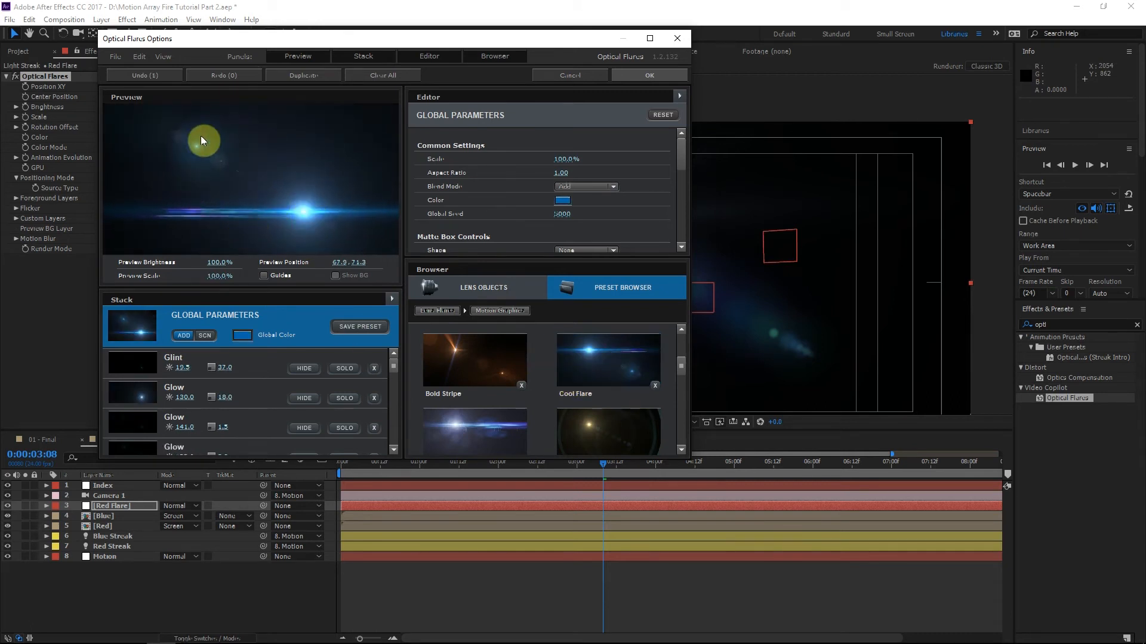
{"action": "left_click_drag", "start_coordinate": [325, 222], "coordinate": [295, 227]}
Hide the large Iris element with brightness 25.5 in the flare stack and lower the first Multi Iris element's brightness to 11.5.
{"action": "scroll", "coordinate": [217, 395], "scroll_direction": "down", "scroll_amount": 2}
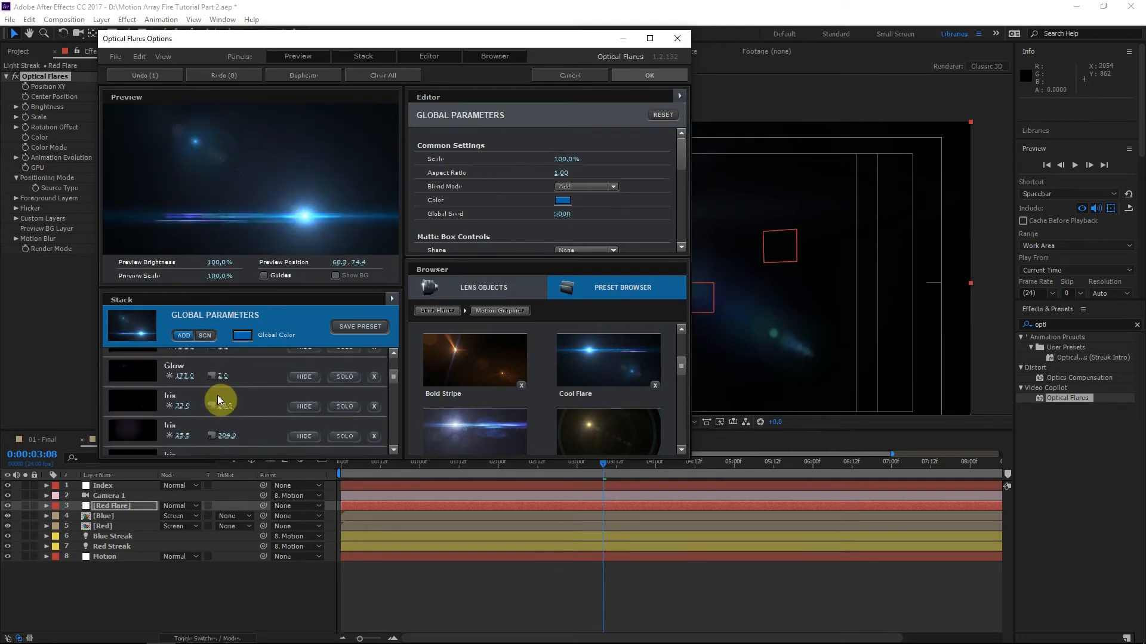
{"action": "scroll", "coordinate": [217, 395], "scroll_direction": "down", "scroll_amount": 2}
{"action": "left_click", "coordinate": [303, 405]}
{"action": "scroll", "coordinate": [256, 406], "scroll_direction": "down", "scroll_amount": 1}
{"action": "left_click", "coordinate": [302, 388]}
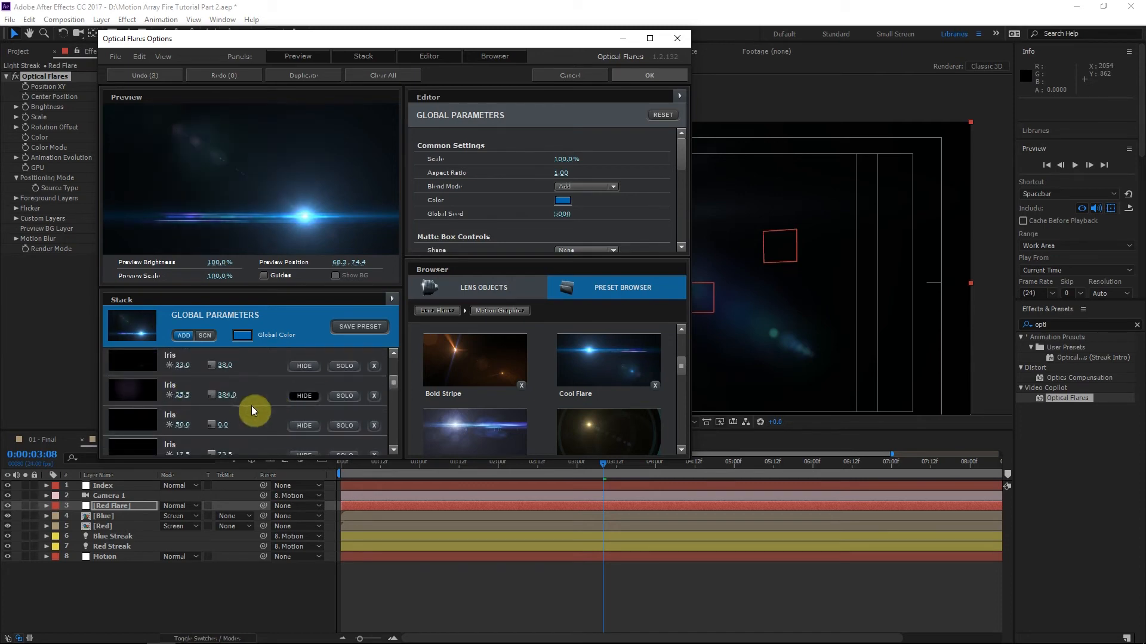
{"action": "scroll", "coordinate": [256, 404], "scroll_direction": "down", "scroll_amount": 3}
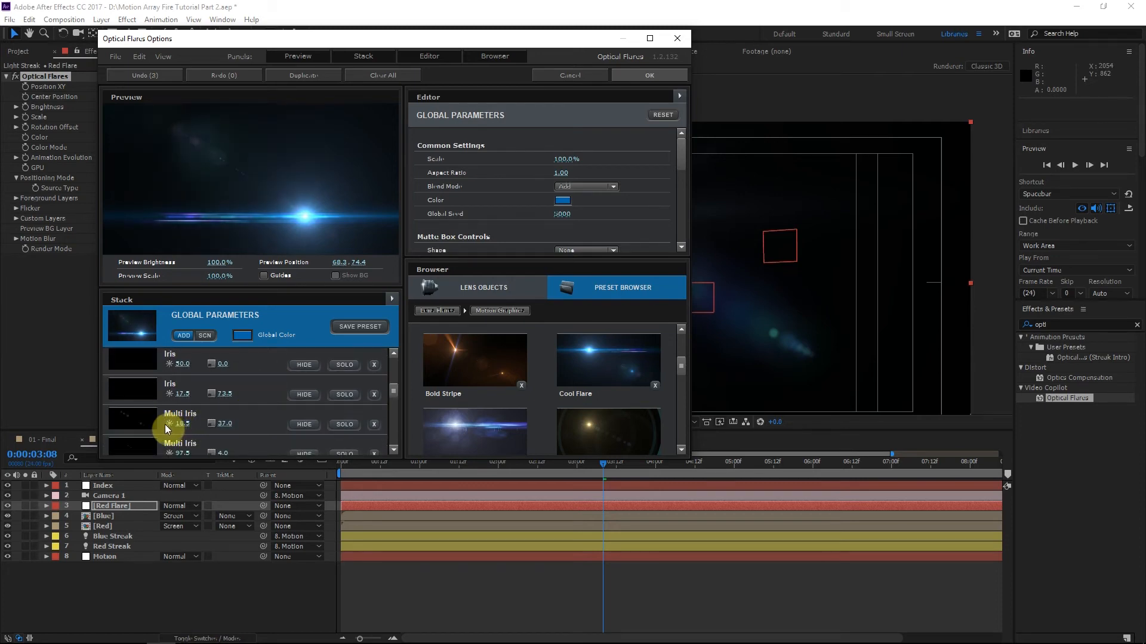
{"action": "left_click_drag", "start_coordinate": [157, 426], "coordinate": [166, 426]}
{"action": "scroll", "coordinate": [168, 427], "scroll_direction": "down", "scroll_amount": 1}
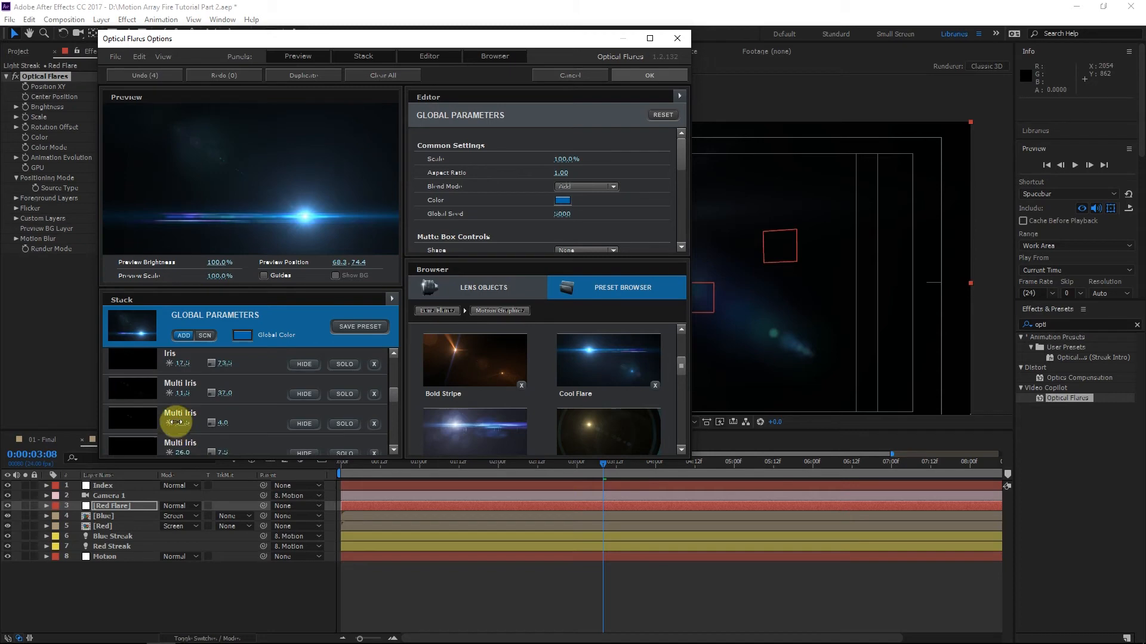
Dim the other Multi Iris elements and hide all remaining Iris and Multi Iris elements in the flare stack.
{"action": "scroll", "coordinate": [253, 420], "scroll_direction": "down", "scroll_amount": 2}
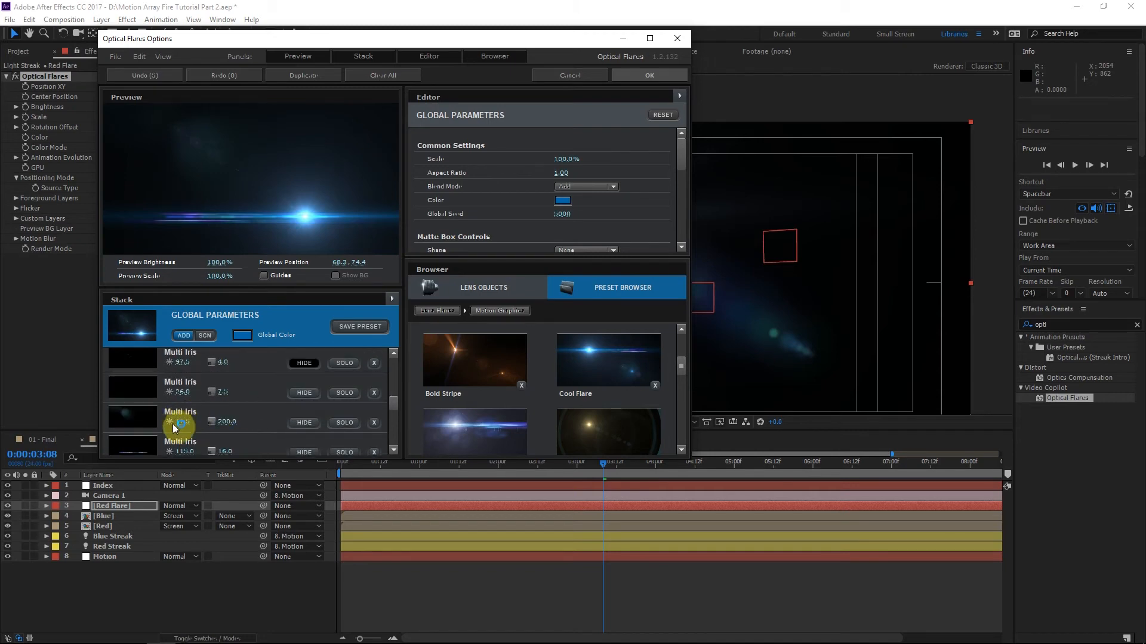
{"action": "left_click_drag", "start_coordinate": [159, 427], "coordinate": [245, 428]}
{"action": "left_click_drag", "start_coordinate": [355, 215], "coordinate": [147, 230]}
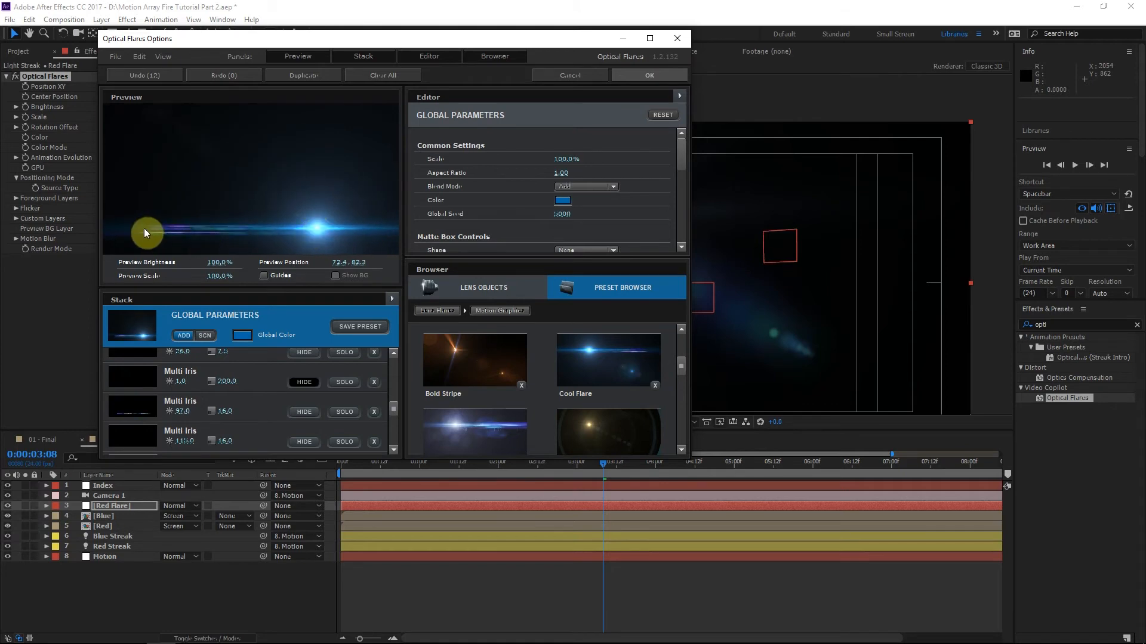
{"action": "scroll", "coordinate": [203, 394], "scroll_direction": "down", "scroll_amount": 1}
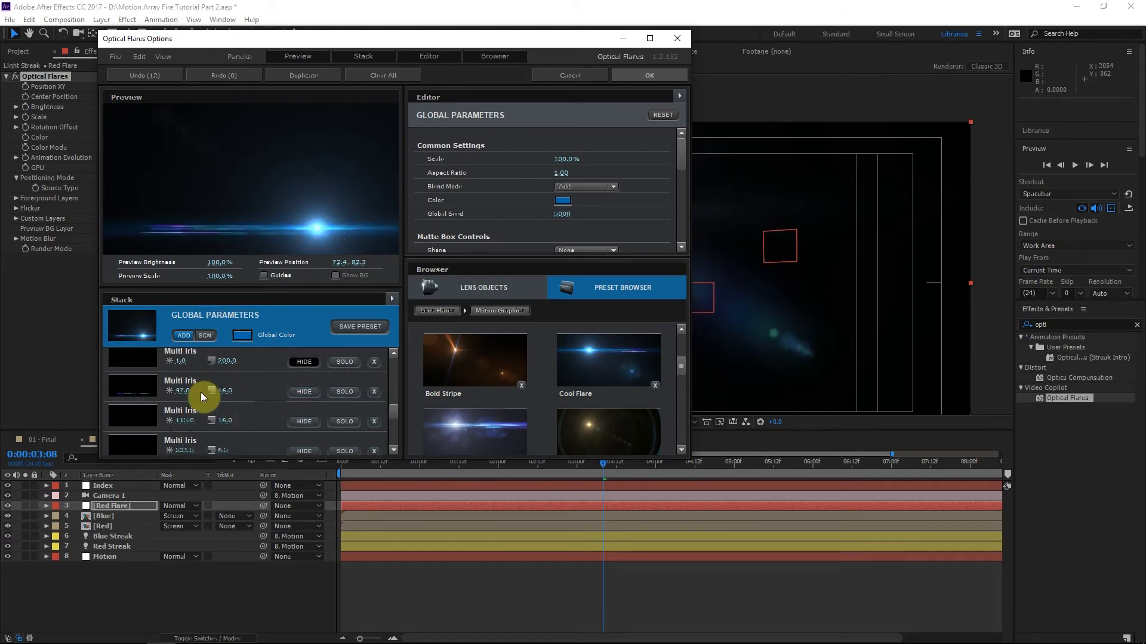
{"action": "left_click_drag", "start_coordinate": [134, 397], "coordinate": [132, 397]}
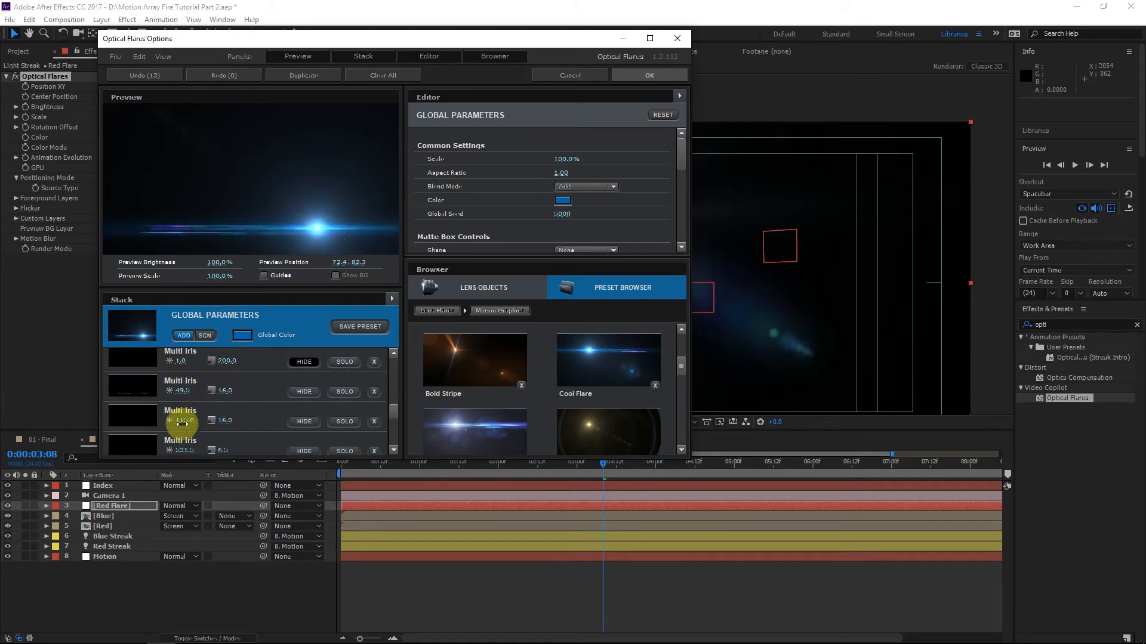
{"action": "left_click", "coordinate": [295, 420]}
{"action": "left_click_drag", "start_coordinate": [317, 227], "coordinate": [209, 210]}
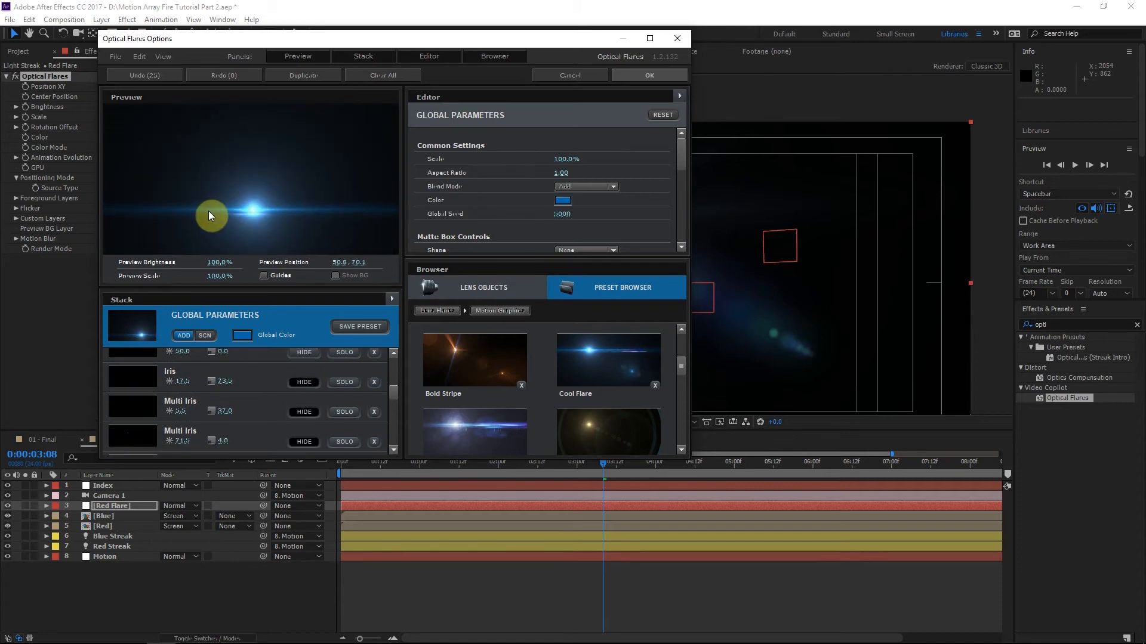
Add a Glow lens object to the flare, stretched horizontally to about 290% with brightness about 70.
{"action": "left_click", "coordinate": [477, 292]}
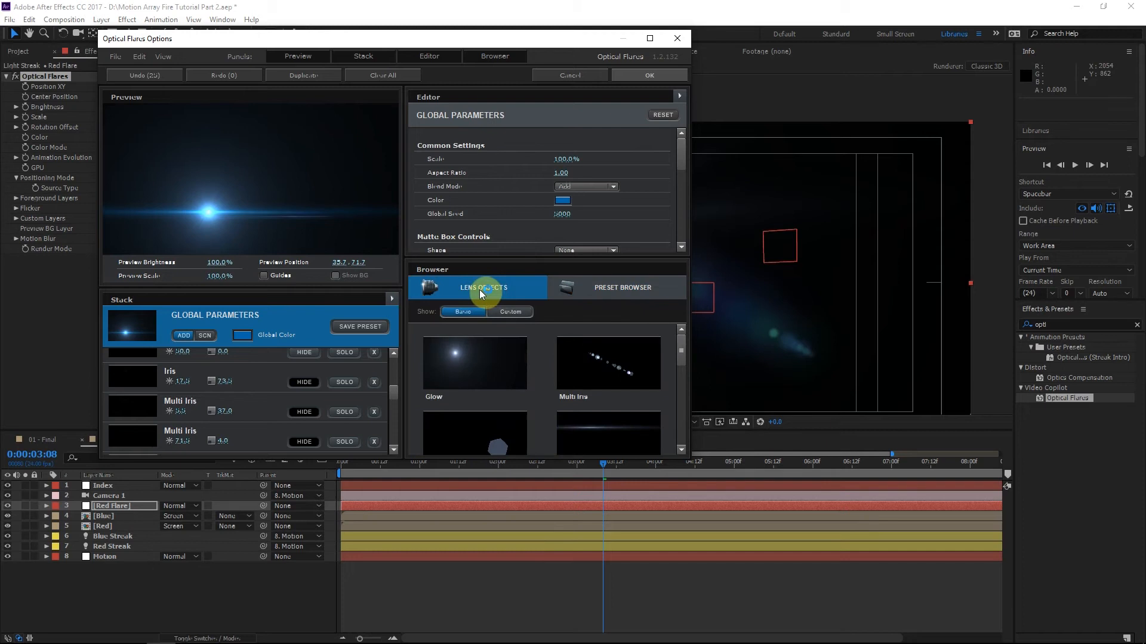
{"action": "left_click", "coordinate": [477, 362]}
{"action": "left_click_drag", "start_coordinate": [563, 186], "coordinate": [765, 191]}
{"action": "left_click_drag", "start_coordinate": [556, 159], "coordinate": [535, 176]}
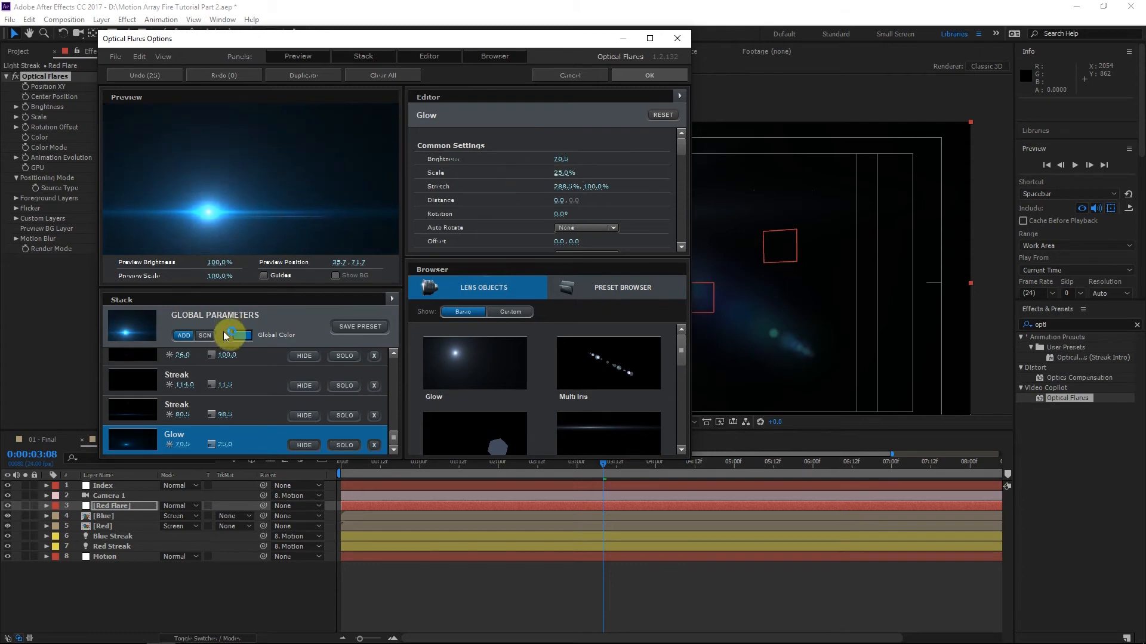
Change the flare's global color to a pale light blue.
{"action": "left_click", "coordinate": [242, 334]}
{"action": "left_click_drag", "start_coordinate": [277, 295], "coordinate": [181, 235]}
{"action": "key", "text": "Return"}
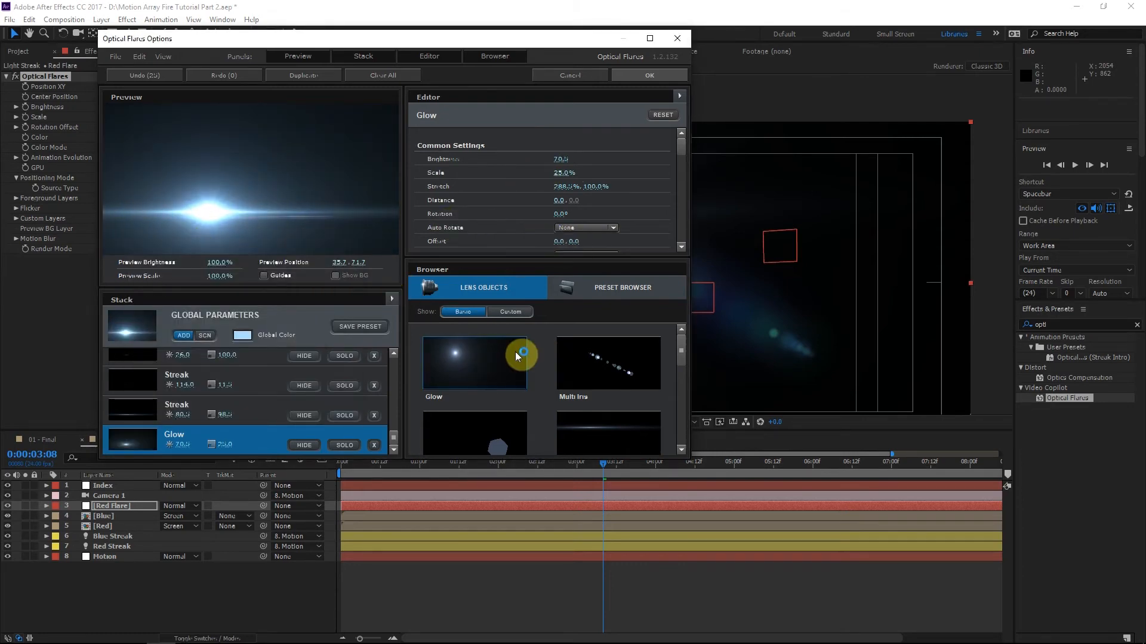
Add a Spike Ball lens object with brightness 38, scale 52.5% and horizontal stretch about 195%, and accept the flare design.
{"action": "scroll", "coordinate": [514, 354], "scroll_direction": "down", "scroll_amount": 5}
{"action": "scroll", "coordinate": [441, 391], "scroll_direction": "up", "scroll_amount": 1}
{"action": "left_click", "coordinate": [453, 377]}
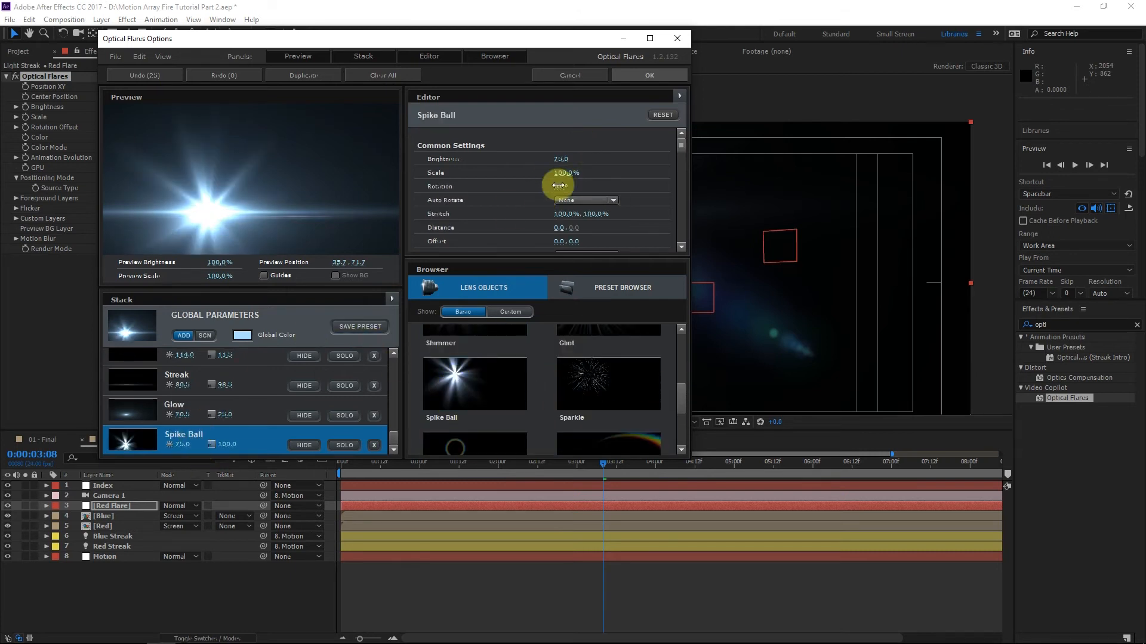
{"action": "left_click_drag", "start_coordinate": [567, 214], "coordinate": [662, 213]}
{"action": "left_click_drag", "start_coordinate": [561, 159], "coordinate": [509, 172]}
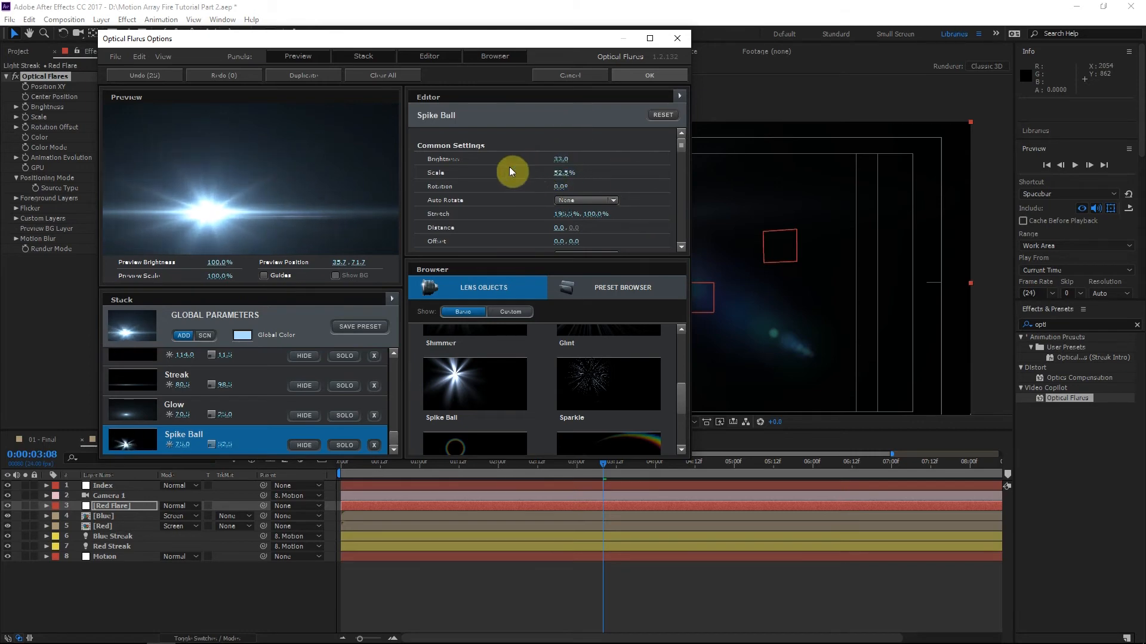
{"action": "left_click_drag", "start_coordinate": [227, 203], "coordinate": [328, 221]}
{"action": "left_click", "coordinate": [655, 76]}
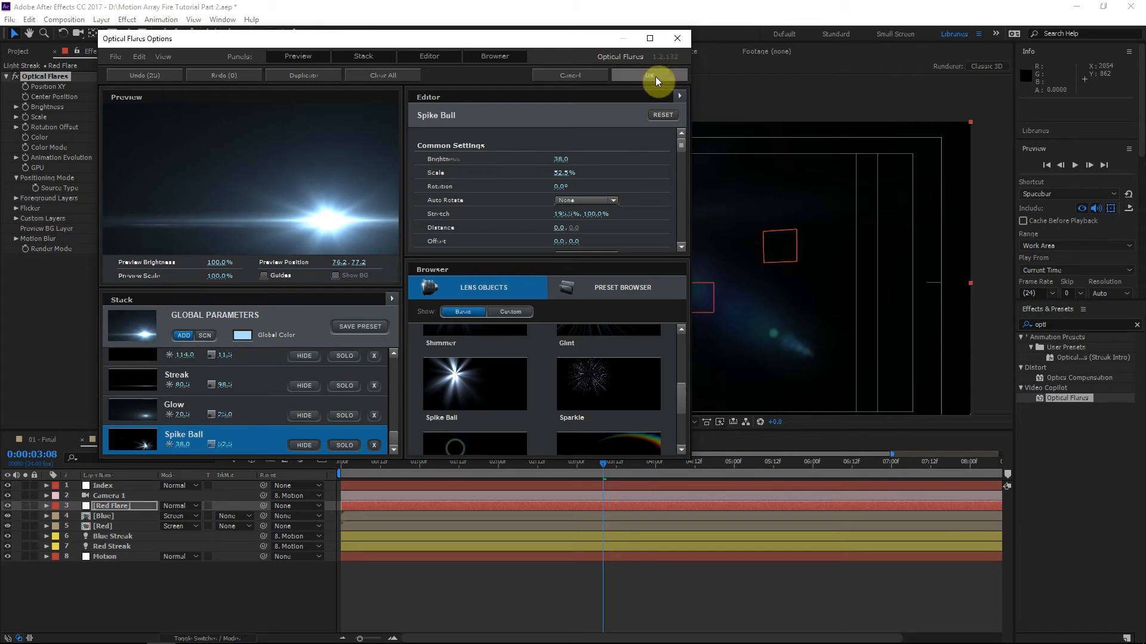
Set the Optical Flares brightness to 40 and its flicker speed to 75.
{"action": "left_click", "coordinate": [127, 107]}
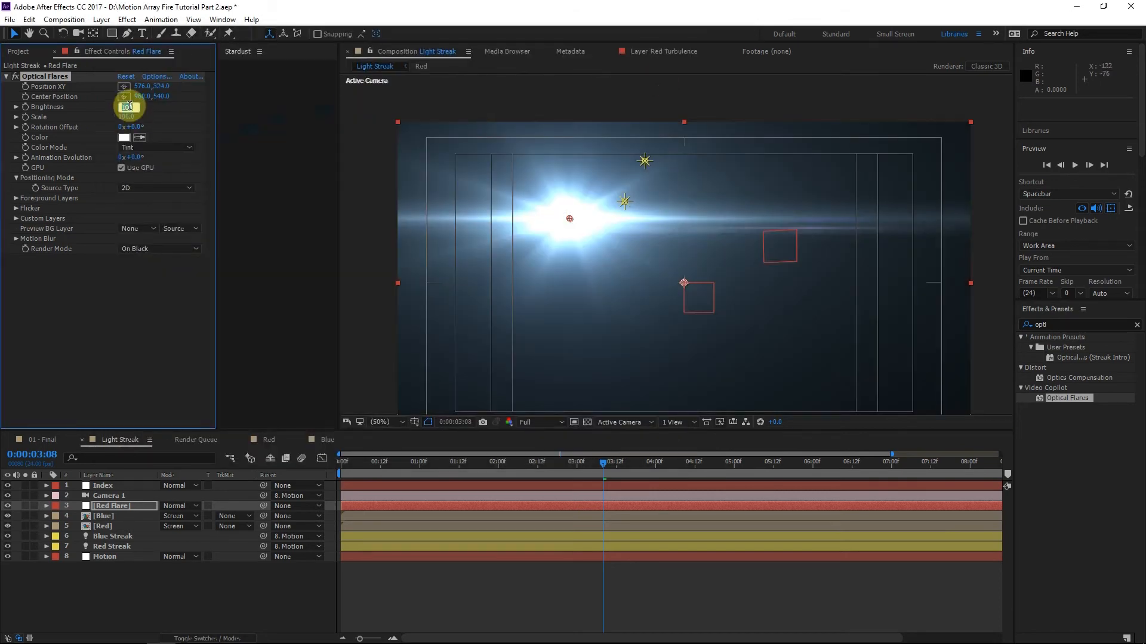
{"action": "type", "text": "40"}
{"action": "key", "text": "Return"}
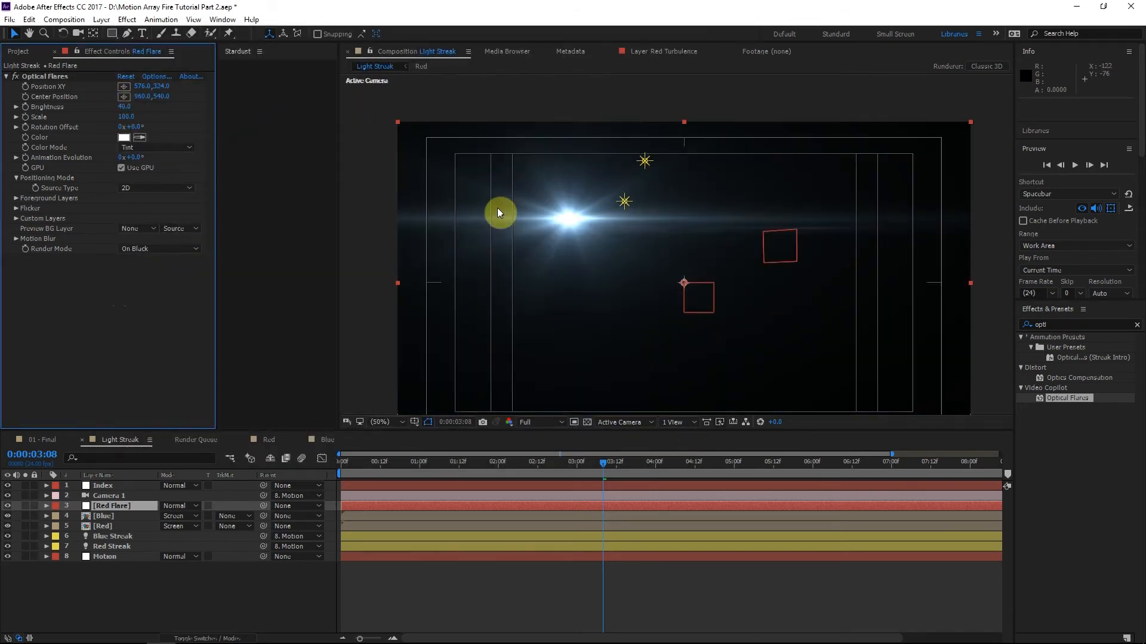
{"action": "left_click", "coordinate": [16, 208]}
{"action": "left_click", "coordinate": [120, 229]}
{"action": "type", "text": "75"}
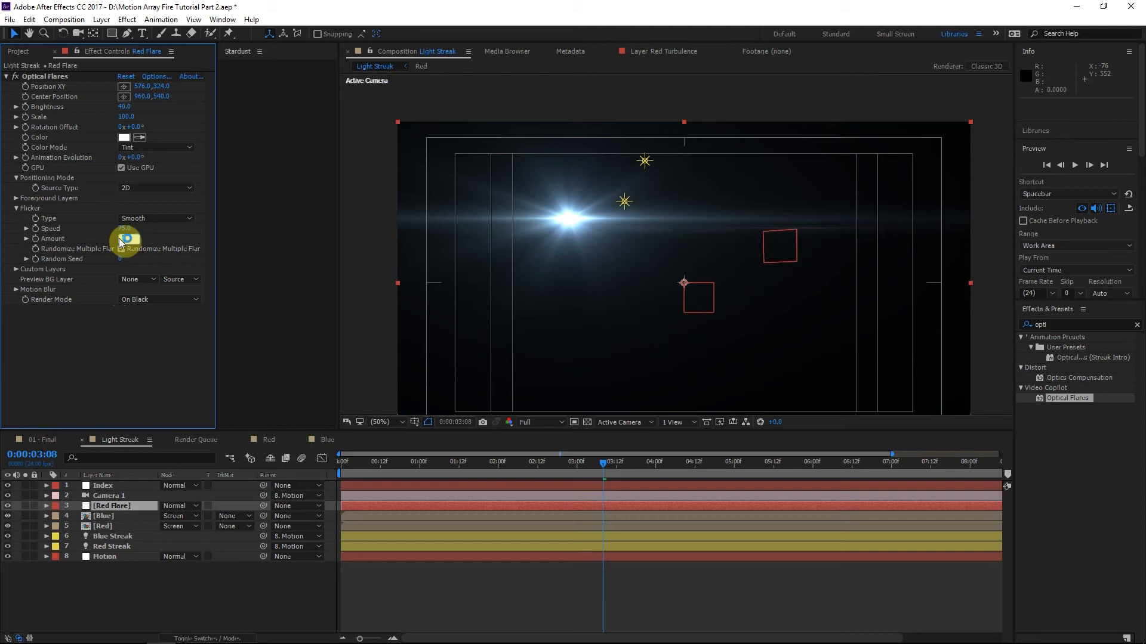
Set the flare's flicker amount to 40 and add a Position XY expression that references the Red Streak layer.
{"action": "type", "text": "40"}
{"action": "left_click", "coordinate": [132, 282]}
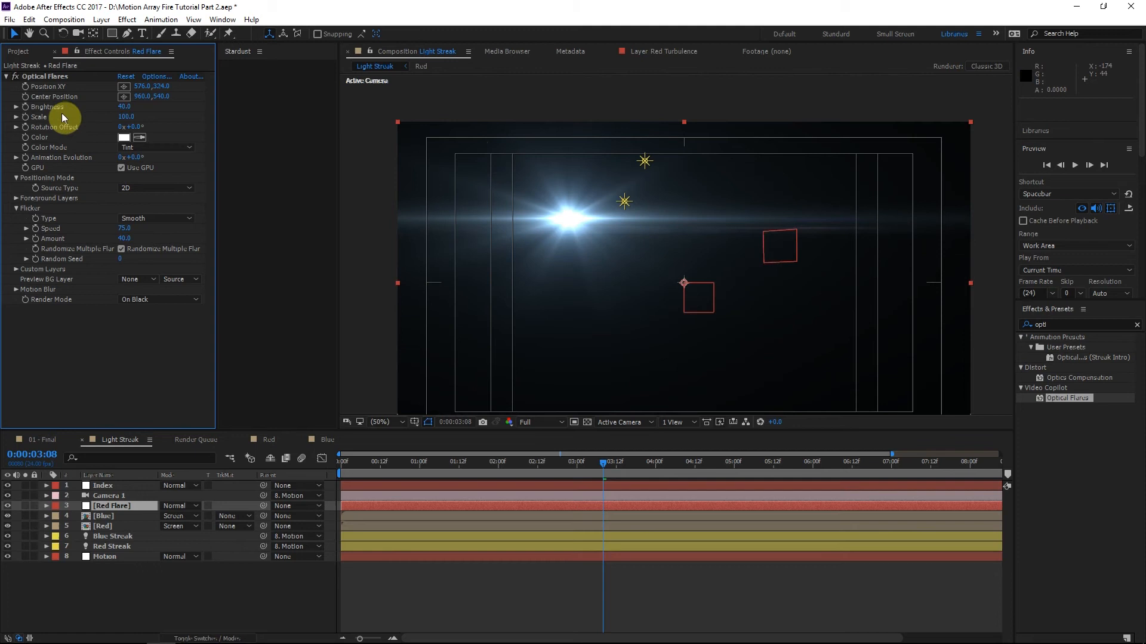
{"action": "left_click", "coordinate": [28, 90]}
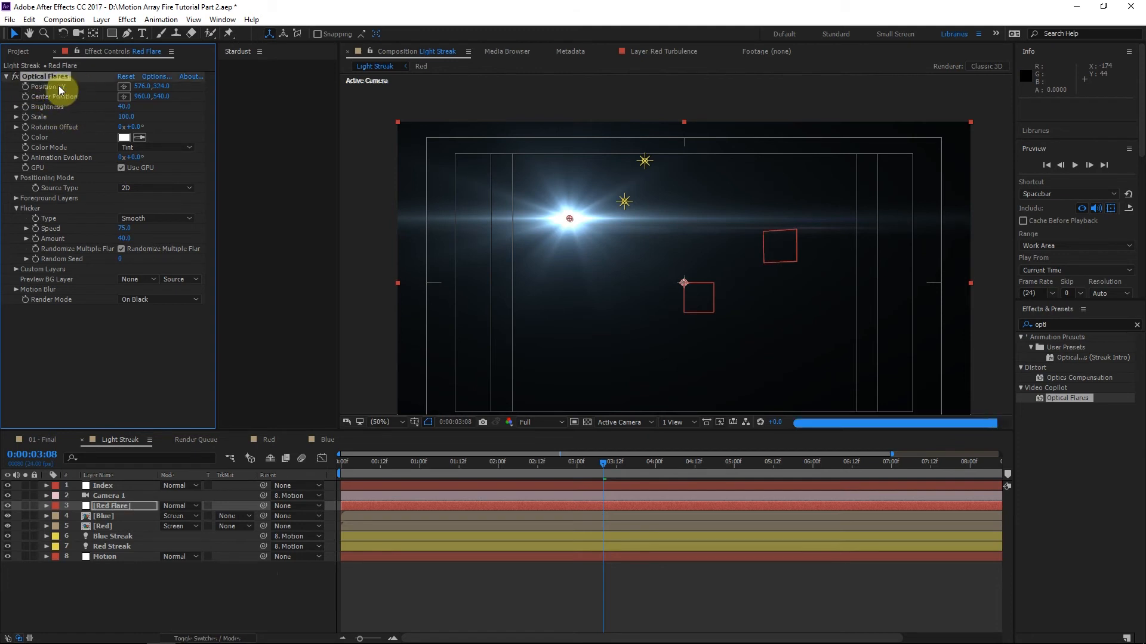
{"action": "left_click", "coordinate": [27, 87], "text": "alt"}
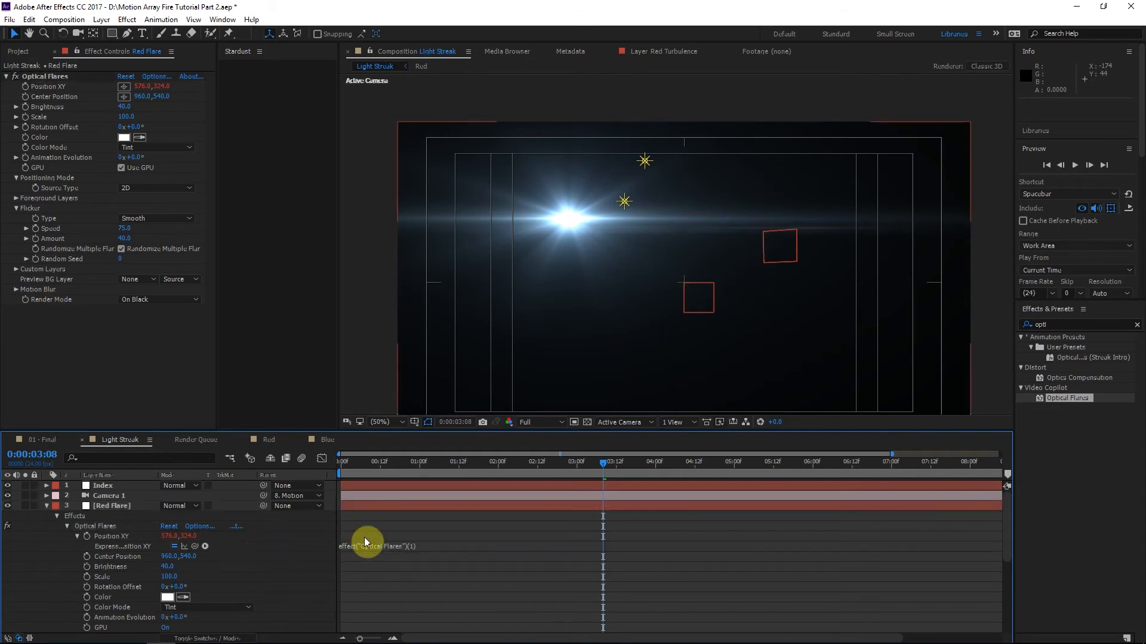
{"action": "left_click", "coordinate": [420, 546]}
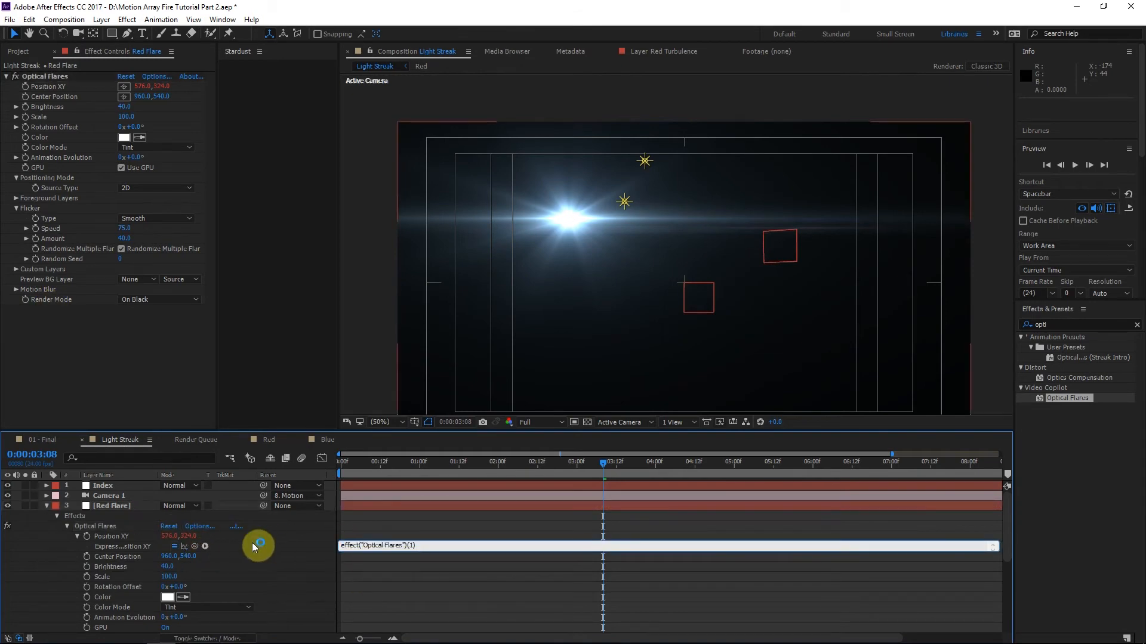
{"action": "left_click", "coordinate": [191, 548]}
{"action": "key", "text": "grave"}
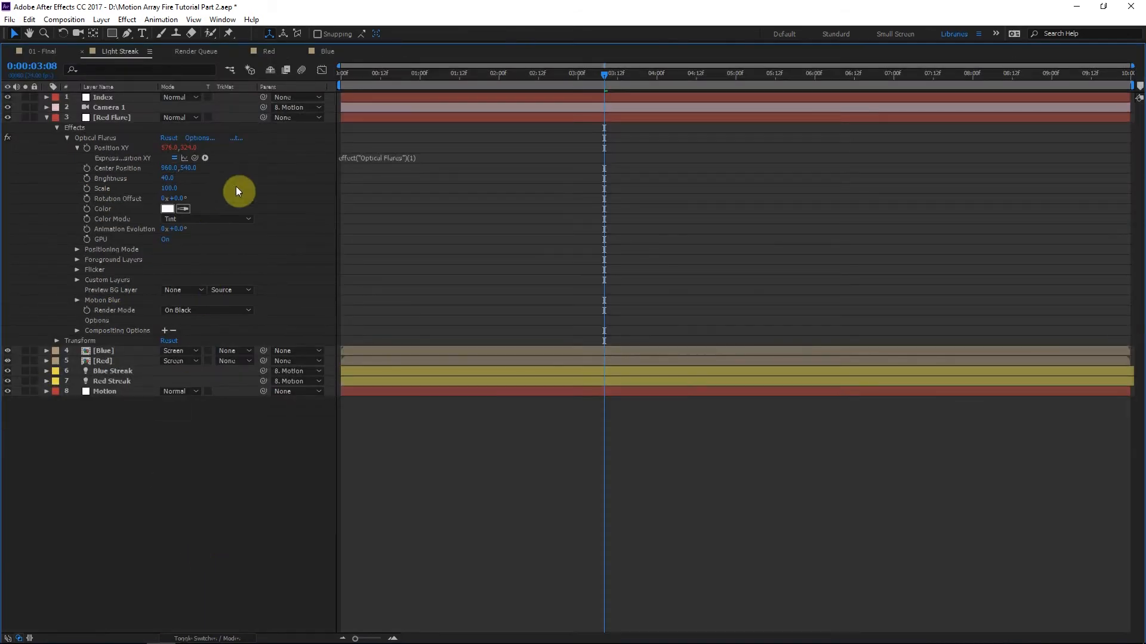
{"action": "mouse_move", "coordinate": [195, 158]}
{"action": "left_mouse_down"}
{"action": "mouse_move", "coordinate": [142, 323]}
{"action": "mouse_move", "coordinate": [99, 383]}
{"action": "mouse_move", "coordinate": [120, 378]}
{"action": "mouse_move", "coordinate": [105, 378]}
{"action": "left_mouse_up"}
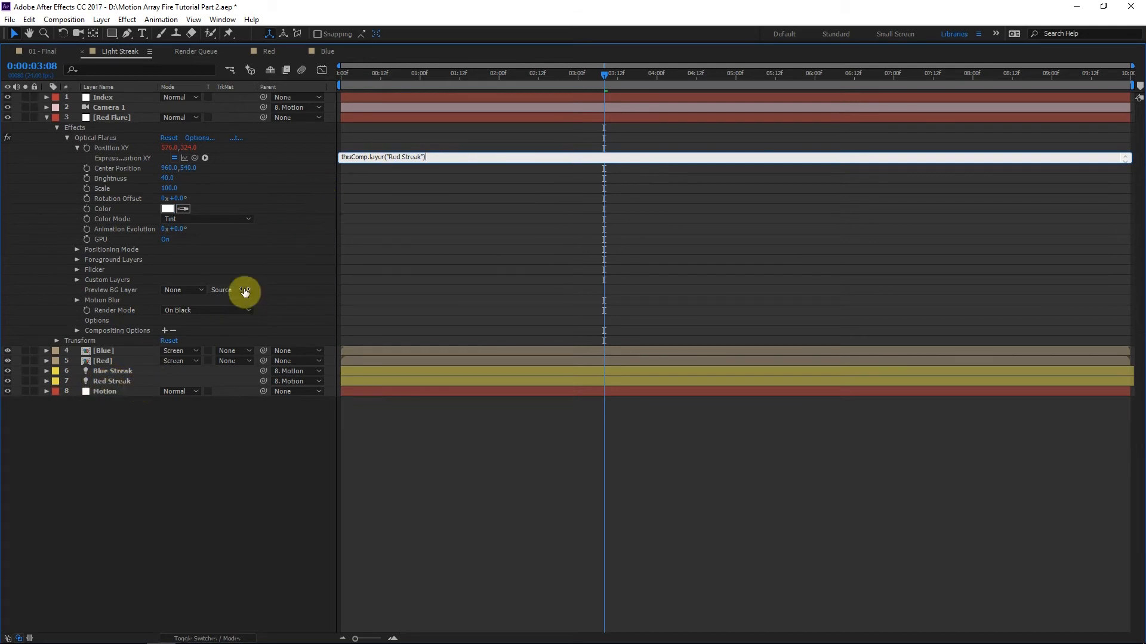
Complete the flare's Position XY expression by appending .toComp([0,0,0]) to the Red Streak layer reference.
{"action": "type", "text": ".toC"}
{"action": "type", "text": "omp()"}
{"action": "type", "text": "[]"}
{"action": "type", "text": "[]"}
{"action": "type", "text": "0,0,0"}
{"action": "left_click", "coordinate": [310, 141]}
{"action": "key", "text": "grave"}
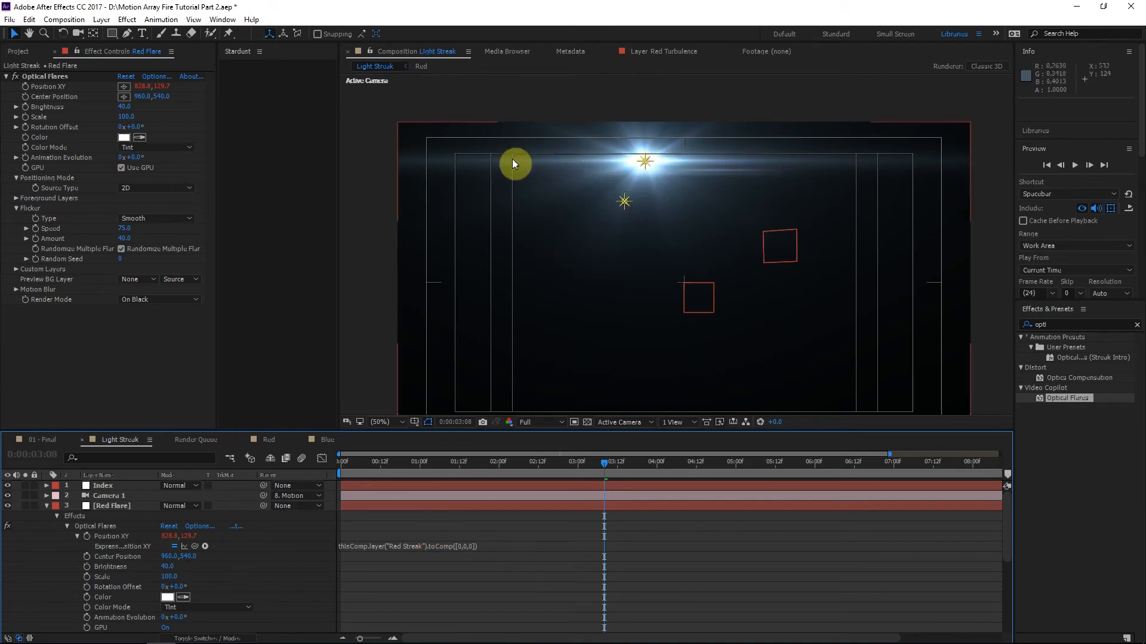
Add Tint and Curves effects to the Red Flare layer and shape the color channels for a warm orange glow.
{"action": "left_click_drag", "start_coordinate": [563, 210], "coordinate": [606, 128]}
{"action": "left_click", "coordinate": [37, 78]}
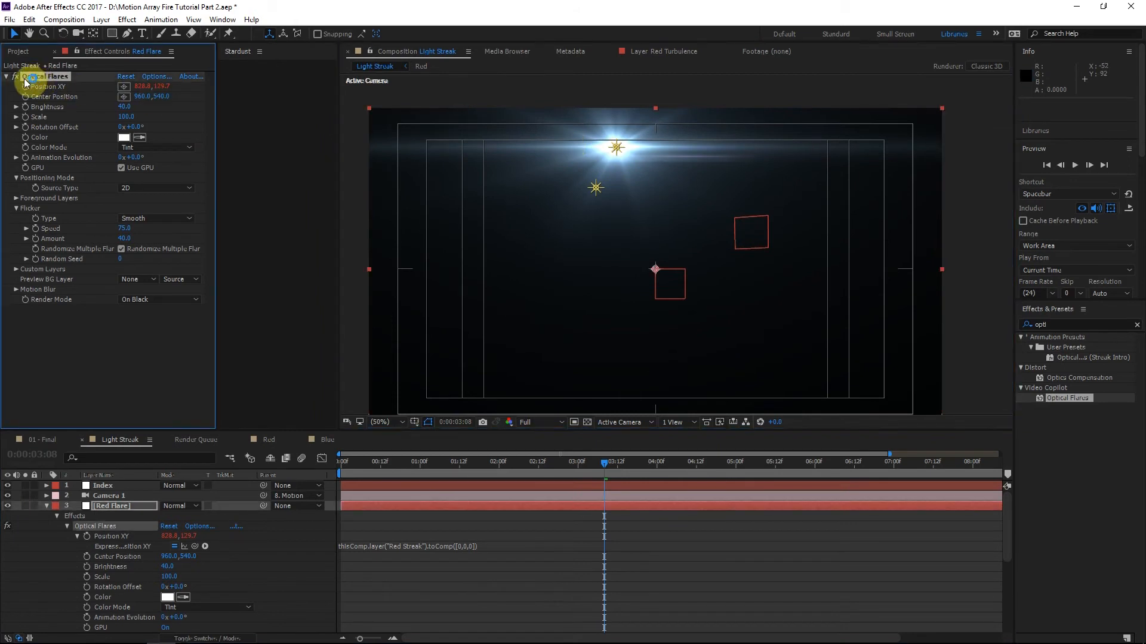
{"action": "mouse_move", "coordinate": [594, 146]}
{"action": "left_mouse_down"}
{"action": "mouse_move", "coordinate": [614, 147]}
{"action": "mouse_move", "coordinate": [607, 160]}
{"action": "left_mouse_up"}
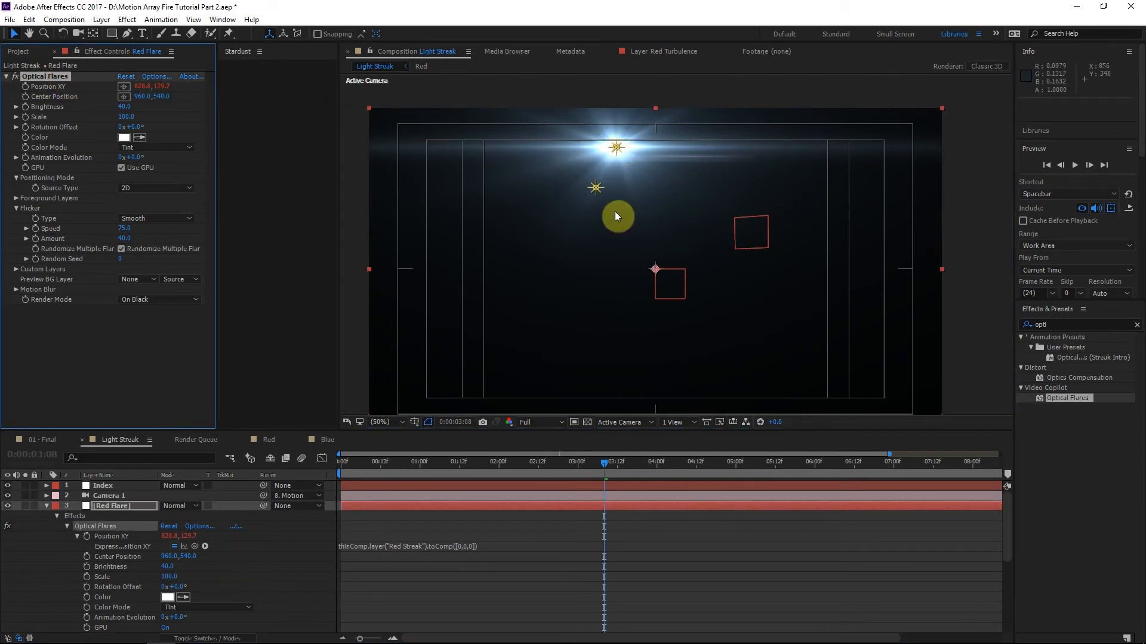
{"action": "left_click", "coordinate": [47, 506]}
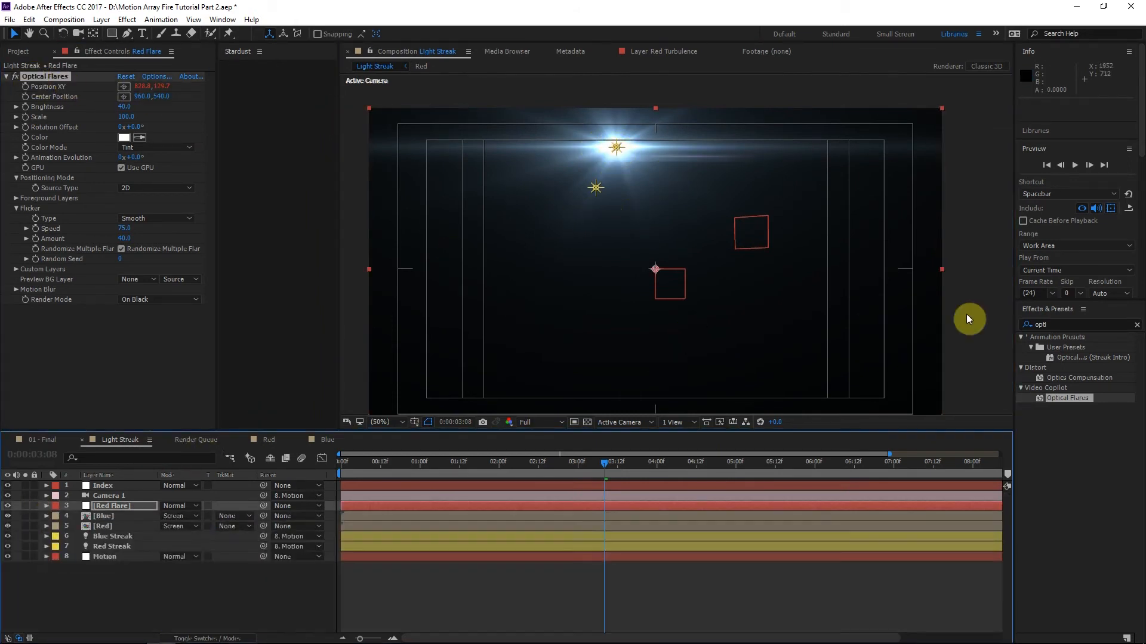
{"action": "left_click", "coordinate": [1073, 324]}
{"action": "type", "text": "tint"}
{"action": "key", "text": "Return"}
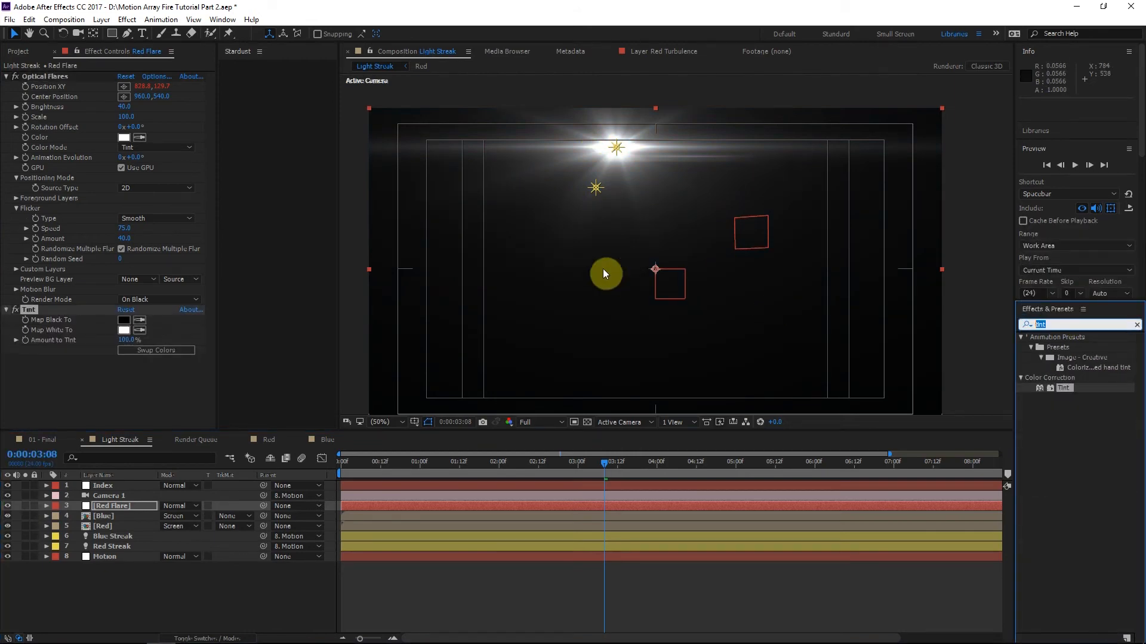
{"action": "type", "text": "curves"}
{"action": "key", "text": "Return"}
Set the Red Flare layer's blending mode to Screen and its Optical Flares brightness to 35.
{"action": "left_click", "coordinate": [174, 506]}
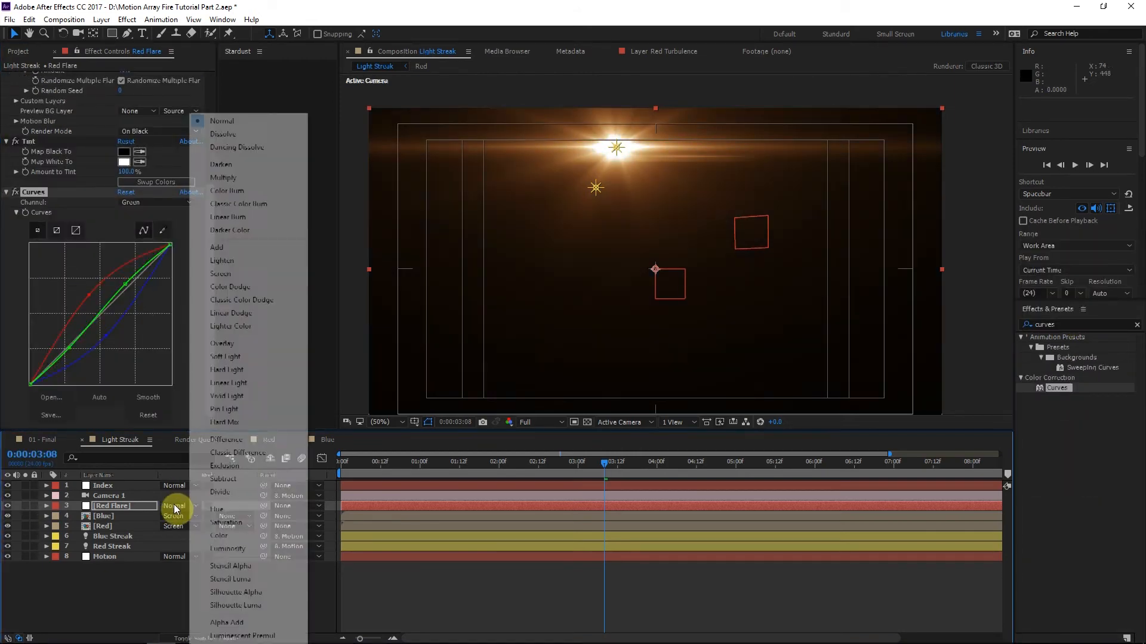
{"action": "left_click", "coordinate": [230, 273]}
{"action": "scroll", "coordinate": [95, 119], "scroll_direction": "up", "scroll_amount": 8}
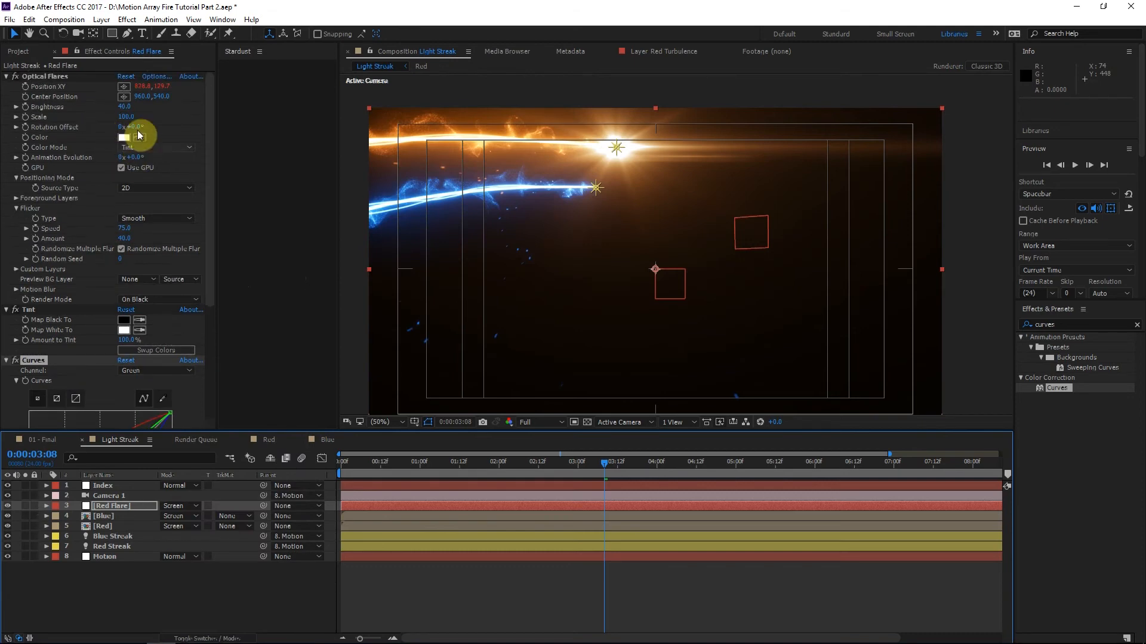
{"action": "left_click", "coordinate": [125, 107]}
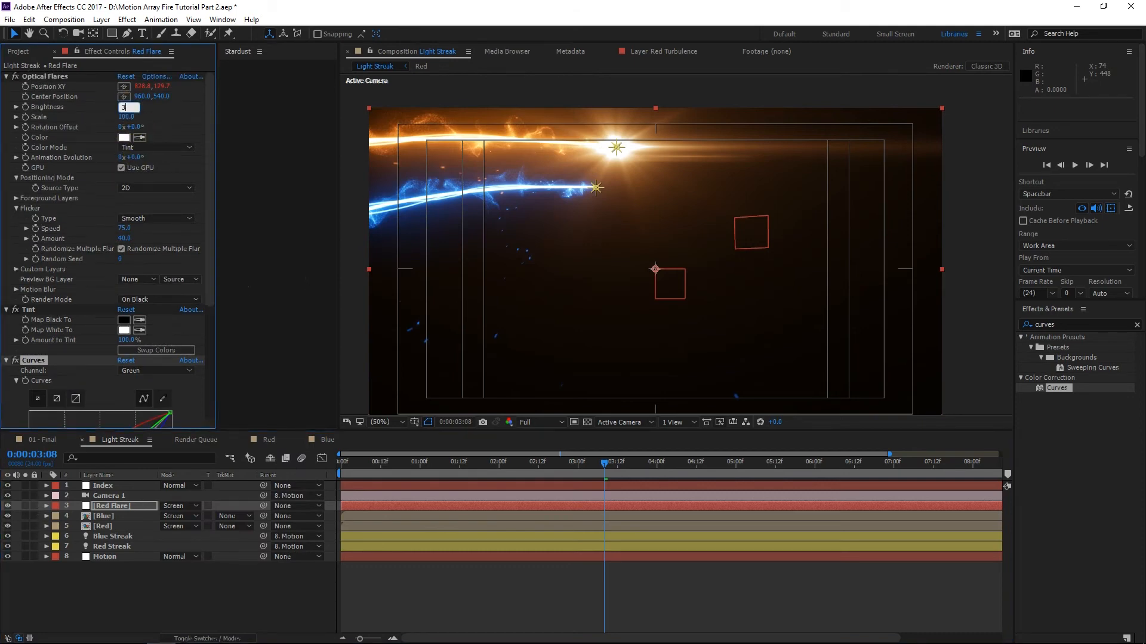
Raise the red channel slightly in the Red Flare's Curves effect and undo the trial change to the green channel.
{"action": "scroll", "coordinate": [119, 209], "scroll_direction": "down", "scroll_amount": 5}
{"action": "left_click_drag", "start_coordinate": [92, 296], "coordinate": [88, 294]}
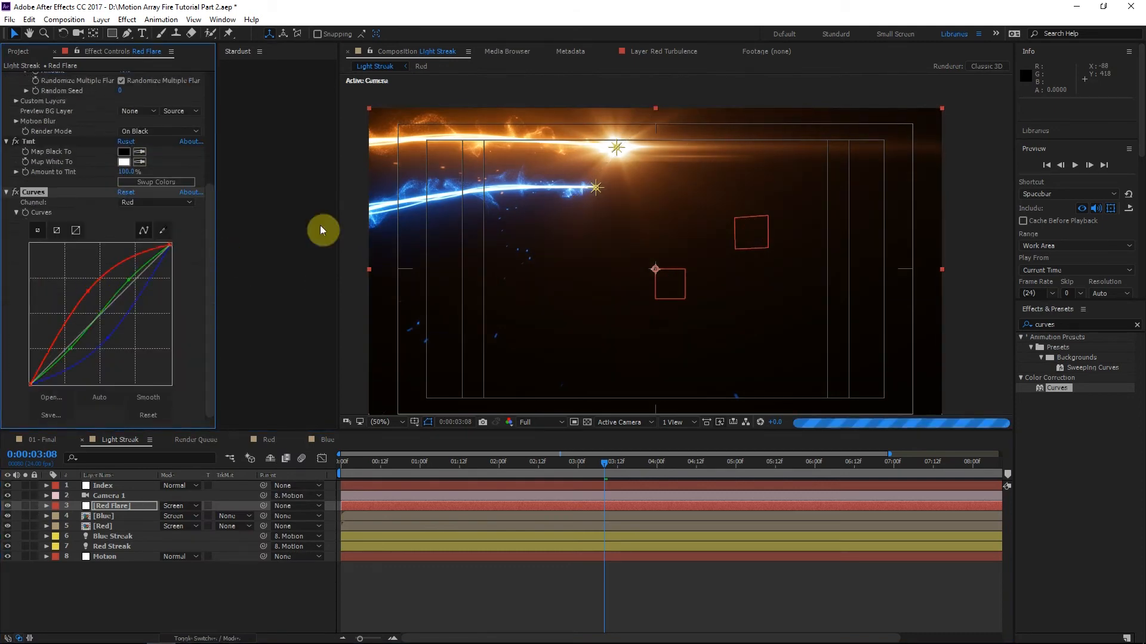
{"action": "left_click_drag", "start_coordinate": [69, 350], "coordinate": [70, 348]}
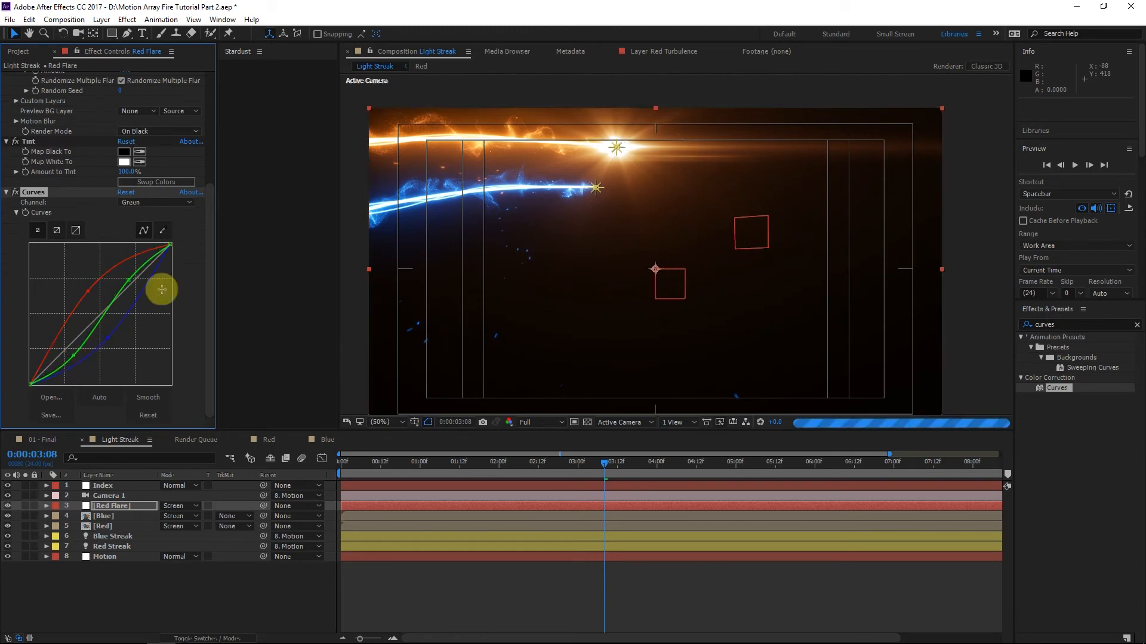
{"action": "key", "text": "ctrl+z"}
{"action": "scroll", "coordinate": [81, 270], "scroll_direction": "up", "scroll_amount": 5}
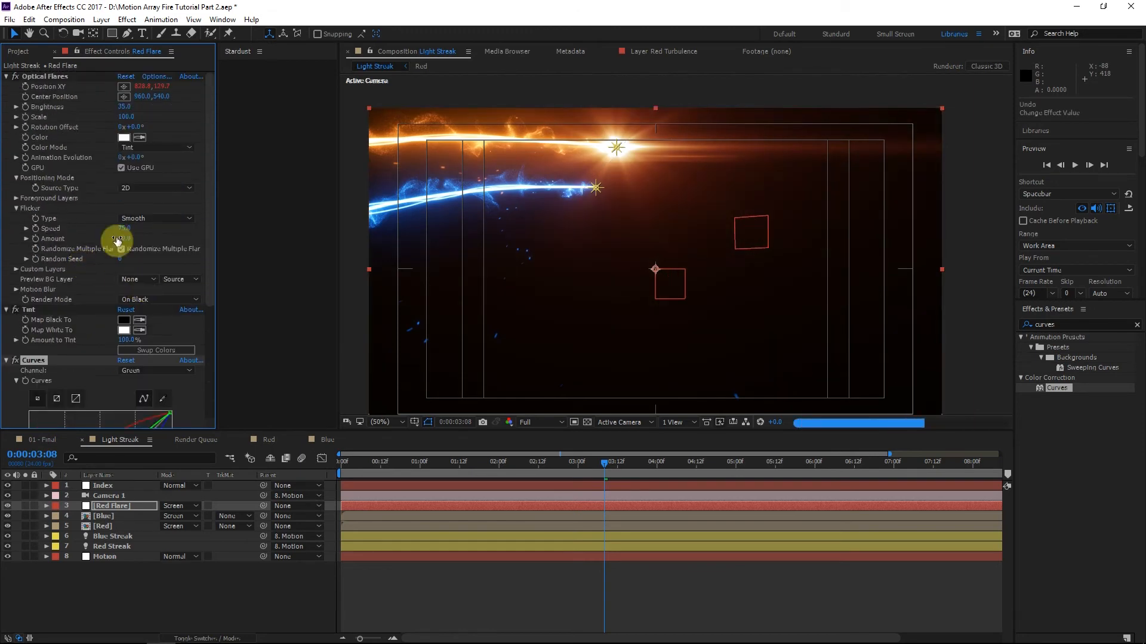
{"action": "scroll", "coordinate": [113, 236], "scroll_direction": "down", "scroll_amount": 5}
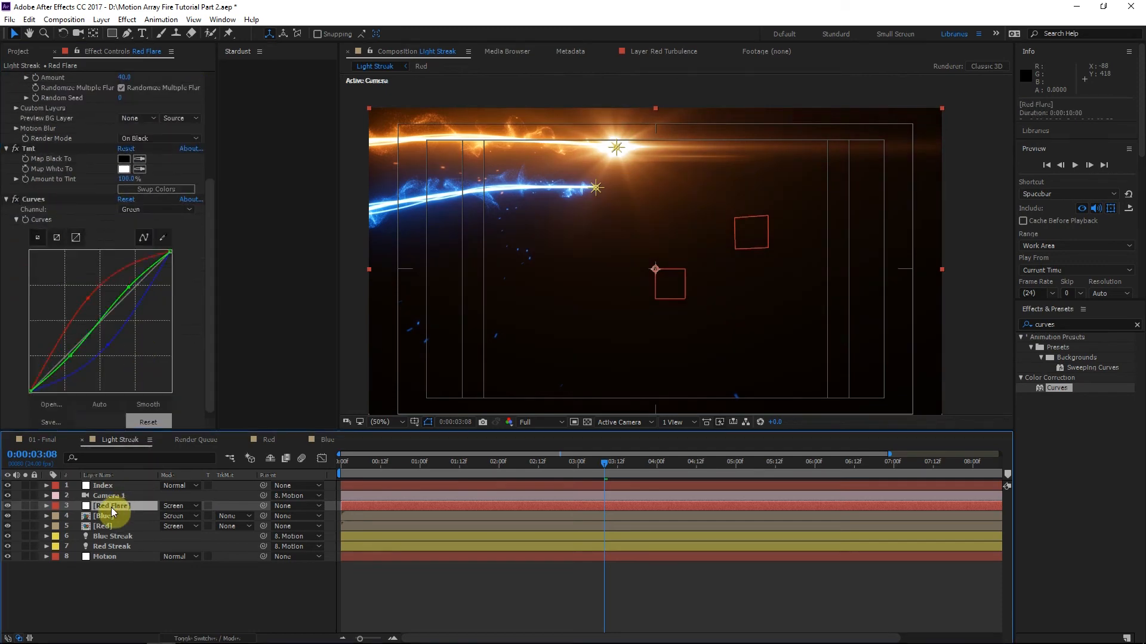
Duplicate the Red Flare layer and name the copy Blue Flare.
{"action": "key", "text": "ctrl+d"}
{"action": "type", "text": "Blue Flare"}
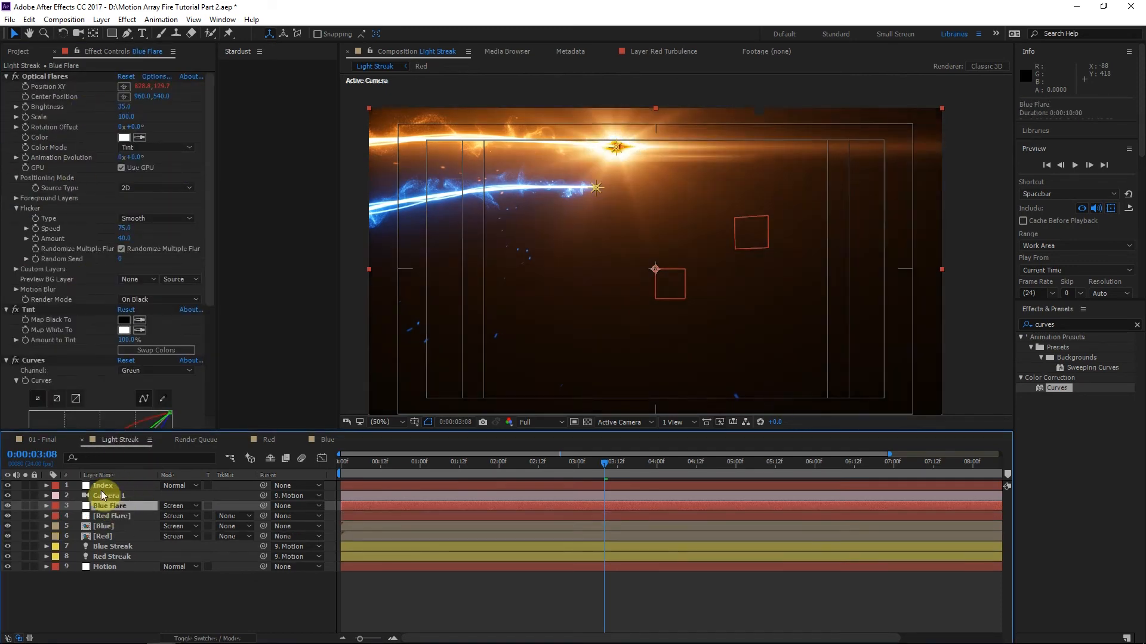
{"action": "key", "text": "Return"}
Change the Blue Flare's Position XY expression to reference the Blue Streak layer.
{"action": "key", "text": "e"}
{"action": "key", "text": "e"}
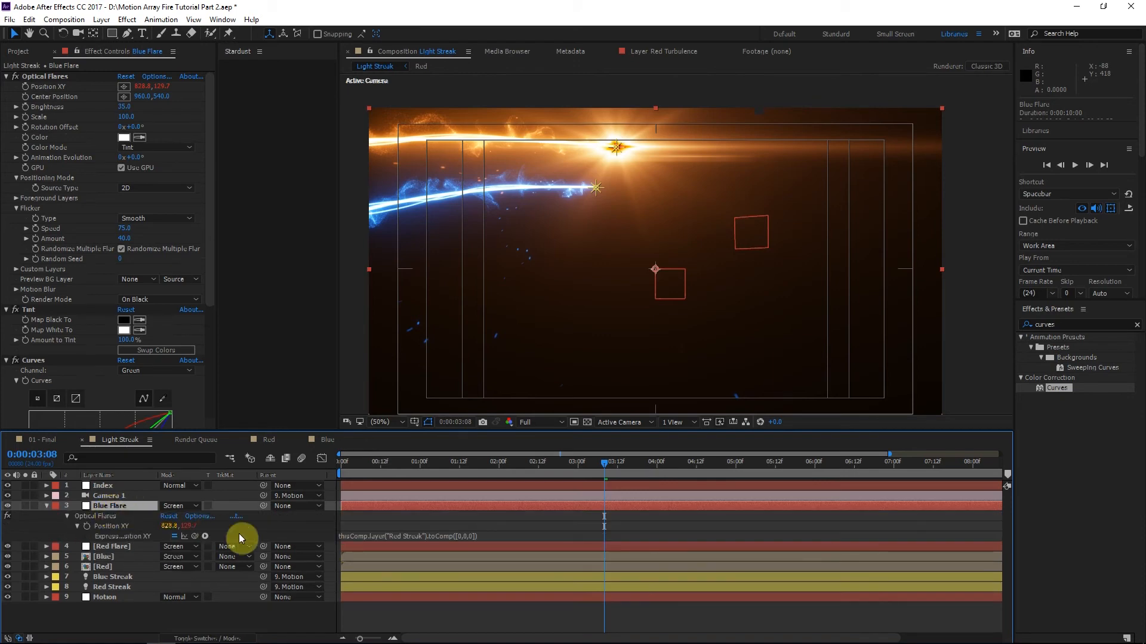
{"action": "left_click", "coordinate": [411, 536]}
{"action": "double_click", "coordinate": [393, 535]}
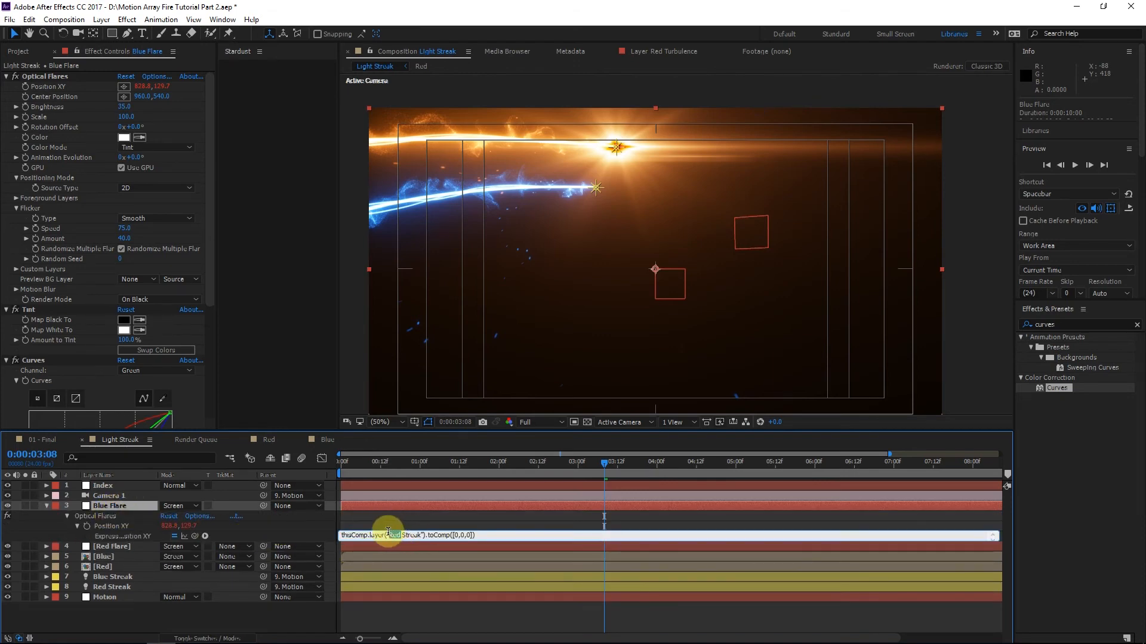
{"action": "type", "text": "Blu"}
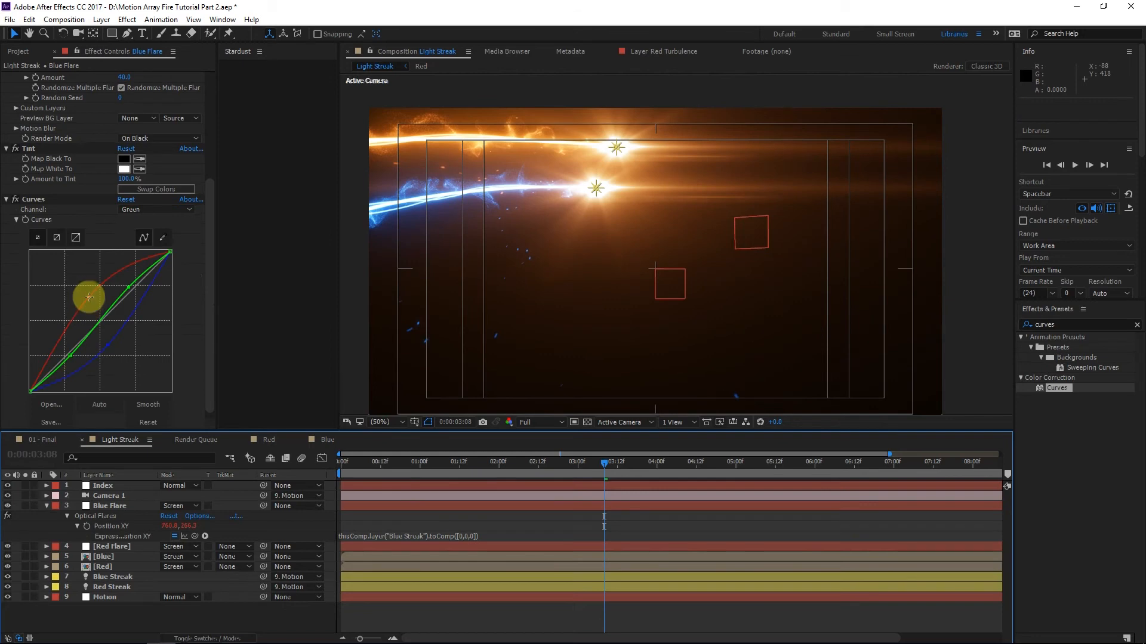
Recolor the Blue Flare layer from orange to blue by adjusting the channels of its Curves effect.
{"action": "mouse_move", "coordinate": [87, 295]}
{"action": "left_mouse_down"}
{"action": "mouse_move", "coordinate": [117, 340]}
{"action": "mouse_move", "coordinate": [89, 302]}
{"action": "left_mouse_up"}
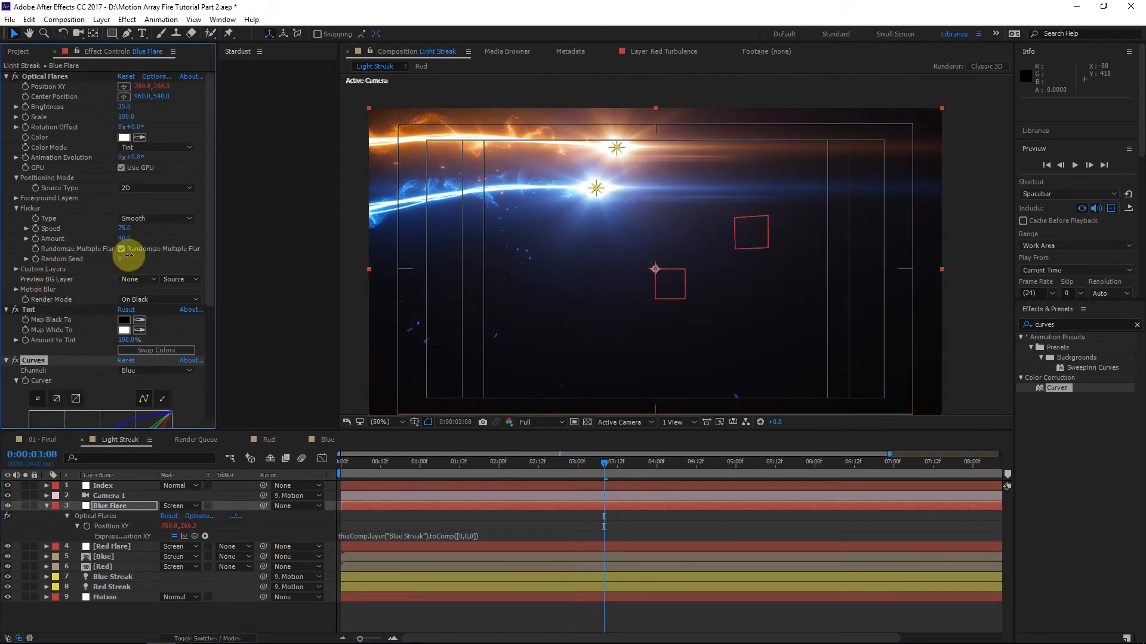
{"action": "left_click", "coordinate": [655, 477]}
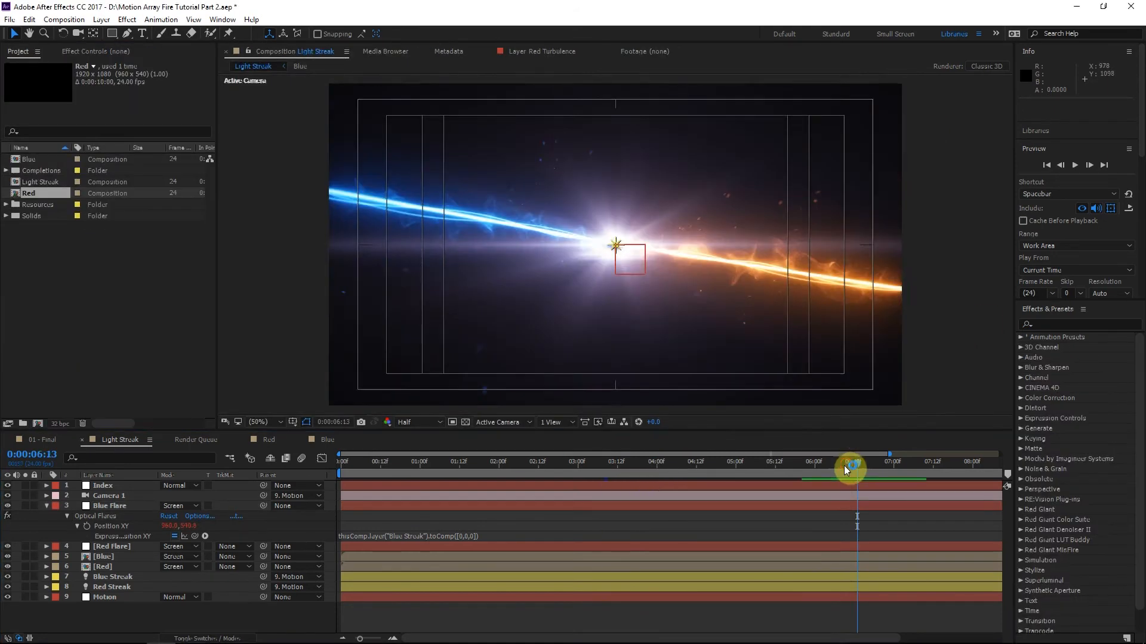
Open the Blue composition around 0:00:07:09 and reveal the Orient Z expressions of the two upper Streak layers.
{"action": "mouse_move", "coordinate": [843, 465]}
{"action": "left_mouse_down"}
{"action": "mouse_move", "coordinate": [799, 472]}
{"action": "mouse_move", "coordinate": [904, 451]}
{"action": "left_mouse_up"}
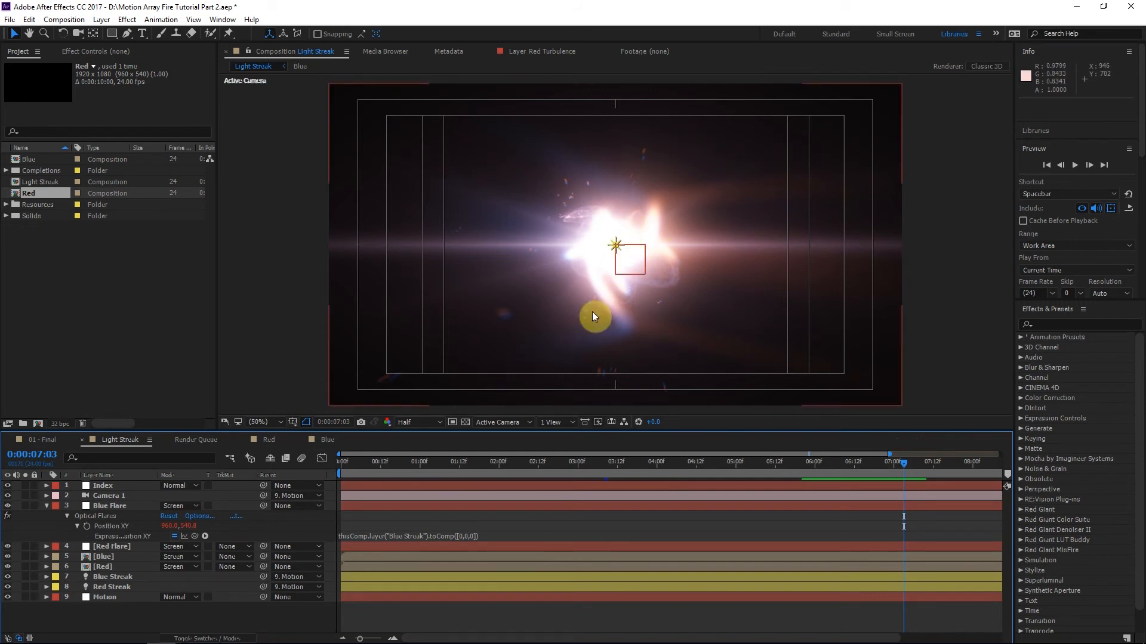
{"action": "double_click", "coordinate": [106, 556]}
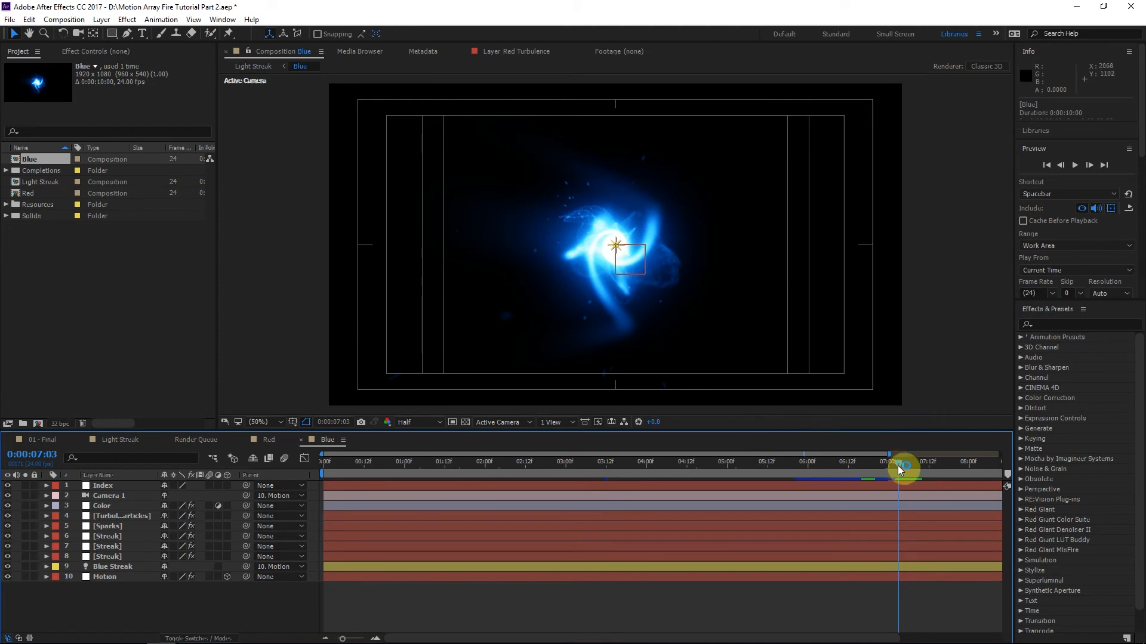
{"action": "left_click", "coordinate": [902, 463]}
{"action": "left_click_drag", "start_coordinate": [882, 437], "coordinate": [888, 453]}
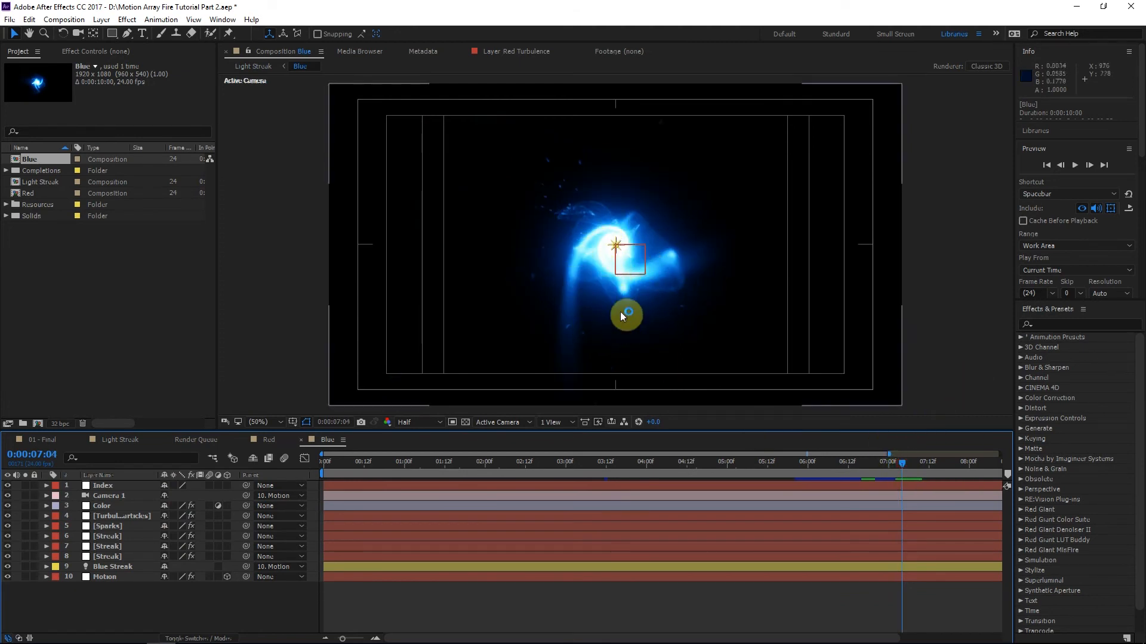
{"action": "left_click", "coordinate": [270, 441]}
{"action": "left_click", "coordinate": [328, 439]}
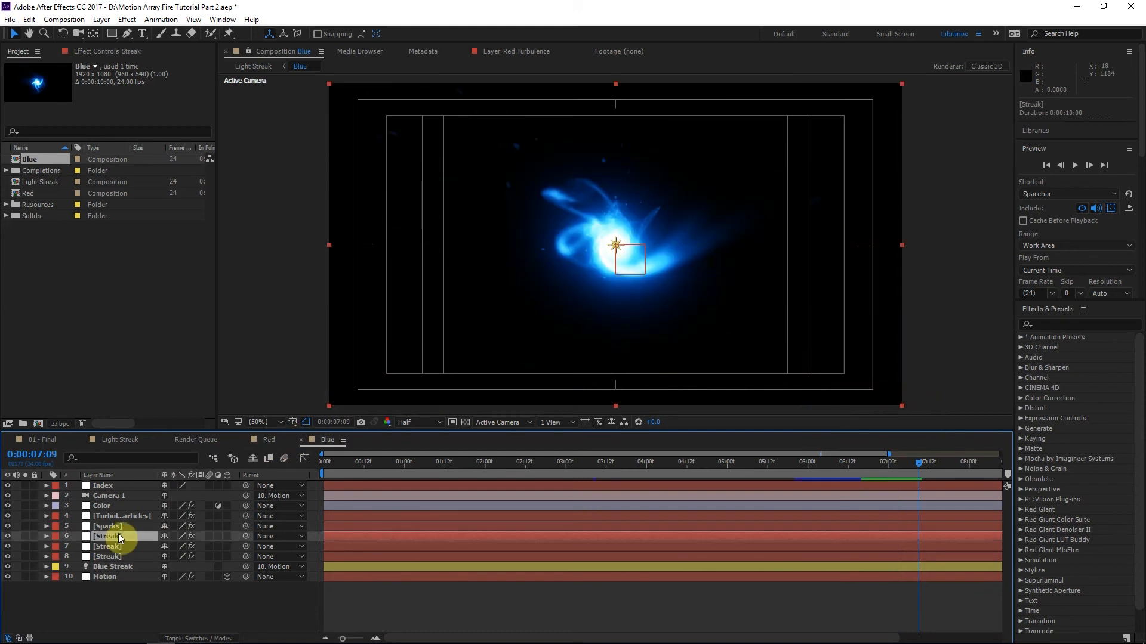
{"action": "left_click", "coordinate": [119, 546], "text": "shift"}
{"action": "key", "text": "e"}
{"action": "key", "text": "e"}
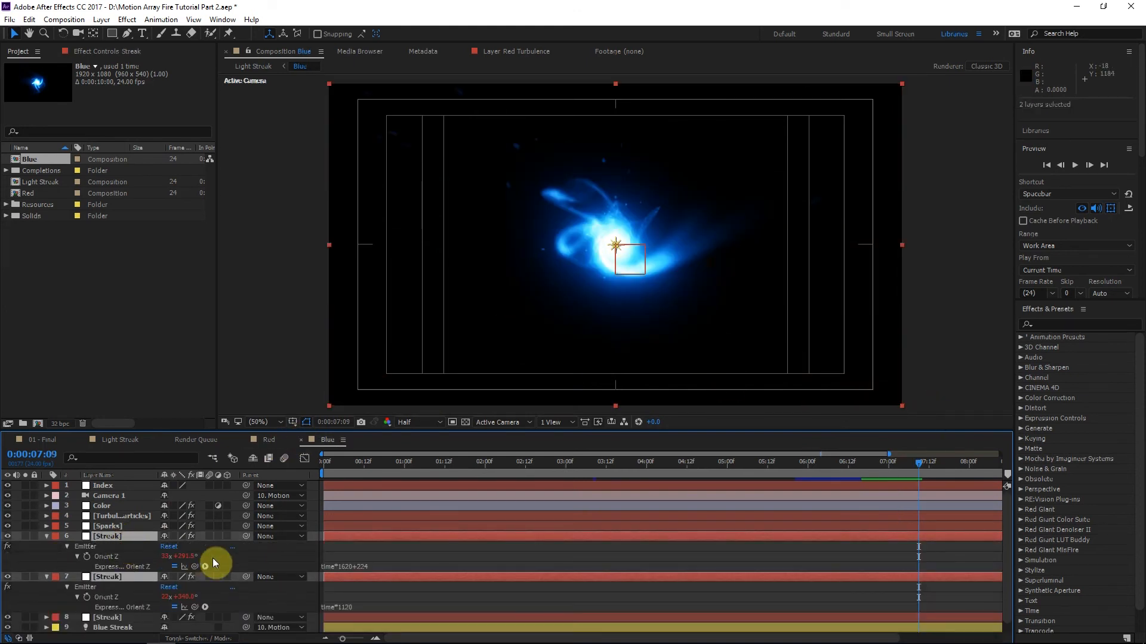
Change the time multiplier in the Orient Z expressions to 1680 on the first Streak layer and 1150 on the second.
{"action": "left_click", "coordinate": [347, 566]}
{"action": "left_click_drag", "start_coordinate": [352, 566], "coordinate": [348, 566]}
{"action": "type", "text": "8"}
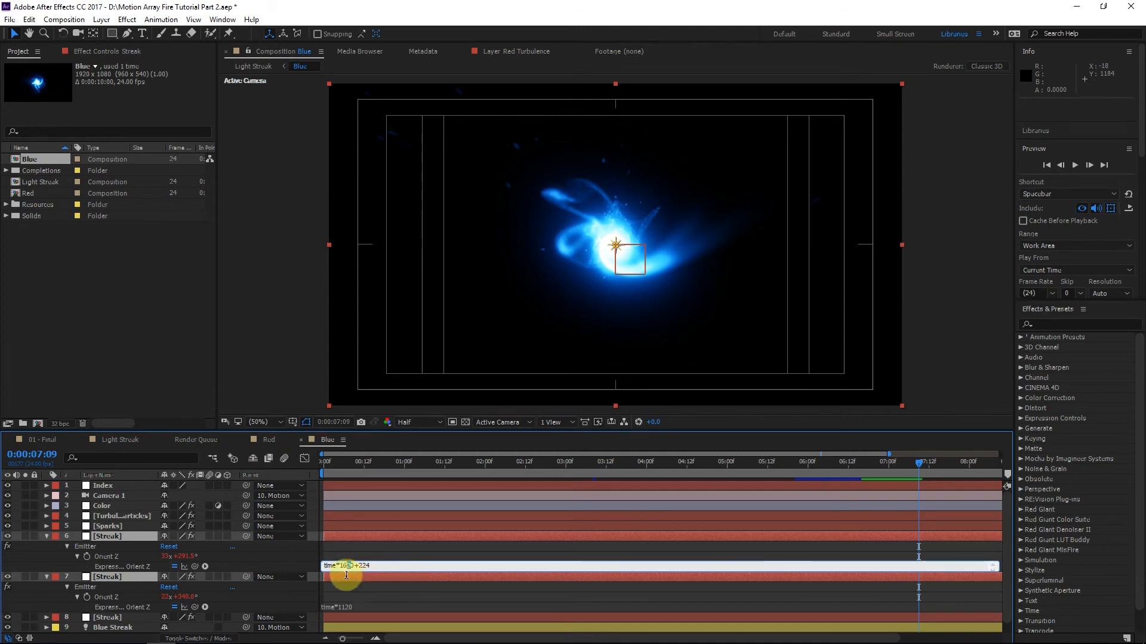
{"action": "left_click", "coordinate": [347, 607]}
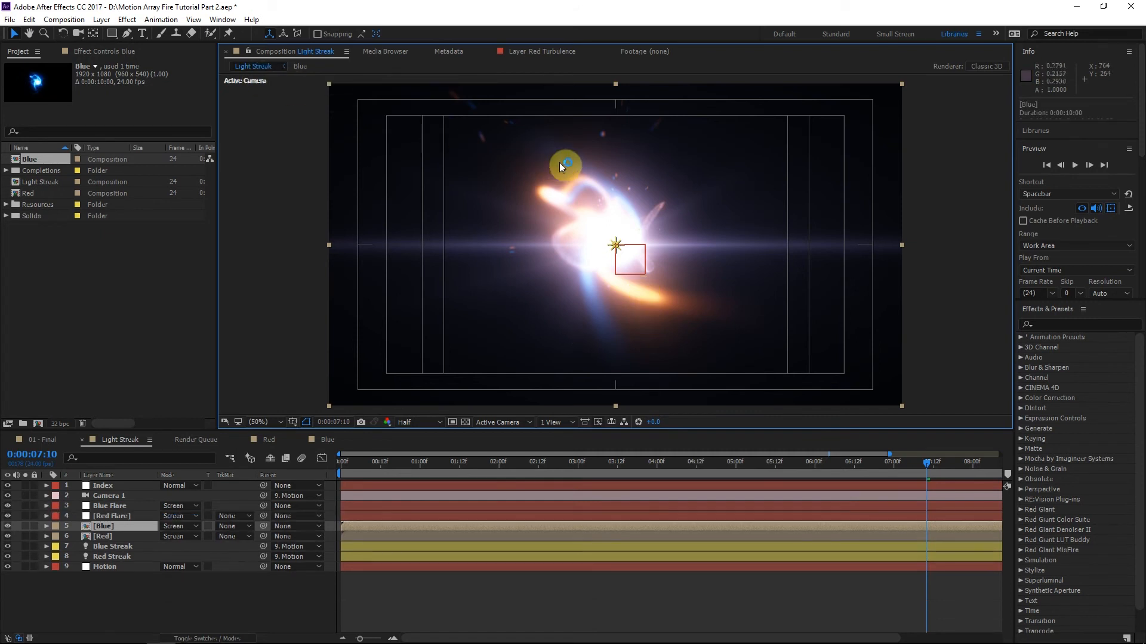
Adjust the Stardust settings of the Sparks layer in the Blue composition and return to the Light Streak composition.
{"action": "key", "text": "slash"}
{"action": "left_click_drag", "start_coordinate": [652, 186], "coordinate": [626, 242]}
{"action": "key", "text": "v"}
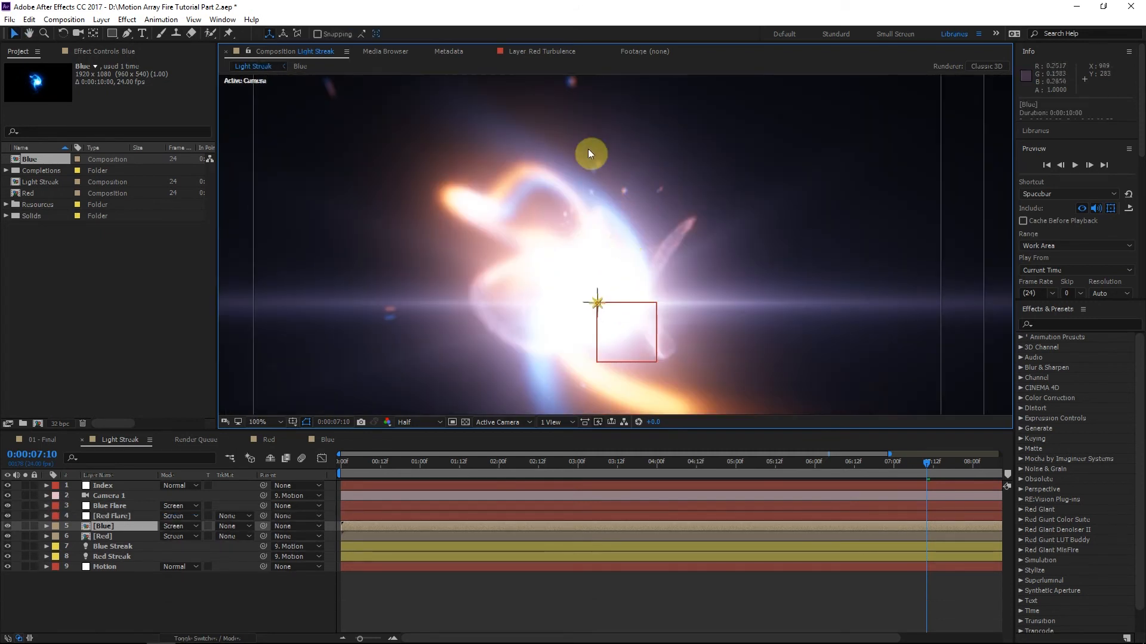
{"action": "scroll", "coordinate": [594, 143], "scroll_direction": "up", "scroll_amount": 3}
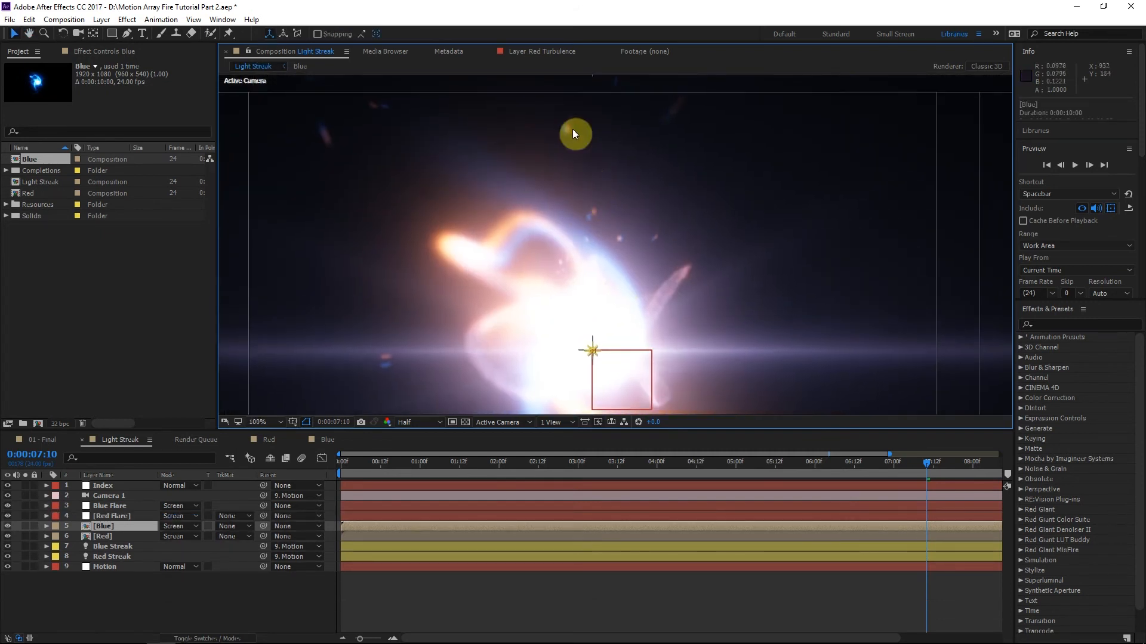
{"action": "double_click", "coordinate": [103, 526]}
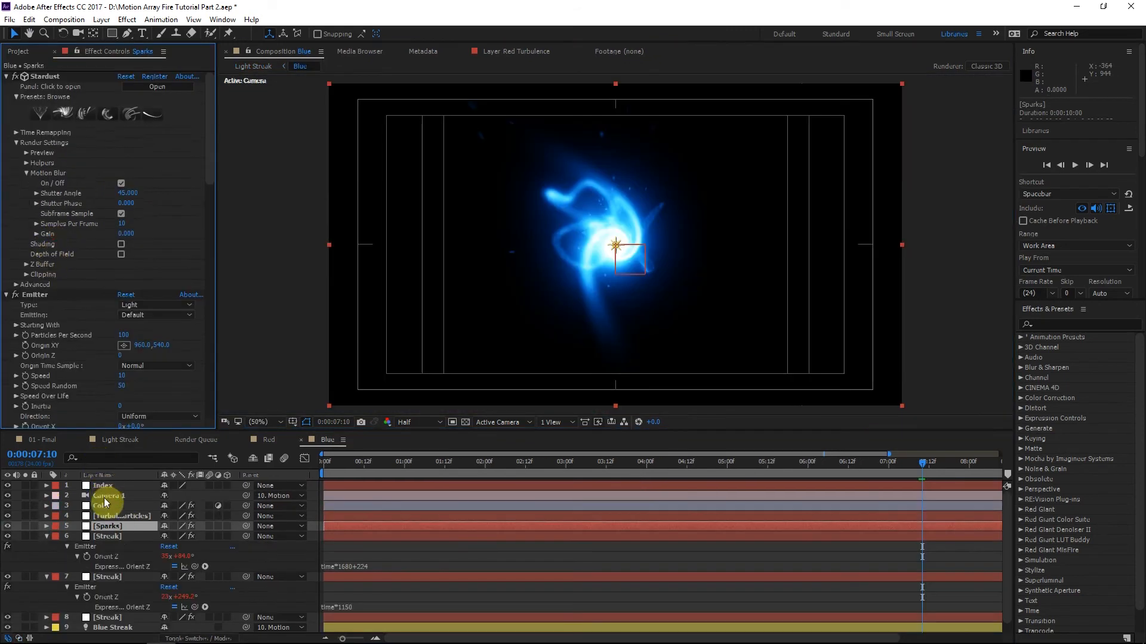
{"action": "scroll", "coordinate": [45, 233], "scroll_direction": "down", "scroll_amount": 3}
{"action": "left_click", "coordinate": [38, 160]}
{"action": "left_click_drag", "start_coordinate": [123, 332], "coordinate": [179, 328]}
{"action": "left_click", "coordinate": [252, 66]}
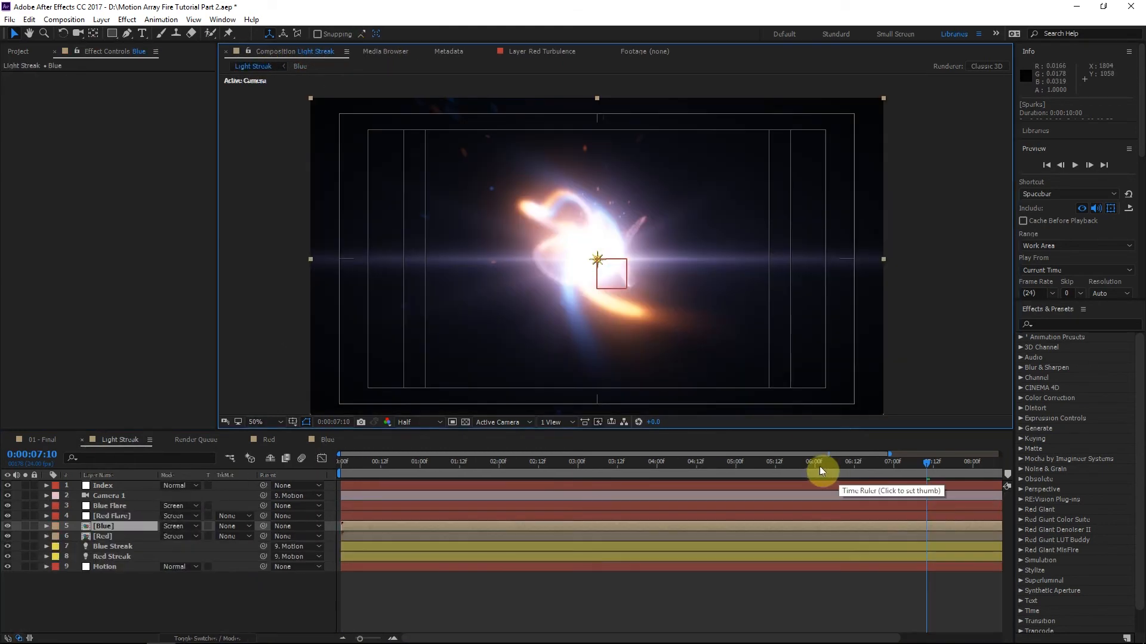
Start keyframing the Optical Flares Brightness of the Red Flare layer at 0:00:06:12.
{"action": "left_click", "coordinate": [856, 465]}
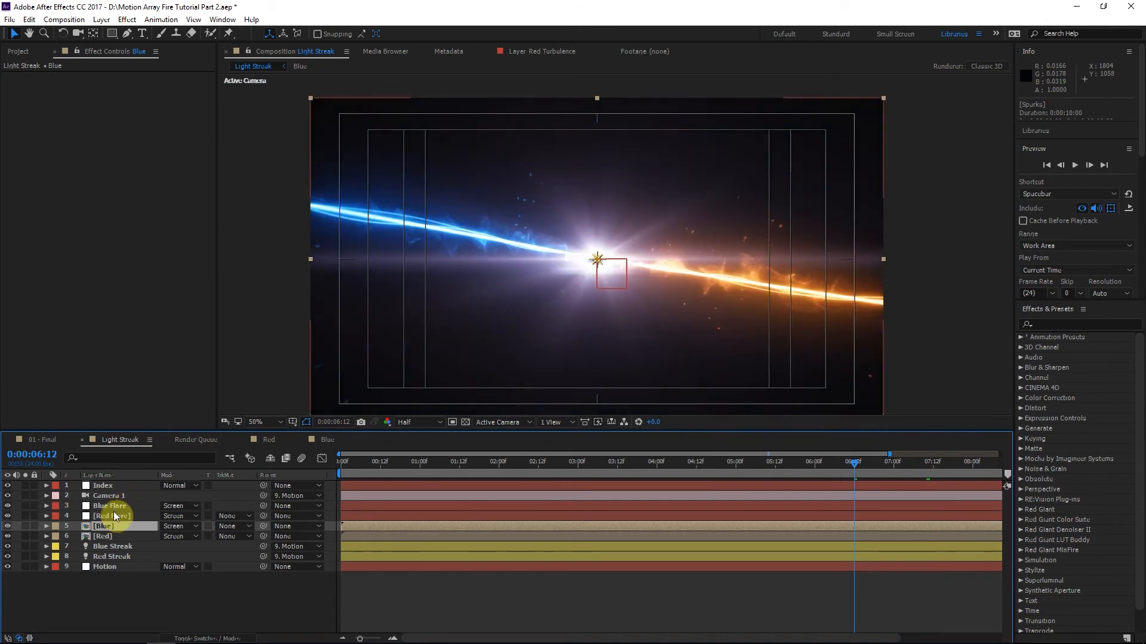
{"action": "left_click", "coordinate": [558, 345]}
{"action": "left_click", "coordinate": [855, 463]}
{"action": "left_click", "coordinate": [117, 517]}
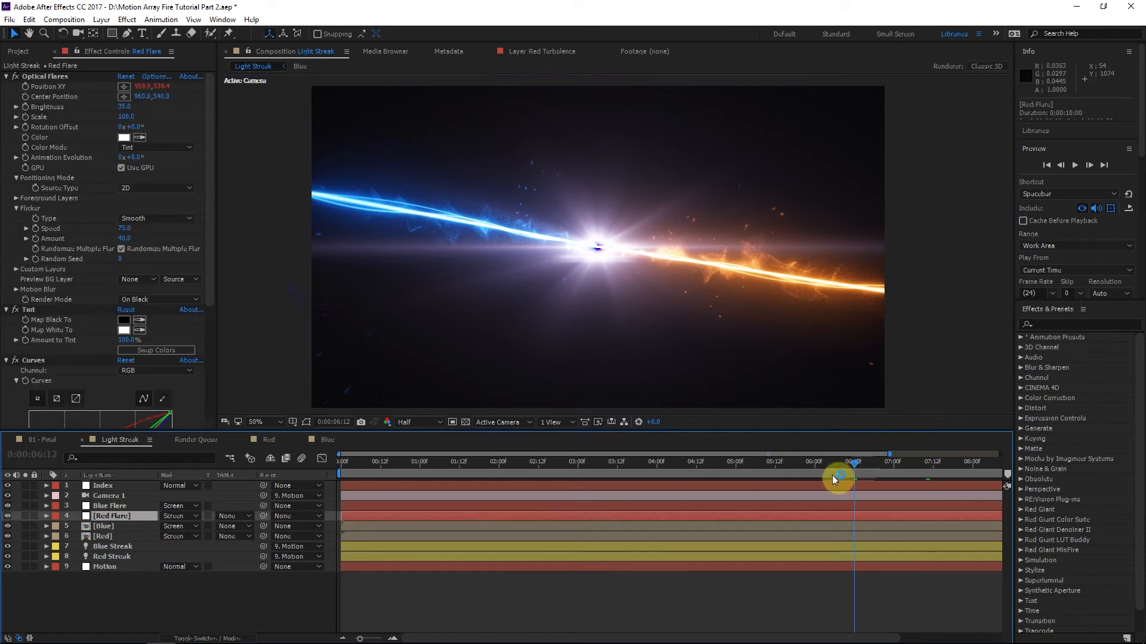
{"action": "left_click", "coordinate": [26, 110]}
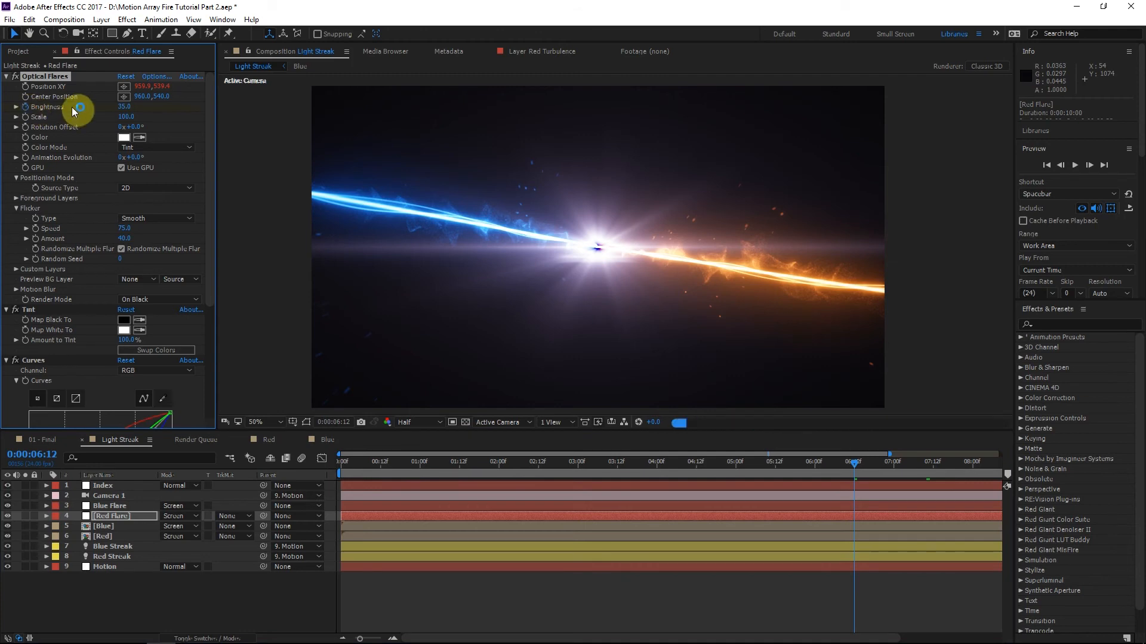
Set the Red Flare's Optical Flares Brightness to 0 at 0:00:06:19 and reveal the layer's keyframes.
{"action": "left_click", "coordinate": [876, 465]}
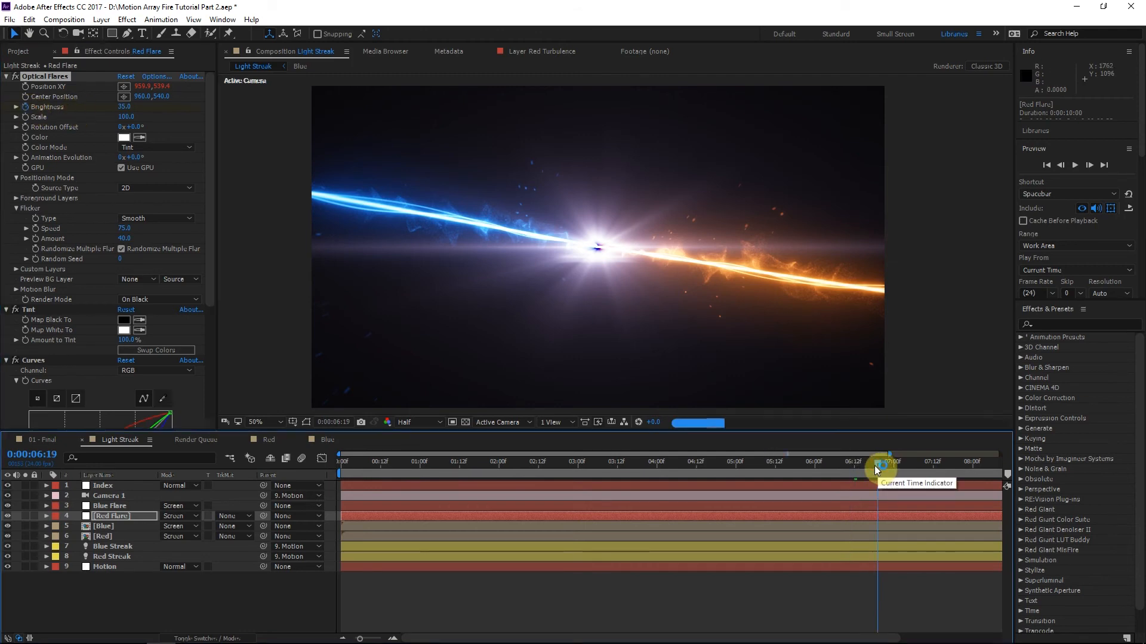
{"action": "left_click", "coordinate": [126, 107]}
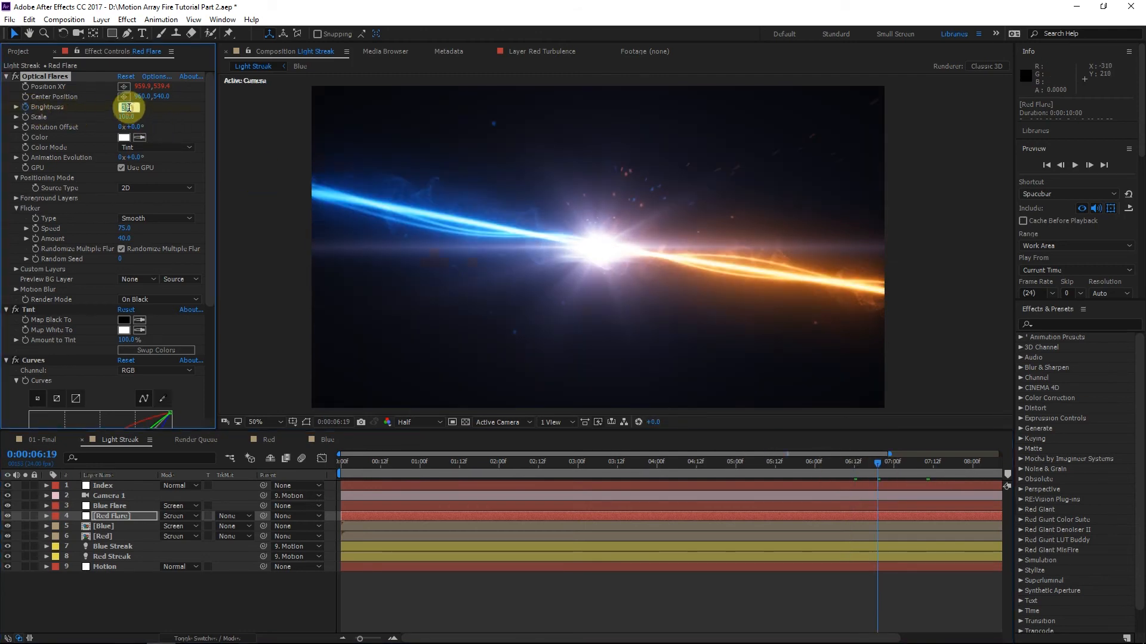
{"action": "type", "text": "0"}
{"action": "key", "text": "Return"}
{"action": "key", "text": "u"}
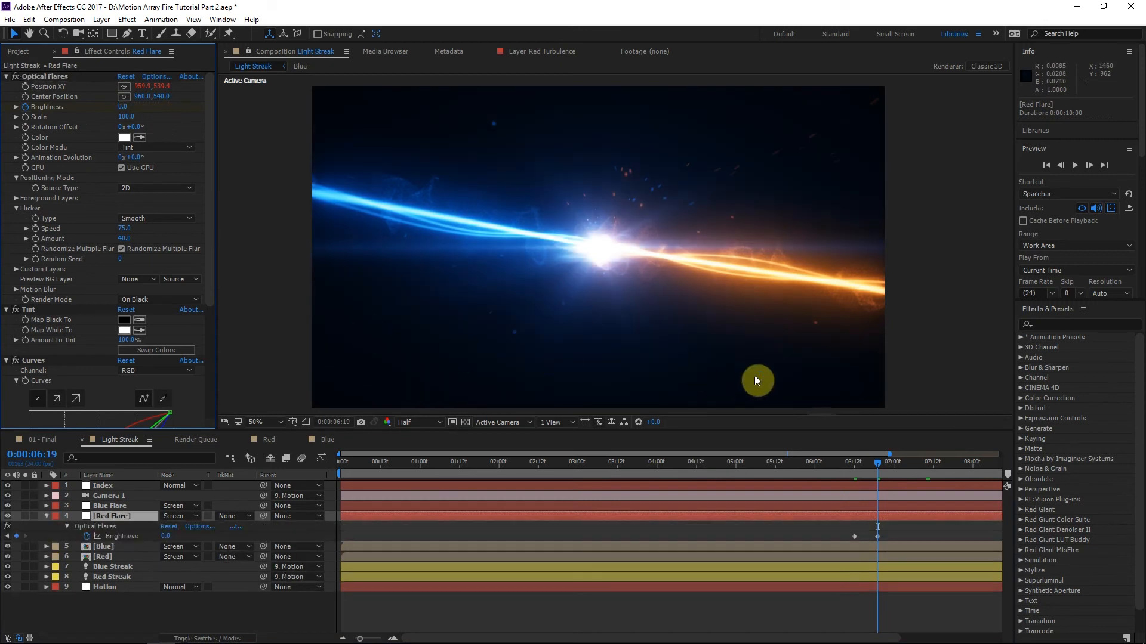
Copy the Red Flare's two Brightness keyframes onto the Blue Flare layer, starting at 0:00:06:12.
{"action": "left_click_drag", "start_coordinate": [879, 464], "coordinate": [853, 465]}
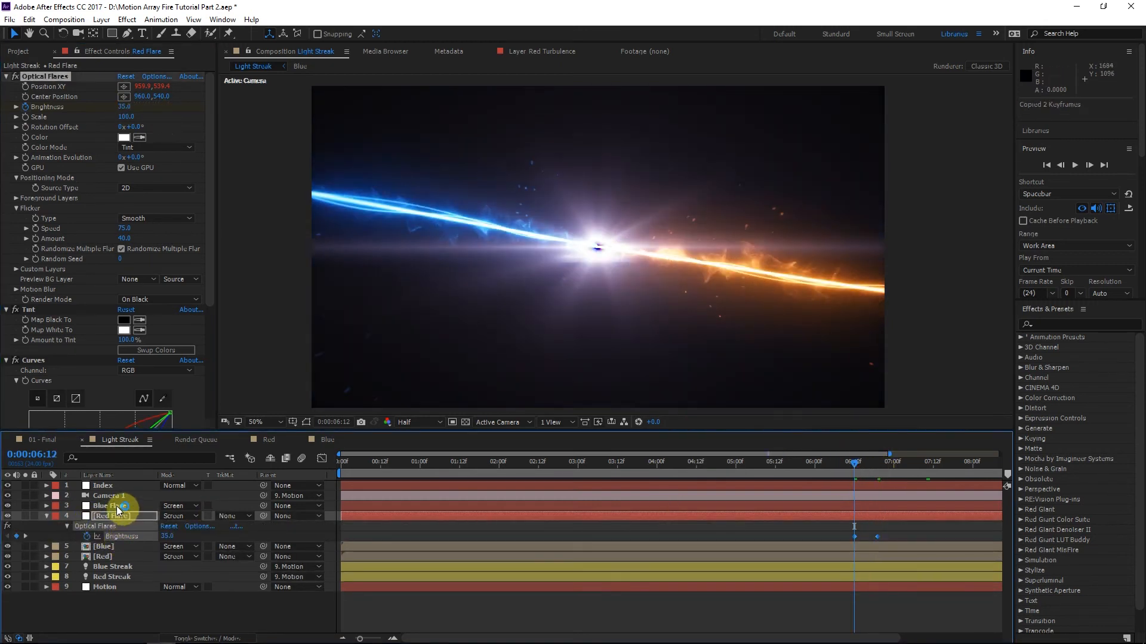
{"action": "left_click", "coordinate": [117, 506]}
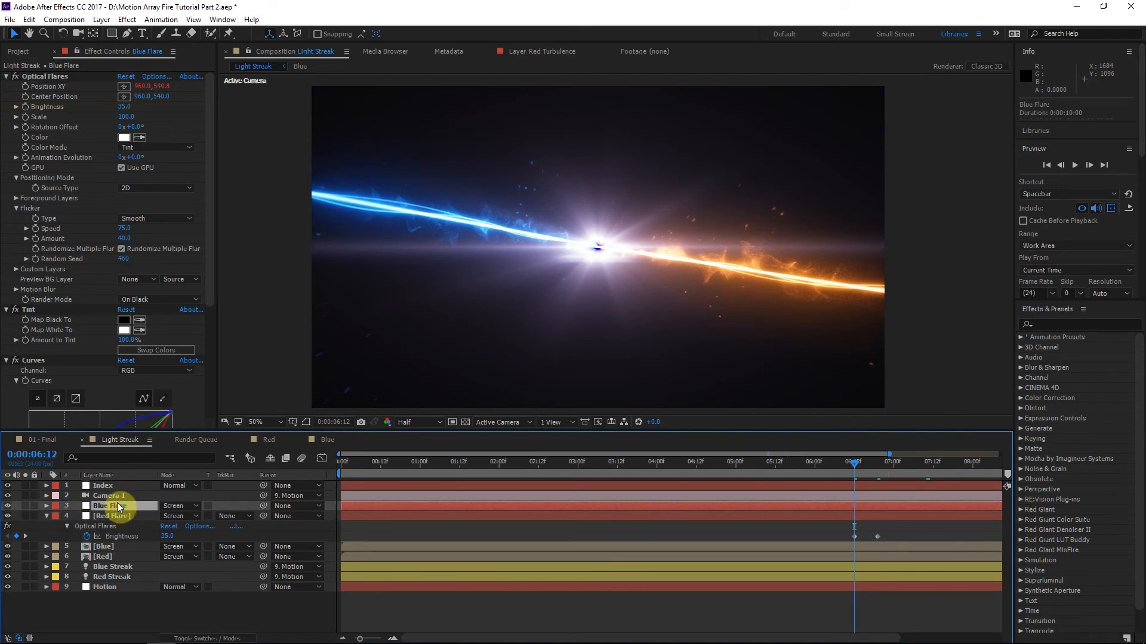
{"action": "key", "text": "ctrl+v"}
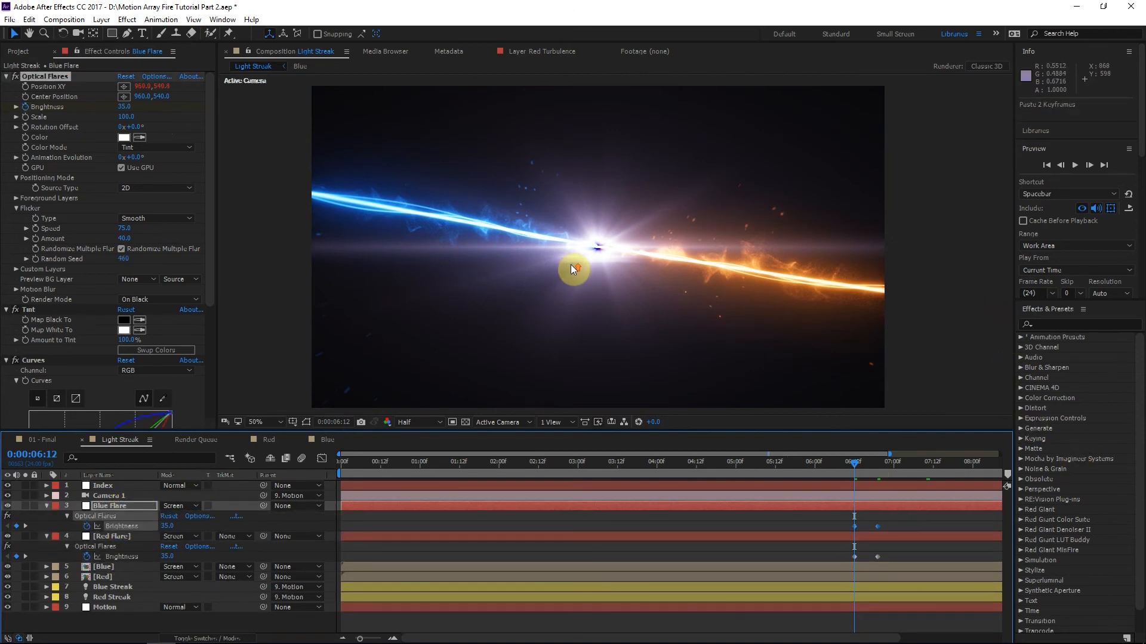
Apply the PS Arbitrary Map effect below Curves on the Blue Flare layer and collapse the layer's properties.
{"action": "scroll", "coordinate": [573, 266], "scroll_direction": "up", "scroll_amount": 2}
{"action": "scroll", "coordinate": [574, 269], "scroll_direction": "up", "scroll_amount": 1}
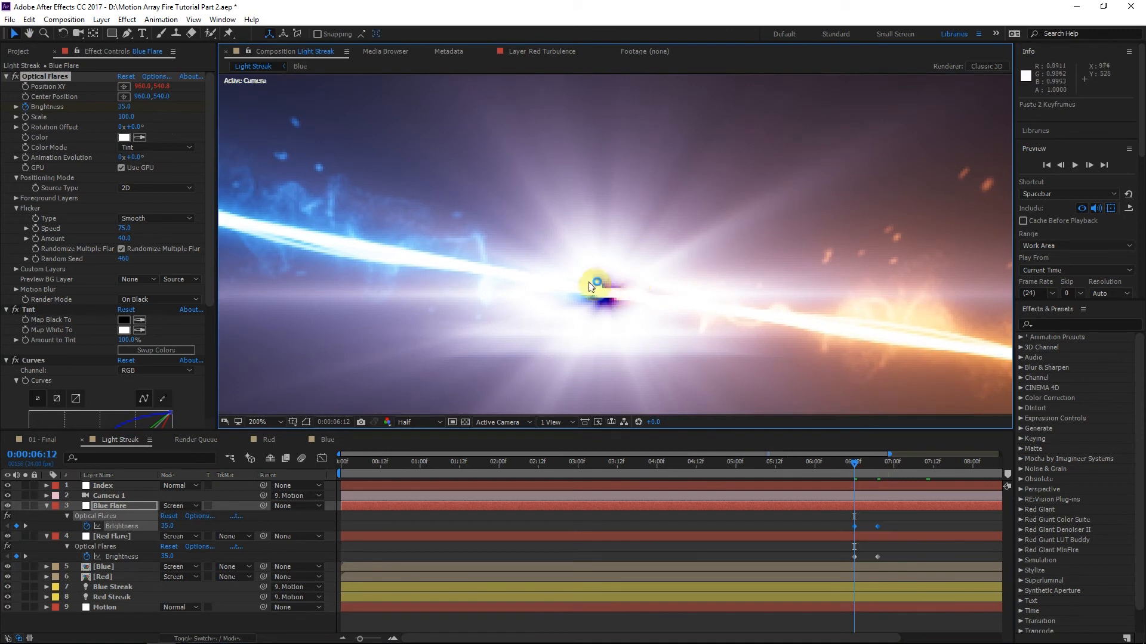
{"action": "left_click", "coordinate": [23, 52]}
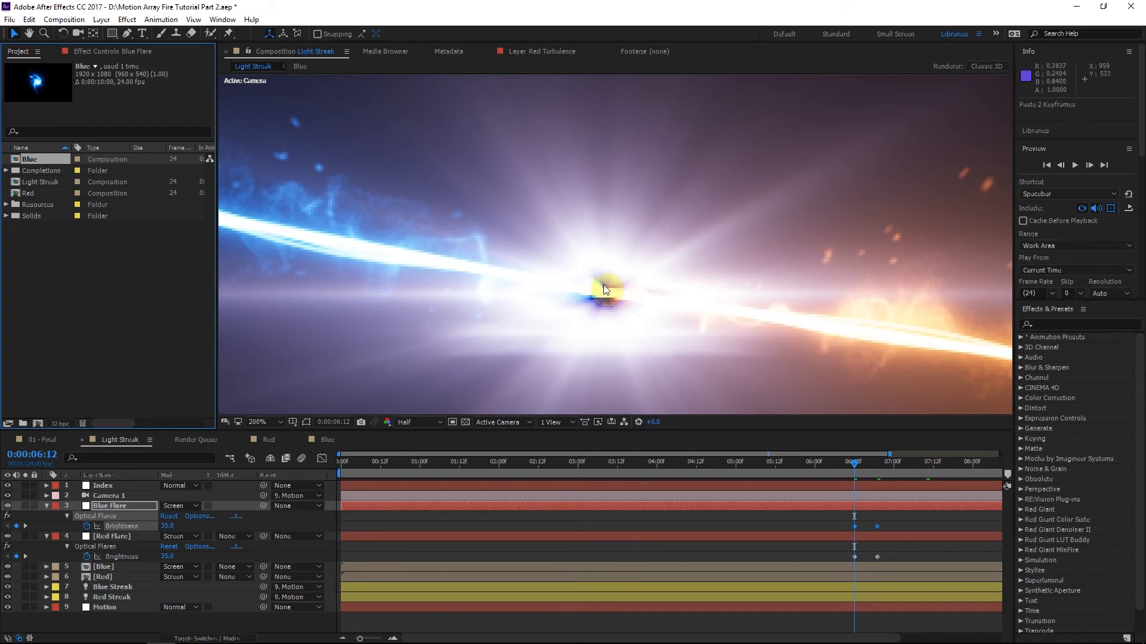
{"action": "left_click_drag", "start_coordinate": [603, 285], "coordinate": [522, 203]}
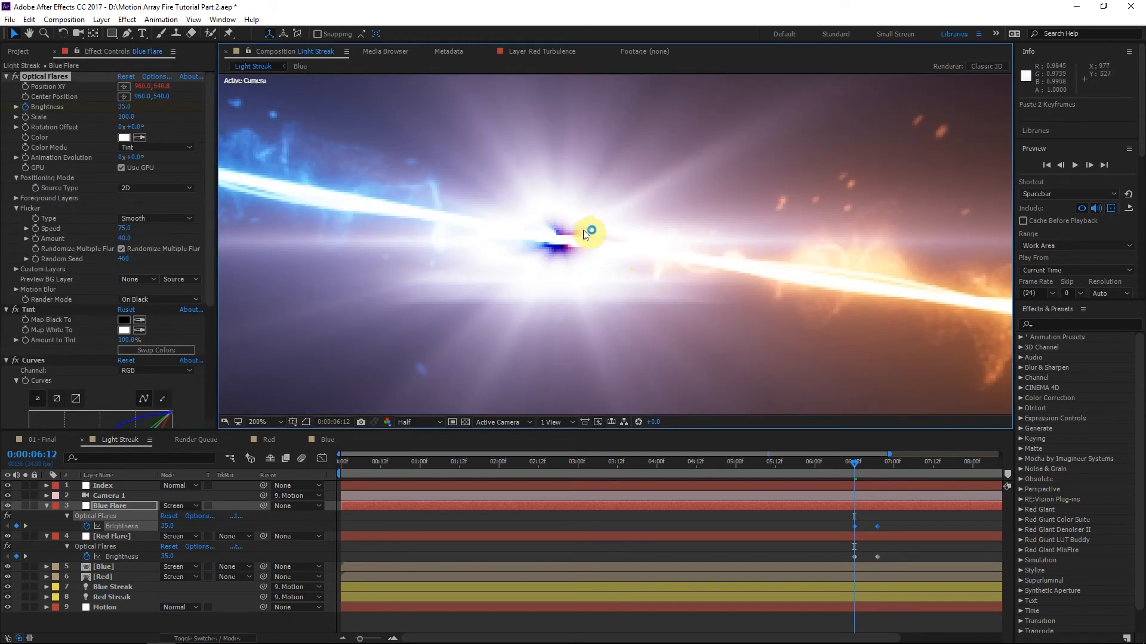
{"action": "left_click", "coordinate": [7, 76]}
{"action": "left_click", "coordinate": [6, 87]}
{"action": "left_click", "coordinate": [6, 96]}
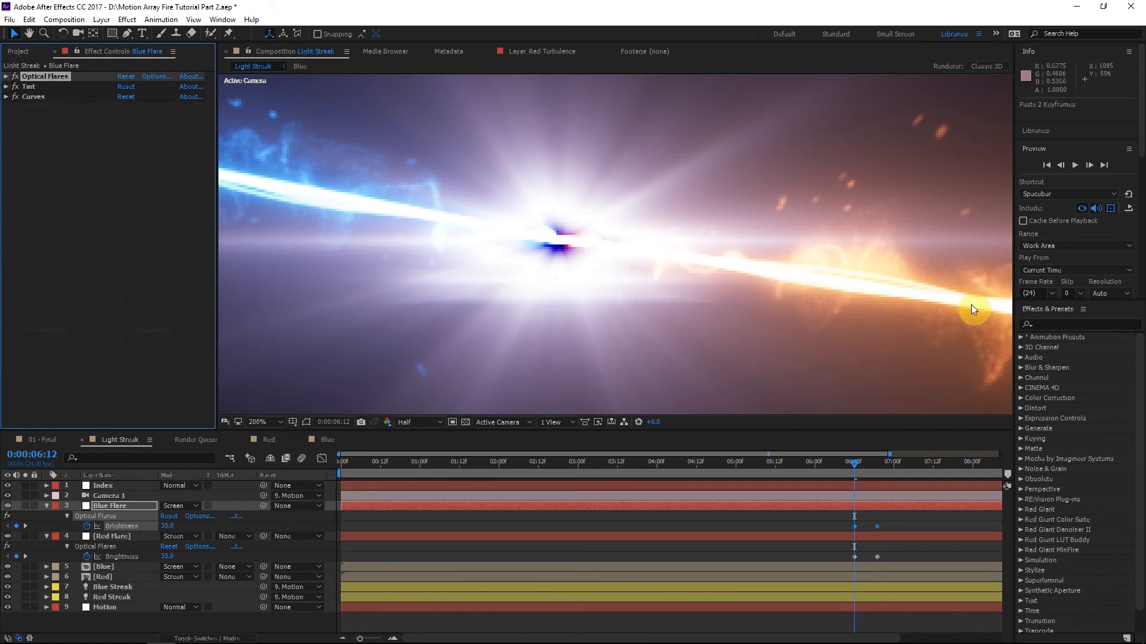
{"action": "left_click", "coordinate": [1061, 324]}
{"action": "type", "text": "ps"}
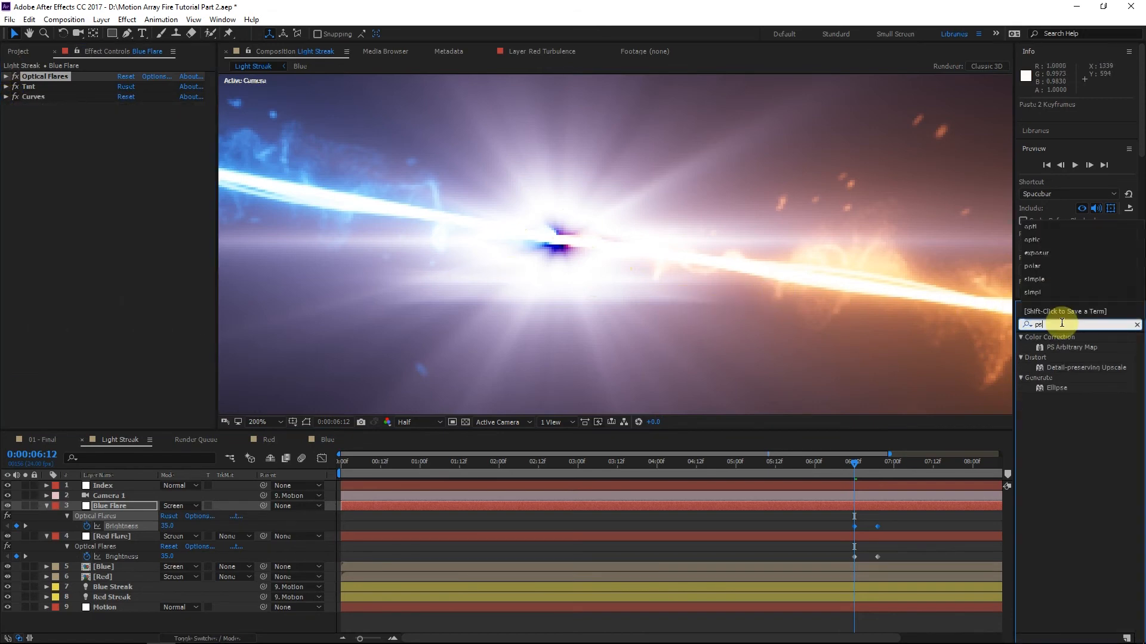
{"action": "left_click_drag", "start_coordinate": [1060, 345], "coordinate": [95, 172]}
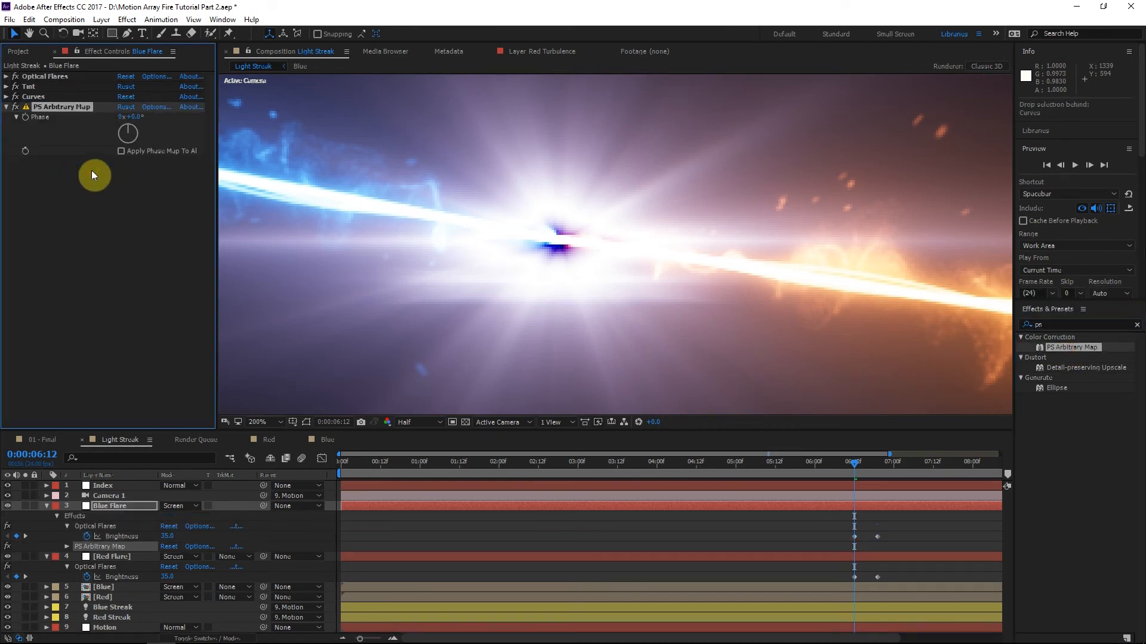
{"action": "left_click", "coordinate": [6, 107]}
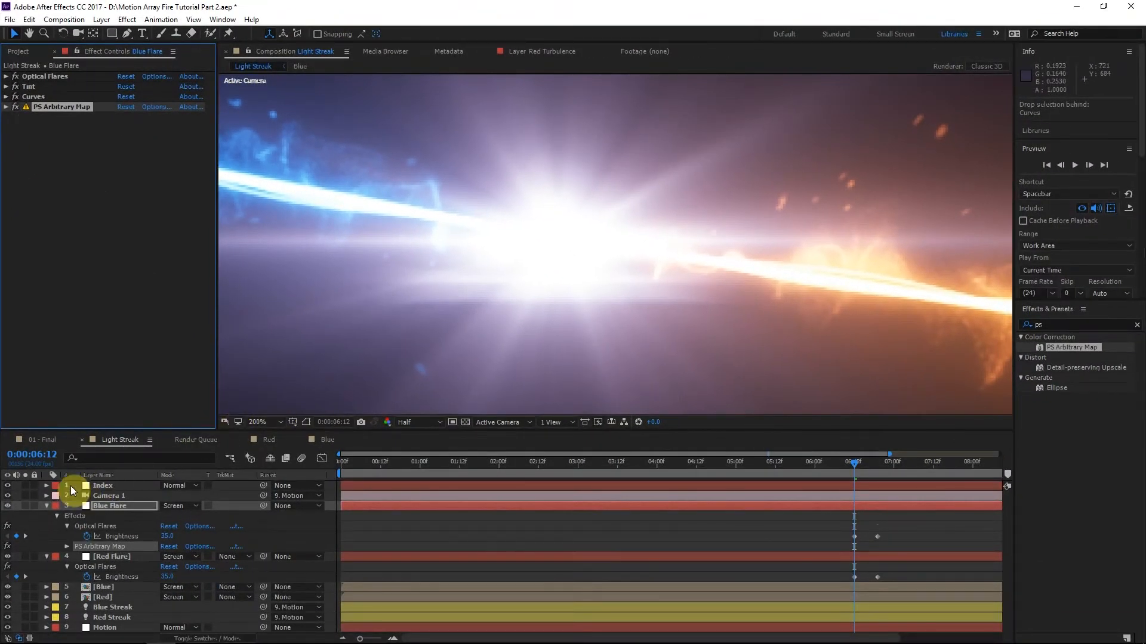
{"action": "left_click", "coordinate": [47, 506]}
{"action": "scroll", "coordinate": [614, 307], "scroll_direction": "down", "scroll_amount": 1}
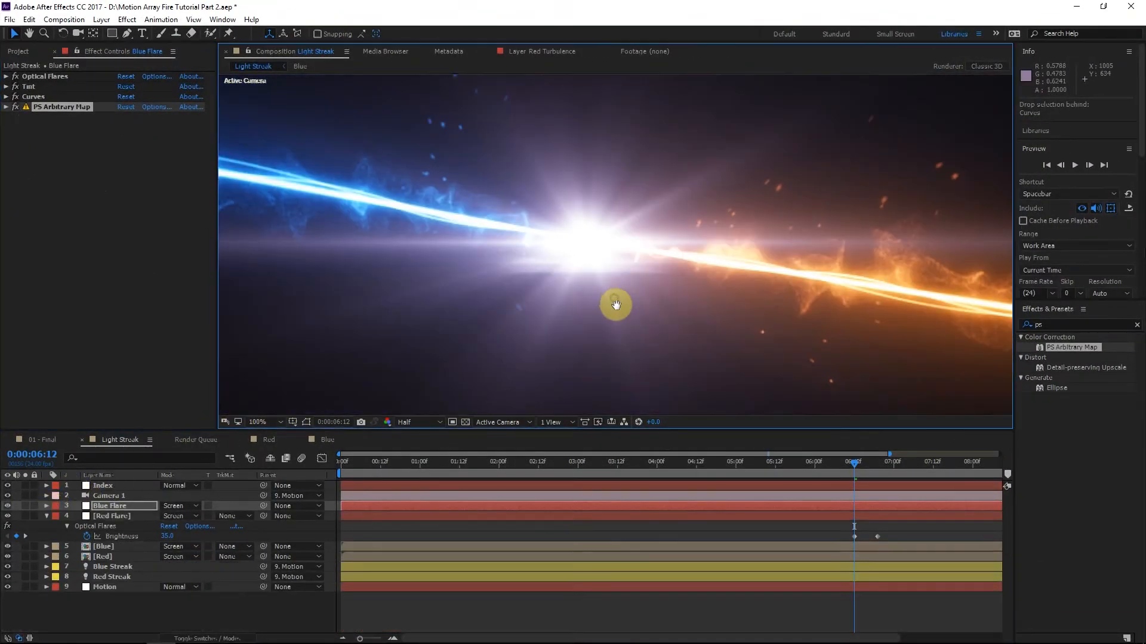
Copy the PS Arbitrary Map effect from the Blue Flare layer onto the Red Flare layer.
{"action": "left_click", "coordinate": [18, 51]}
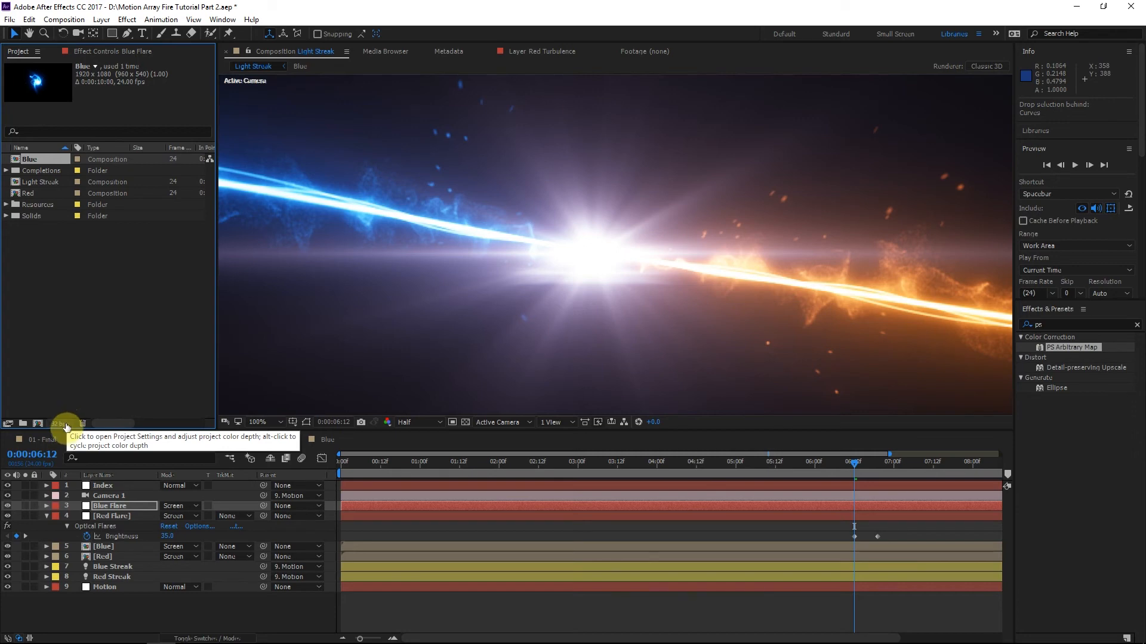
{"action": "left_click", "coordinate": [116, 51]}
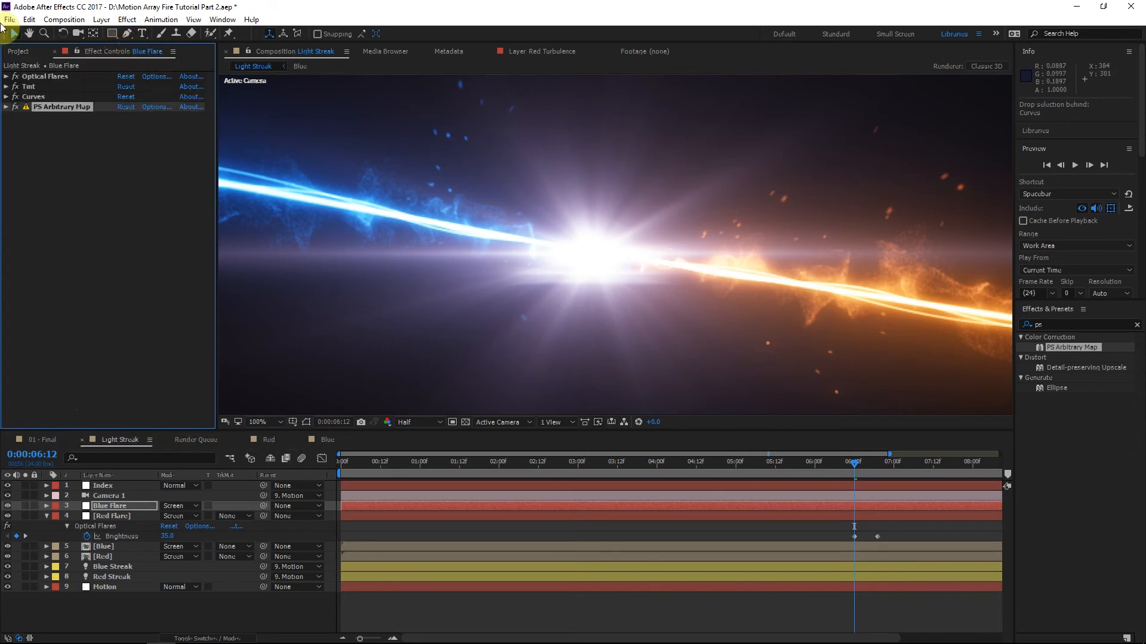
{"action": "left_click", "coordinate": [64, 107]}
{"action": "left_click", "coordinate": [25, 505]}
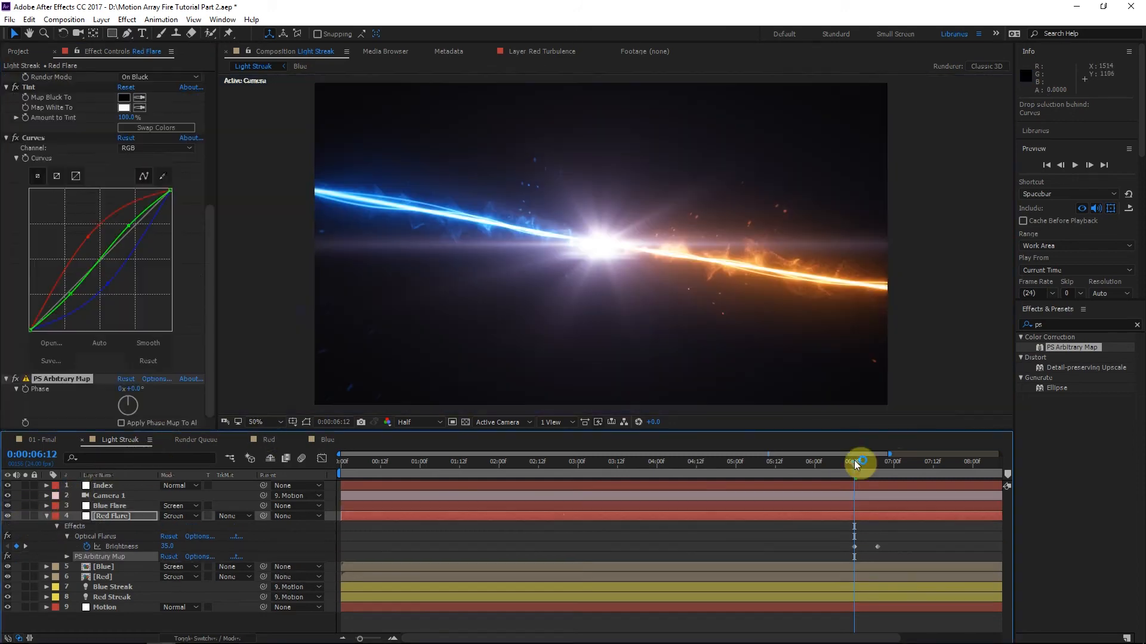
Try adjusting the opacity of the Blue and Red layers at 0:00:06:20.
{"action": "left_click_drag", "start_coordinate": [857, 461], "coordinate": [882, 463]}
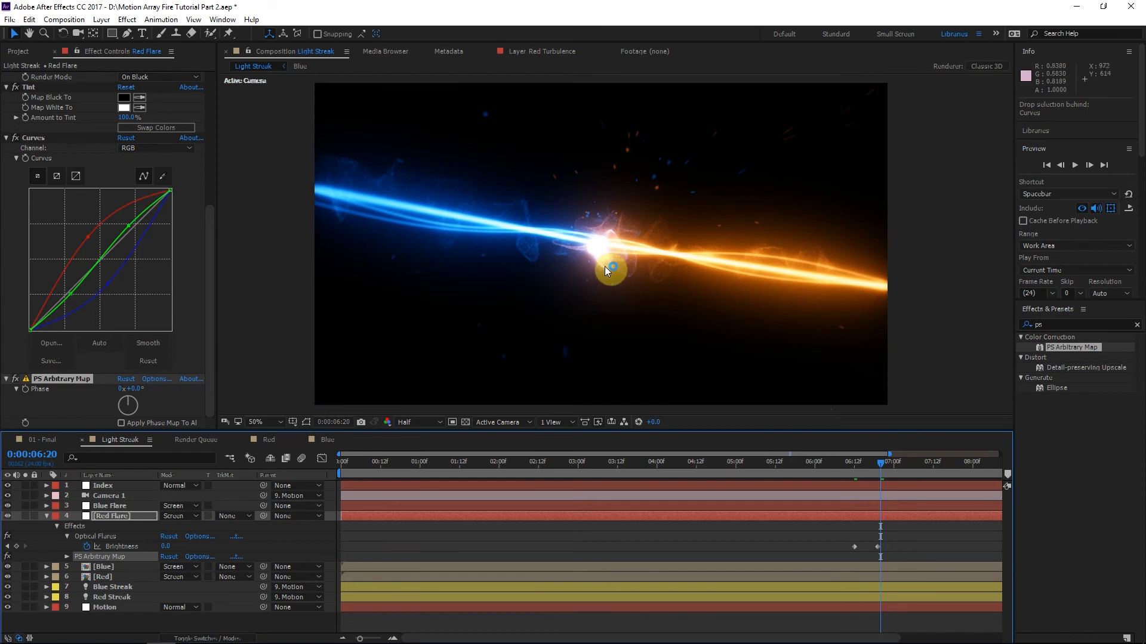
{"action": "left_click", "coordinate": [104, 567]}
{"action": "left_click", "coordinate": [103, 577], "text": "ctrl"}
{"action": "key", "text": "t"}
{"action": "left_click_drag", "start_coordinate": [169, 578], "coordinate": [184, 579]}
{"action": "key", "text": "ctrl+z"}
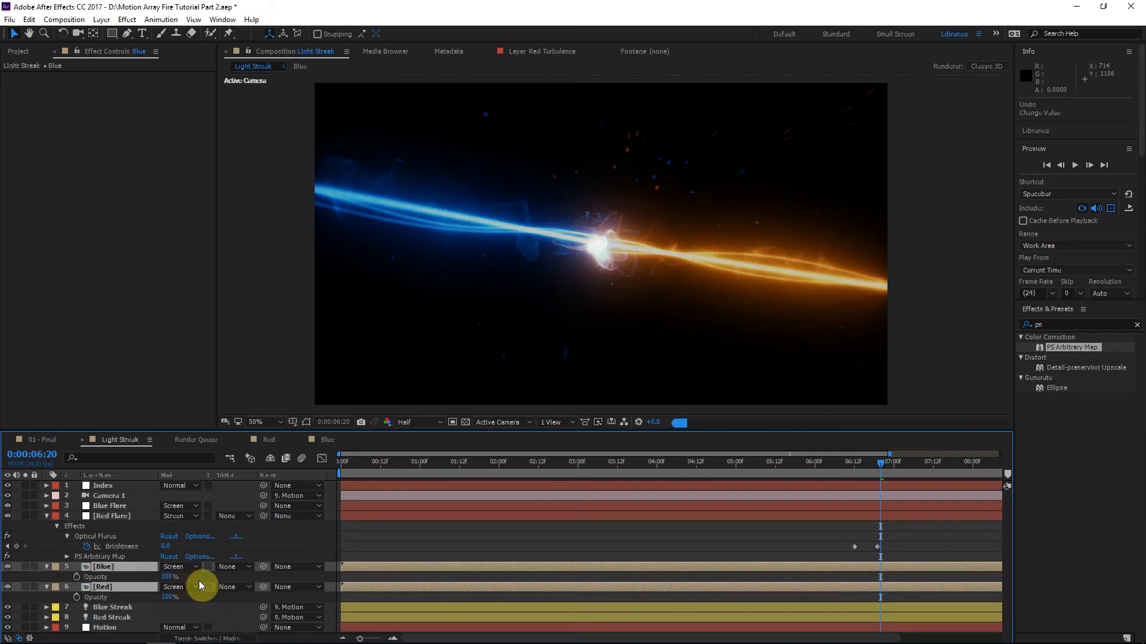
{"action": "left_click", "coordinate": [109, 586], "text": "ctrl"}
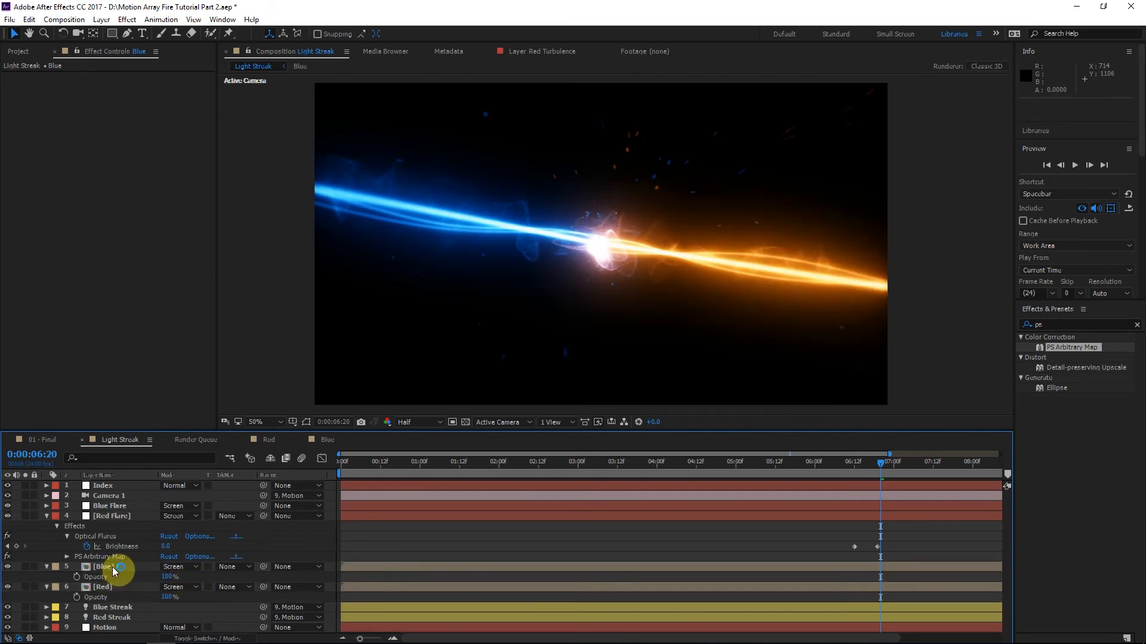
Open the Blue composition, rename its two upper Streak layers to Small and solo them.
{"action": "double_click", "coordinate": [114, 568]}
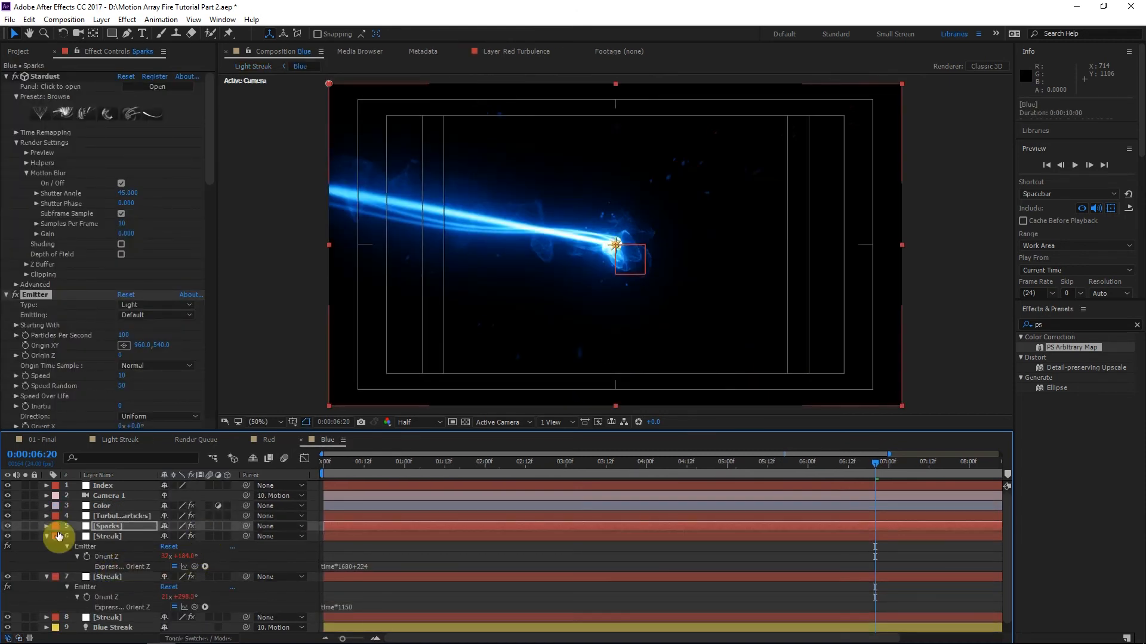
{"action": "left_click", "coordinate": [46, 537]}
{"action": "left_click", "coordinate": [110, 537]}
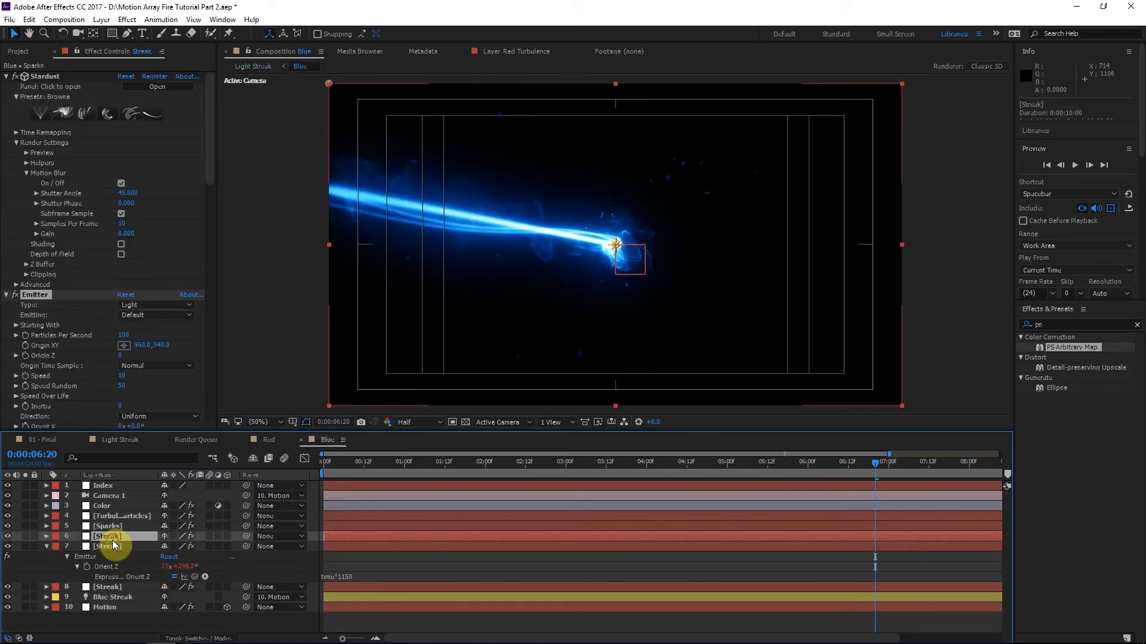
{"action": "left_click", "coordinate": [111, 546], "text": "shift"}
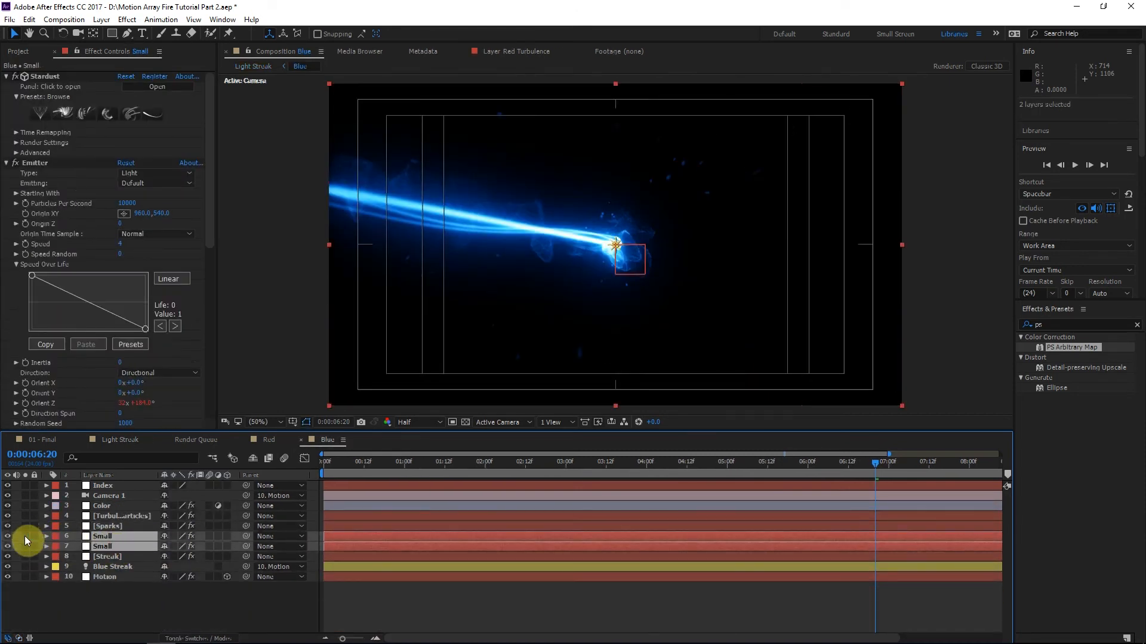
{"action": "left_click", "coordinate": [24, 535]}
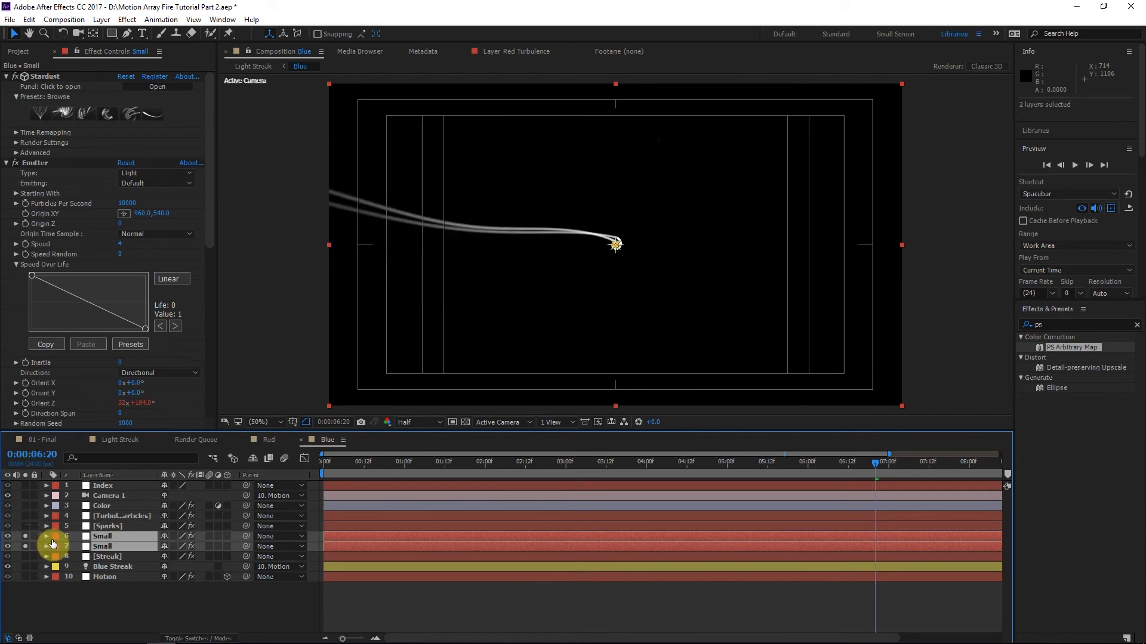
Add a Particle Opacity keyframe to both Small layers at 0:00:06:00 and reveal the keyframes.
{"action": "left_click", "coordinate": [890, 466]}
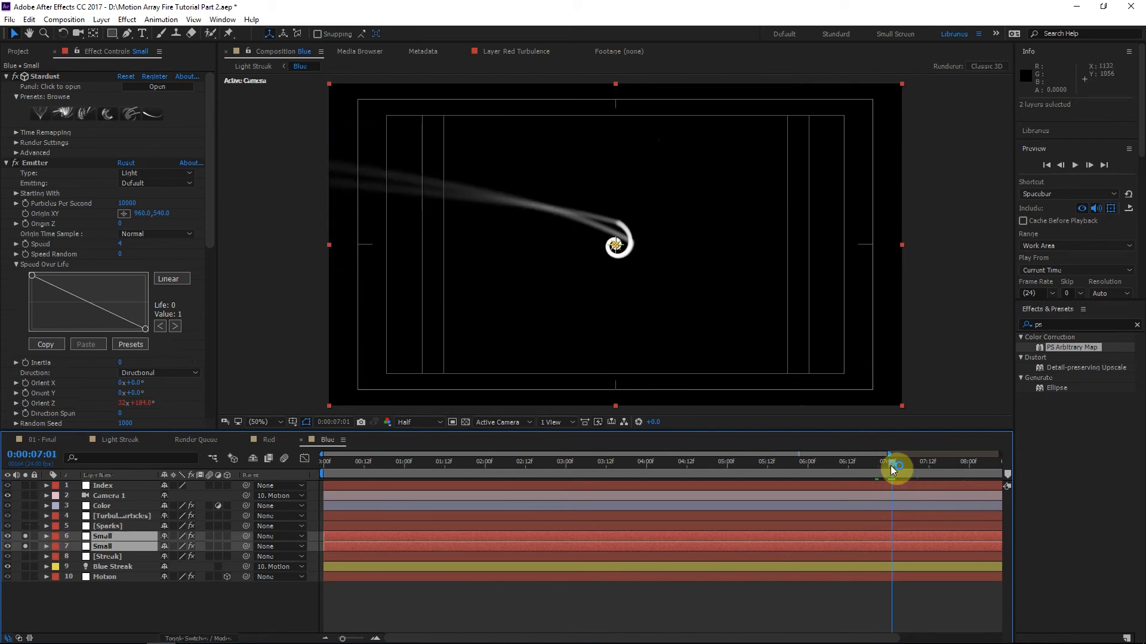
{"action": "left_click_drag", "start_coordinate": [891, 465], "coordinate": [807, 479]}
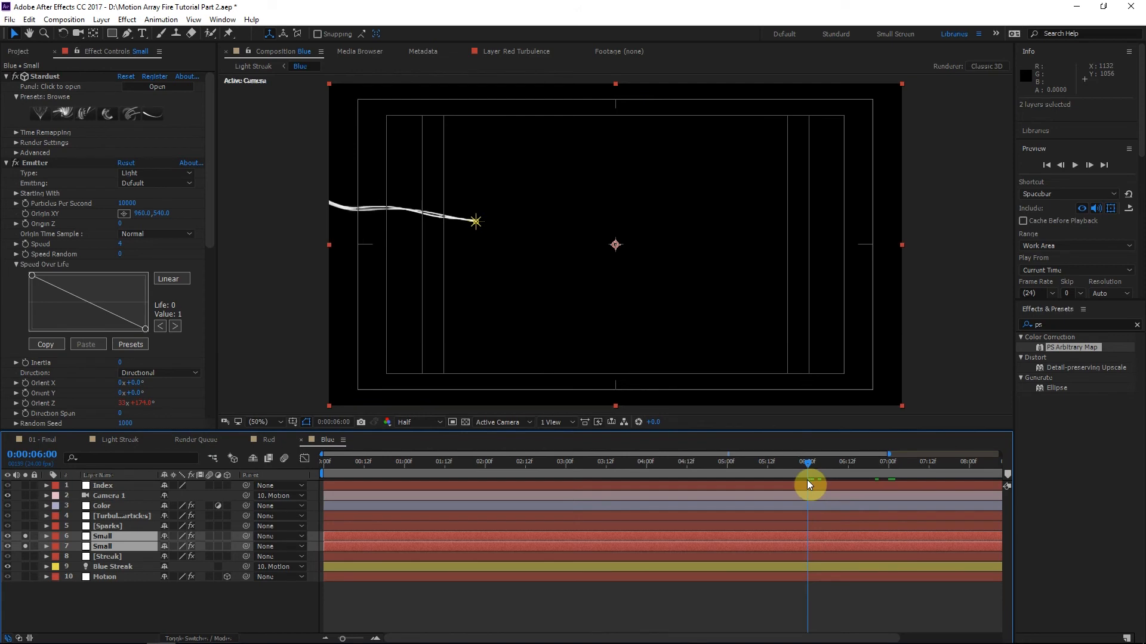
{"action": "scroll", "coordinate": [36, 247], "scroll_direction": "down", "scroll_amount": 7}
{"action": "left_click", "coordinate": [39, 251]}
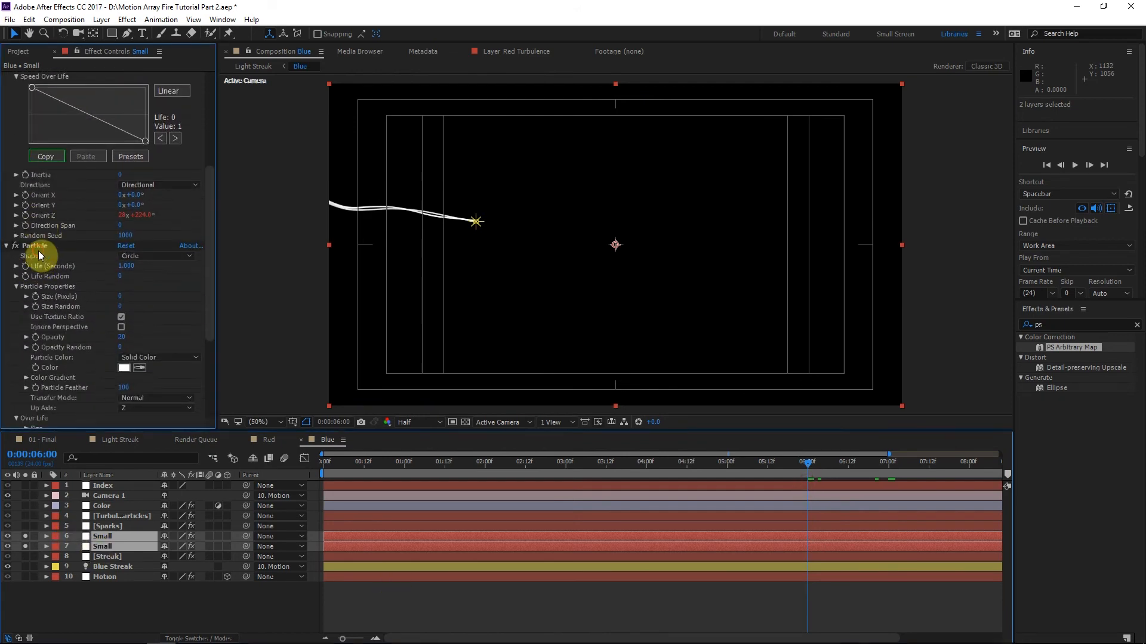
{"action": "left_click", "coordinate": [36, 338]}
{"action": "scroll", "coordinate": [19, 348], "scroll_direction": "down", "scroll_amount": 8}
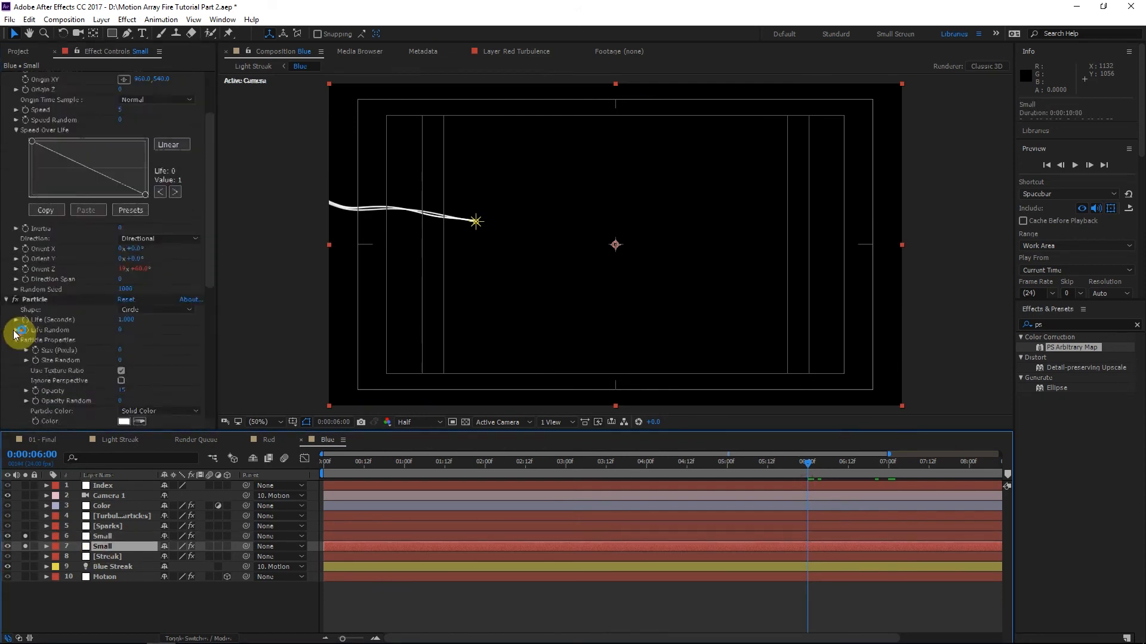
{"action": "left_click", "coordinate": [112, 537]}
{"action": "left_click", "coordinate": [112, 544], "text": "ctrl"}
{"action": "key", "text": "u"}
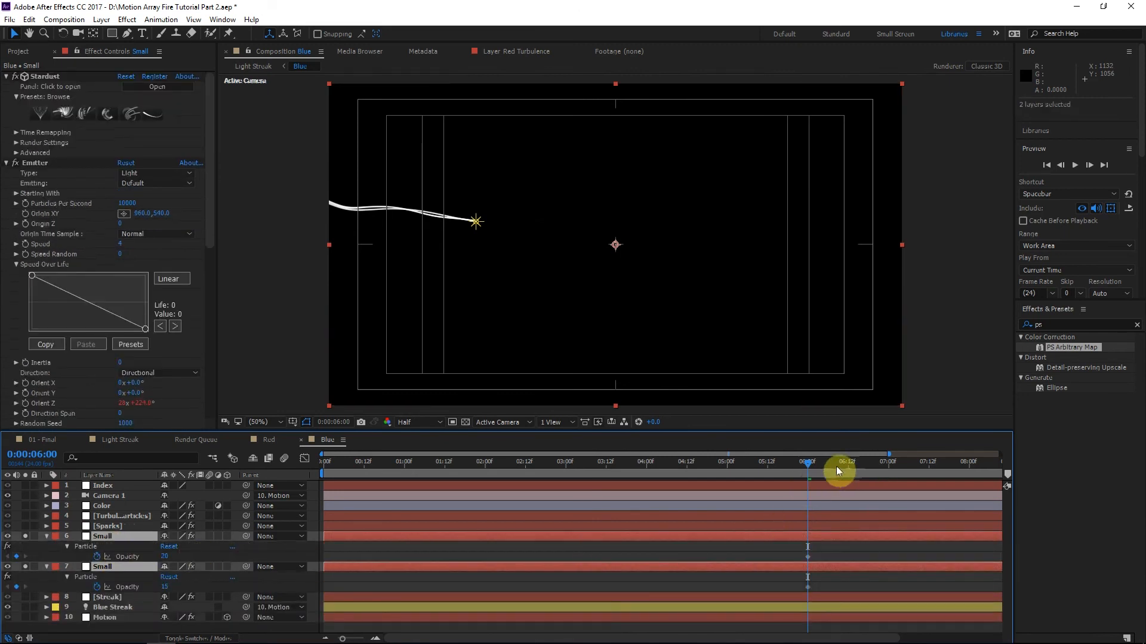
Set the Particle Opacity of both Small layers to 0 at 0:00:06:17 and select the new keyframes.
{"action": "left_click", "coordinate": [866, 465]}
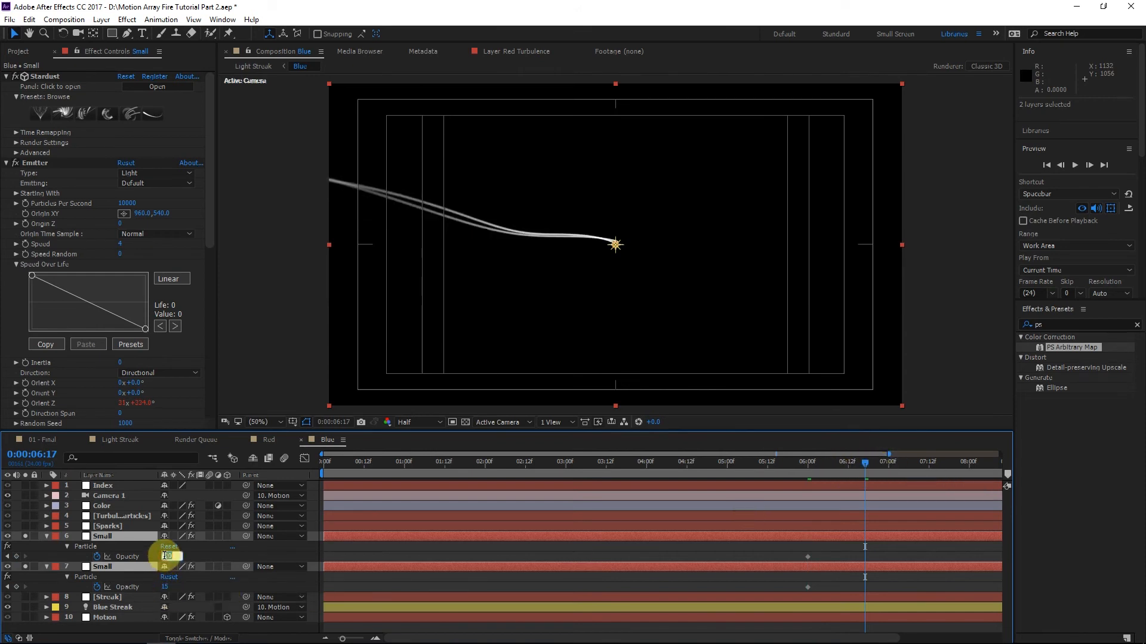
{"action": "type", "text": "0"}
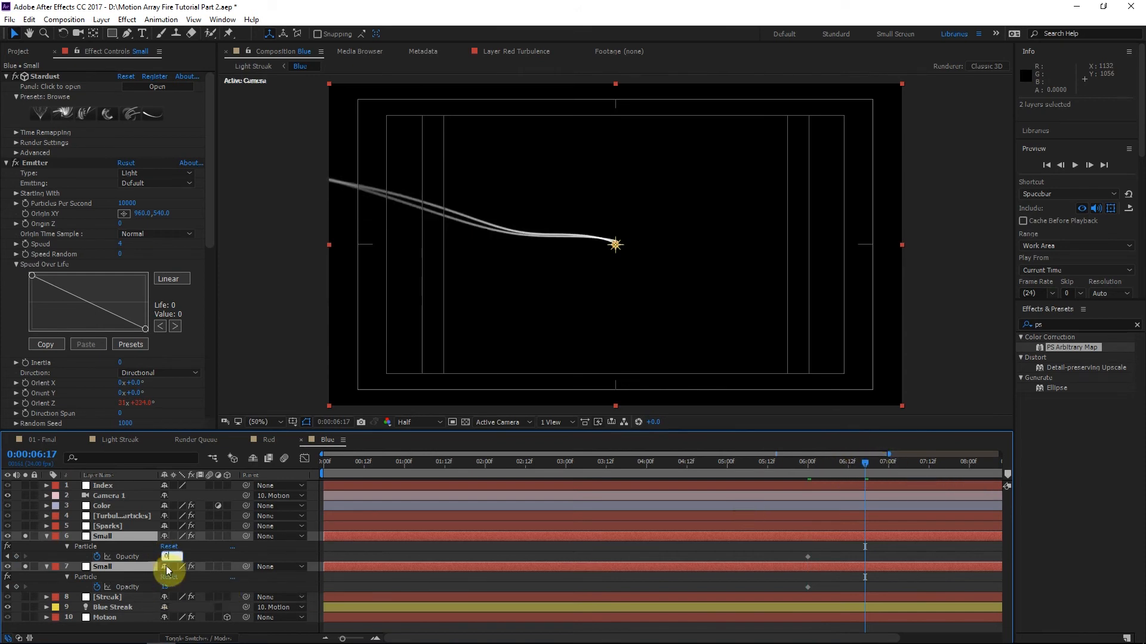
{"action": "left_click", "coordinate": [164, 587]}
{"action": "type", "text": "0"}
{"action": "key", "text": "Return"}
{"action": "left_click_drag", "start_coordinate": [889, 547], "coordinate": [852, 590]}
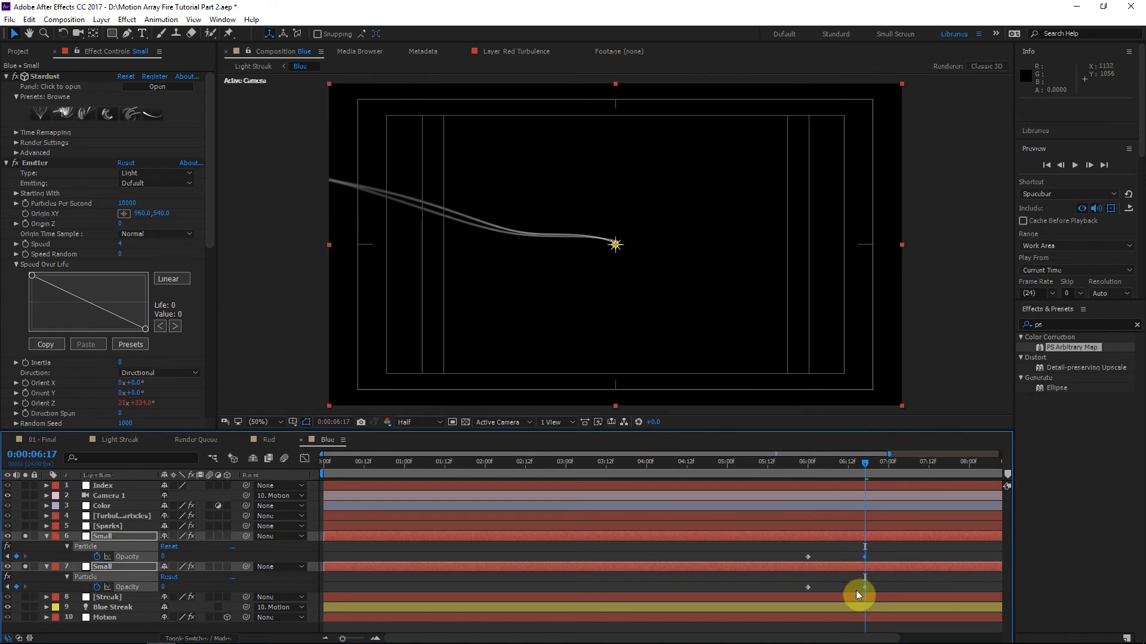
Apply Easy Ease to the final Opacity keyframes of both Small layers and copy the lower Small layer's Opacity keyframes.
{"action": "left_click_drag", "start_coordinate": [891, 553], "coordinate": [857, 545]}
{"action": "mouse_move", "coordinate": [869, 463]}
{"action": "left_mouse_down"}
{"action": "mouse_move", "coordinate": [911, 464]}
{"action": "mouse_move", "coordinate": [863, 472]}
{"action": "mouse_move", "coordinate": [897, 582]}
{"action": "left_mouse_up"}
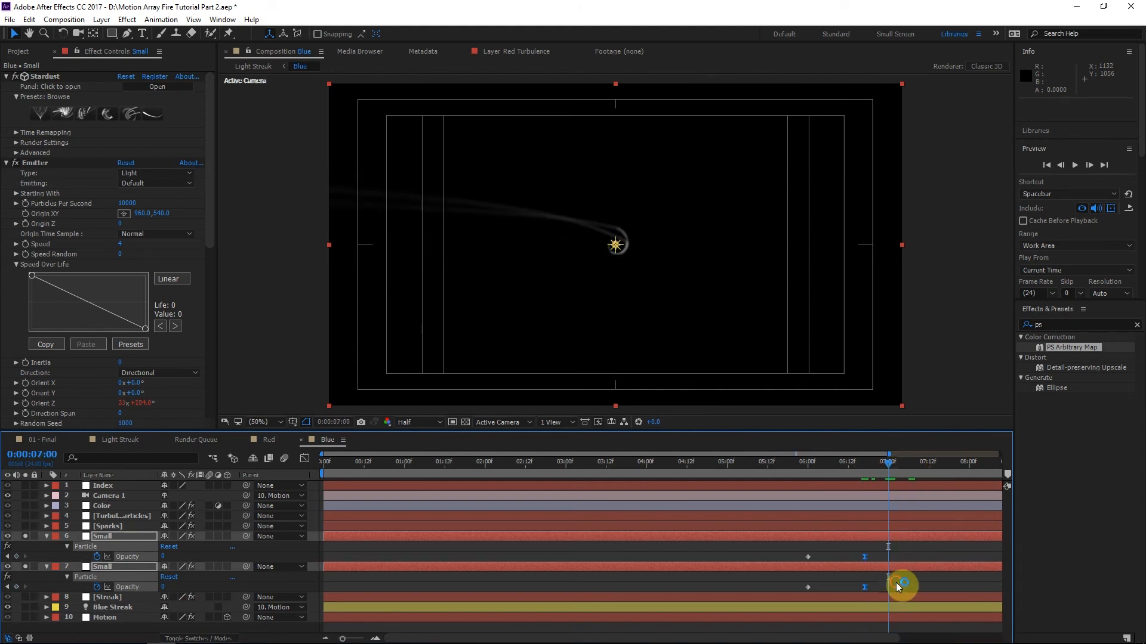
{"action": "left_click", "coordinate": [875, 584]}
{"action": "left_click_drag", "start_coordinate": [785, 589], "coordinate": [784, 591]}
{"action": "key", "text": "ctrl+c"}
Solo the Streak layer, paste the copied Opacity keyframes at 0:00:06:00 and preview the fade around 0:00:06:19.
{"action": "left_click", "coordinate": [143, 590]}
{"action": "left_click", "coordinate": [42, 598]}
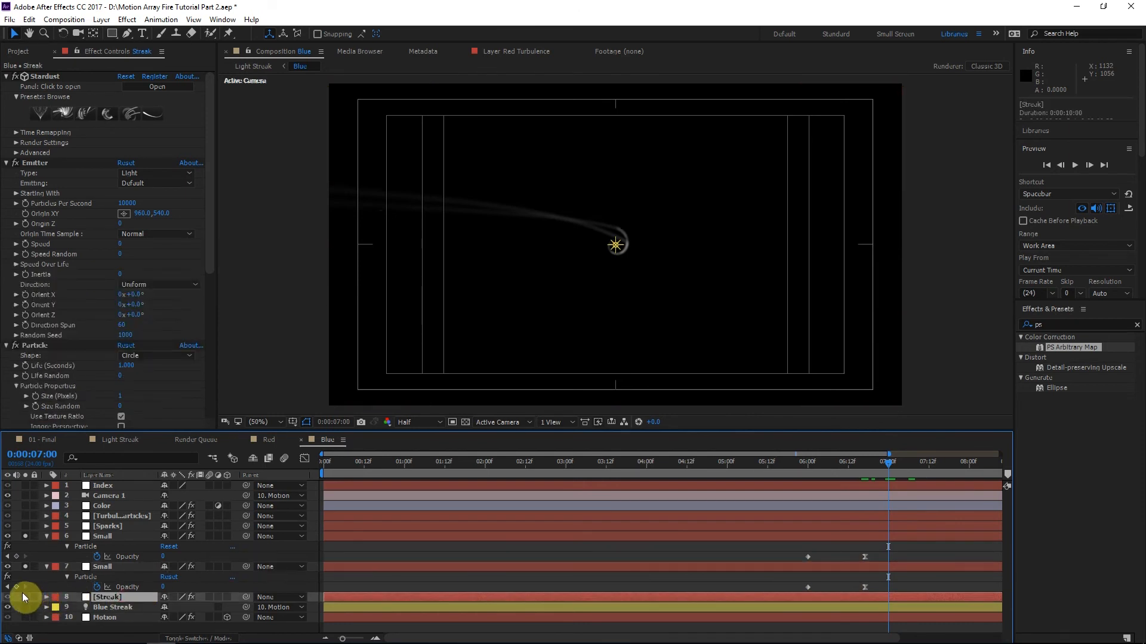
{"action": "left_click", "coordinate": [811, 466]}
{"action": "left_click_drag", "start_coordinate": [810, 467], "coordinate": [808, 468]}
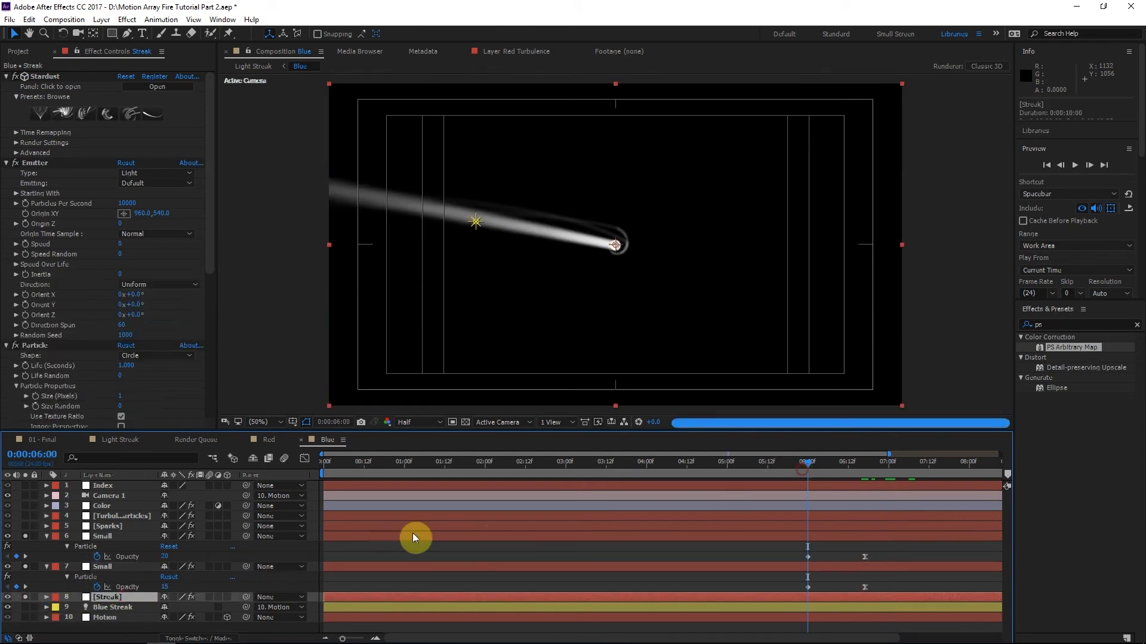
{"action": "key", "text": "ctrl+v"}
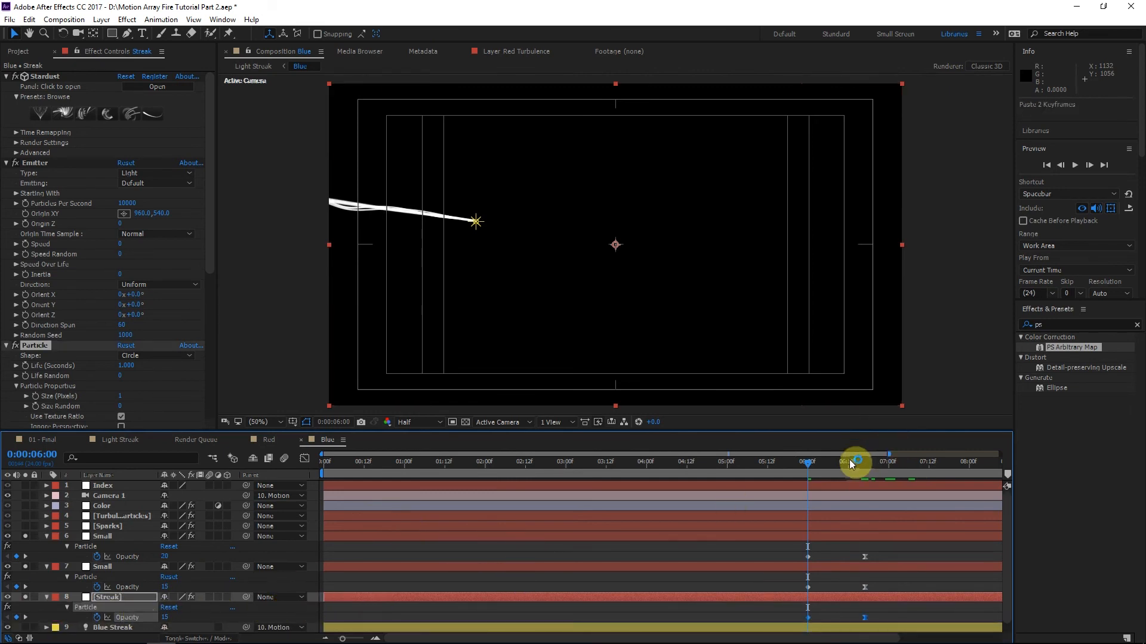
{"action": "left_click", "coordinate": [895, 465]}
{"action": "mouse_move", "coordinate": [895, 466]}
{"action": "left_mouse_down"}
{"action": "mouse_move", "coordinate": [924, 466]}
{"action": "mouse_move", "coordinate": [871, 464]}
{"action": "left_mouse_up"}
Solo only the Turbulent Particles layer and add a Particle Opacity keyframe at 0:00:06:00.
{"action": "left_click", "coordinate": [25, 546]}
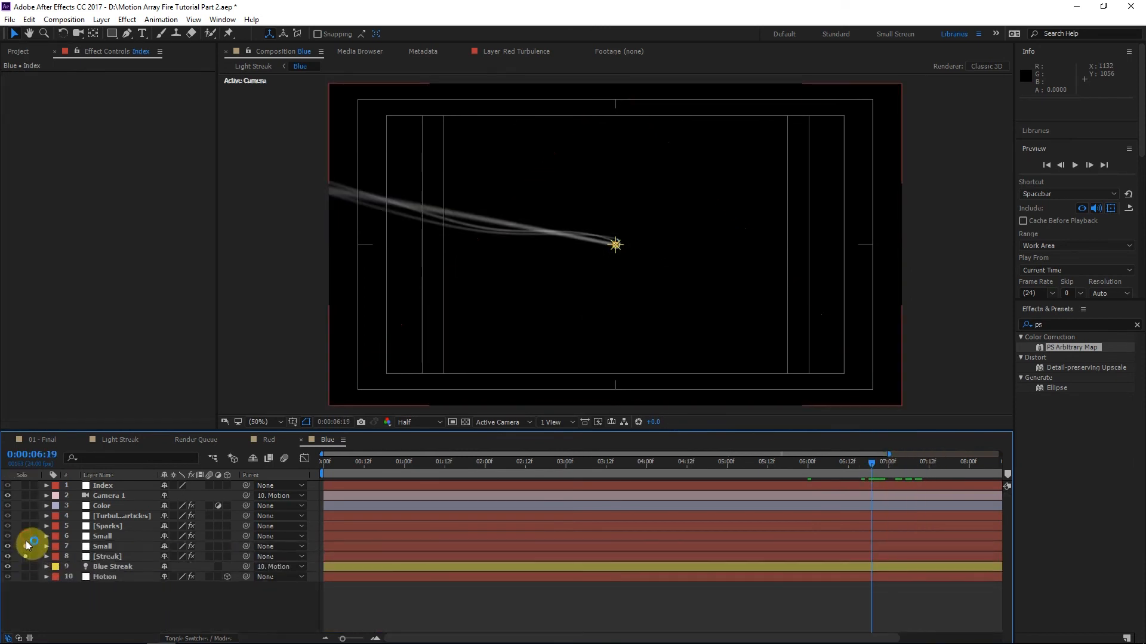
{"action": "left_click", "coordinate": [122, 515]}
{"action": "left_click", "coordinate": [25, 518]}
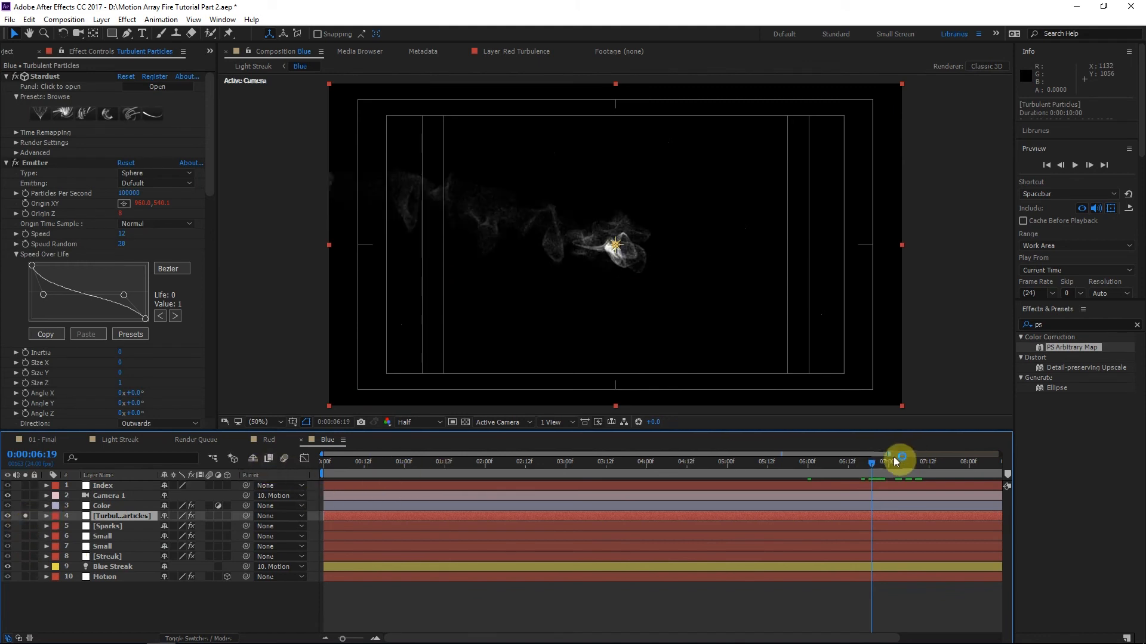
{"action": "left_click_drag", "start_coordinate": [878, 464], "coordinate": [807, 479]}
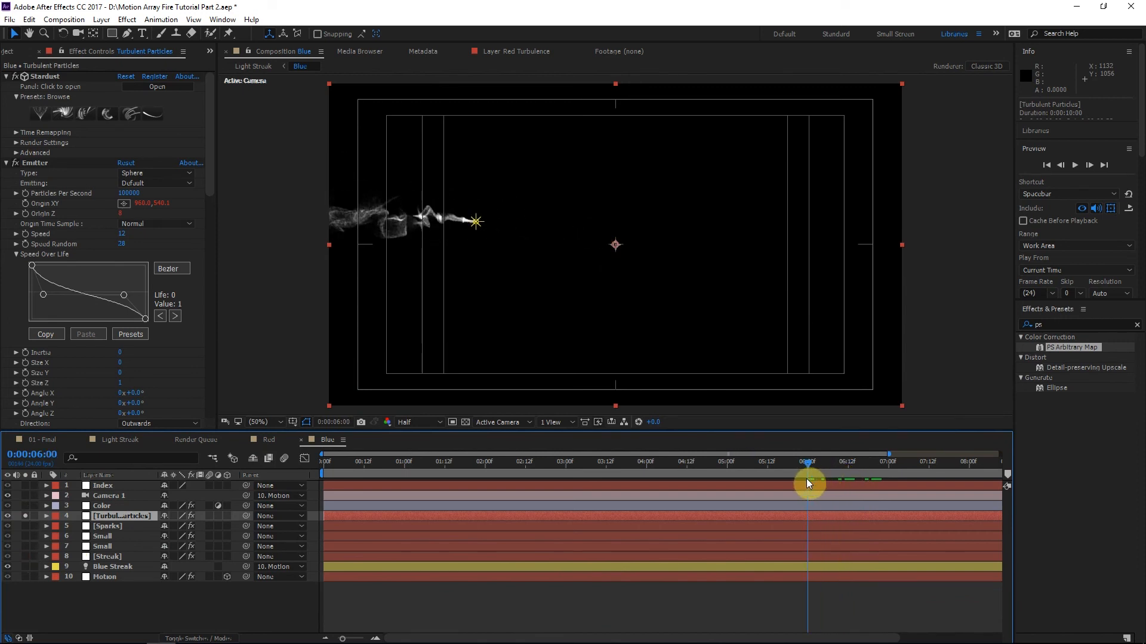
{"action": "left_click_drag", "start_coordinate": [807, 482], "coordinate": [806, 481]}
{"action": "left_click", "coordinate": [309, 507]}
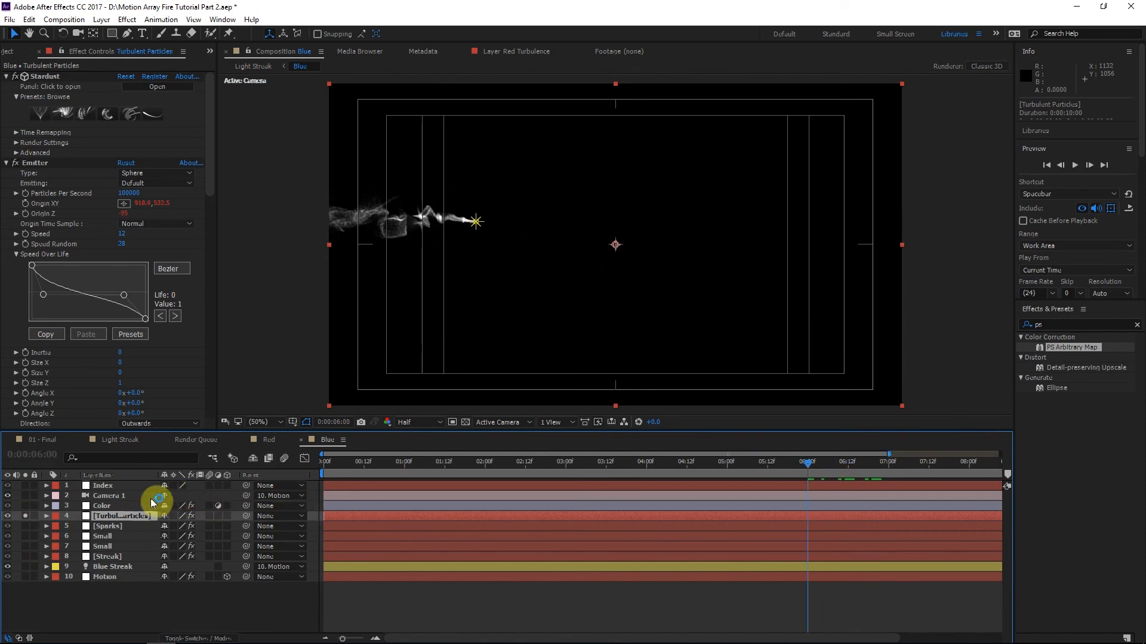
{"action": "scroll", "coordinate": [95, 271], "scroll_direction": "down", "scroll_amount": 9}
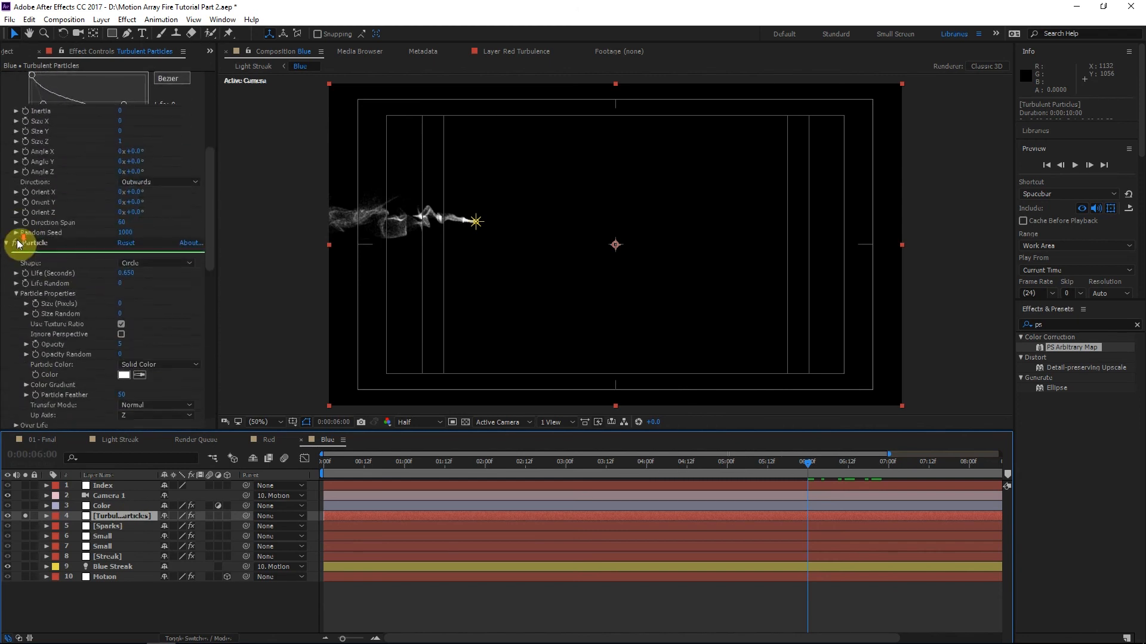
{"action": "left_click", "coordinate": [36, 345]}
Set the Turbulent Particles layer's Particle Opacity to 0 at 0:00:06:09.
{"action": "left_click_drag", "start_coordinate": [848, 464], "coordinate": [836, 472]}
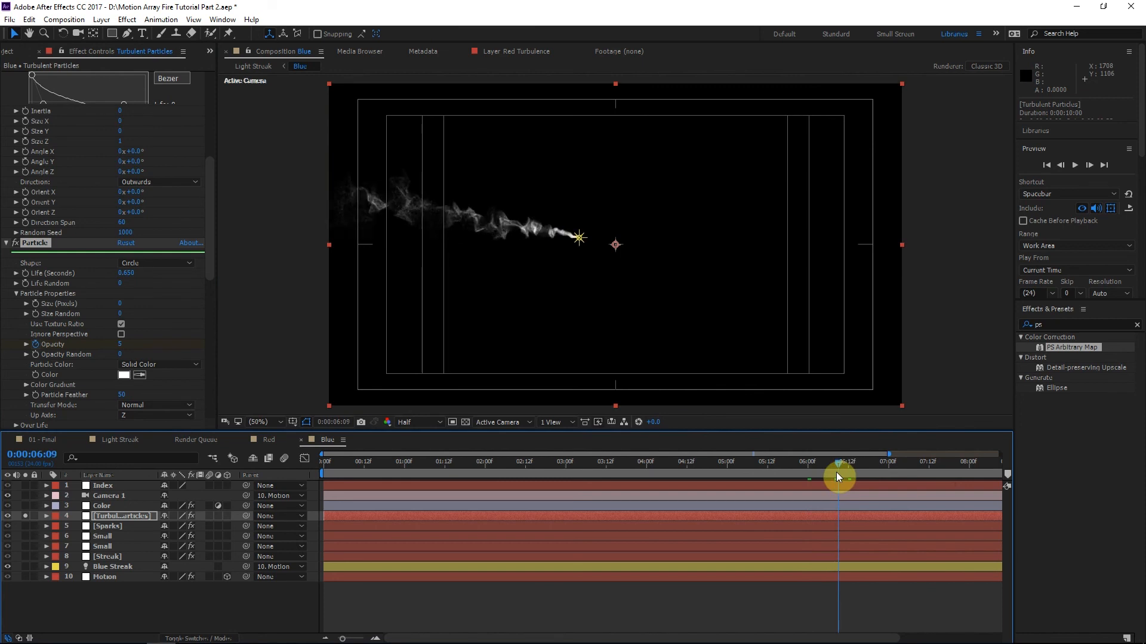
{"action": "left_click", "coordinate": [119, 346]}
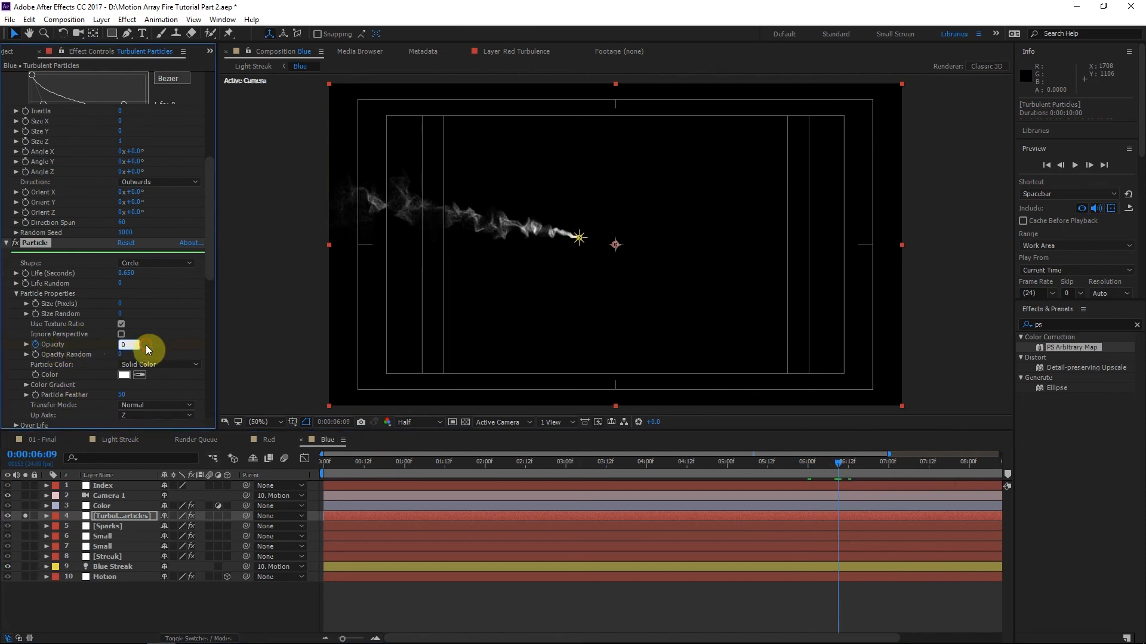
{"action": "key", "text": "Return"}
Duplicate the Turbulent Particles layer and set the upper copy's Particle Opacity to 0 at 0:00:06:00 and 5 at 0:00:06:09.
{"action": "left_click", "coordinate": [849, 520]}
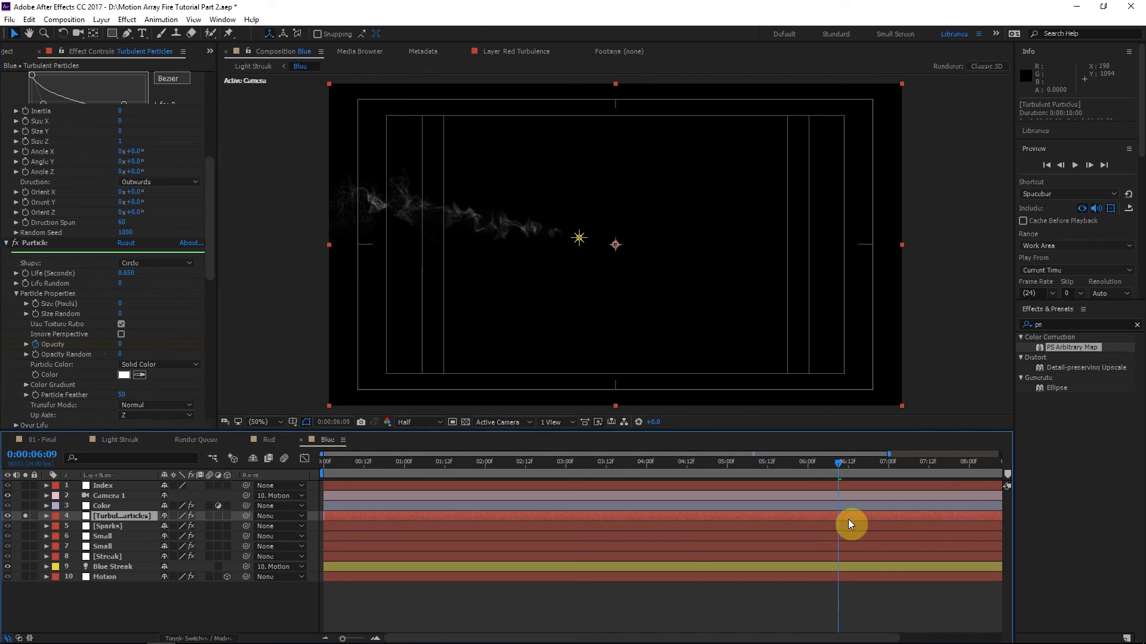
{"action": "key", "text": "ctrl+d"}
{"action": "key", "text": "u"}
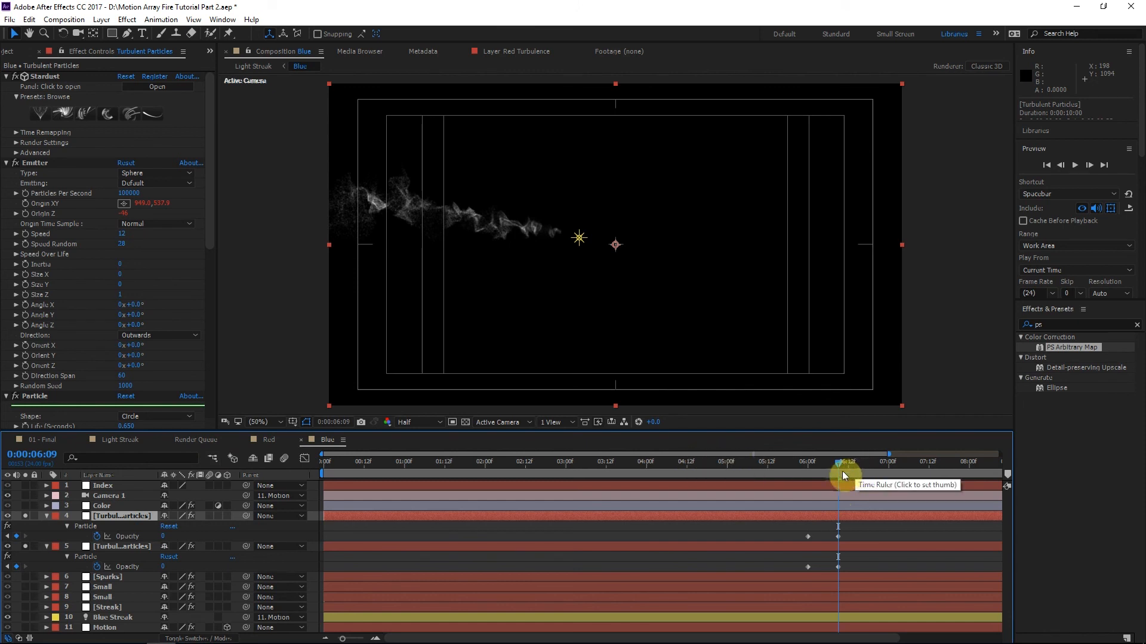
{"action": "left_click", "coordinate": [811, 473]}
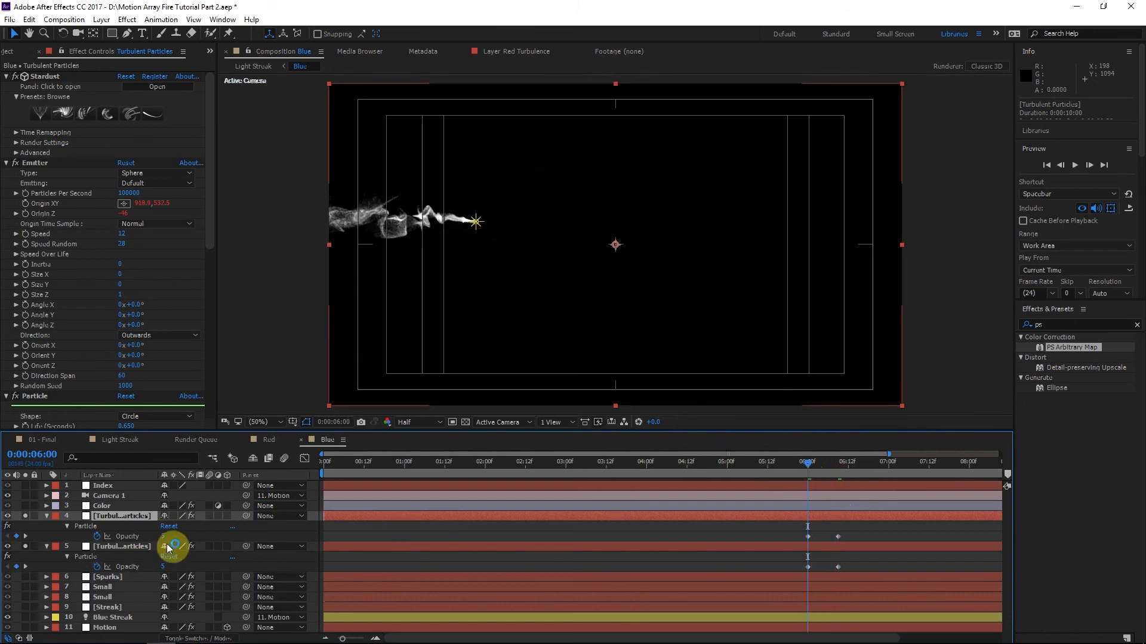
{"action": "left_click", "coordinate": [25, 536]}
{"action": "type", "text": "5"}
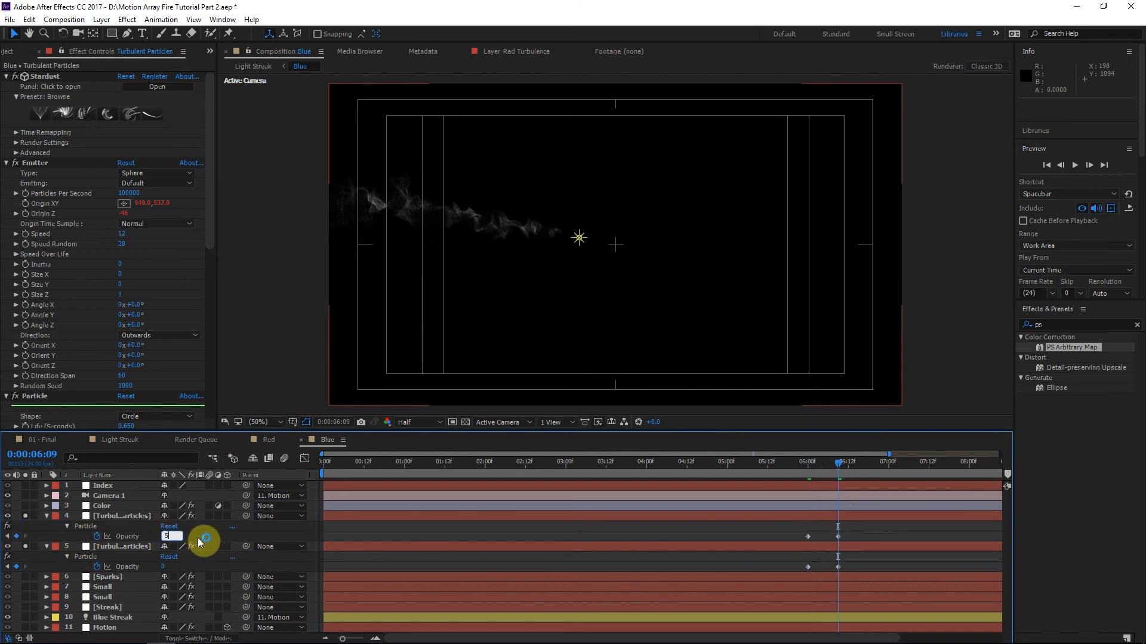
{"action": "left_click", "coordinate": [201, 538]}
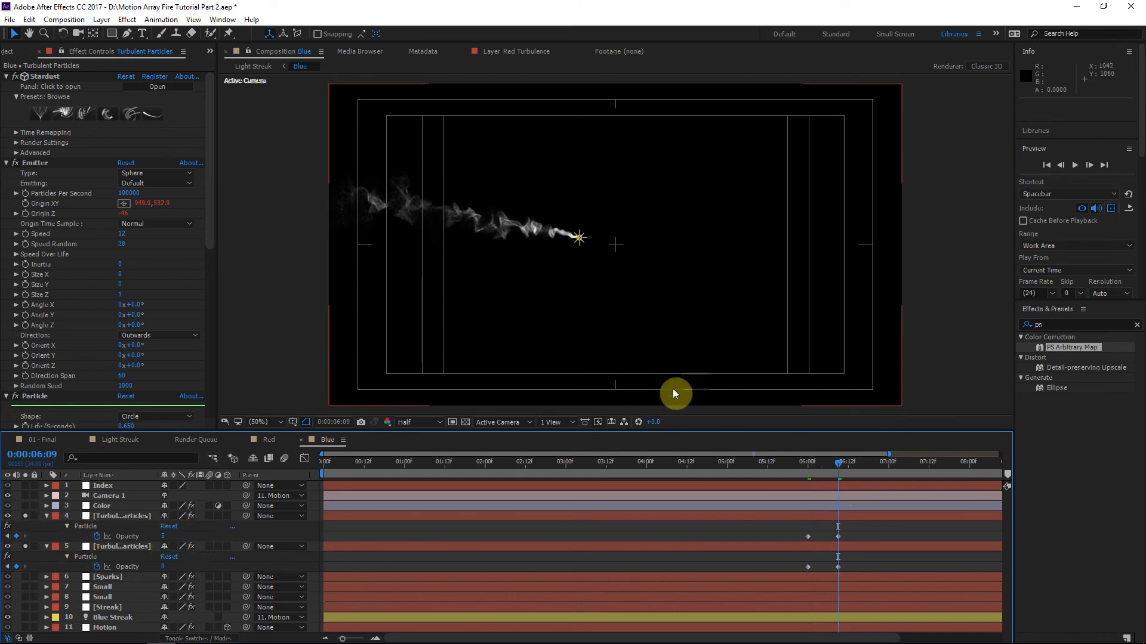
Check the turbulence at 0:00:03:23 and 0:00:07:01, and set the upper copy's Particle Life to 0.550 seconds.
{"action": "left_click", "coordinate": [24, 545]}
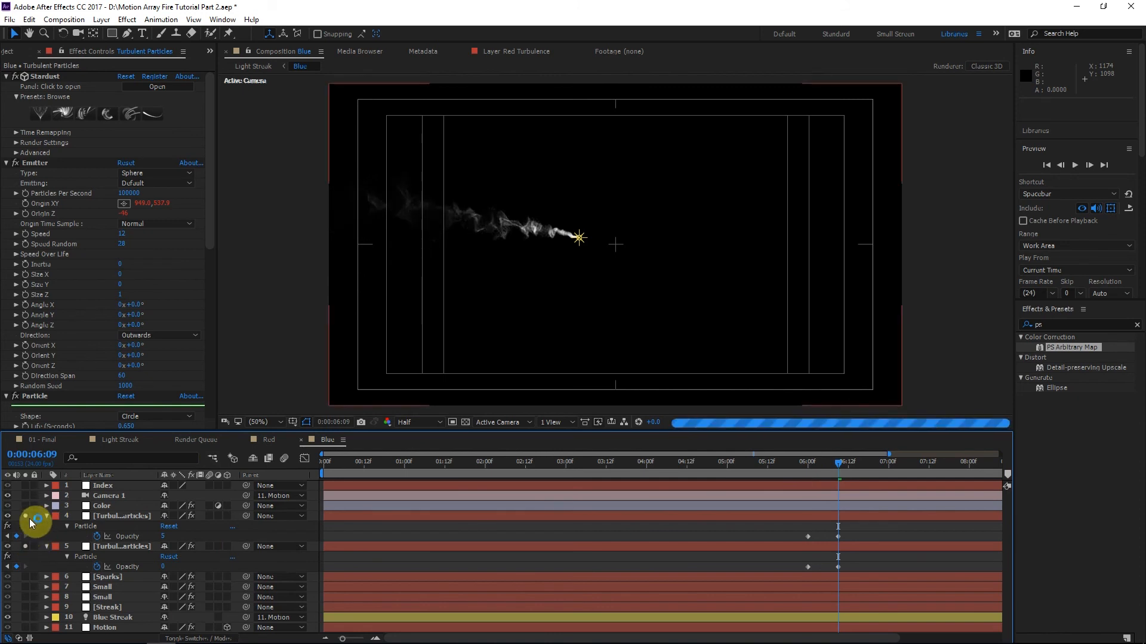
{"action": "left_click", "coordinate": [30, 518]}
{"action": "left_click", "coordinate": [893, 471]}
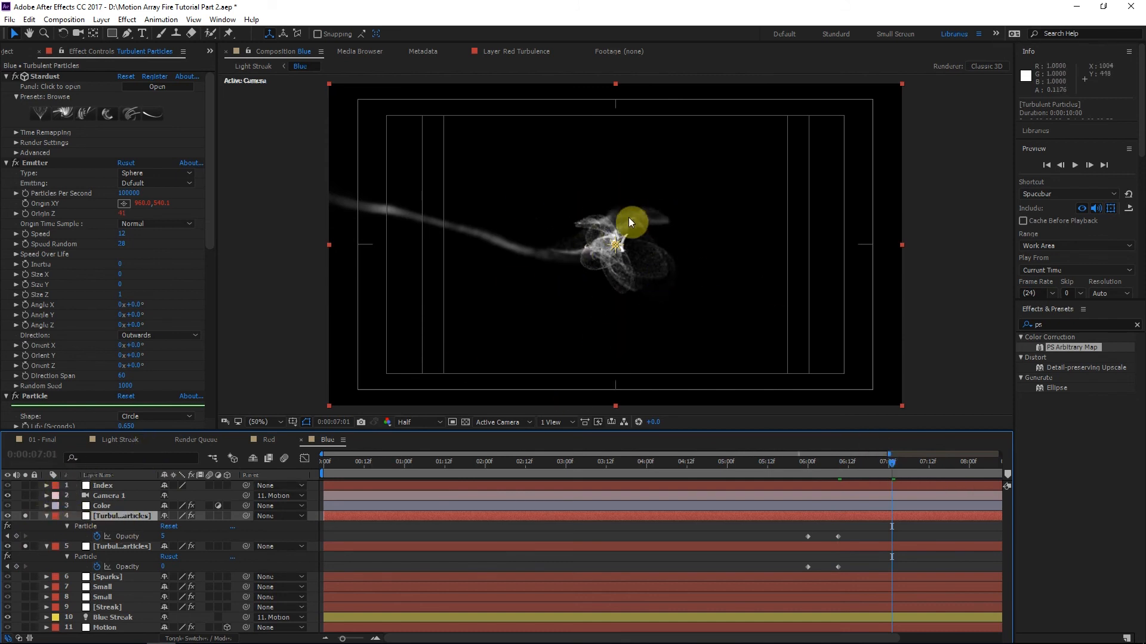
{"action": "left_click", "coordinate": [693, 499]}
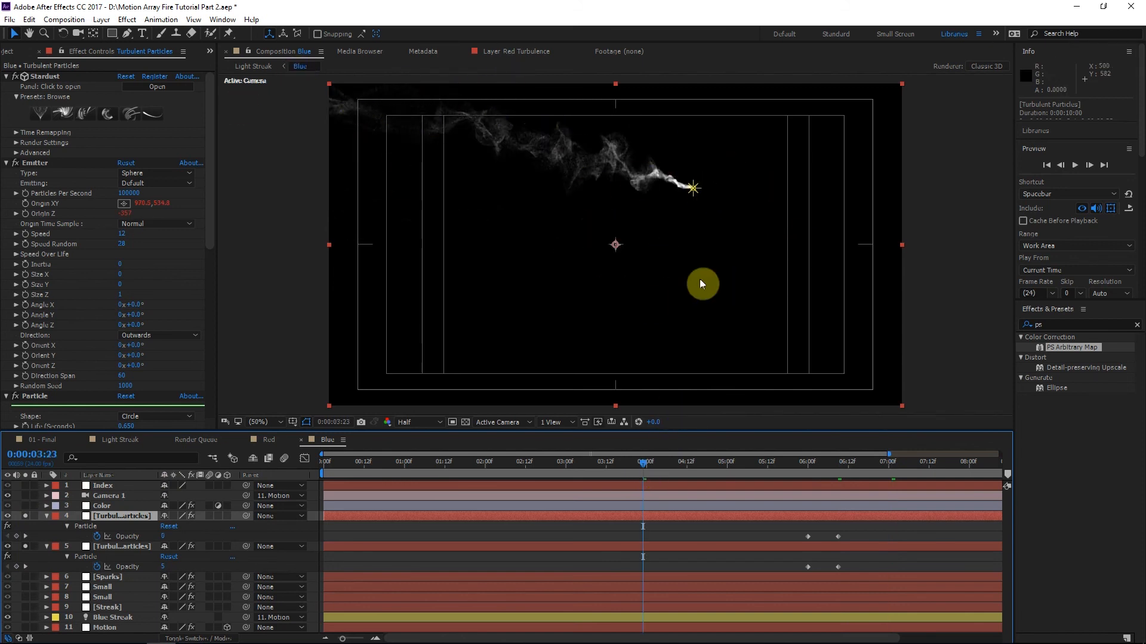
{"action": "left_click", "coordinate": [895, 461]}
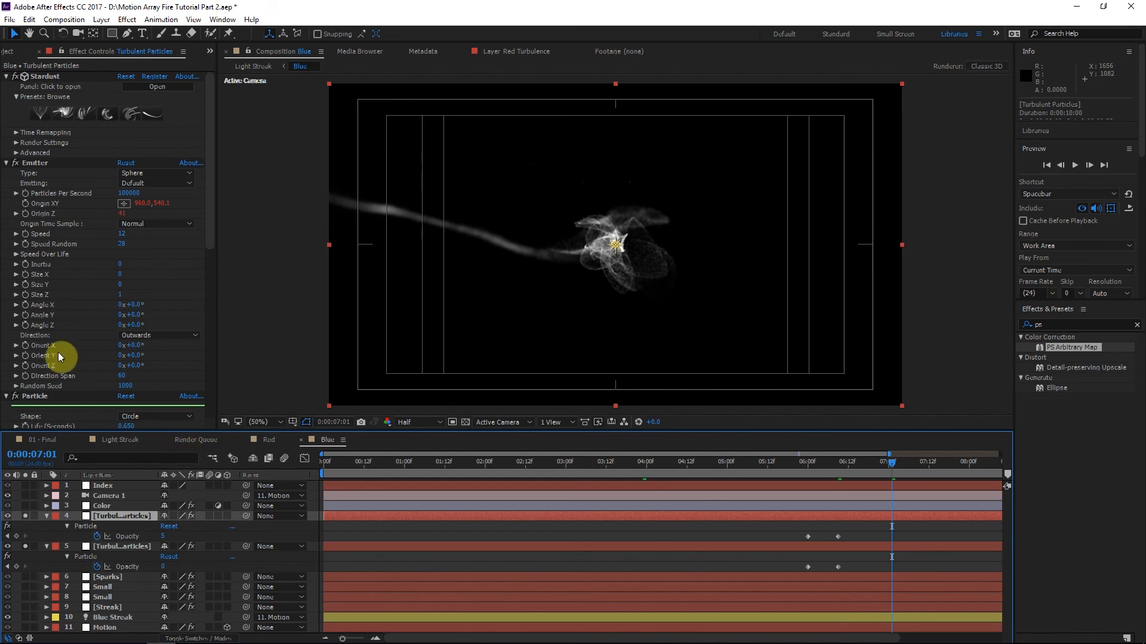
{"action": "scroll", "coordinate": [48, 318], "scroll_direction": "down", "scroll_amount": 3}
{"action": "left_click", "coordinate": [42, 316]}
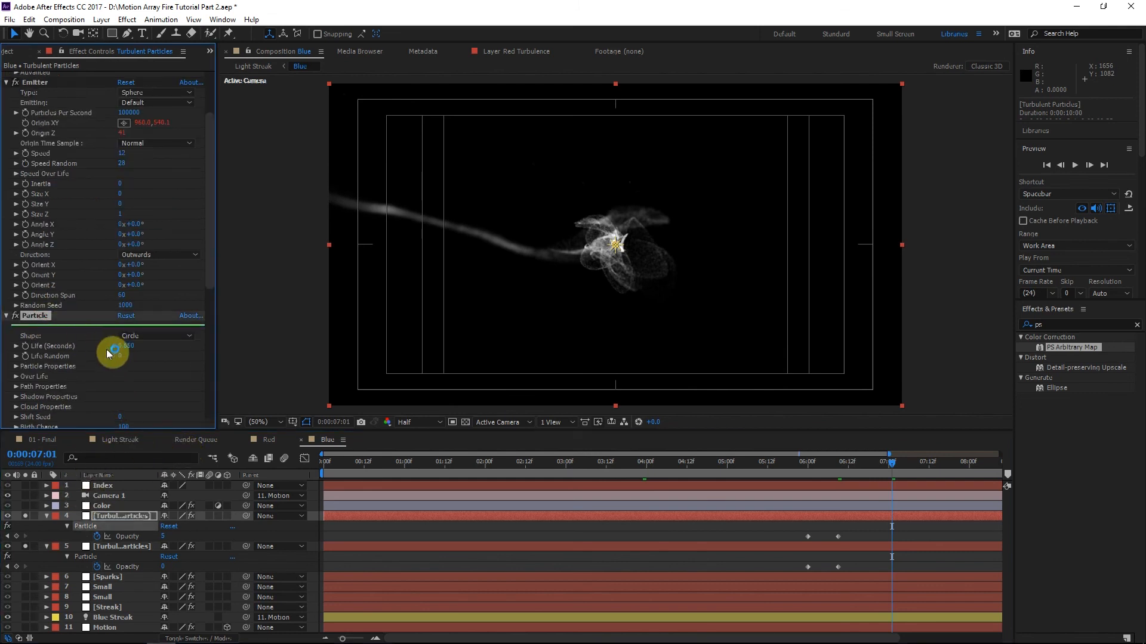
{"action": "left_click", "coordinate": [128, 346]}
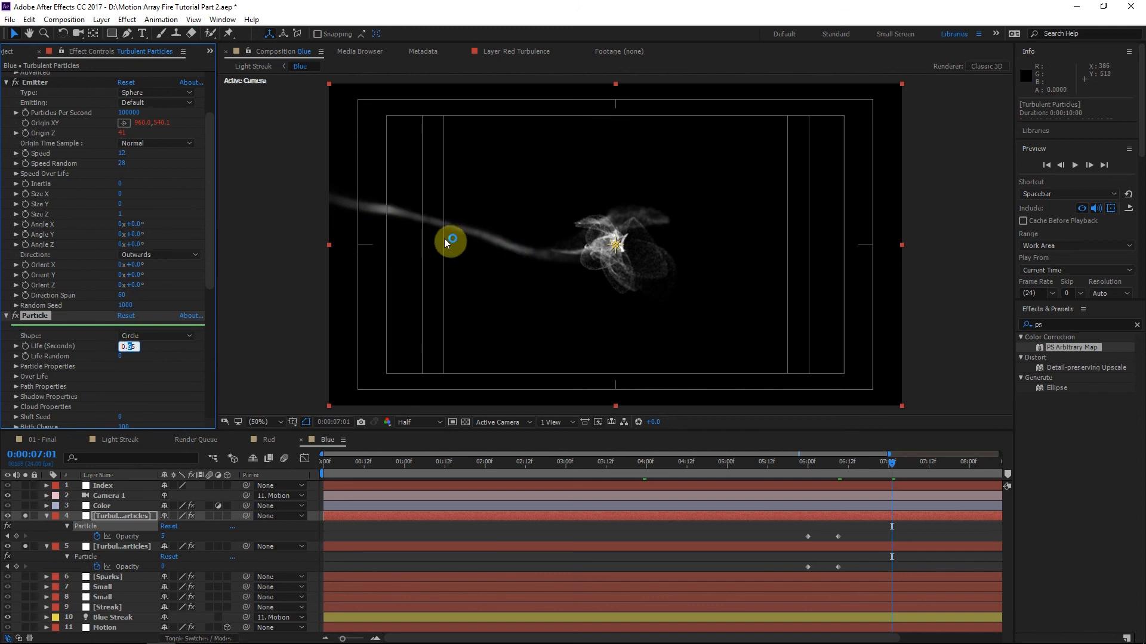
{"action": "left_click", "coordinate": [173, 350]}
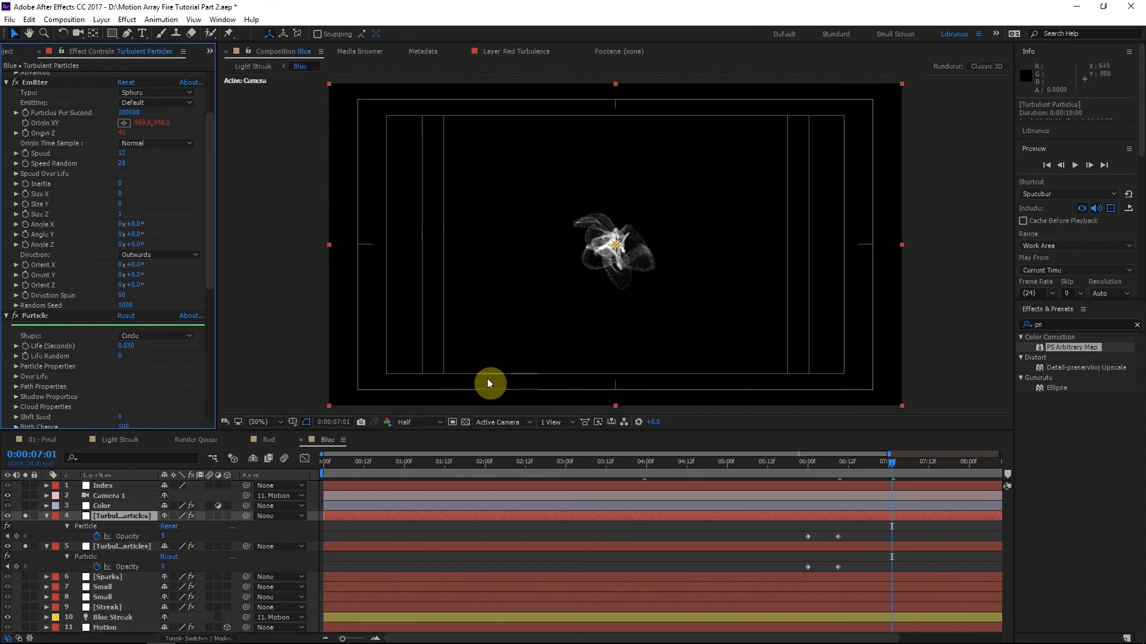
Make the upper copy's particle Size Over Life fall linearly to 0 at the end of life.
{"action": "scroll", "coordinate": [93, 305], "scroll_direction": "down", "scroll_amount": 3}
{"action": "left_click", "coordinate": [21, 296]}
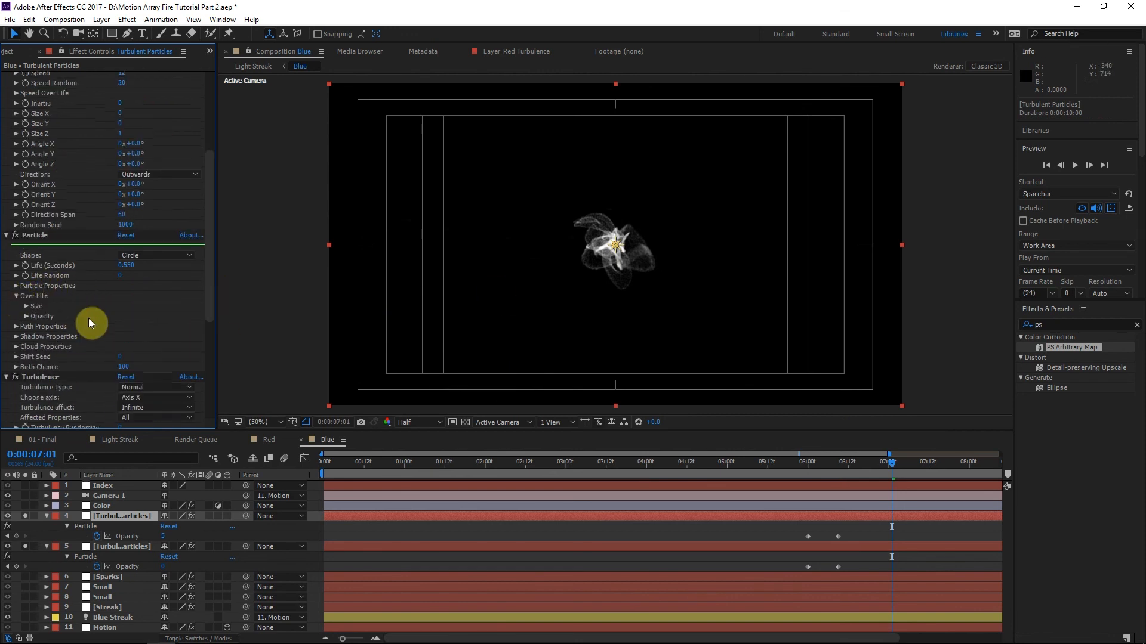
{"action": "left_click", "coordinate": [26, 307]}
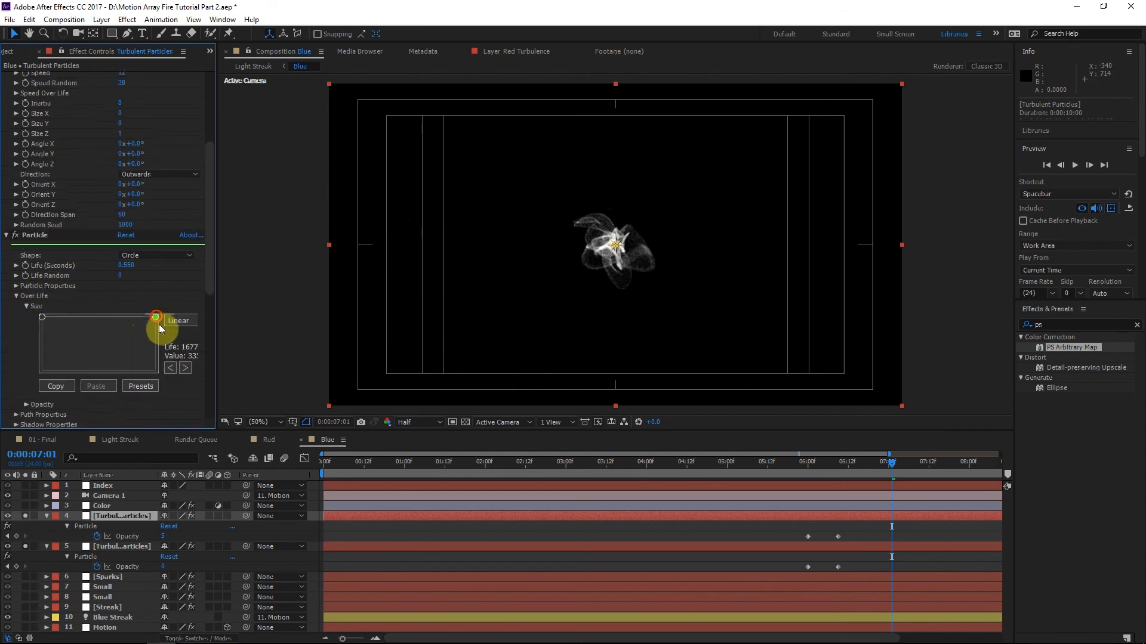
{"action": "left_click_drag", "start_coordinate": [159, 324], "coordinate": [156, 370]}
{"action": "left_click", "coordinate": [900, 464]}
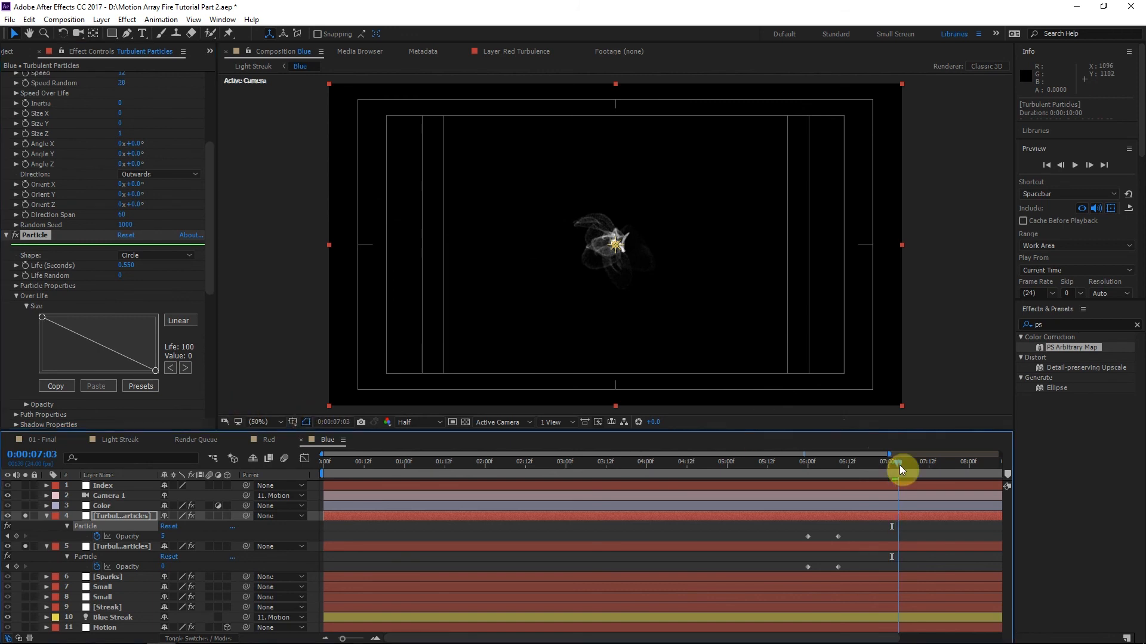
Set the upper copy's Particle Opacity to 0 at 0:00:06:14 and apply Easy Ease to the later Opacity keyframes of both copies.
{"action": "left_click_drag", "start_coordinate": [905, 464], "coordinate": [856, 475]}
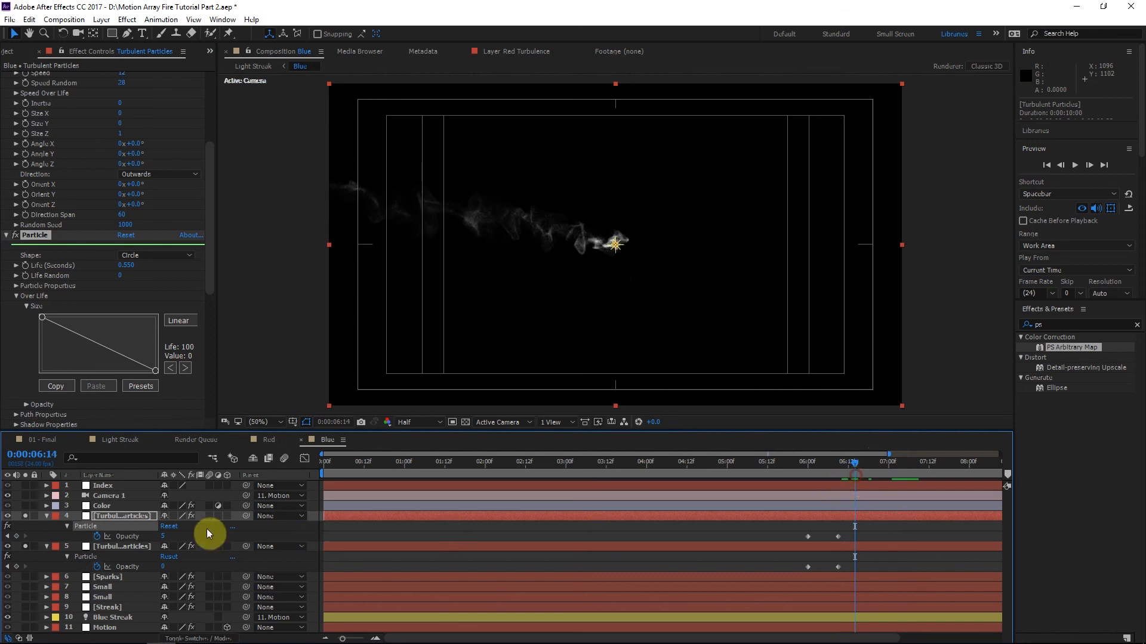
{"action": "left_click", "coordinate": [123, 539]}
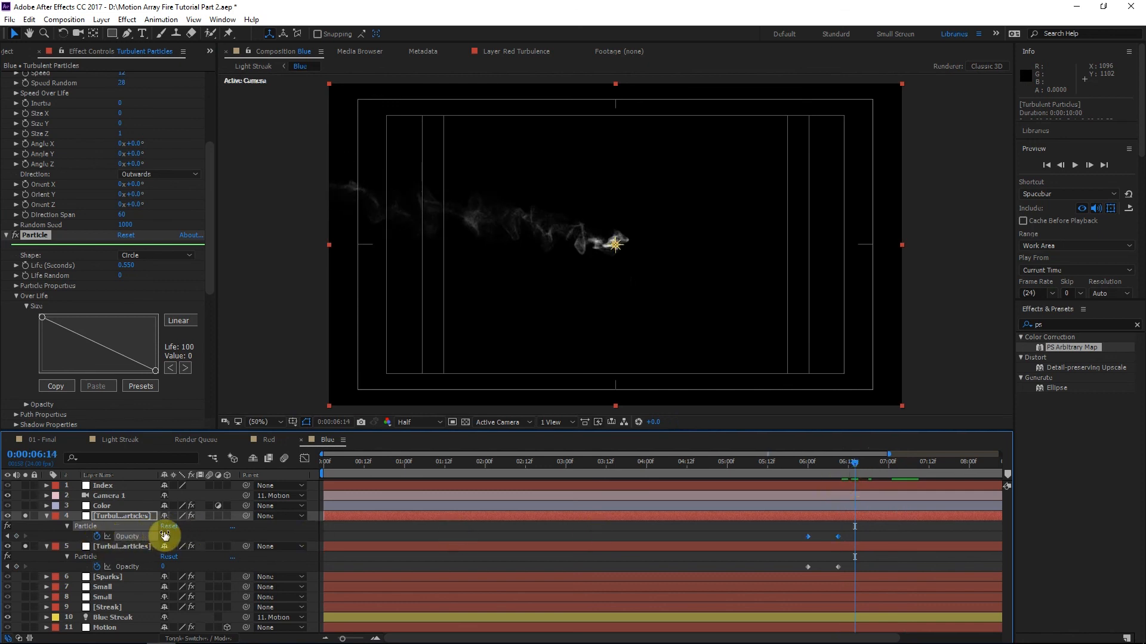
{"action": "left_click", "coordinate": [694, 534]}
{"action": "left_click_drag", "start_coordinate": [889, 527], "coordinate": [830, 575]}
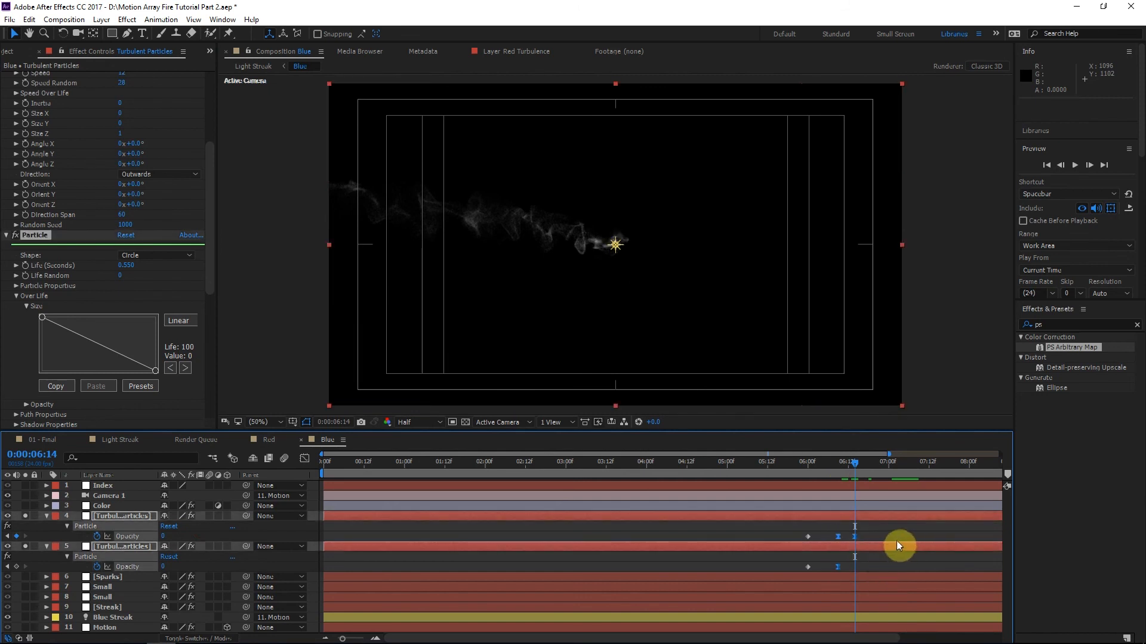
Move the upper copy's last Opacity keyframe to 0:00:06:18 and preview the fade up to 0:00:06:22.
{"action": "left_click", "coordinate": [851, 472]}
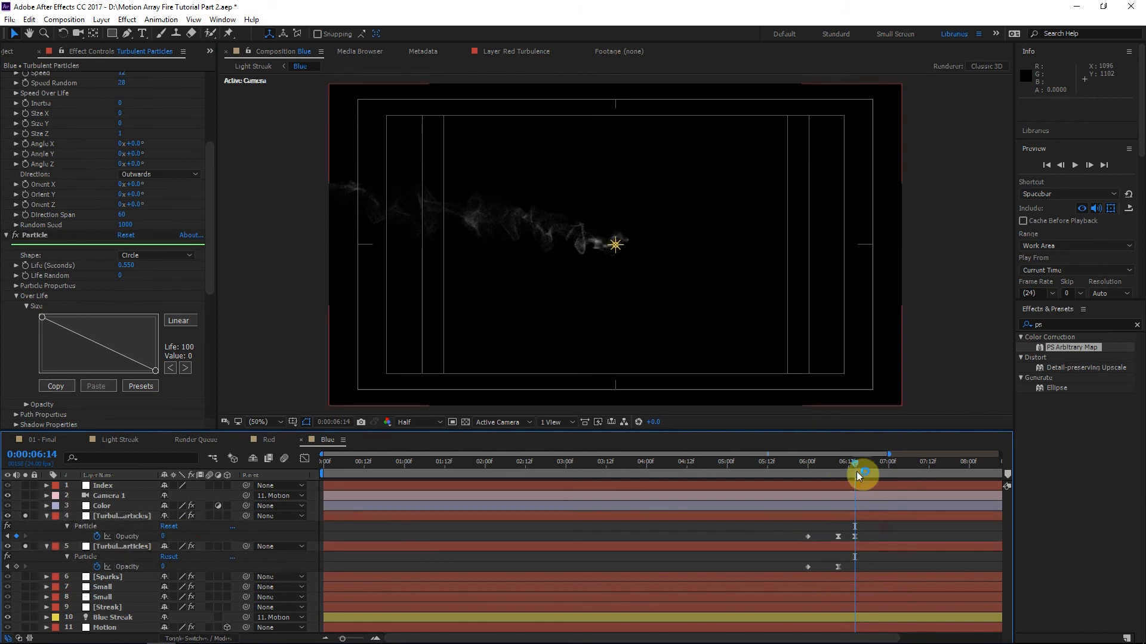
{"action": "left_click", "coordinate": [854, 536]}
{"action": "left_click_drag", "start_coordinate": [855, 538], "coordinate": [867, 538]}
{"action": "left_click", "coordinate": [862, 471]}
{"action": "left_click_drag", "start_coordinate": [867, 471], "coordinate": [884, 471]}
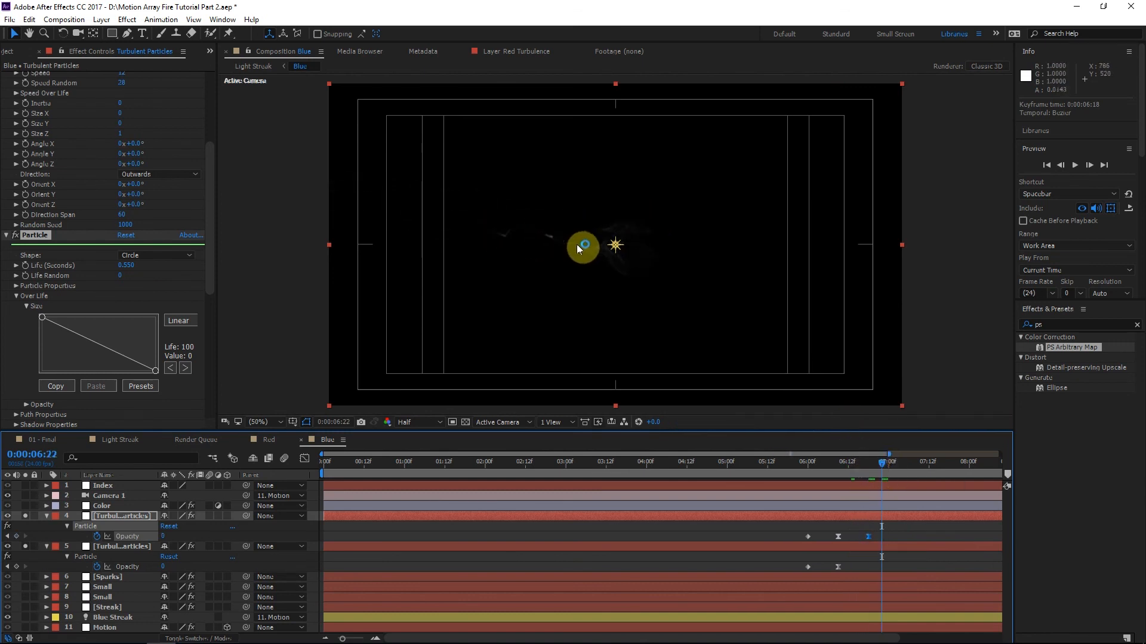
Lower both Bezier handles of the upper copy's Emitter Speed Over Life curve so speed drops off faster.
{"action": "scroll", "coordinate": [26, 212], "scroll_direction": "up", "scroll_amount": 5}
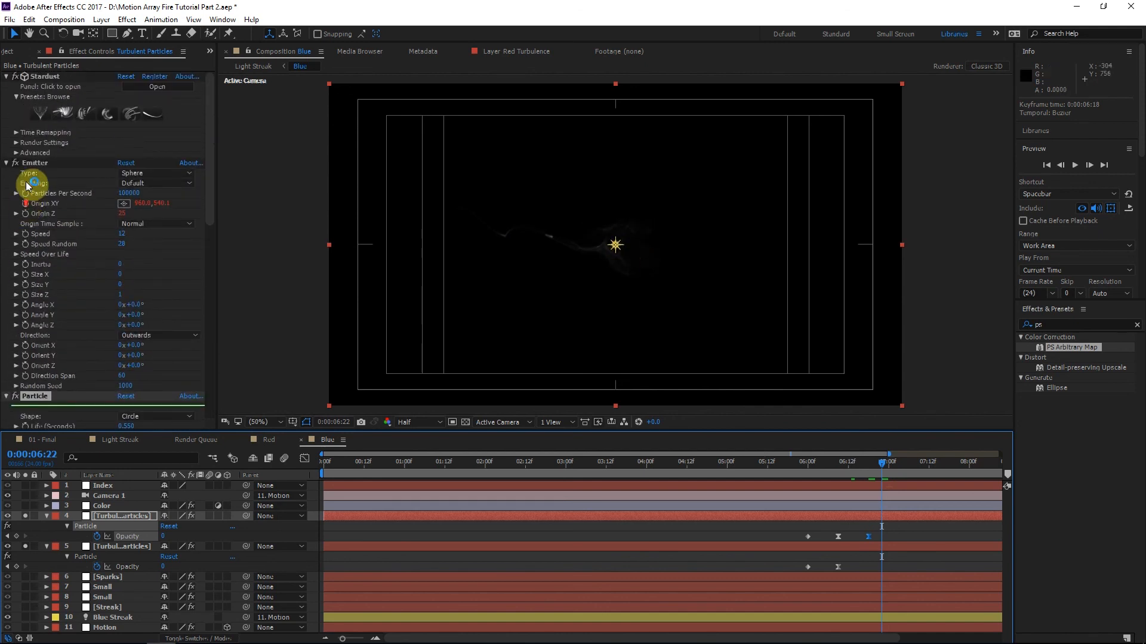
{"action": "left_click", "coordinate": [16, 255]}
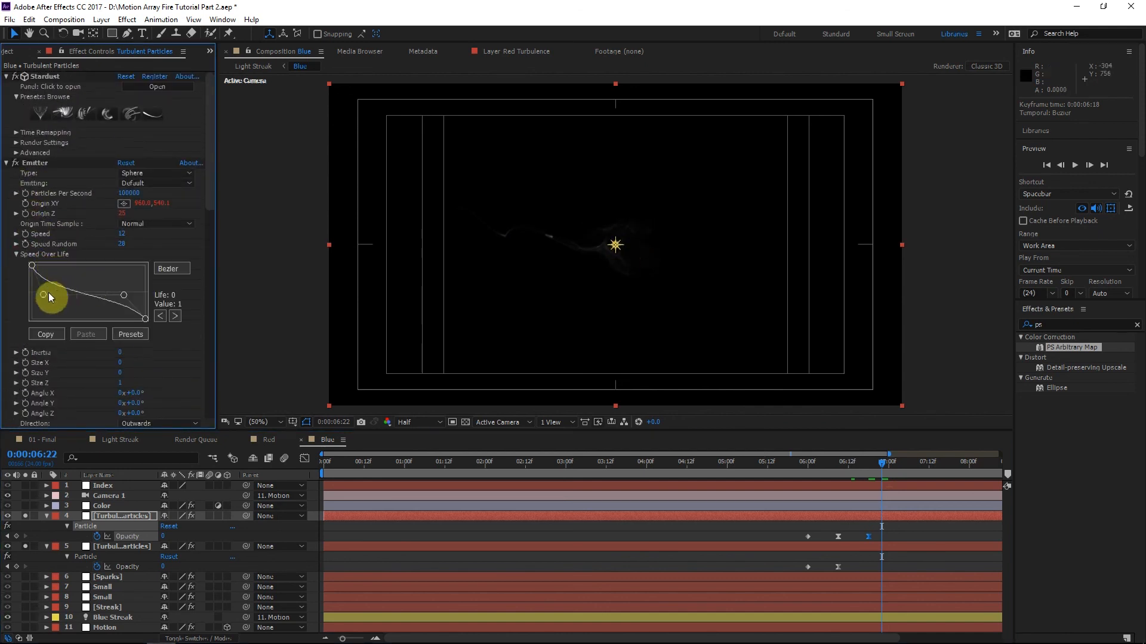
{"action": "left_click", "coordinate": [121, 302]}
{"action": "left_click_drag", "start_coordinate": [43, 294], "coordinate": [39, 299]}
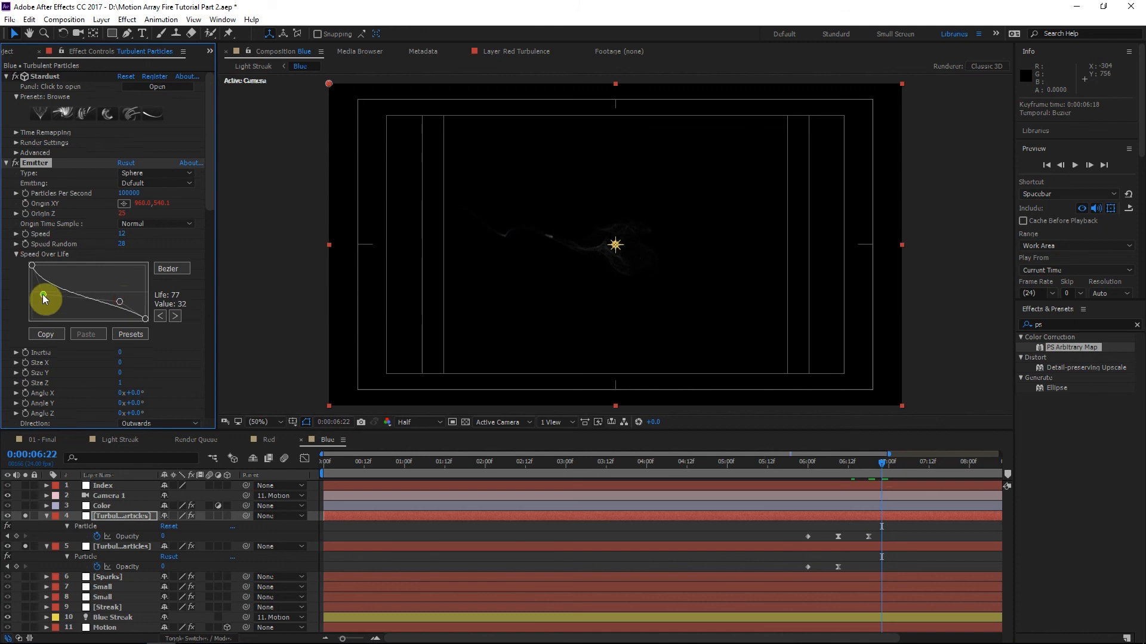
{"action": "left_click", "coordinate": [102, 299]}
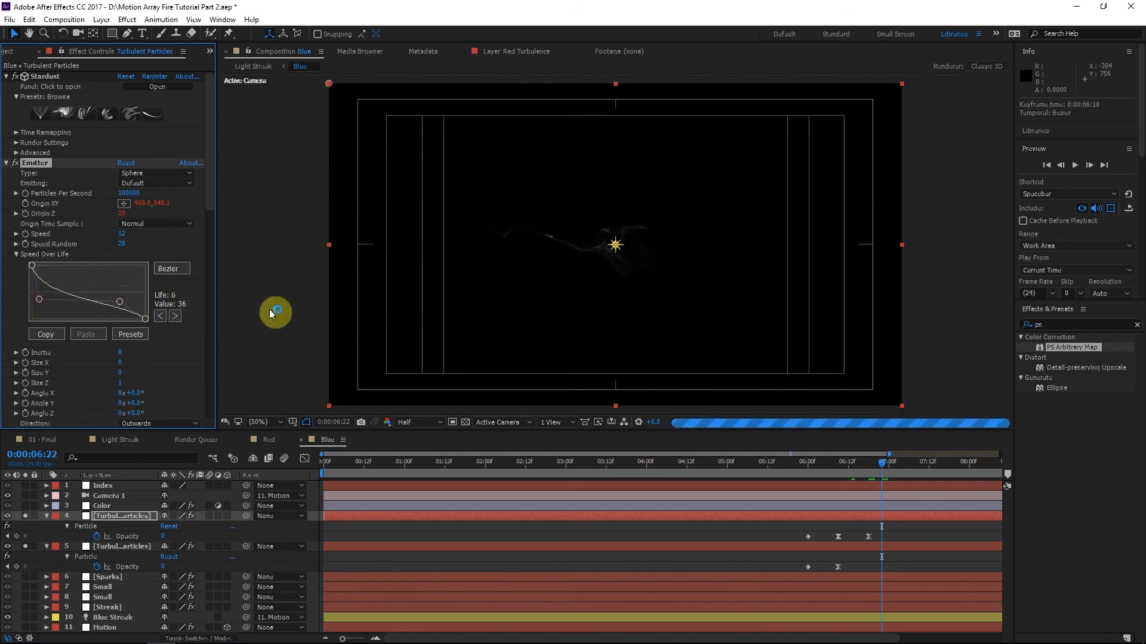
Reshape the upper copy's Emitter Speed Over Life curve into a steep drop with a raised, flattened end, and preview the particles.
{"action": "left_click_drag", "start_coordinate": [146, 318], "coordinate": [113, 307]}
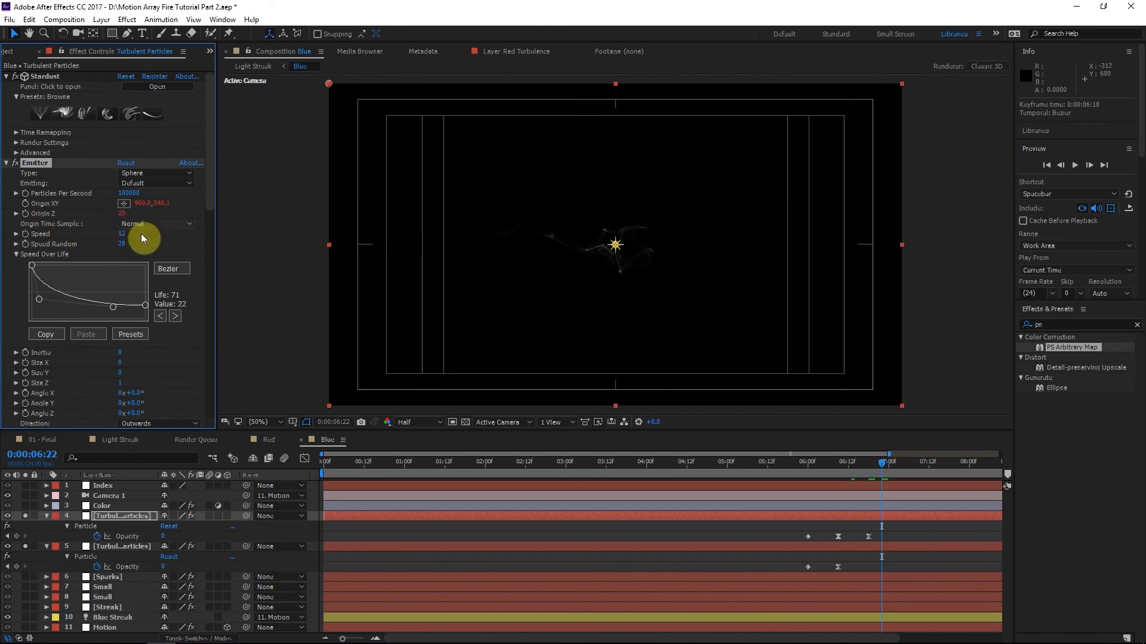
{"action": "left_click", "coordinate": [872, 462]}
{"action": "key", "text": "space"}
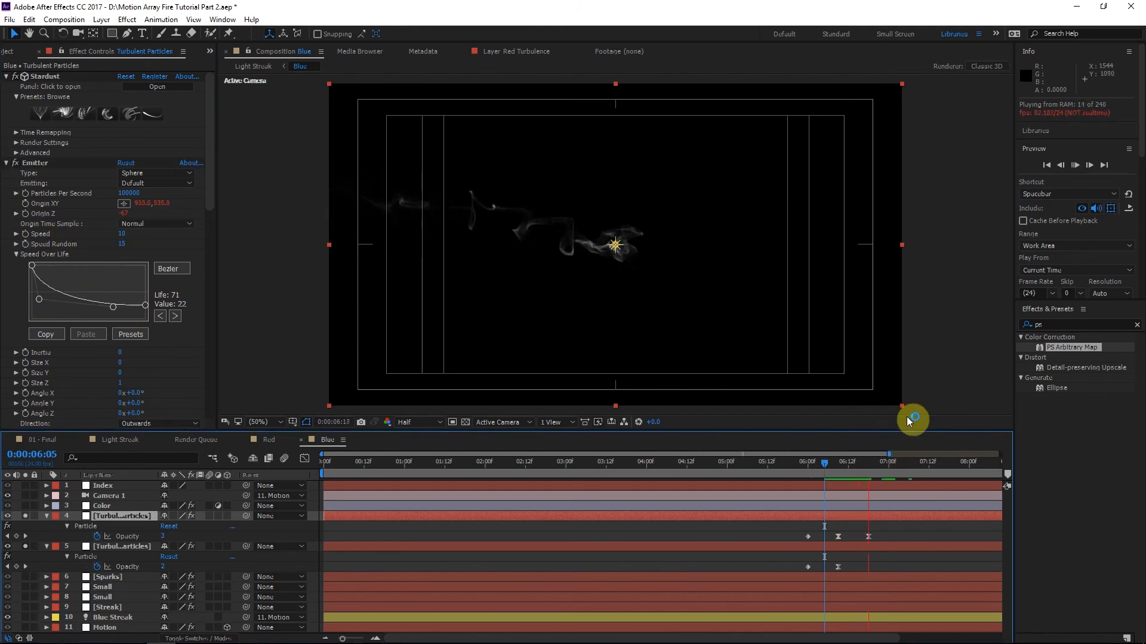
{"action": "key", "text": "u"}
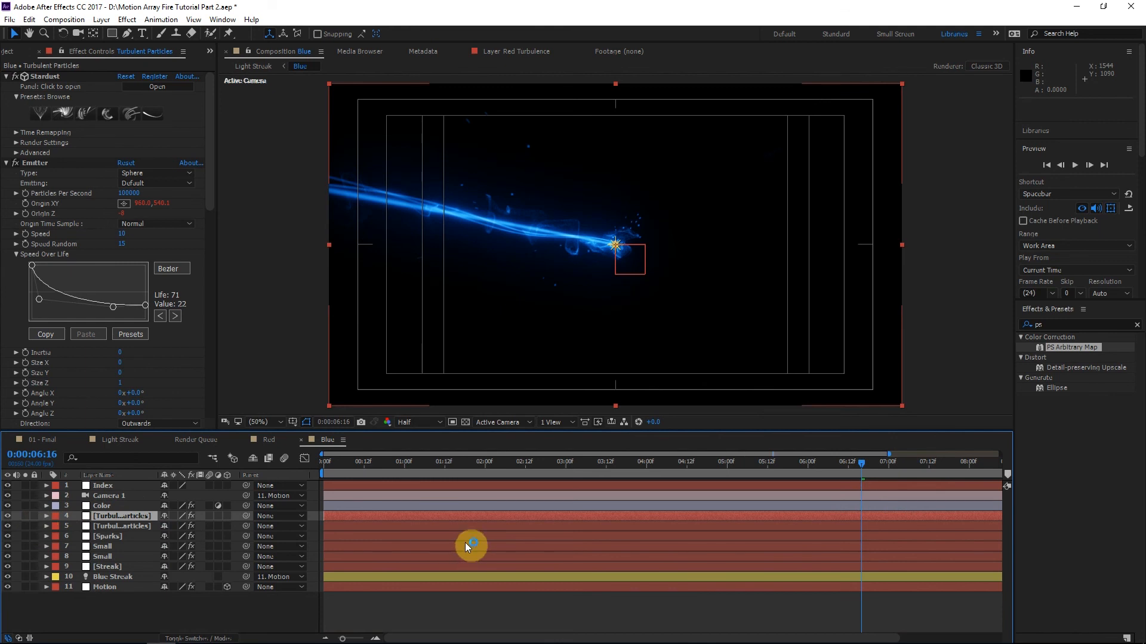
Check the lower Turbulent Particles copy's Opacity keyframes and the Sparks layer's emitter settings around 0:00:06:16.
{"action": "left_click", "coordinate": [163, 536]}
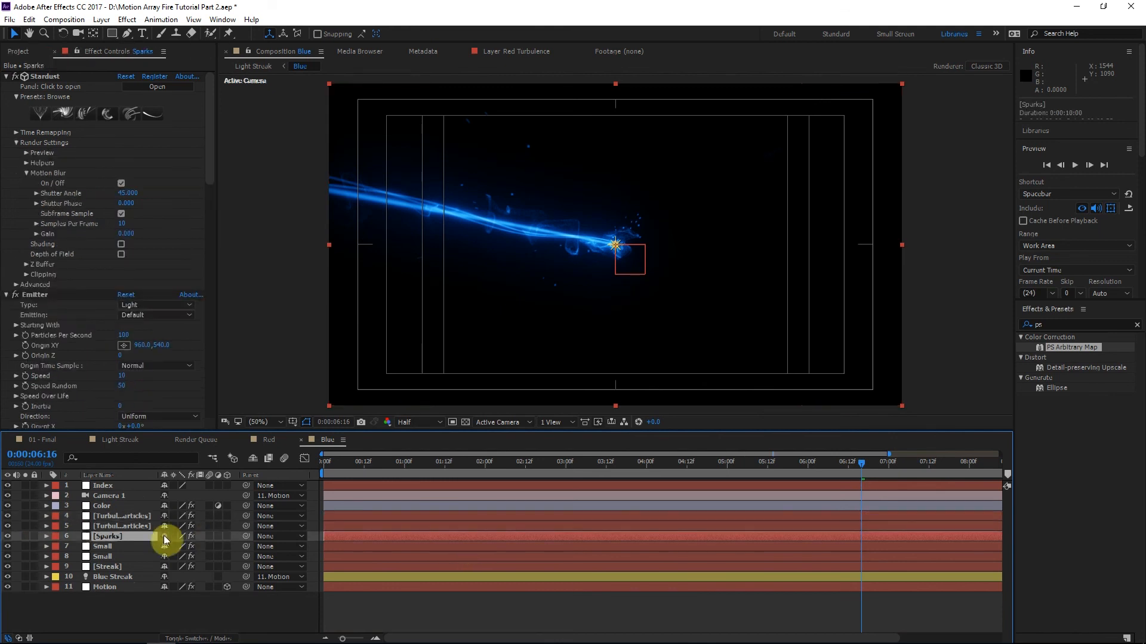
{"action": "left_click", "coordinate": [121, 517]}
{"action": "left_click", "coordinate": [122, 526]}
{"action": "key", "text": "u"}
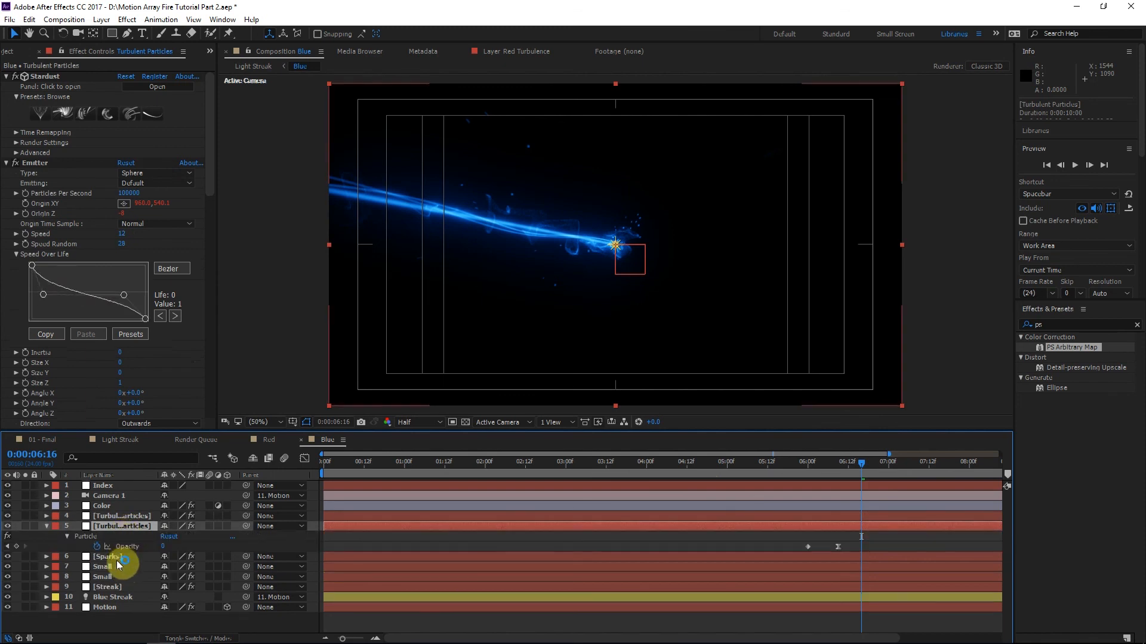
{"action": "left_click", "coordinate": [124, 556]}
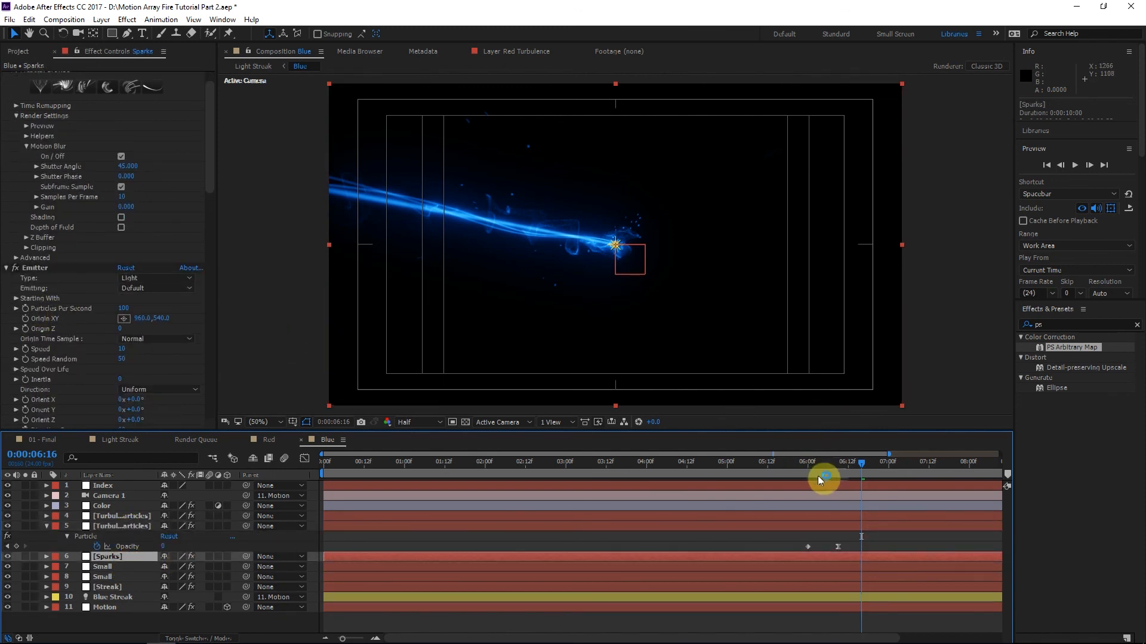
{"action": "left_click", "coordinate": [865, 463]}
{"action": "left_click_drag", "start_coordinate": [166, 305], "coordinate": [152, 308]}
Return to the Light Streak composition and open the Red composition from its layer.
{"action": "left_click", "coordinate": [119, 440]}
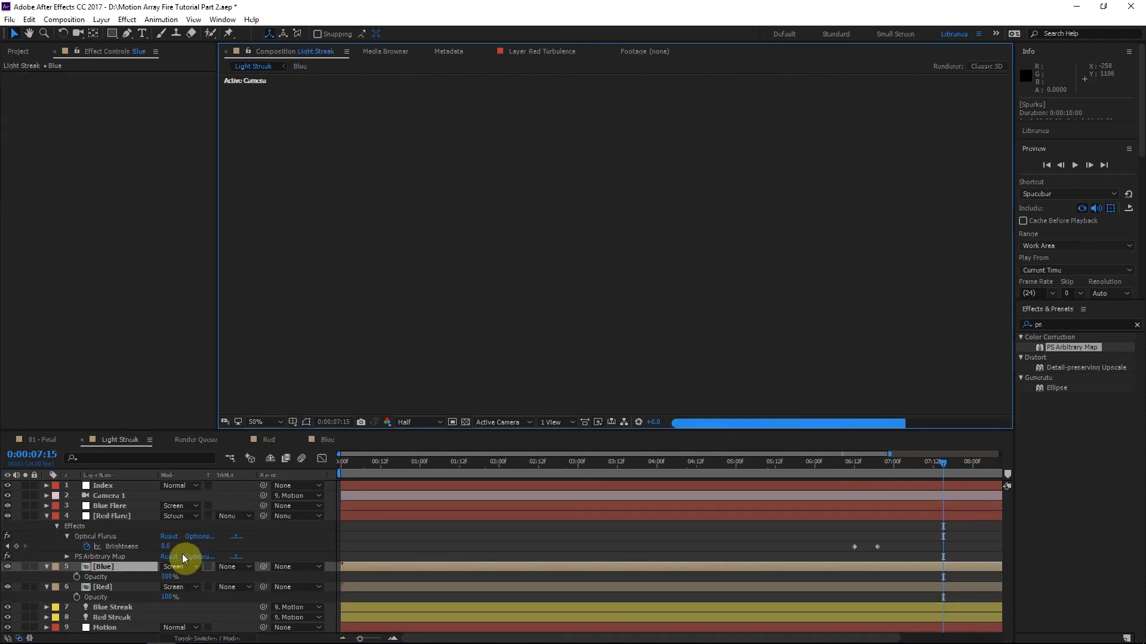
{"action": "left_click", "coordinate": [93, 567]}
{"action": "left_click", "coordinate": [106, 586]}
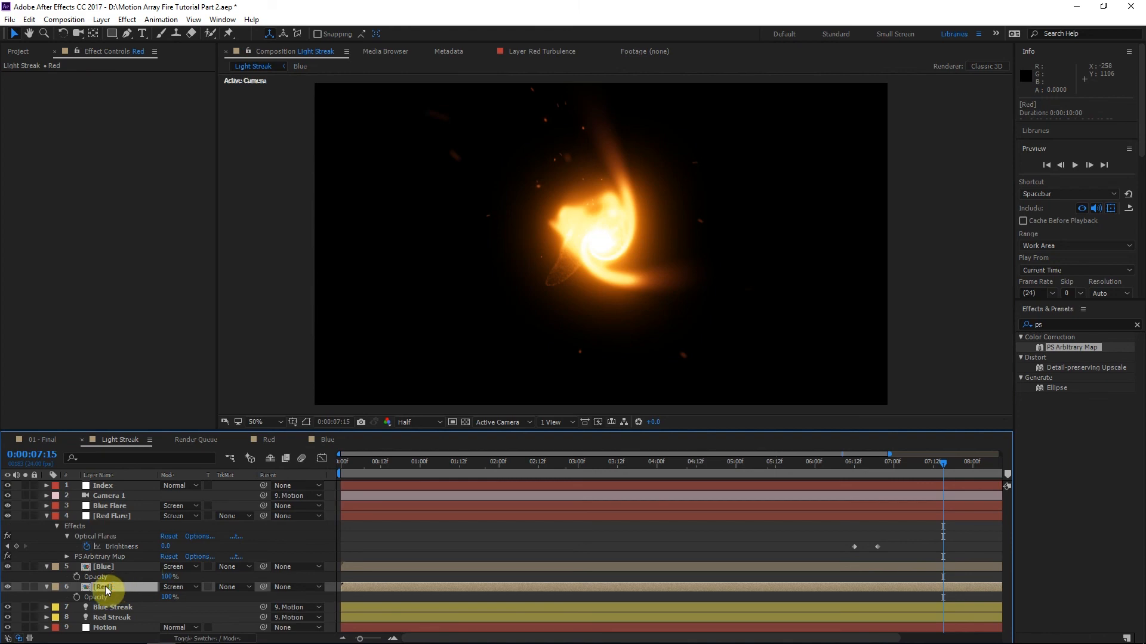
{"action": "double_click", "coordinate": [105, 586]}
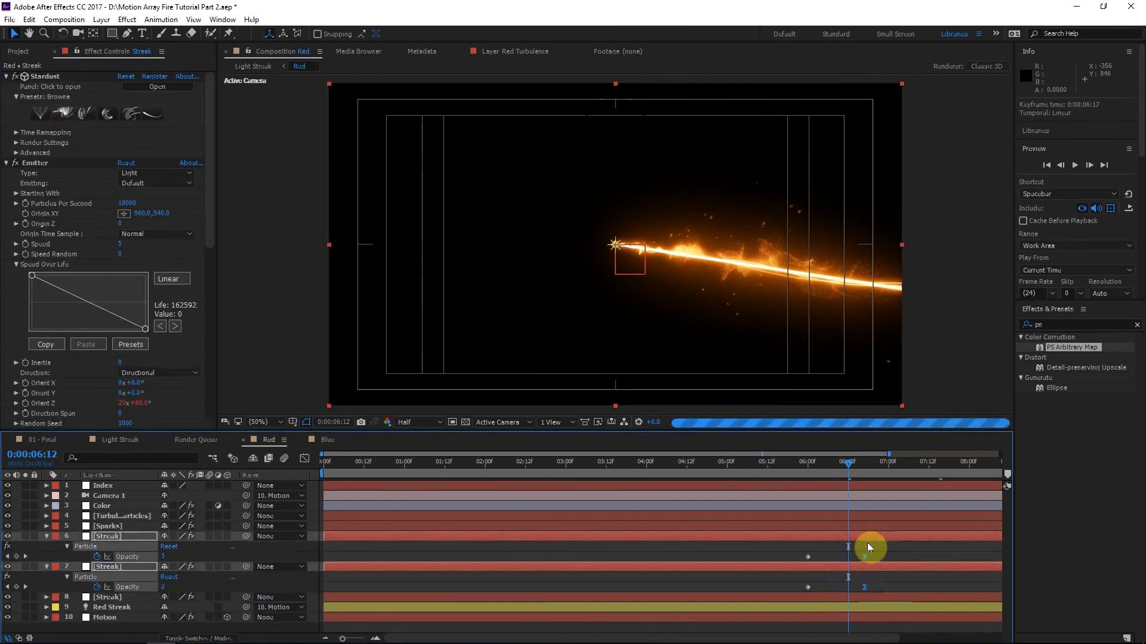
Keyframe the Red composition's lowest Streak layer and its Turbulent Particles' Opacity for a fade-out starting at 0:00:06:00.
{"action": "left_click", "coordinate": [46, 598]}
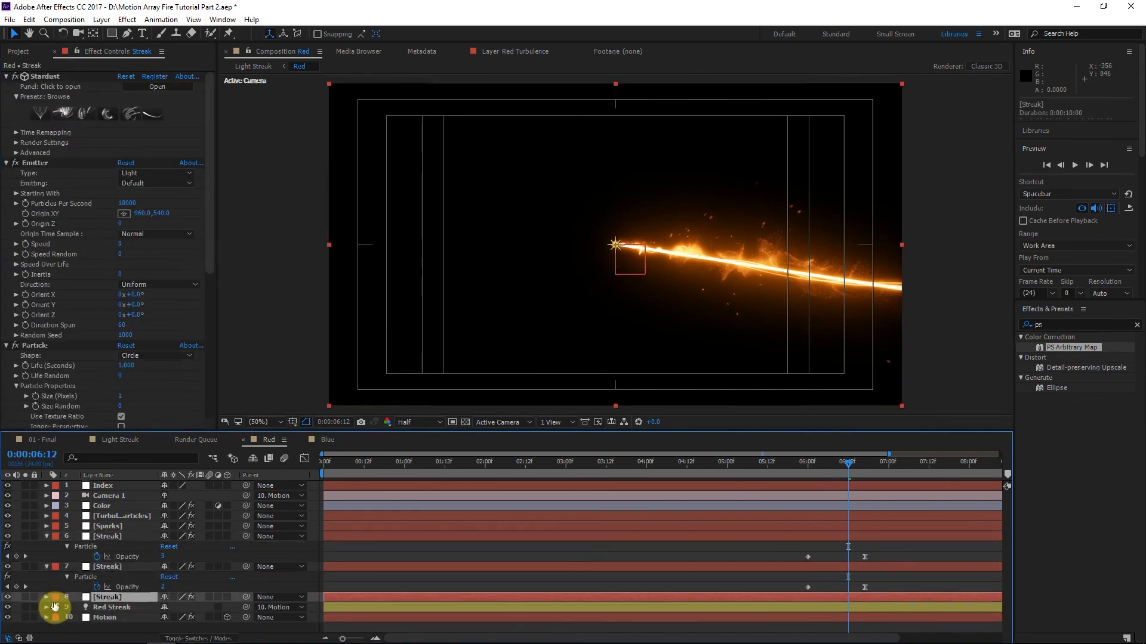
{"action": "left_click_drag", "start_coordinate": [916, 461], "coordinate": [876, 463]}
{"action": "left_click", "coordinate": [847, 404]}
{"action": "scroll", "coordinate": [69, 370], "scroll_direction": "down", "scroll_amount": 5}
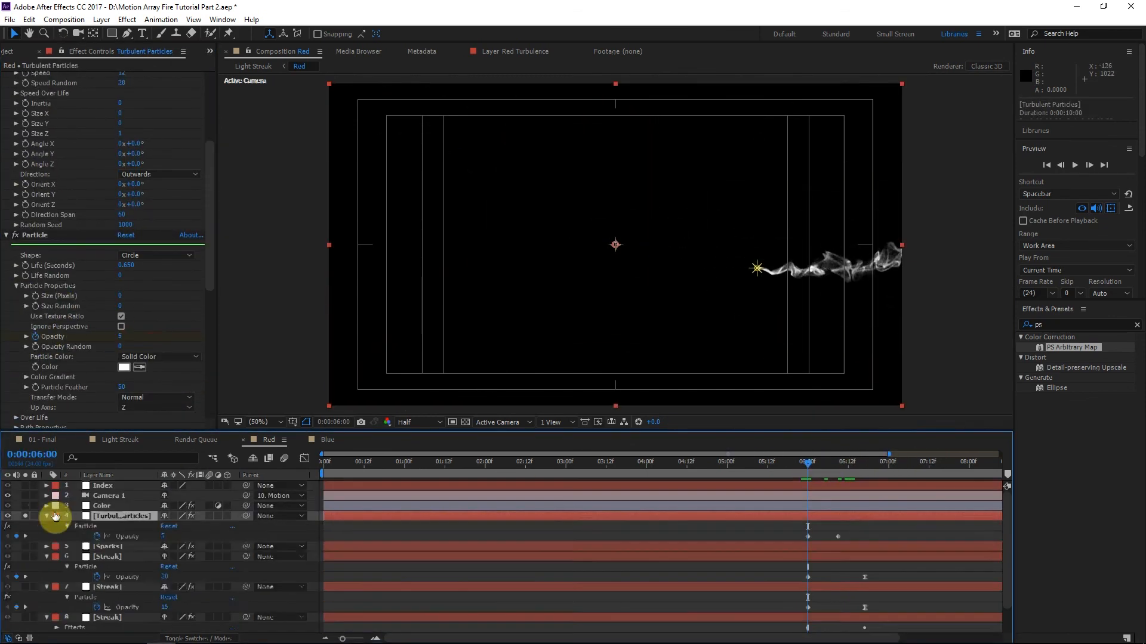
{"action": "left_click", "coordinate": [810, 463]}
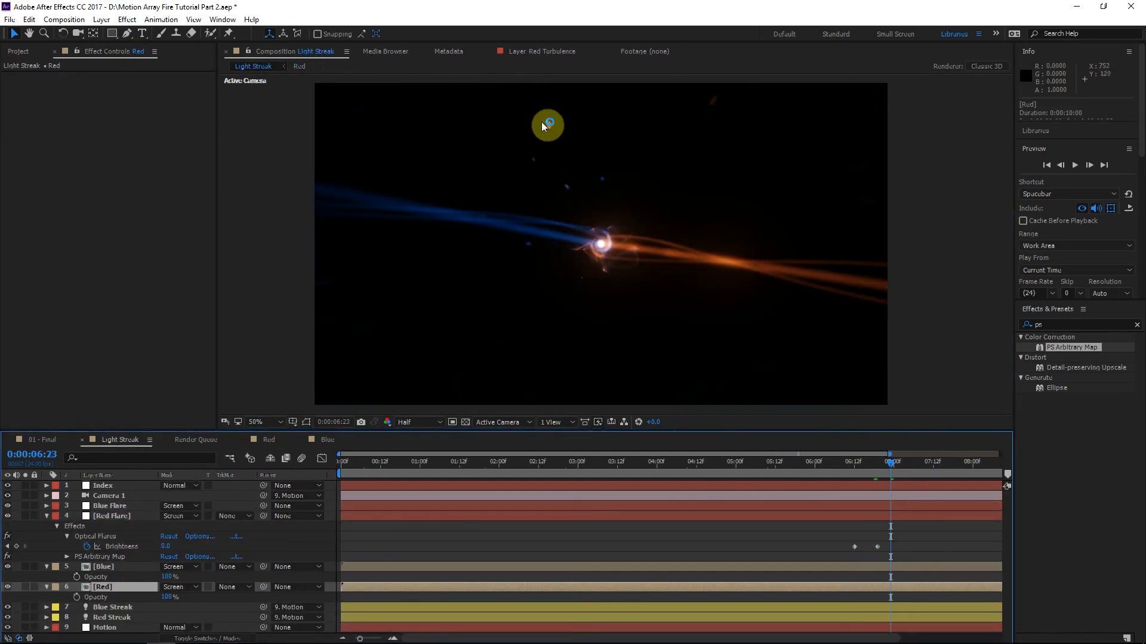
Examine the collision of both streaks in the Light Streak composition up close around 0:00:07:01.
{"action": "key", "text": "period"}
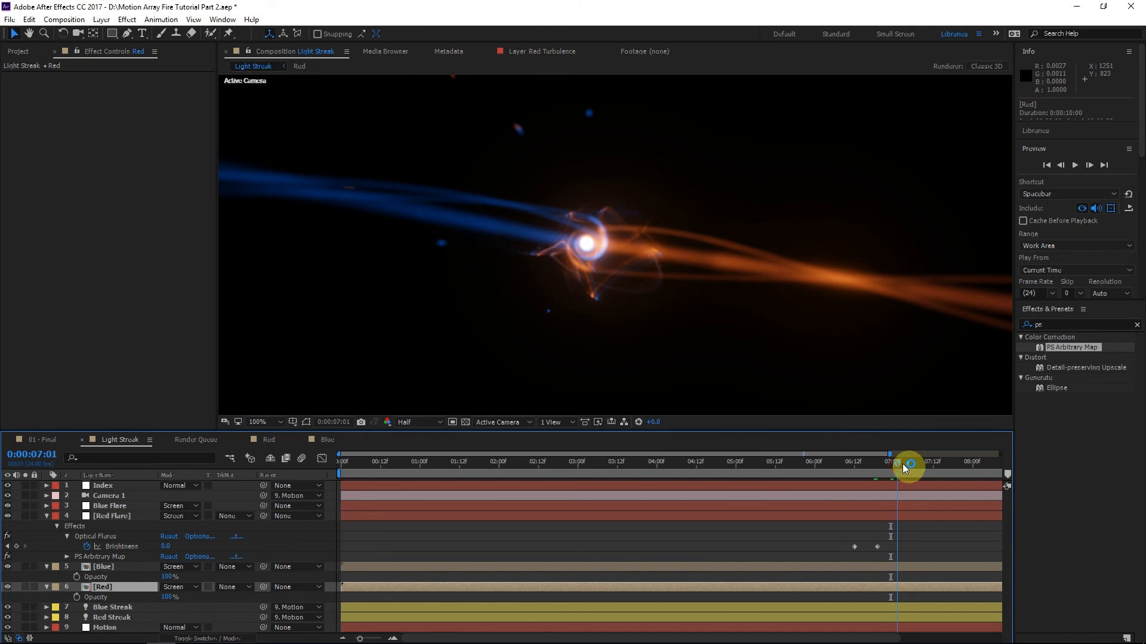
{"action": "key", "text": "period"}
{"action": "key", "text": "comma"}
{"action": "key", "text": "comma"}
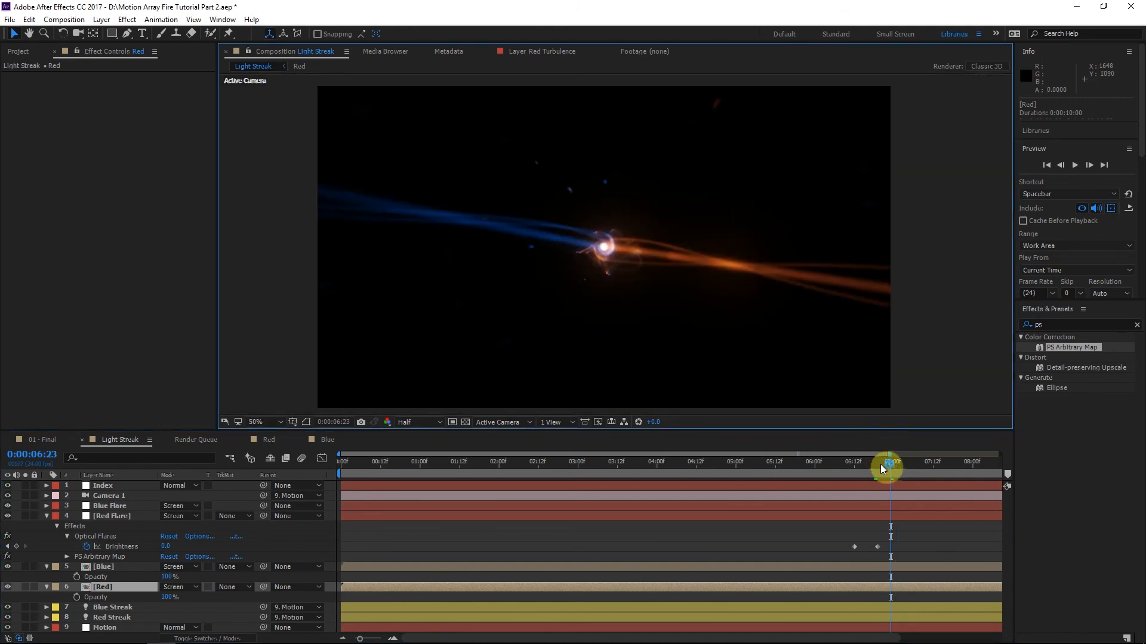